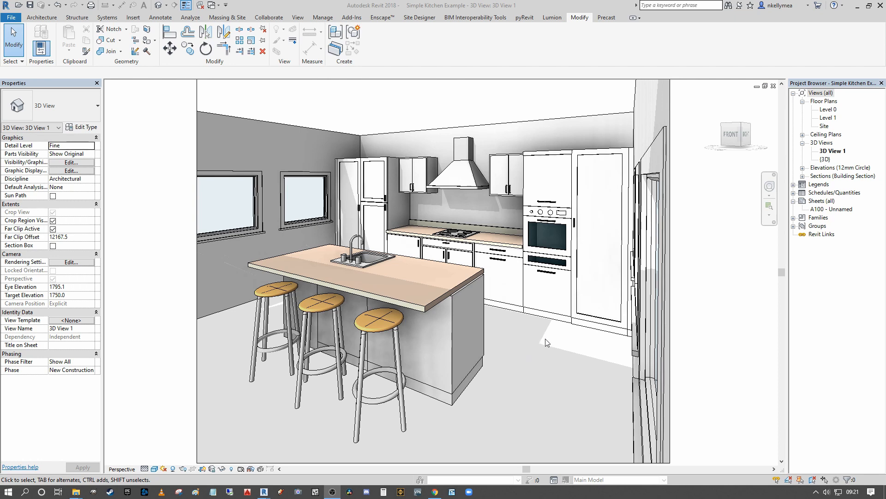
# Open the family of the tall cabinet beside the oven tower for editing and close it again.
pyautogui.click(575, 223)
pyautogui.click(577, 223)
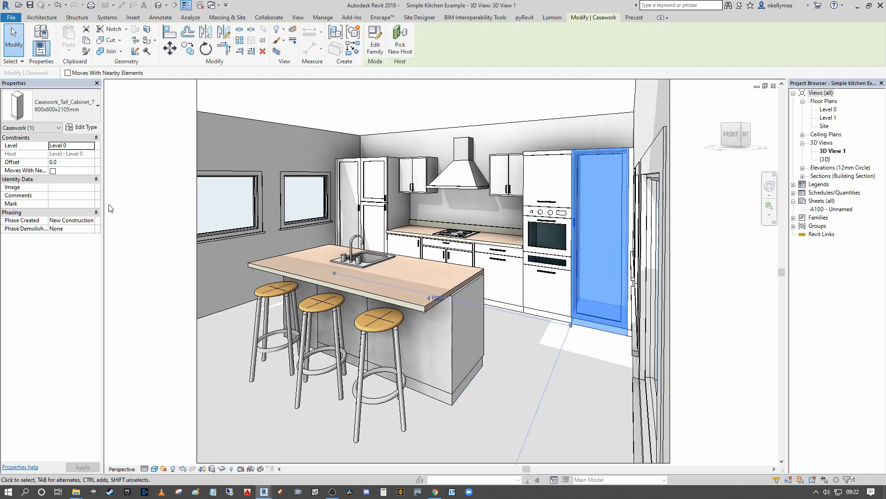
pyautogui.click(375, 43)
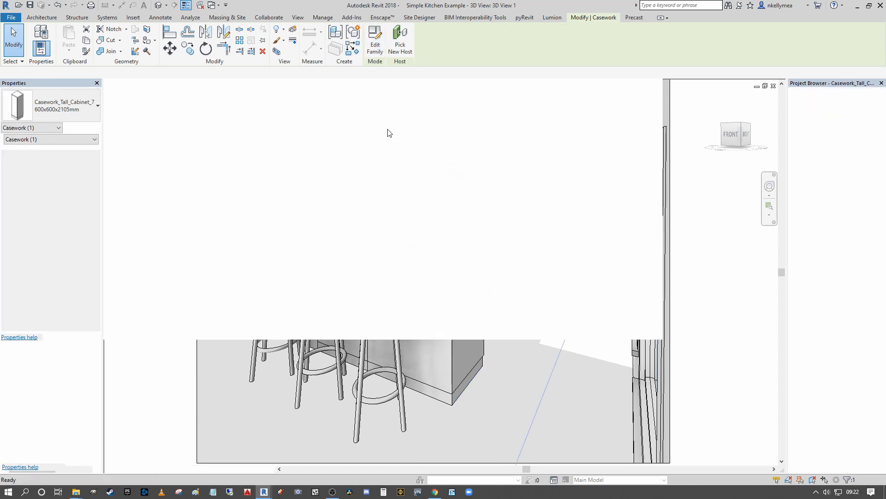
pyautogui.click(773, 87)
pyautogui.click(465, 254)
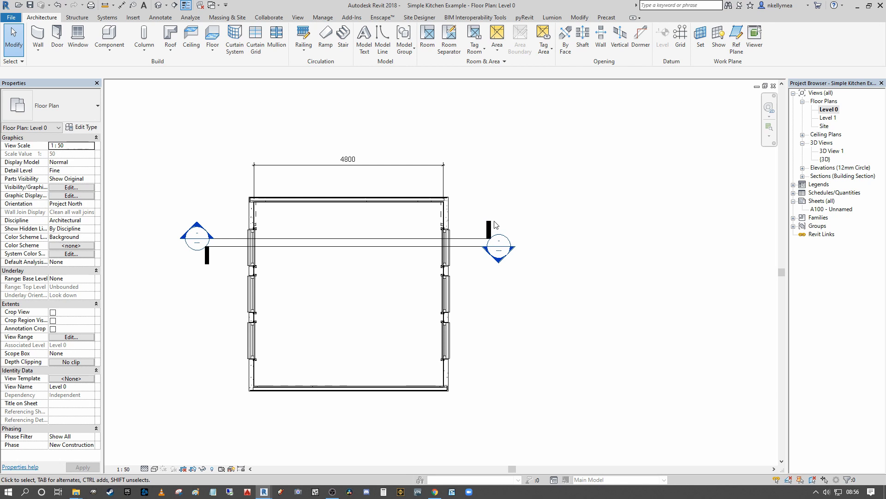
# Delete the two cabinet fillers against the upper ends of the side walls in the Level 0 floor plan.
pyautogui.scroll(4, 455, 230)
pyautogui.click(418, 210)
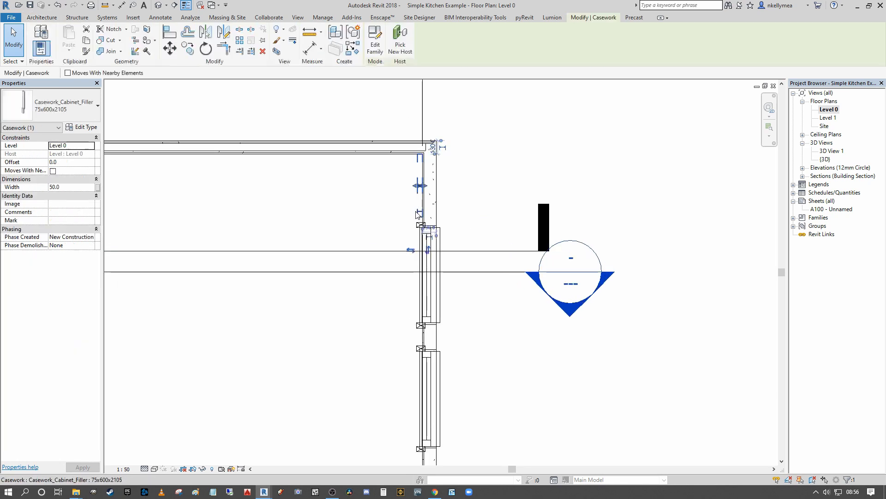
pyautogui.scroll(-4, 421, 211)
pyautogui.moveTo(421, 211); pyautogui.dragTo(466, 211, button='middle')
pyautogui.press('Escape')
pyautogui.scroll(3, 186, 190)
pyautogui.click(186, 191)
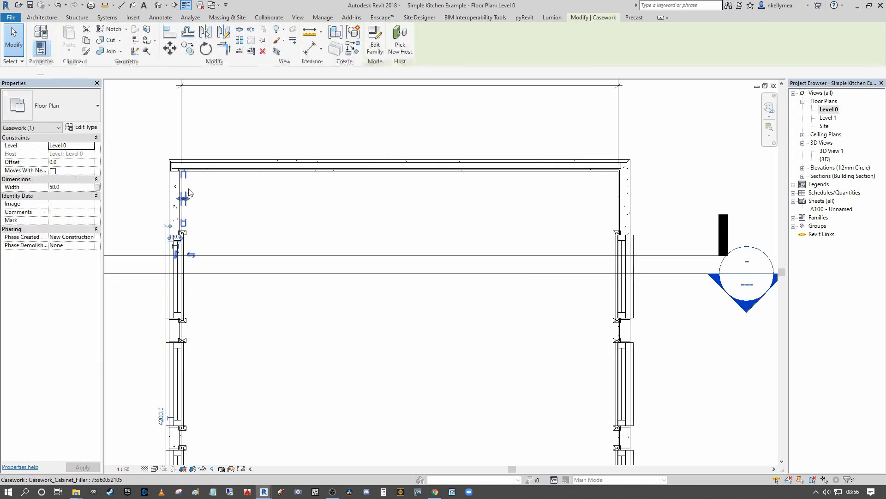
pyautogui.press('Delete')
# Examine the empty room in the Level 0 plan, including the perimeter wall chain, the windows and both section lines.
pyautogui.scroll(-3, 200, 203)
pyautogui.moveTo(349, 236); pyautogui.dragTo(338, 267, button='middle')
pyautogui.moveTo(401, 246); pyautogui.dragTo(465, 248, button='middle')
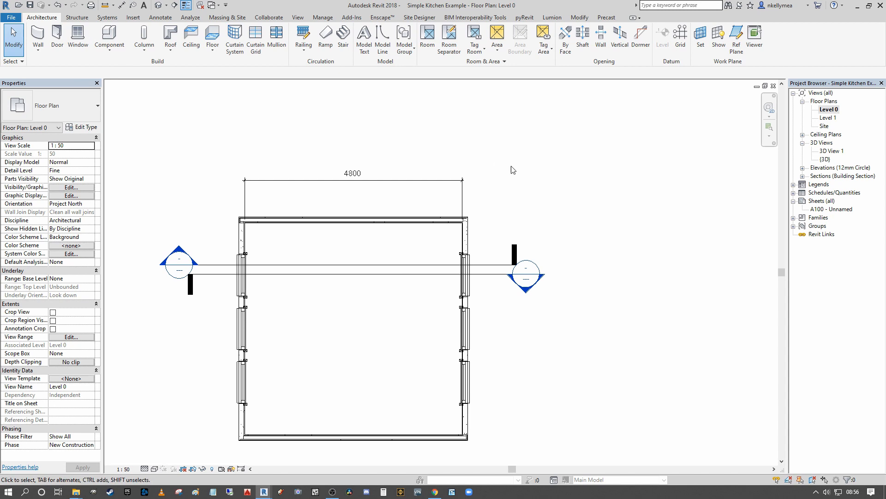
pyautogui.scroll(-1, 511, 169)
pyautogui.moveTo(334, 98); pyautogui.dragTo(310, 88, button='middle')
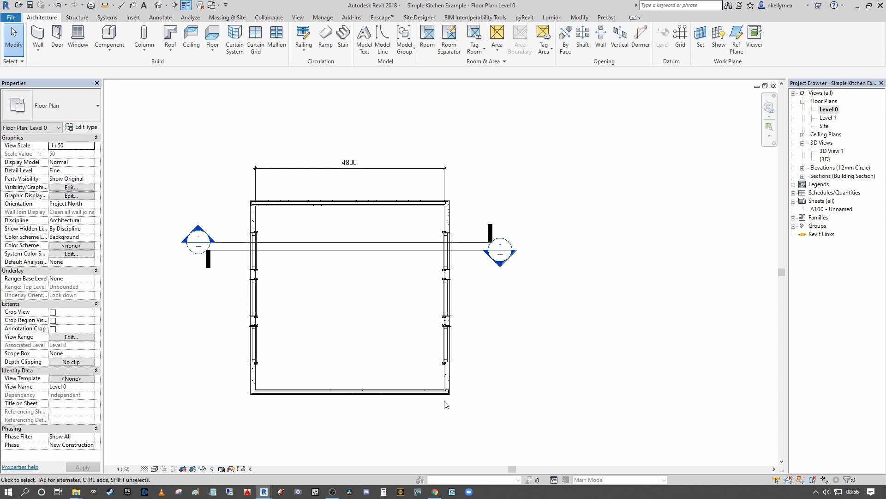
pyautogui.press('Tab')
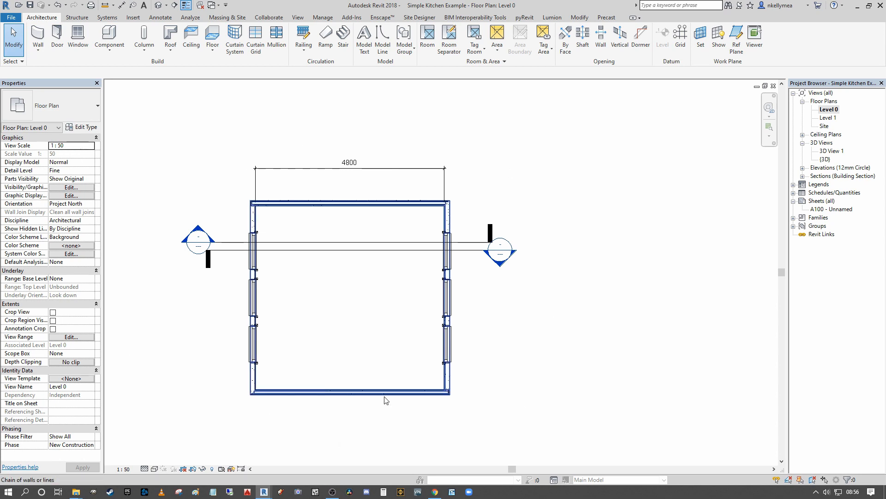
pyautogui.click(384, 398)
pyautogui.click(588, 355)
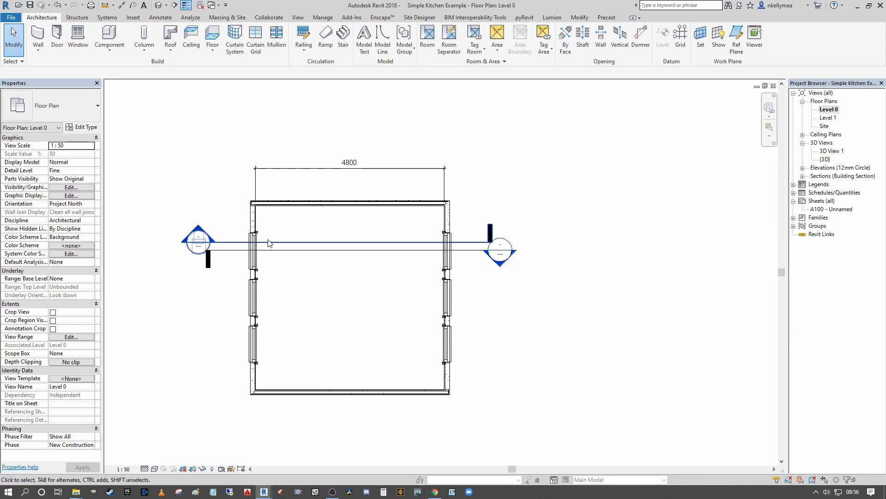
pyautogui.scroll(1, 251, 239)
pyautogui.scroll(1, 250, 238)
pyautogui.scroll(-2, 217, 230)
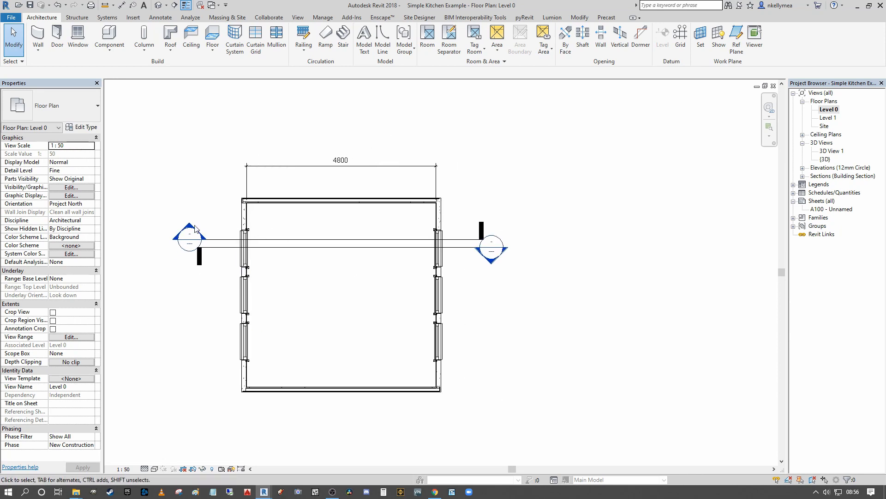
pyautogui.scroll(3, 191, 232)
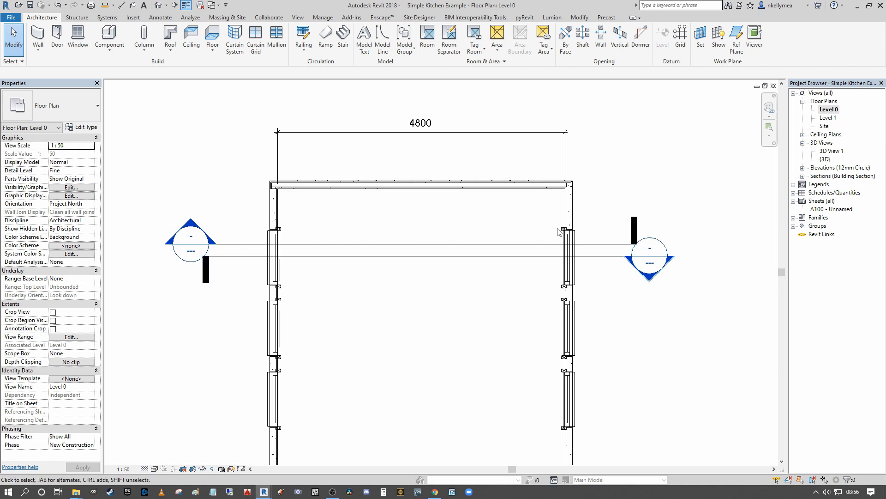
pyautogui.scroll(-3, 345, 228)
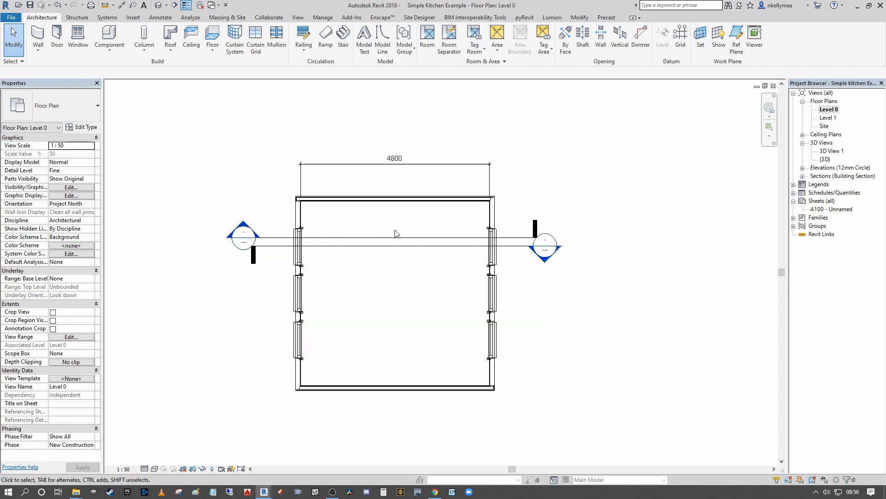
pyautogui.scroll(2, 370, 236)
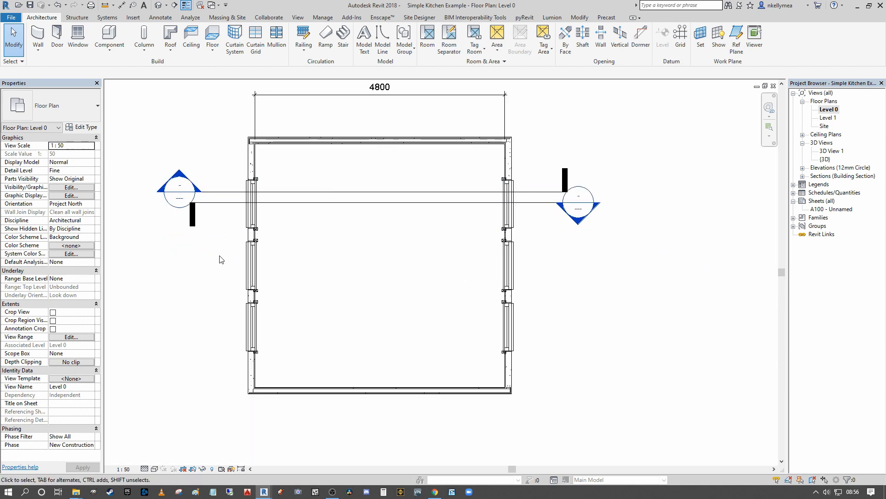
pyautogui.moveTo(364, 211); pyautogui.dragTo(365, 261, button='middle')
pyautogui.scroll(-1, 451, 266)
pyautogui.moveTo(564, 198); pyautogui.dragTo(563, 207, button='middle')
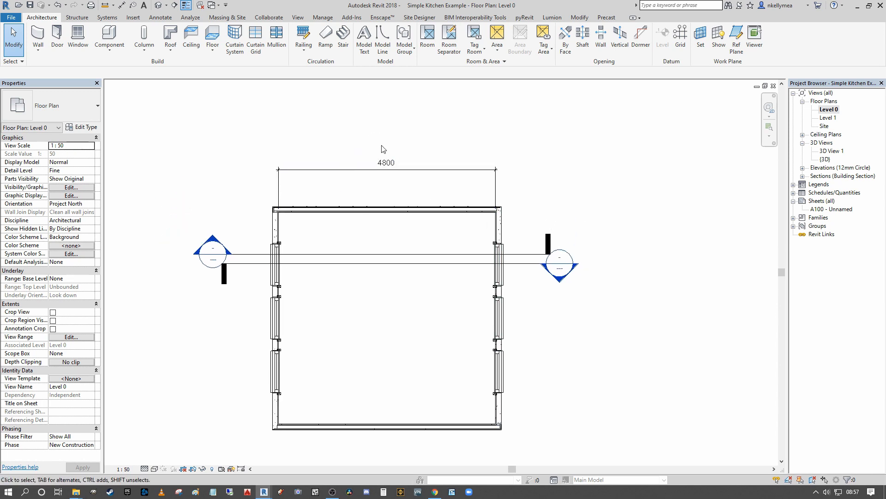
# Start loading a family and browse to the Base Cabinets folder inside the UK library's Casework folder.
pyautogui.click(129, 19)
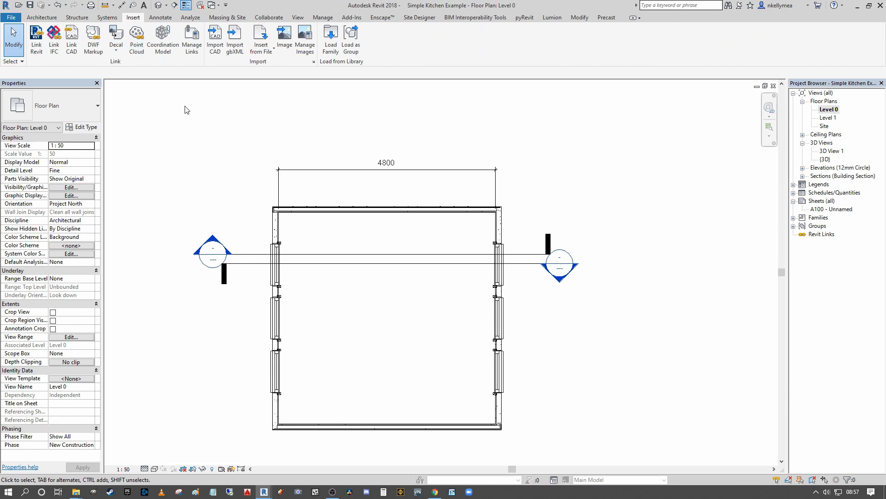
pyautogui.click(329, 45)
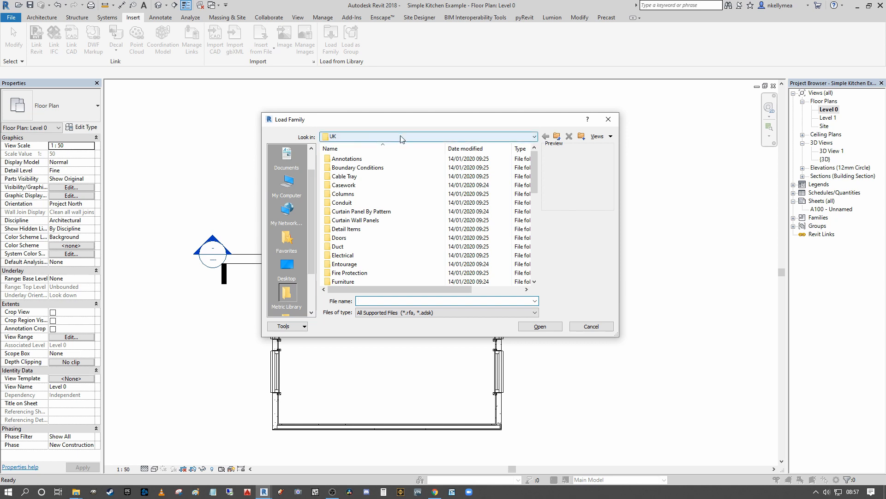
pyautogui.doubleClick(344, 185)
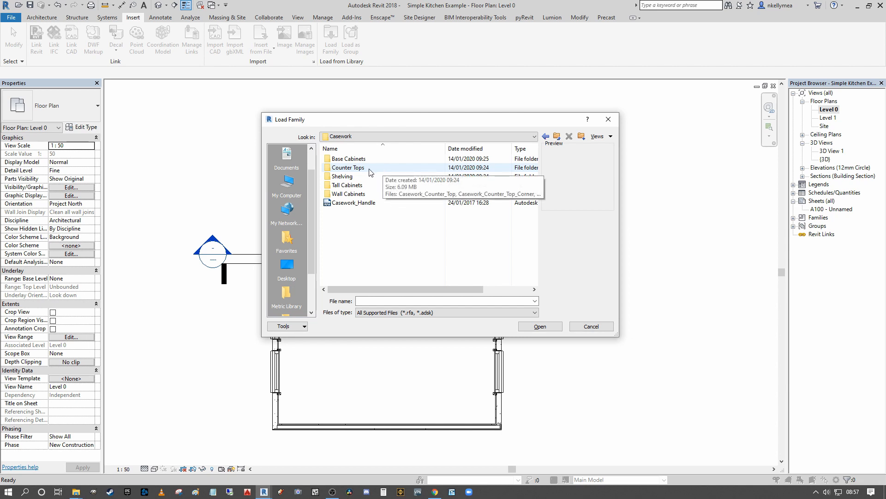
pyautogui.doubleClick(358, 160)
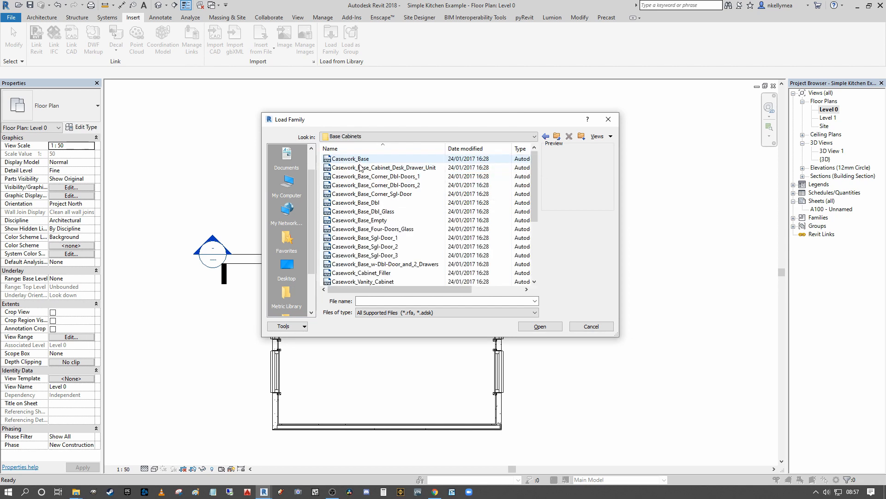
# Preview the base cabinet families one after another, from Casework_Base down to Casework_Cabinet_Filler.
pyautogui.click(362, 159)
pyautogui.press('Down')
pyautogui.press('Down')
pyautogui.press('Down')
pyautogui.press('Down')
pyautogui.press('Down')
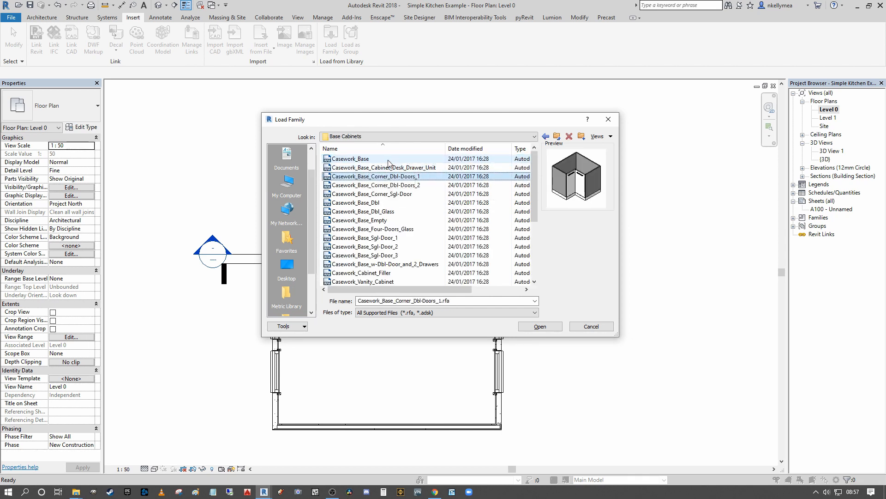
pyautogui.press('Down')
pyautogui.press('Down')
pyautogui.press('Down')
pyautogui.press('Down')
pyautogui.press('Down')
pyautogui.press('Down')
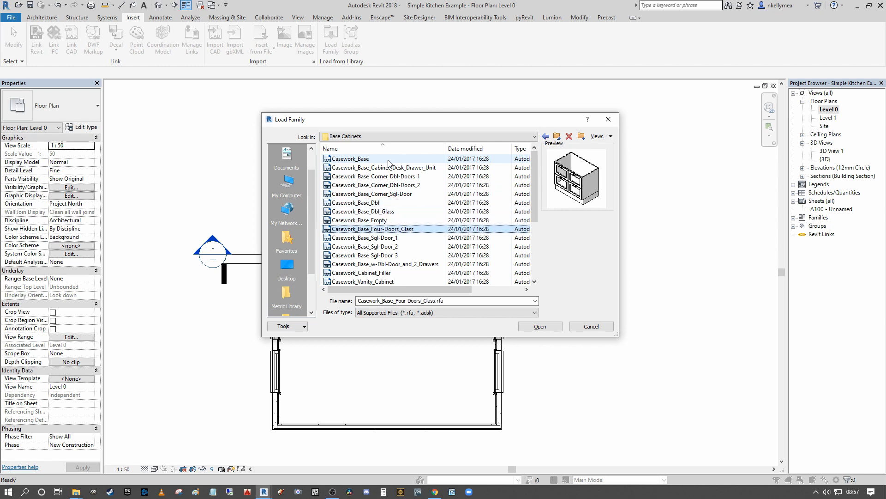
pyautogui.press('Down')
pyautogui.press('Down')
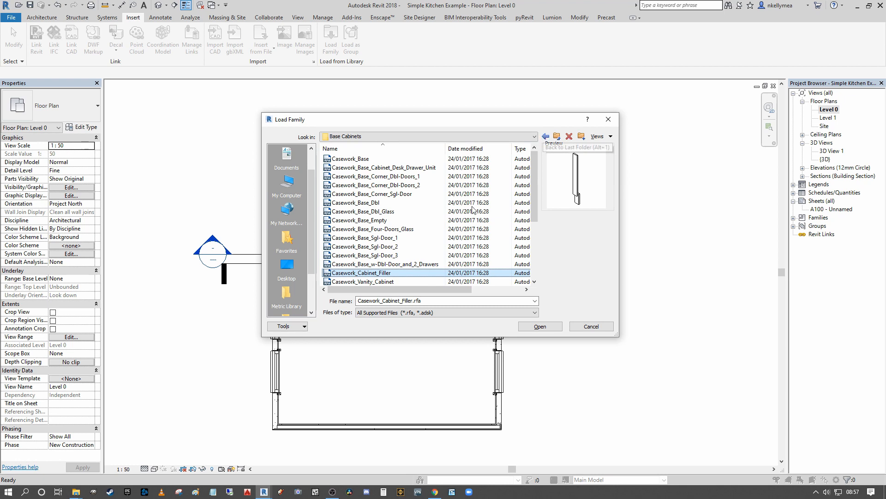
# Preview the base cabinets from Casework_Base_Corner_Sgl-Door up to Casework_Base, plus Casework_Base_Dbl_Glass, and look through the vanity cabinet families.
pyautogui.click(395, 195)
pyautogui.press('Up')
pyautogui.press('Up')
pyautogui.press('Up')
pyautogui.press('Up')
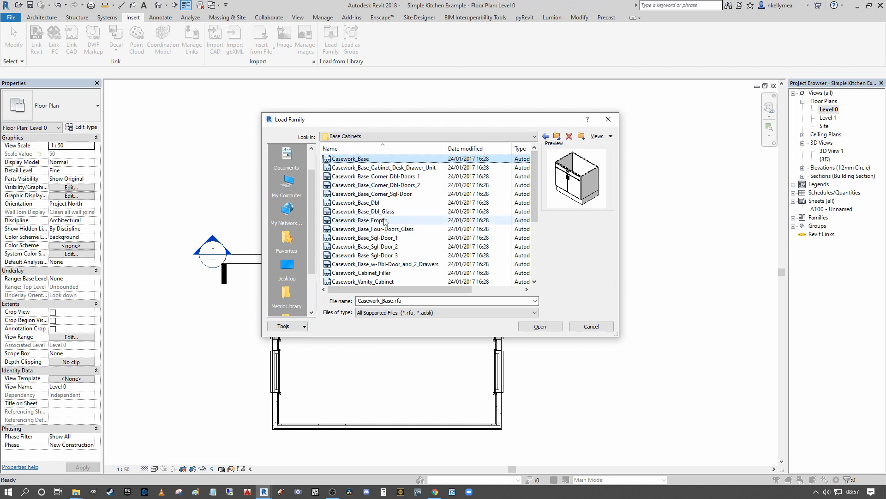
pyautogui.click(397, 211)
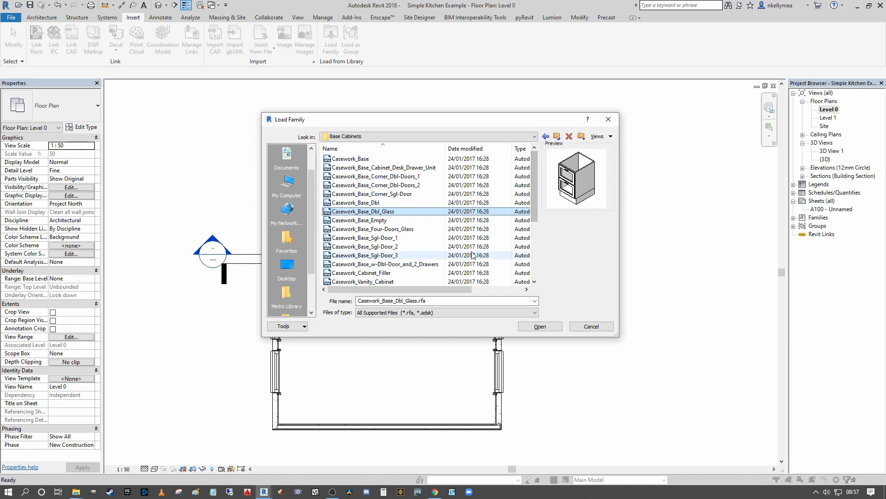
pyautogui.scroll(-3, 530, 158)
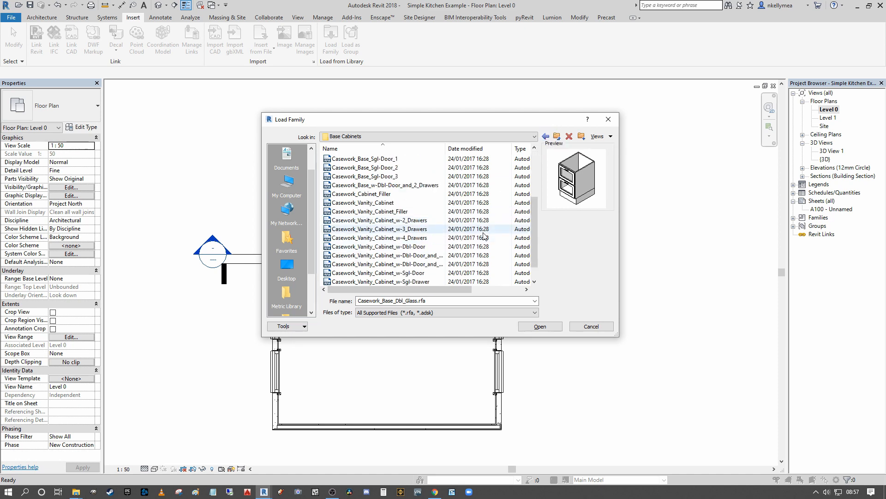
# Browse the Counter Tops folder and preview its families down to Casework_Counter_Top_w-Sink-Hole_Round.
pyautogui.click(545, 137)
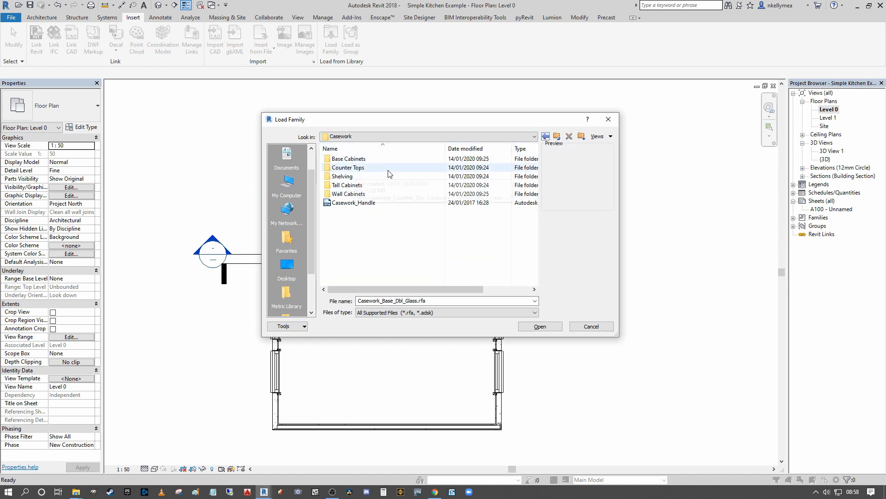
pyautogui.doubleClick(362, 168)
pyautogui.click(381, 167)
pyautogui.press('Down')
pyautogui.press('Down')
pyautogui.press('Down')
pyautogui.press('Down')
pyautogui.press('Down')
pyautogui.press('Down')
pyautogui.press('Down')
pyautogui.press('Down')
pyautogui.press('Down')
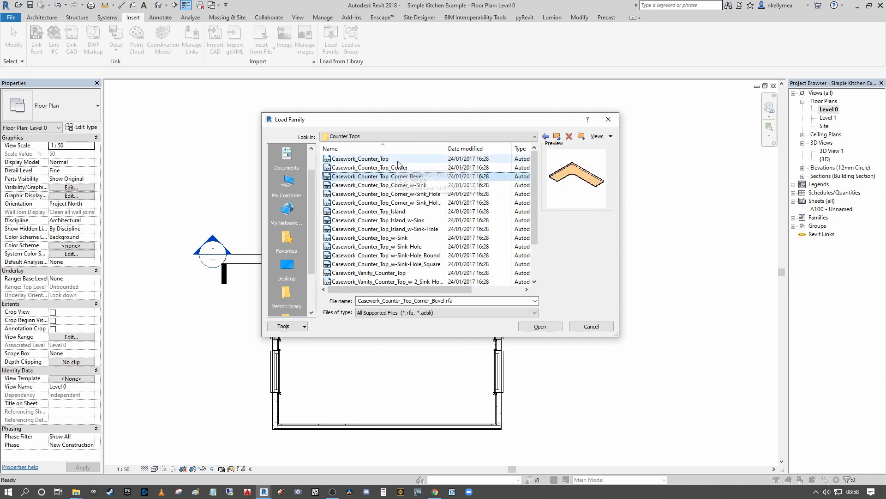
pyautogui.press('Down')
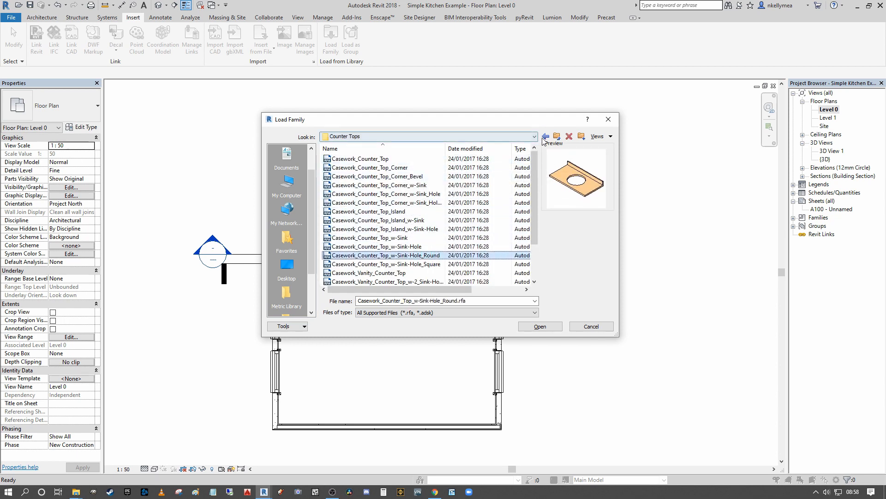
# Browse the Shelving folder and preview its base cabinet and vanity shelf unit families.
pyautogui.click(546, 137)
pyautogui.click(344, 178)
pyautogui.doubleClick(344, 178)
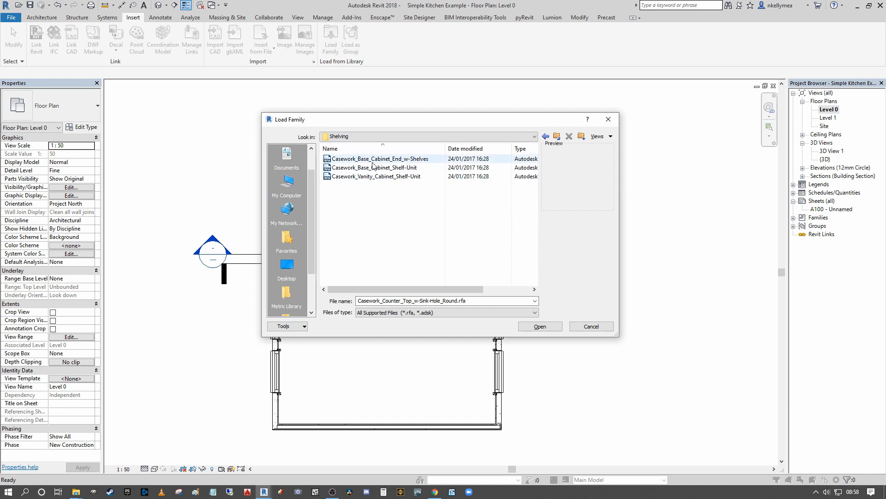
pyautogui.click(375, 160)
pyautogui.press('Down')
pyautogui.press('Down')
pyautogui.press('Up')
pyautogui.press('Up')
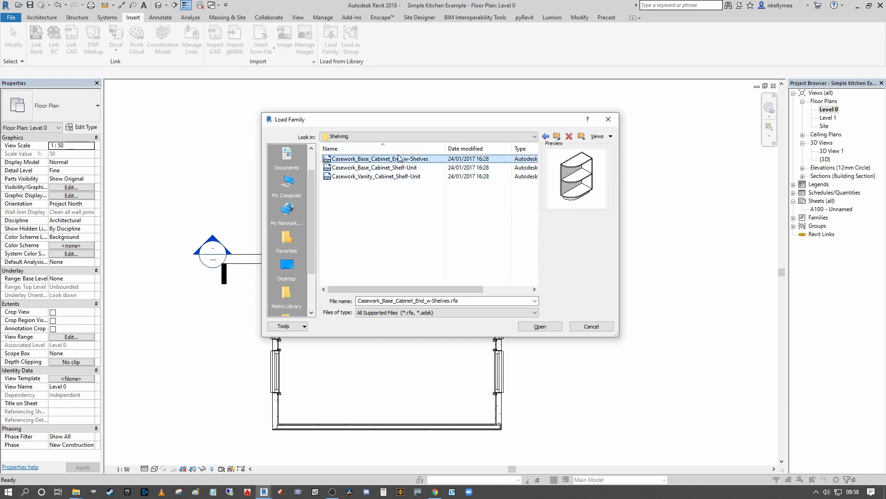
pyautogui.press('Down')
pyautogui.press('Up')
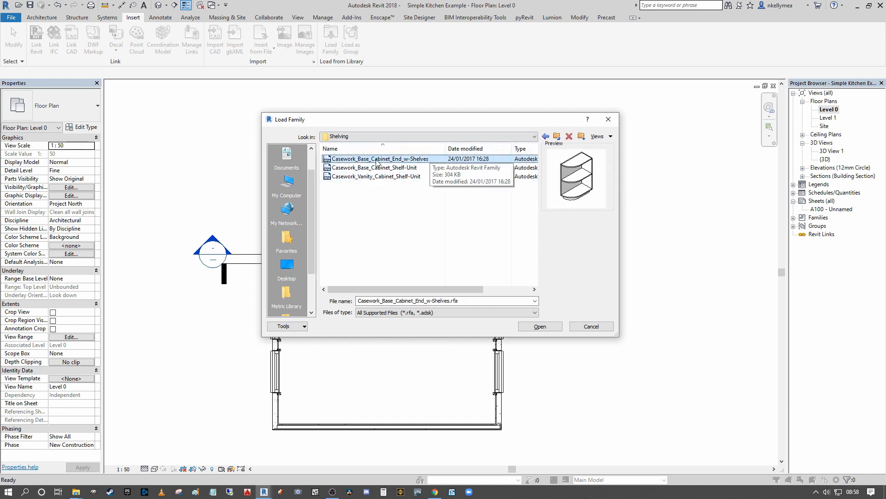
# Browse the Tall Cabinets folder and preview its families from Casework_Oven_Tower_Unit down to Casework_Tall_Cabinet_7.
pyautogui.click(546, 135)
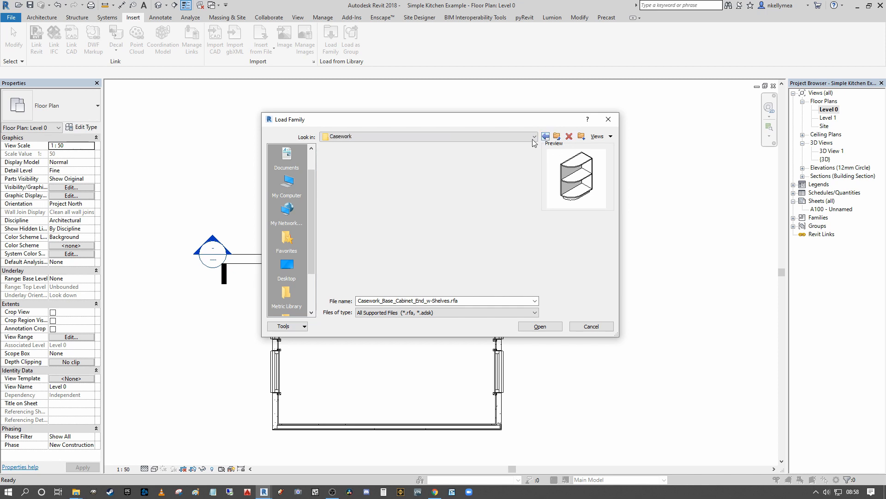
pyautogui.doubleClick(345, 186)
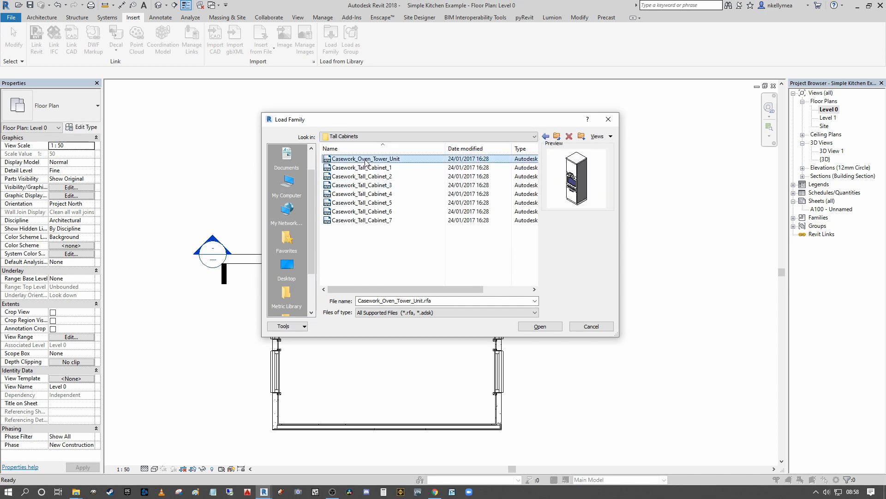
pyautogui.click(347, 185)
pyautogui.click(415, 160)
pyautogui.press('Down')
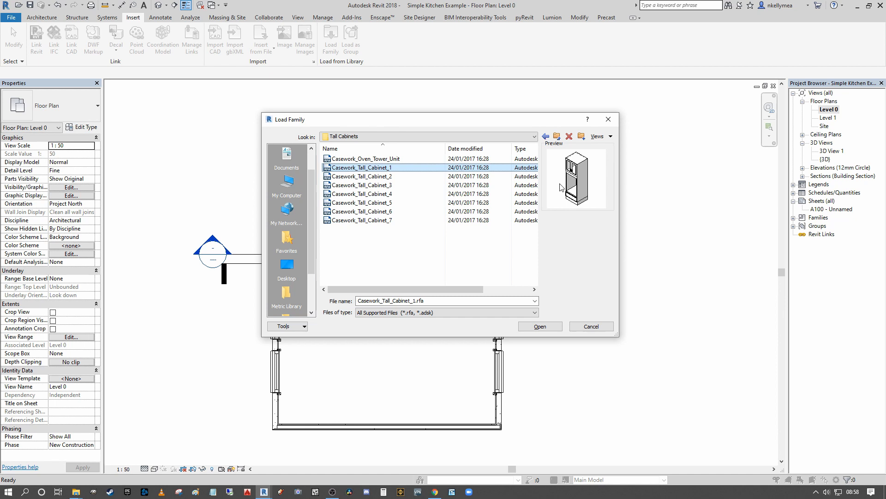
pyautogui.click(363, 193)
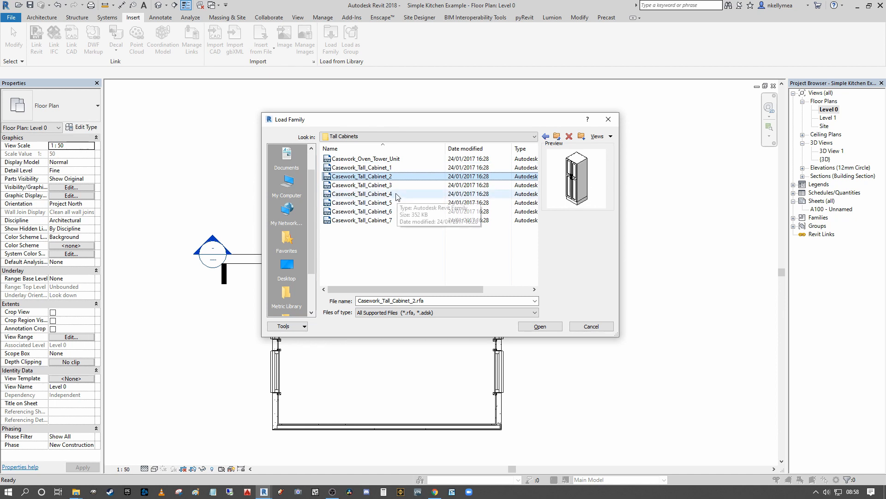
pyautogui.click(361, 185)
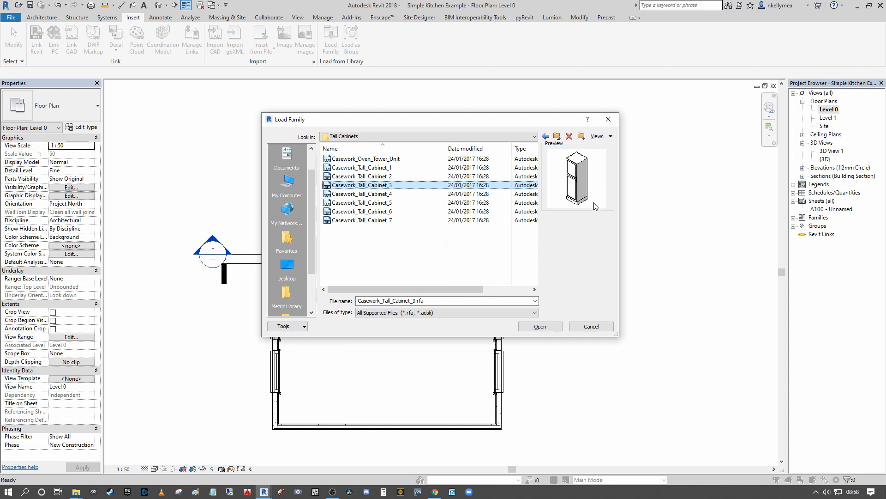
pyautogui.press('Down')
pyautogui.press('Down')
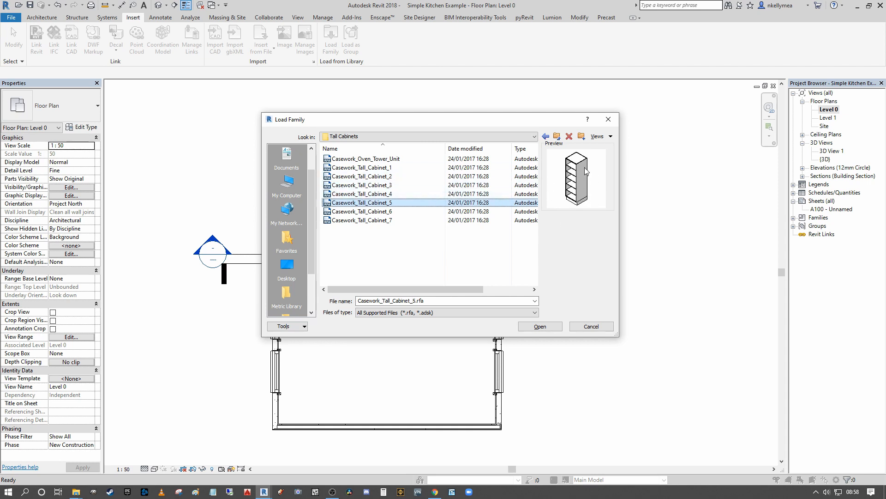
pyautogui.press('Down')
pyautogui.press('Down')
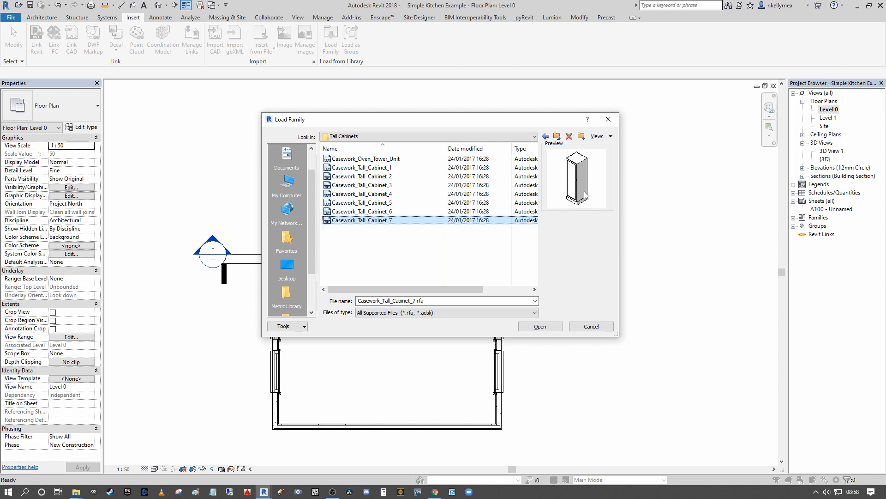
# Browse the Wall Cabinets folder and preview its families from Casework_Medicine_Cabinet down to Casework_Wall_Unit_Shelf.
pyautogui.click(546, 137)
pyautogui.doubleClick(348, 196)
pyautogui.click(366, 160)
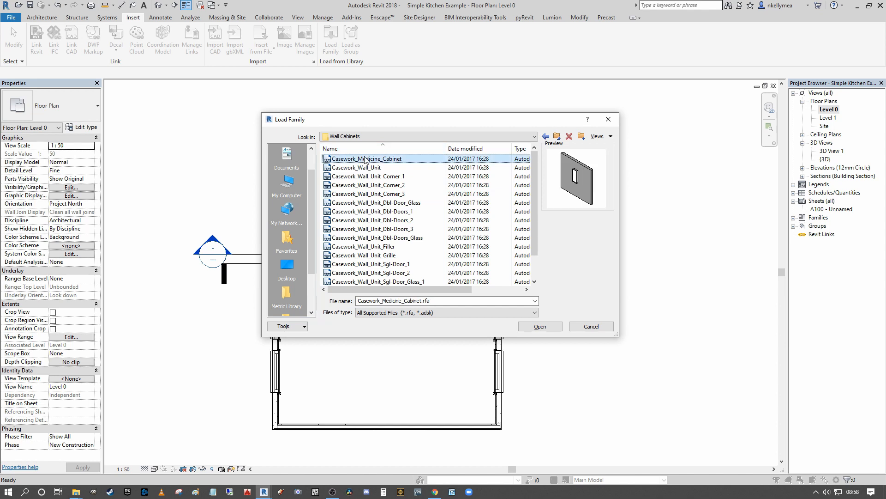
pyautogui.press('Down')
pyautogui.press('Down')
pyautogui.press('Down')
pyautogui.press('Down')
pyautogui.press('Down')
pyautogui.press('Down')
pyautogui.press('Down')
pyautogui.press('Down')
pyautogui.press('Down')
pyautogui.press('Down')
pyautogui.press('Down')
pyautogui.press('Down')
pyautogui.press('Down')
pyautogui.press('Down')
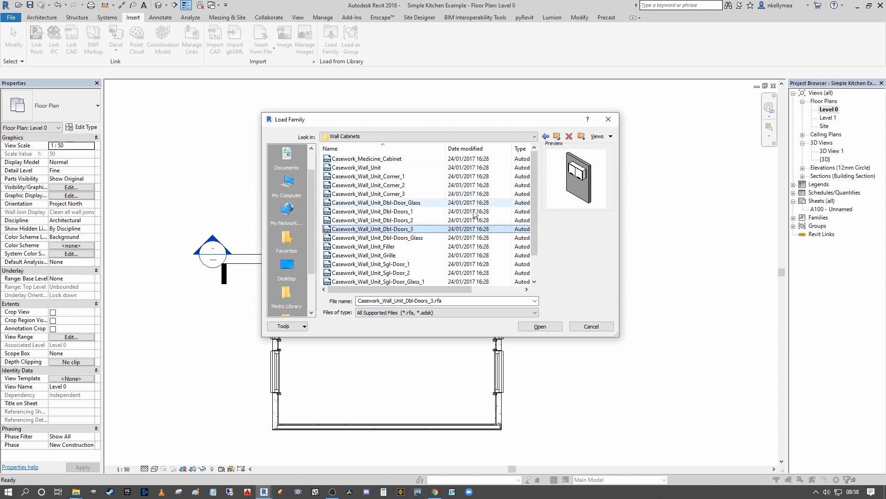
pyautogui.press('Down')
pyautogui.press('Down')
pyautogui.press('Down')
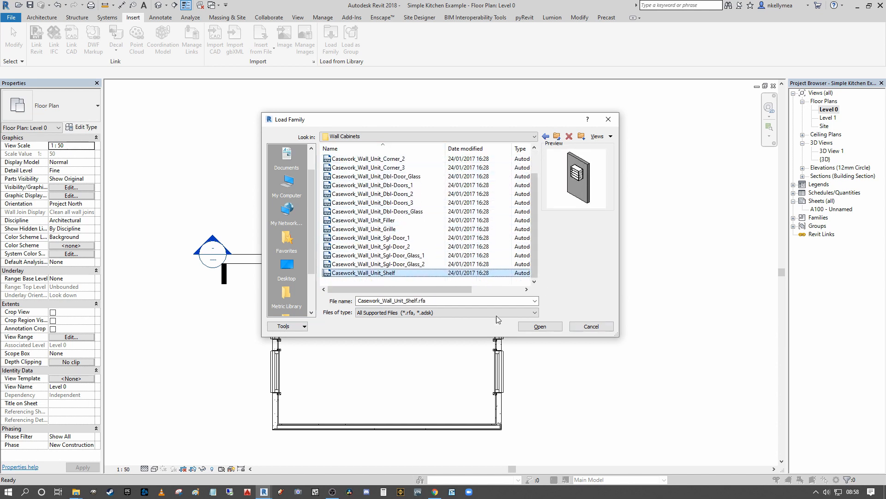
# Return to the UK library and open the Domestic folder inside Specialty Equipment.
pyautogui.click(545, 137)
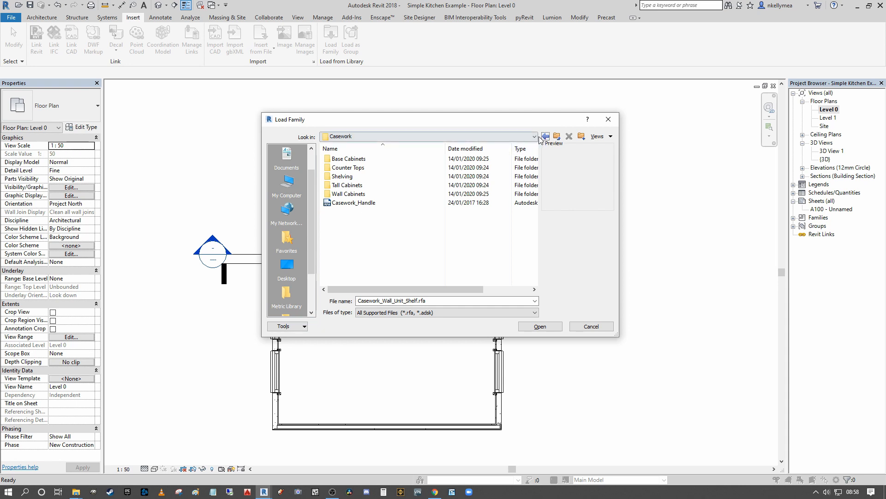
pyautogui.click(544, 137)
pyautogui.click(404, 221)
pyautogui.press('s')
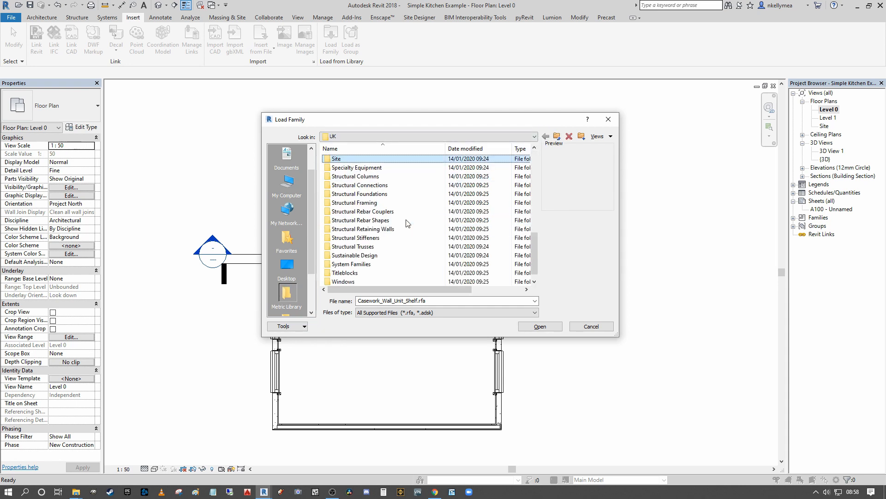
pyautogui.doubleClick(369, 168)
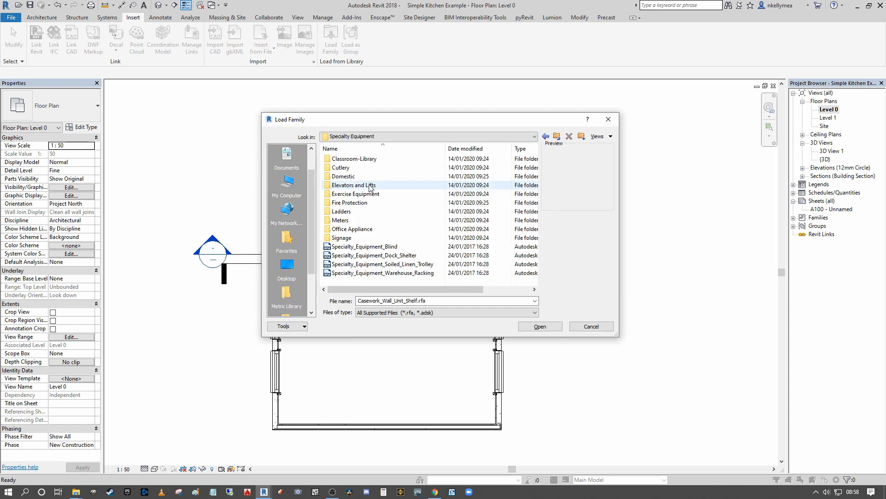
pyautogui.doubleClick(344, 176)
# Preview the domestic equipment families from Specialty_Equipment_Dbl-Cook_Top down to Specialty_Equipment_Gas_Cooker.
pyautogui.click(381, 159)
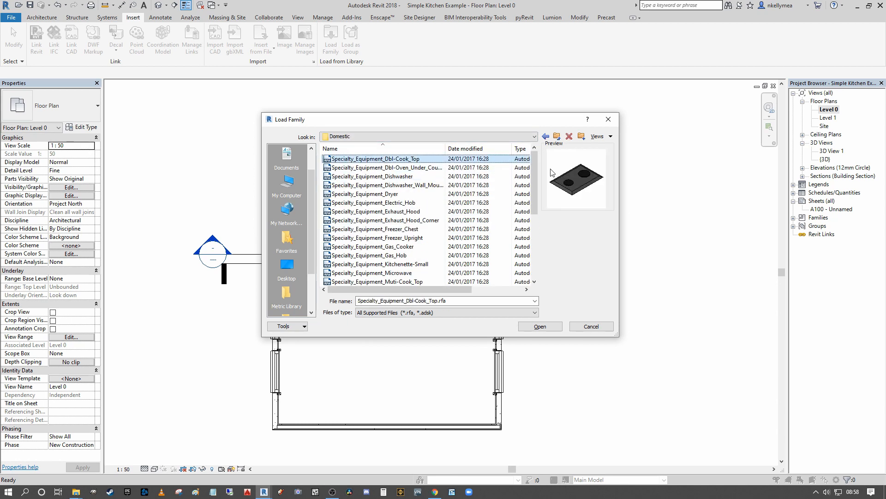
pyautogui.press('Down')
pyautogui.press('Down')
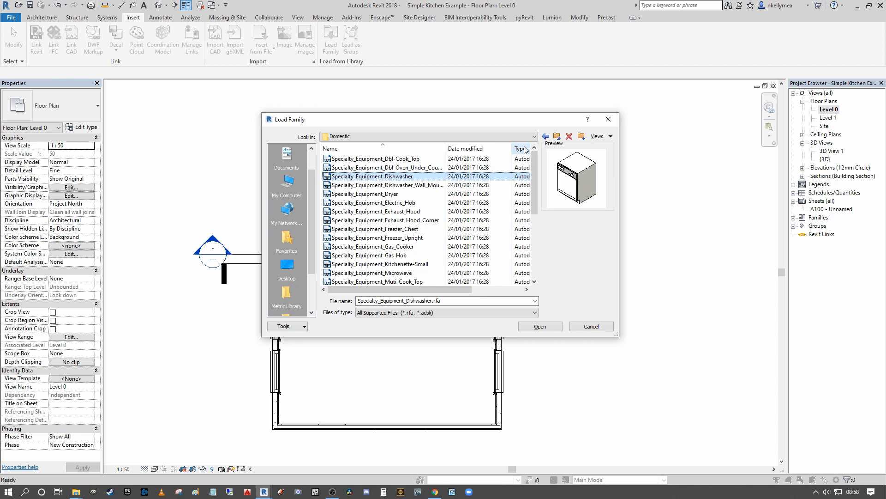
pyautogui.press('Down')
pyautogui.press('Down')
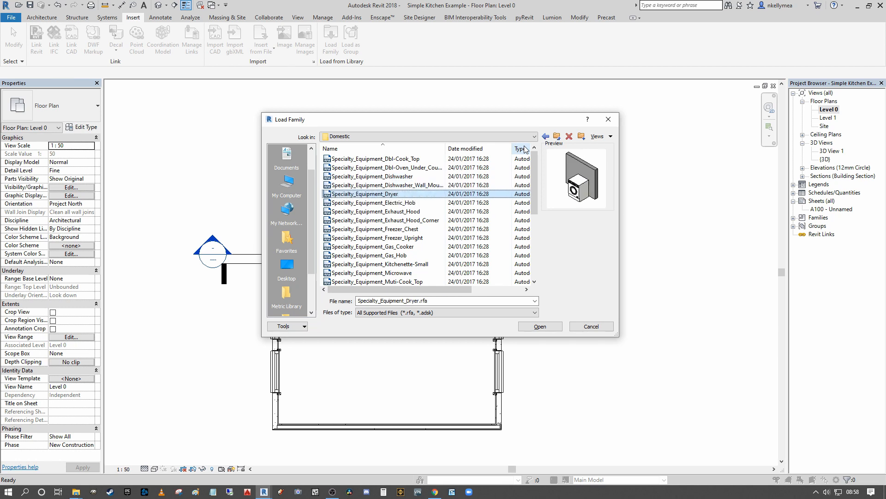
pyautogui.press('Down')
pyautogui.press('Down')
pyautogui.press('Down')
pyautogui.press('Down')
pyautogui.press('Down')
pyautogui.press('Down')
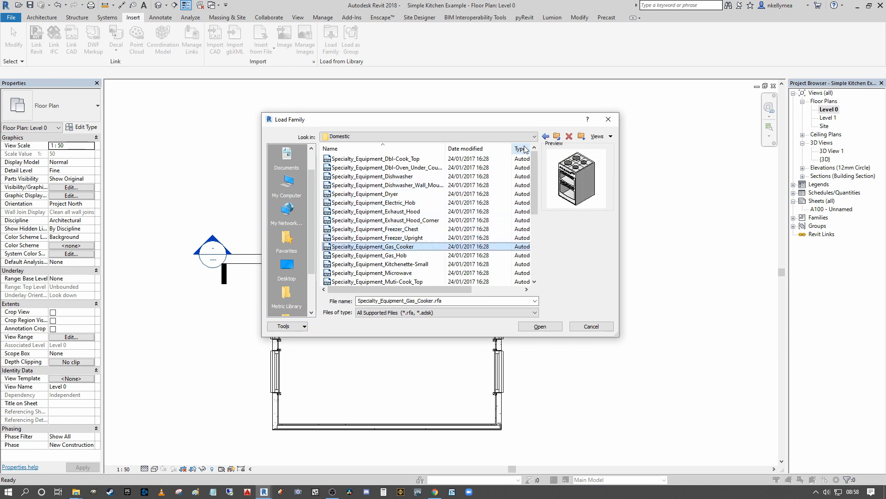
# Preview the domestic equipment families down to Specialty_Equipment_Refrigerator, and go back up to Specialty_Equipment_Kitchenette-Small.
pyautogui.press('Down')
pyautogui.press('Down')
pyautogui.press('Down')
pyautogui.press('Down')
pyautogui.press('Down')
pyautogui.press('Down')
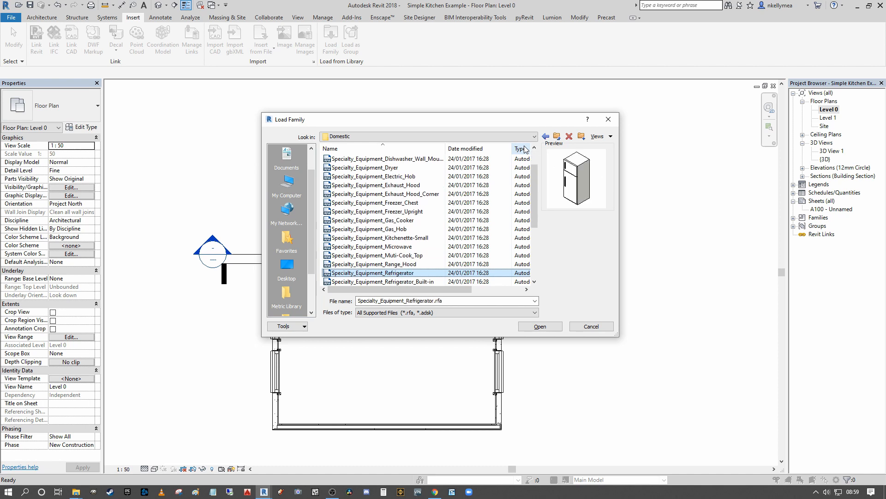
pyautogui.press('Up')
pyautogui.press('Up')
pyautogui.press('Up')
pyautogui.press('Up')
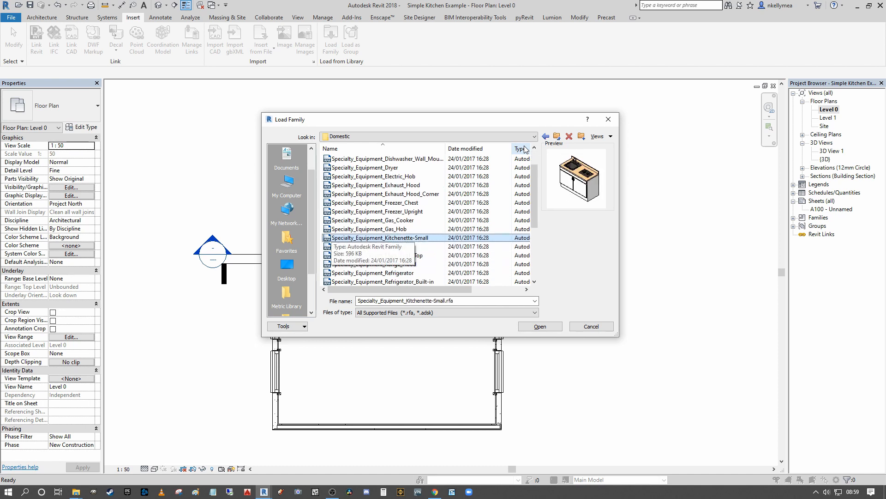
# Preview the remaining domestic equipment families below Specialty_Equipment_Kitchenette-Small, down to Specialty_Equipment_Wastebasket_Rectangular.
pyautogui.press('Down')
pyautogui.press('Down')
pyautogui.press('Down')
pyautogui.press('Down')
pyautogui.press('Down')
pyautogui.press('Down')
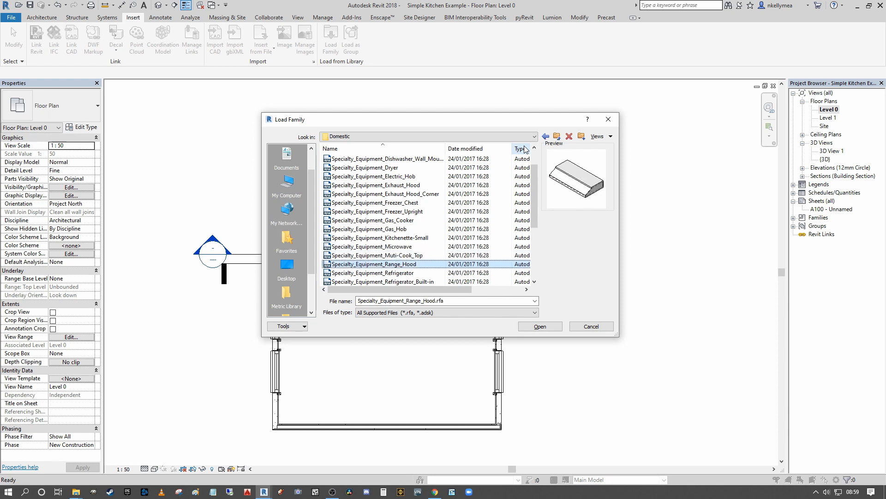
pyautogui.press('Down')
pyautogui.press('Down')
pyautogui.press('Down')
pyautogui.press('Down')
pyautogui.press('Down')
pyautogui.press('Down')
pyautogui.press('Down')
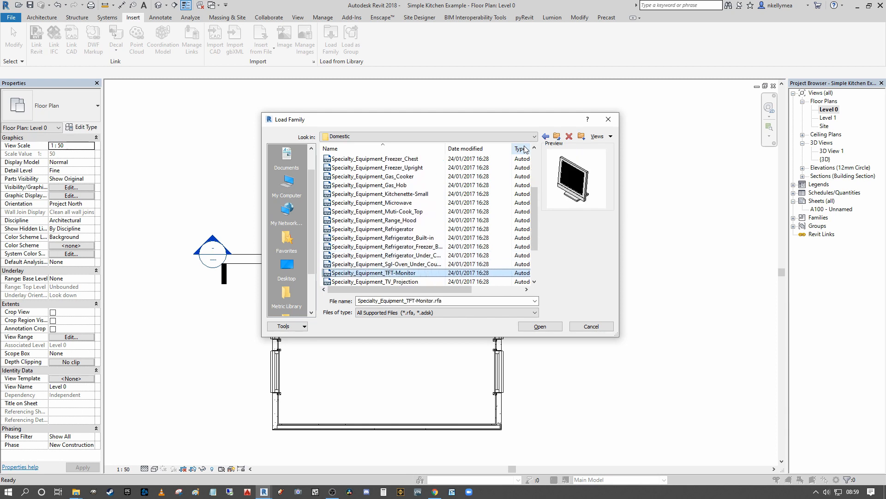
pyautogui.press('Down')
pyautogui.press('Down')
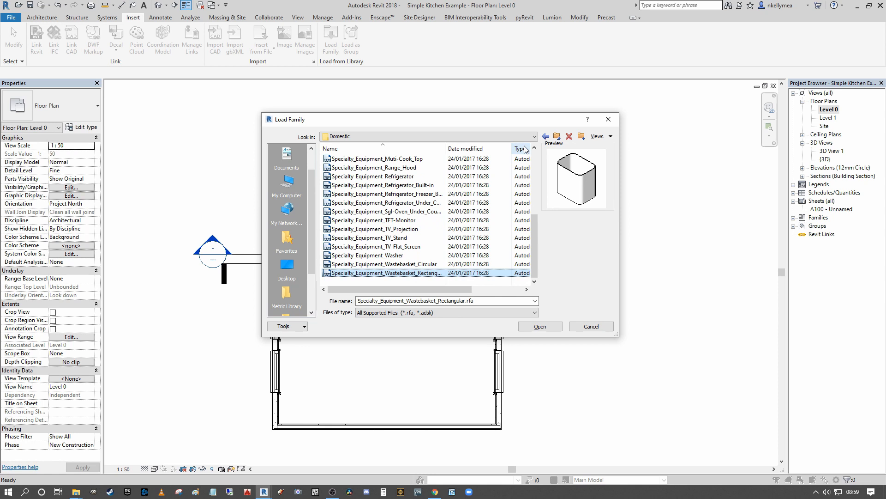
# Look through the contents of the UK library's Furniture folder and close the family browser without loading anything.
pyautogui.click(546, 136)
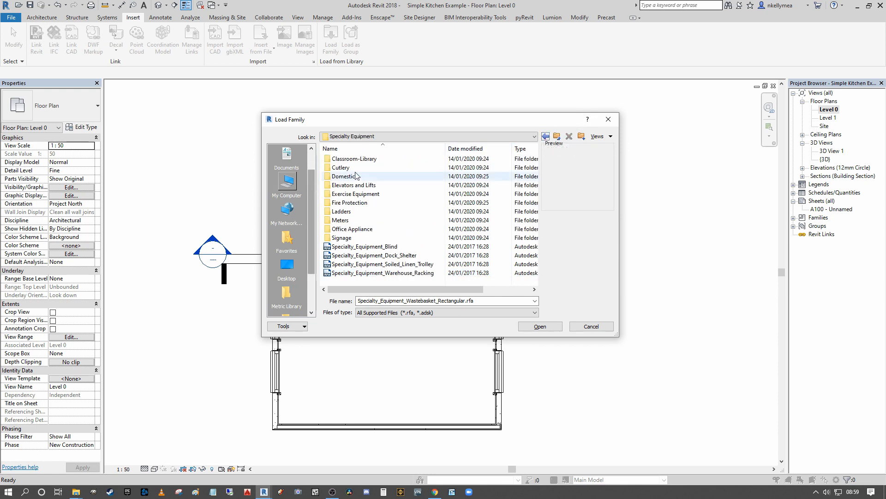
pyautogui.click(546, 136)
pyautogui.scroll(-3, 439, 218)
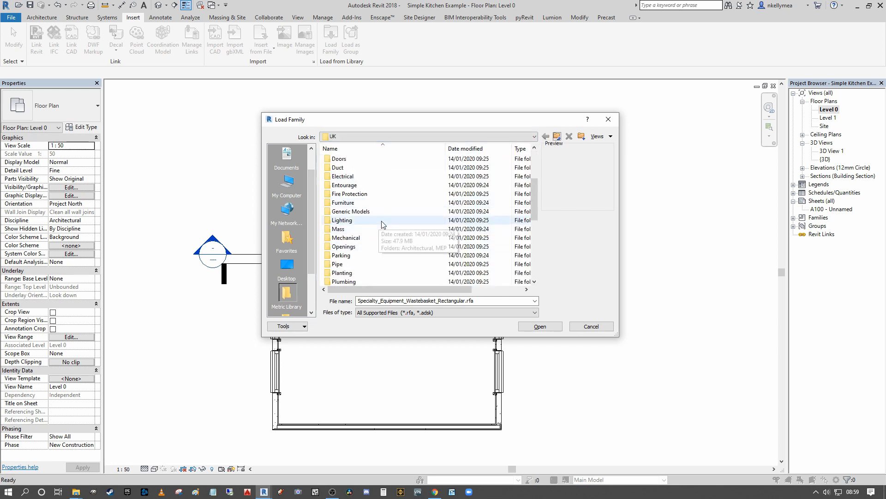
pyautogui.click(339, 204)
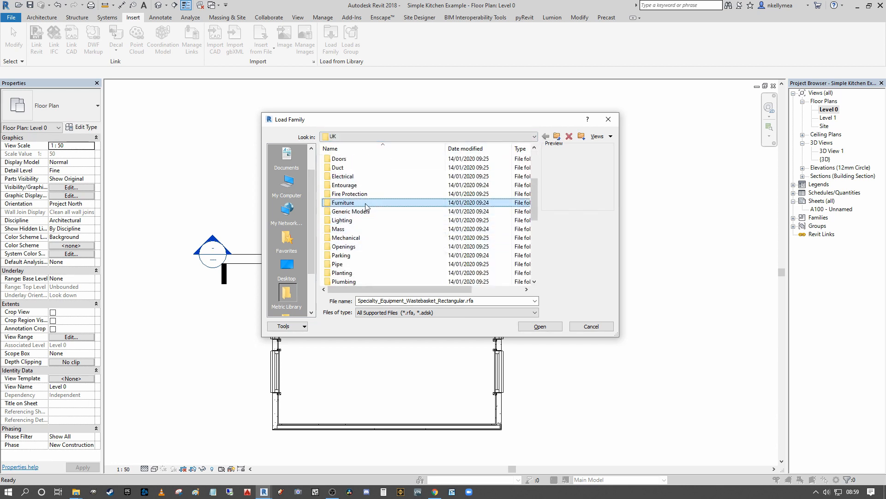
pyautogui.doubleClick(356, 203)
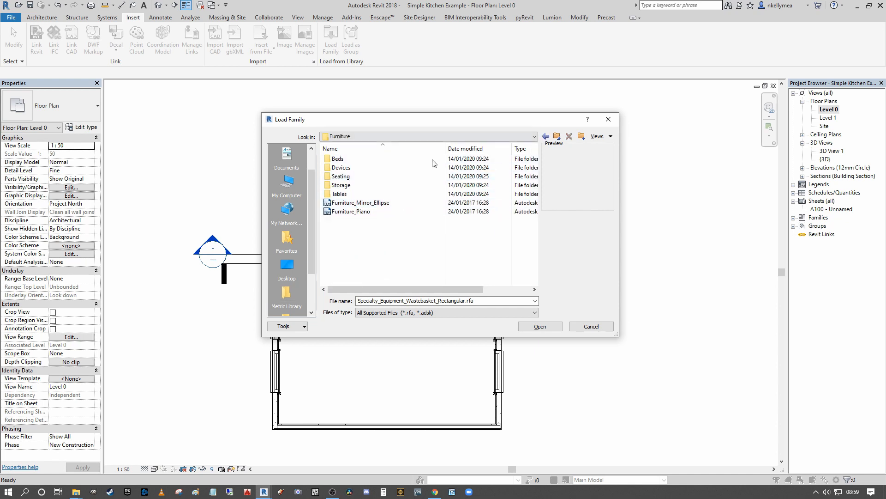
pyautogui.click(546, 137)
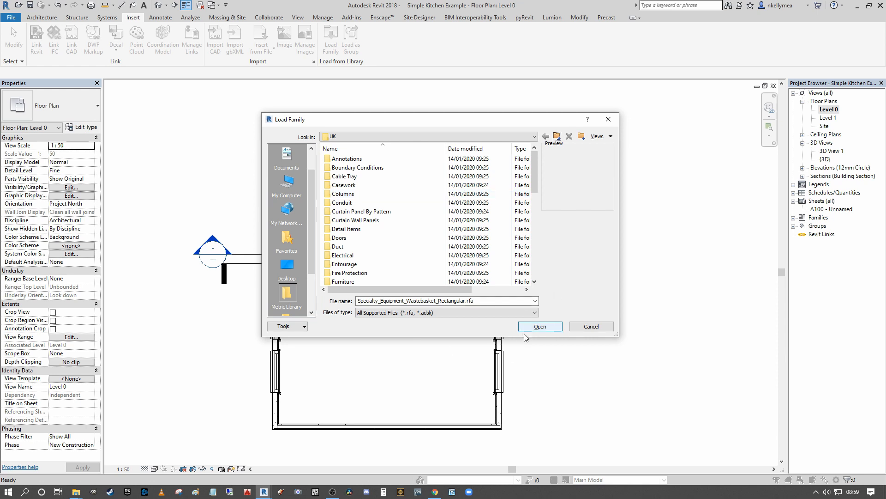
pyautogui.click(580, 323)
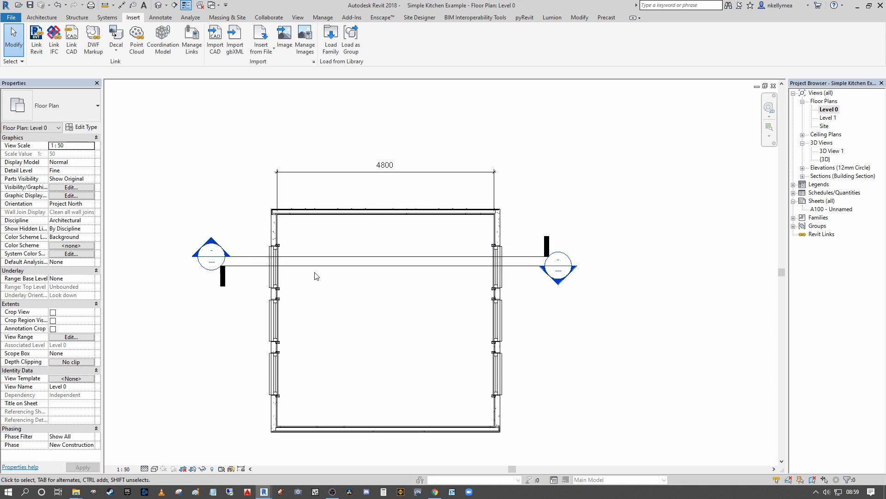
# Place a Casework_Tall_Cabinet_1 component, type 650x600x2000mm, against the plan's upper wall, about 3500 mm from the right-hand wall.
pyautogui.click(44, 17)
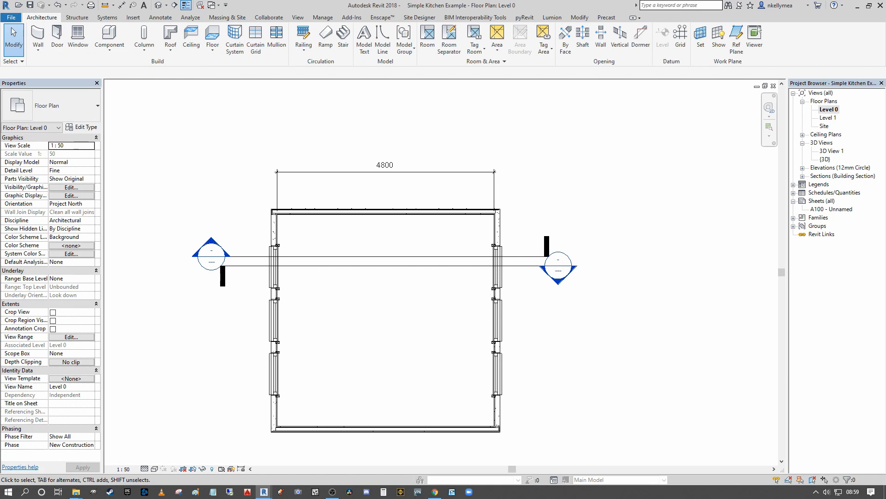
pyautogui.click(109, 40)
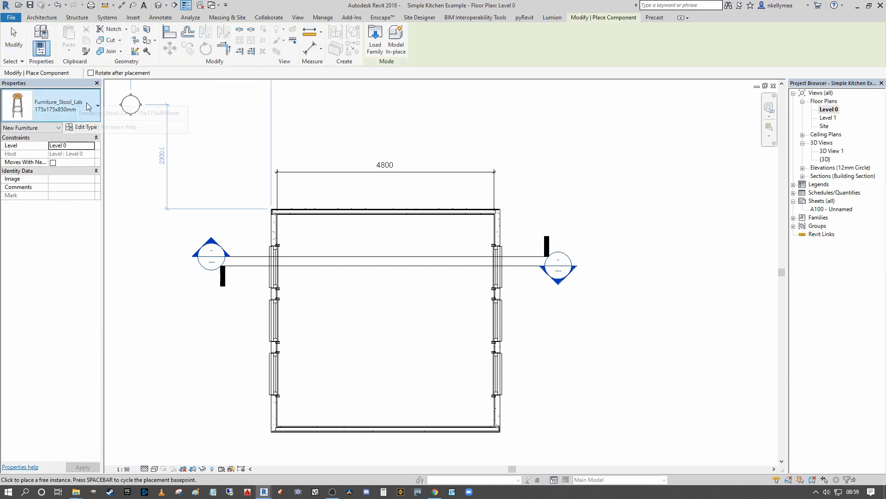
pyautogui.click(88, 106)
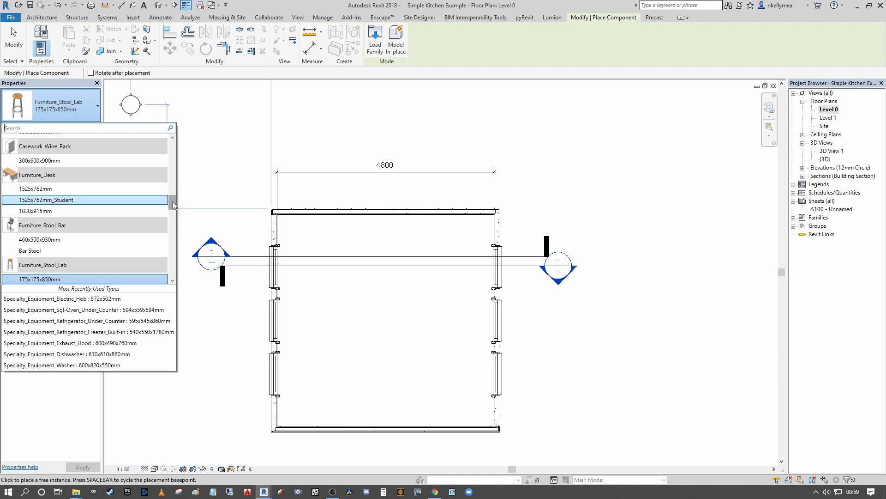
pyautogui.moveTo(173, 202); pyautogui.dragTo(189, 144)
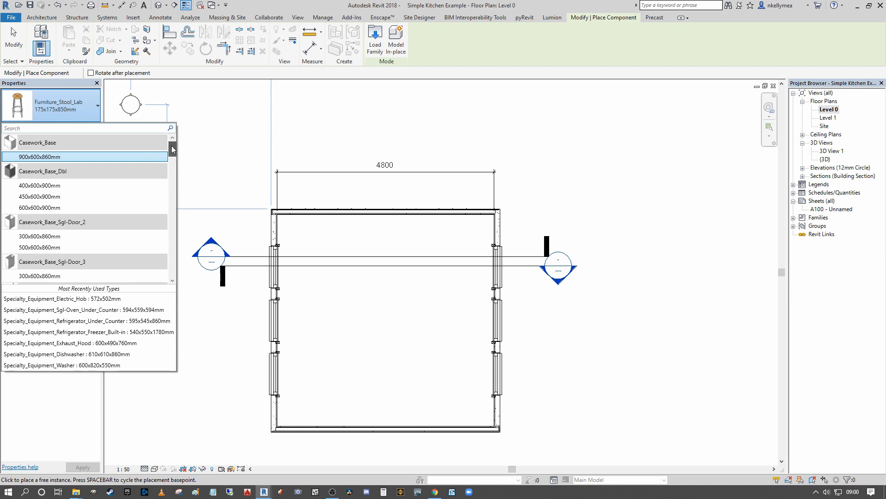
pyautogui.moveTo(172, 148); pyautogui.dragTo(172, 176)
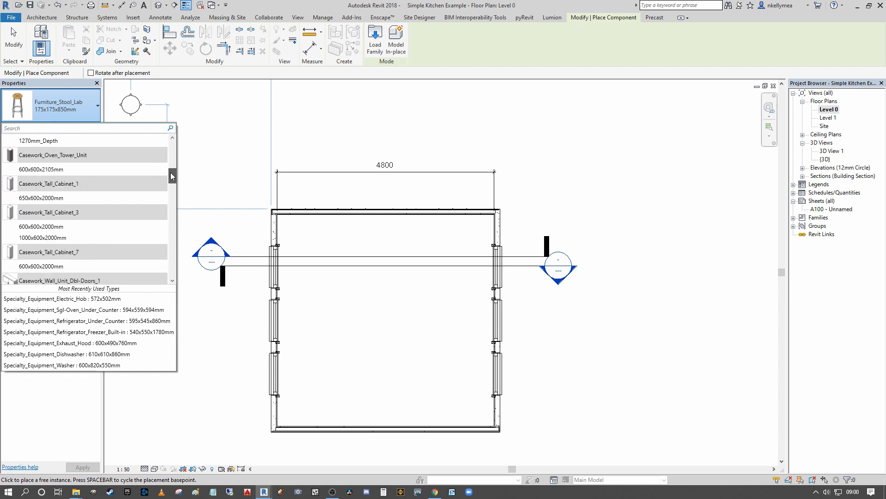
pyautogui.click(66, 198)
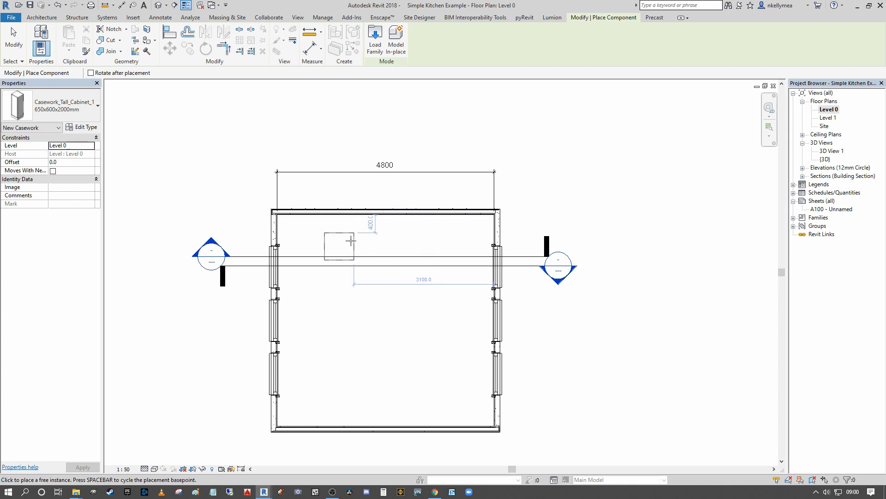
pyautogui.click(321, 215)
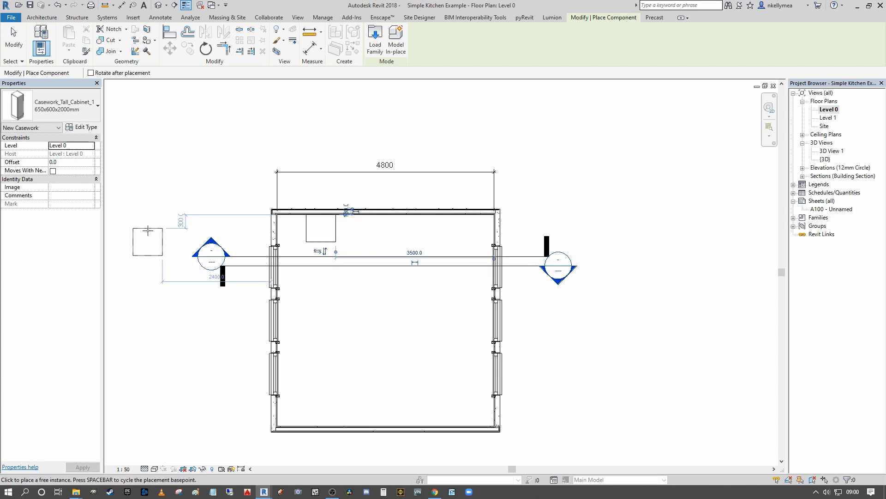
# Finish placing the tall cabinet and open the Section 1 view from its marker in the floor plan.
pyautogui.press('Escape')
pyautogui.press('Escape')
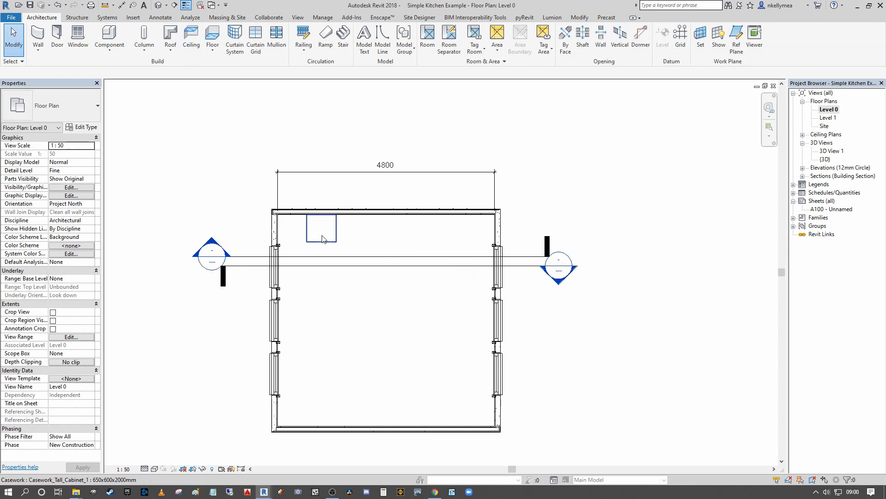
pyautogui.doubleClick(203, 256)
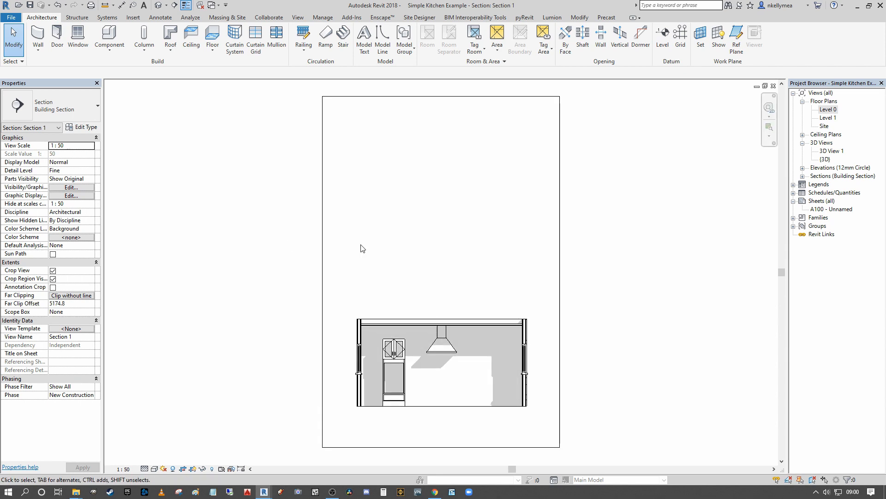
pyautogui.scroll(-5, 369, 300)
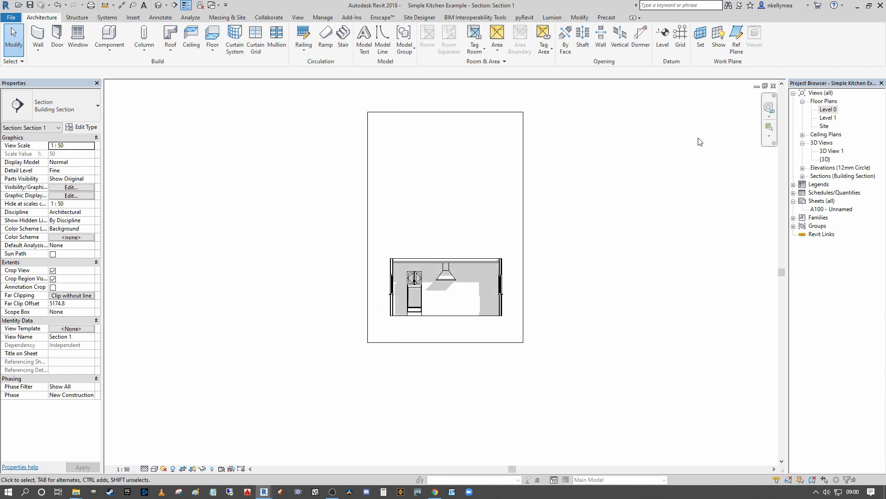
# Tile the open Level 0 plan, Section 1 and 3D View 1 windows so that all three show together.
pyautogui.click(765, 86)
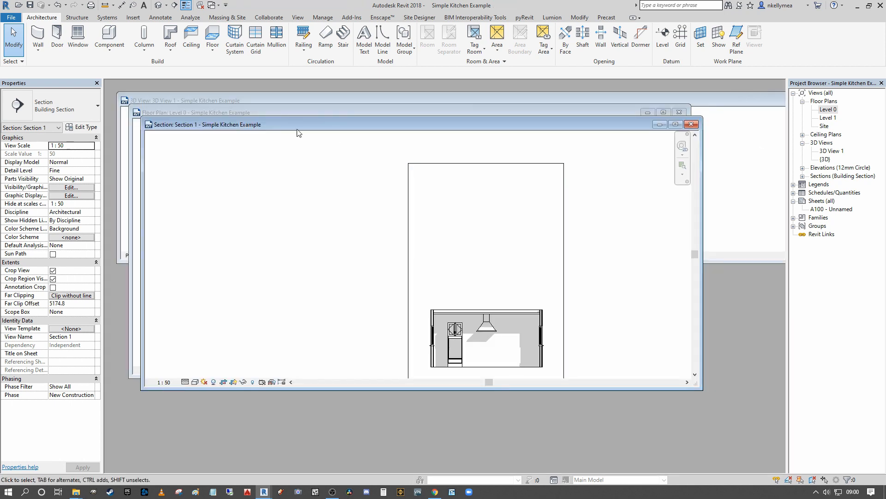
pyautogui.click(295, 113)
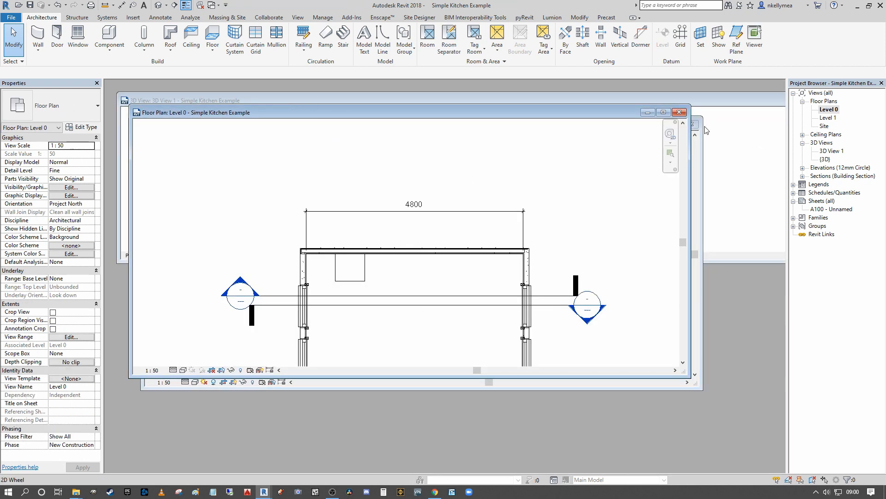
pyautogui.click(662, 114)
pyautogui.press('t')
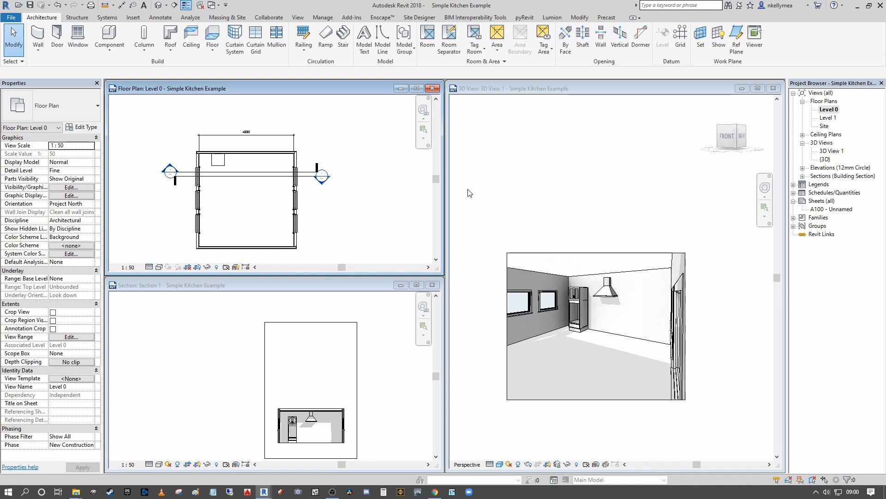
# Delete the 900x490x760mm exhaust hood from the wall in 3D View 1.
pyautogui.click(688, 166)
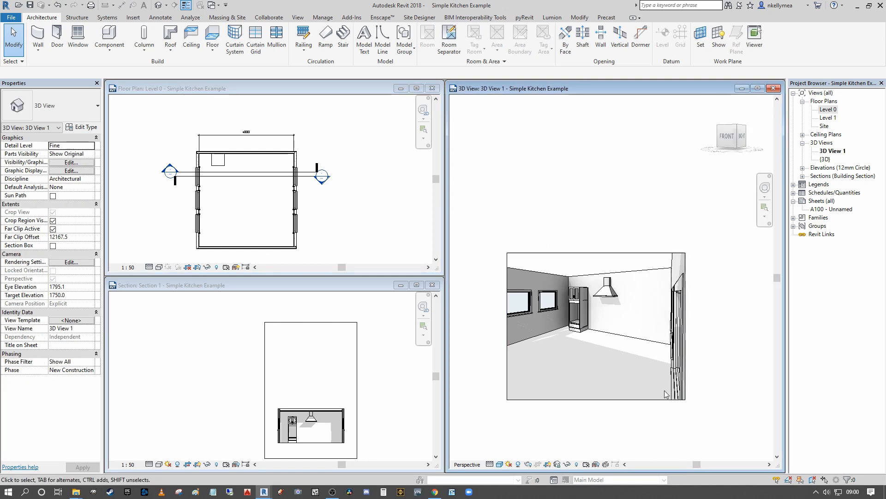
pyautogui.click(612, 296)
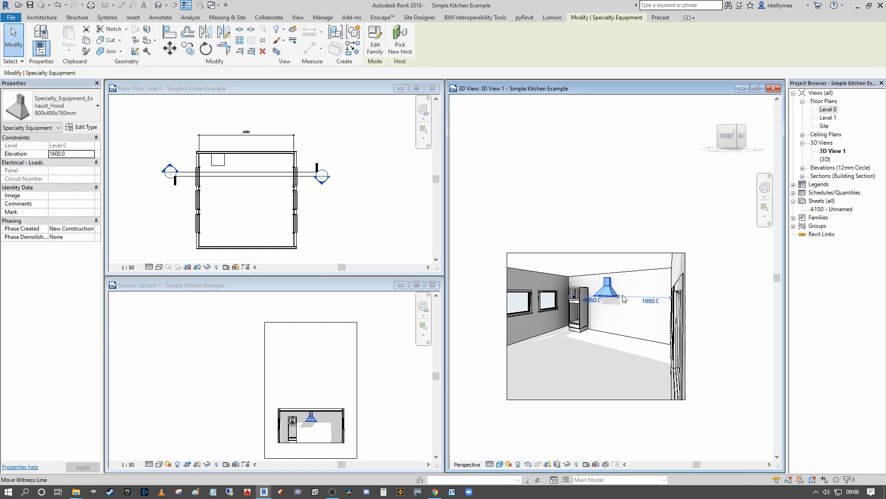
pyautogui.press('Delete')
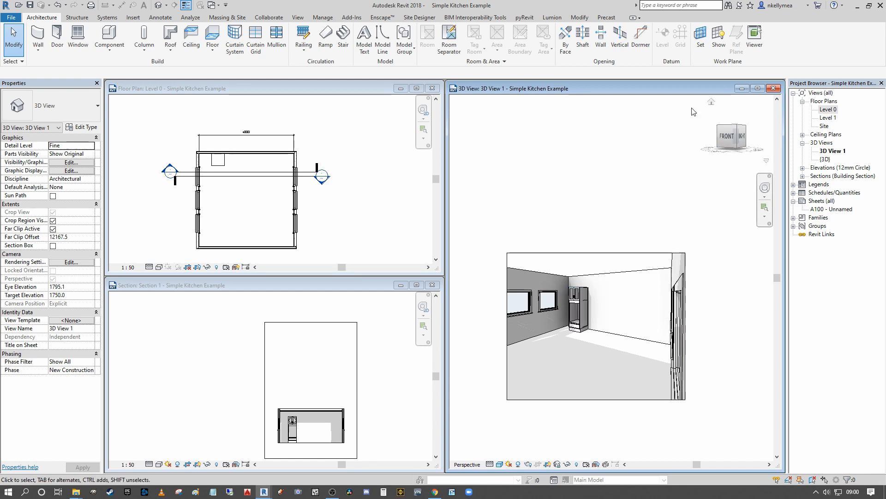
# Close 3D View 1 and tile the Level 0 plan and Section 1 side by side, framing the room in each.
pyautogui.click(773, 88)
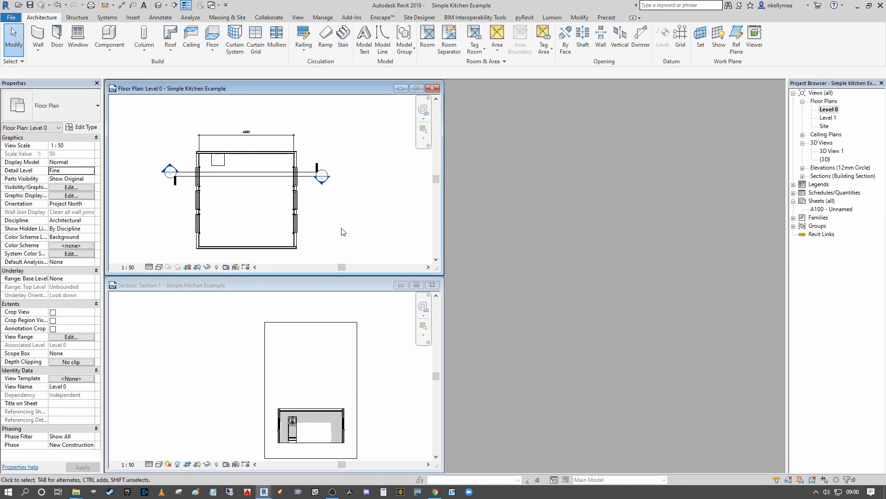
pyautogui.press('t')
pyautogui.moveTo(345, 265); pyautogui.dragTo(395, 376, button='middle')
pyautogui.scroll(4, 343, 307)
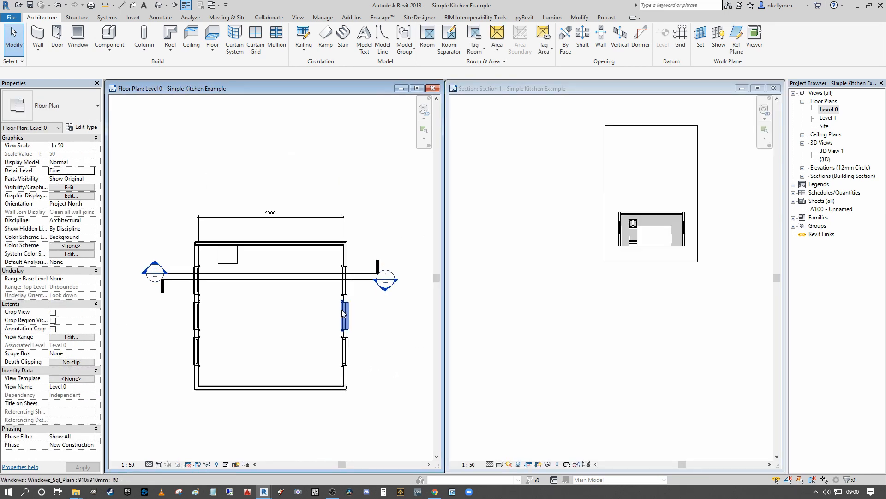
pyautogui.click(593, 287)
pyautogui.scroll(5, 593, 287)
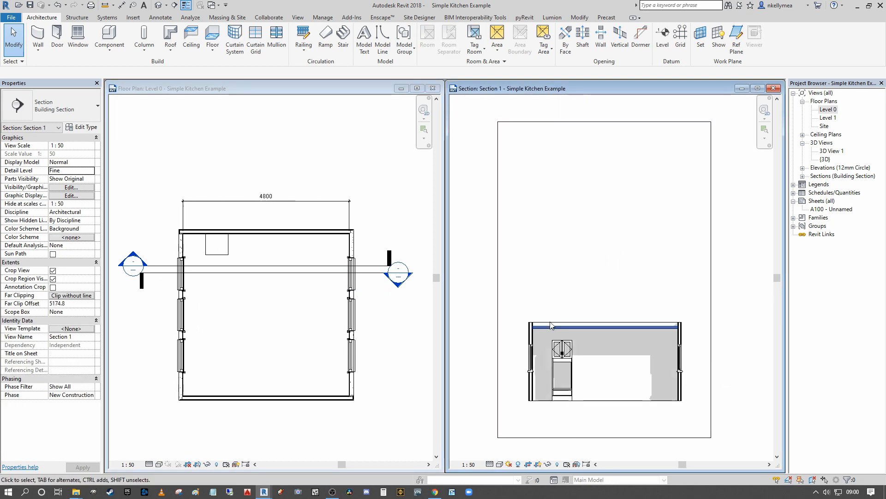
pyautogui.moveTo(570, 316); pyautogui.dragTo(561, 189, button='middle')
pyautogui.click(311, 310)
pyautogui.scroll(1, 309, 307)
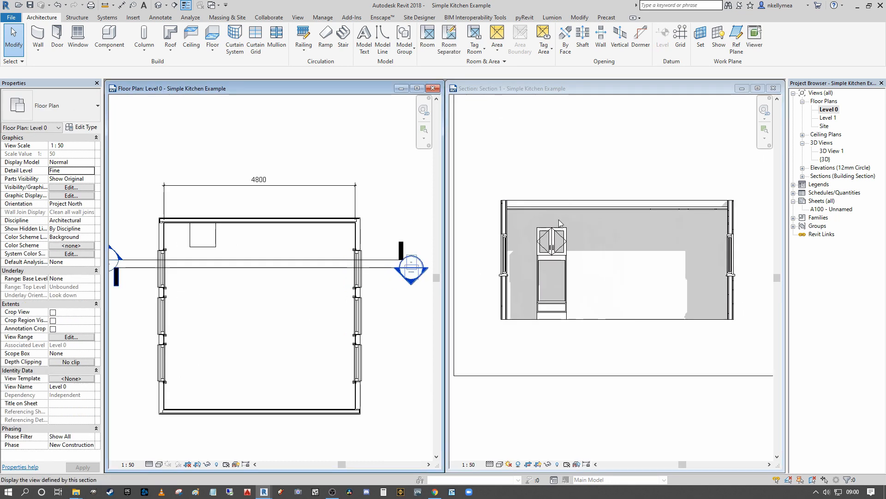
# Change the tall cabinet's type to Casework_Tall_Cabinet_3, 600x600x2000mm.
pyautogui.click(550, 259)
pyautogui.click(551, 259)
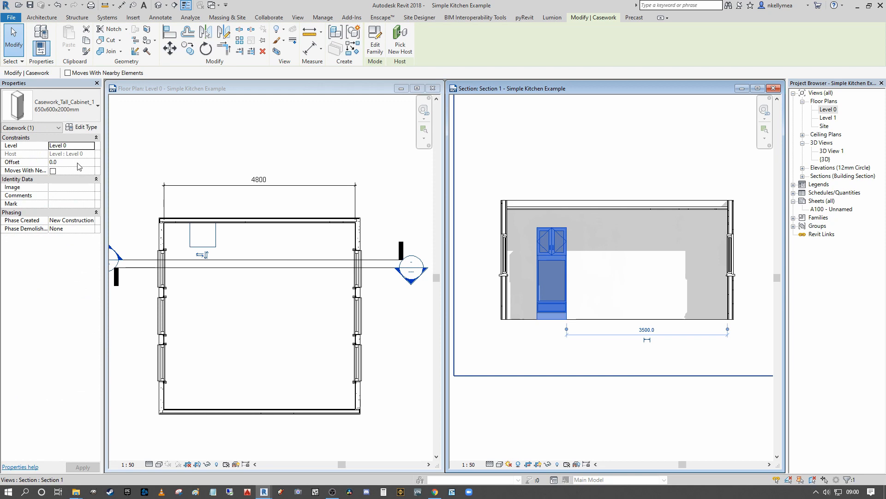
pyautogui.click(77, 118)
pyautogui.click(48, 220)
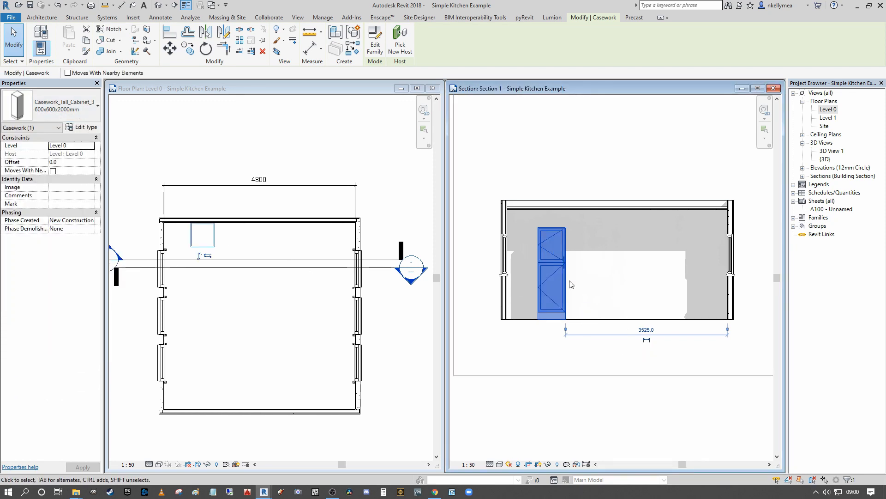
# Copy the tall cabinet 600 mm horizontally towards the left-hand wall in Section 1.
pyautogui.scroll(3, 571, 275)
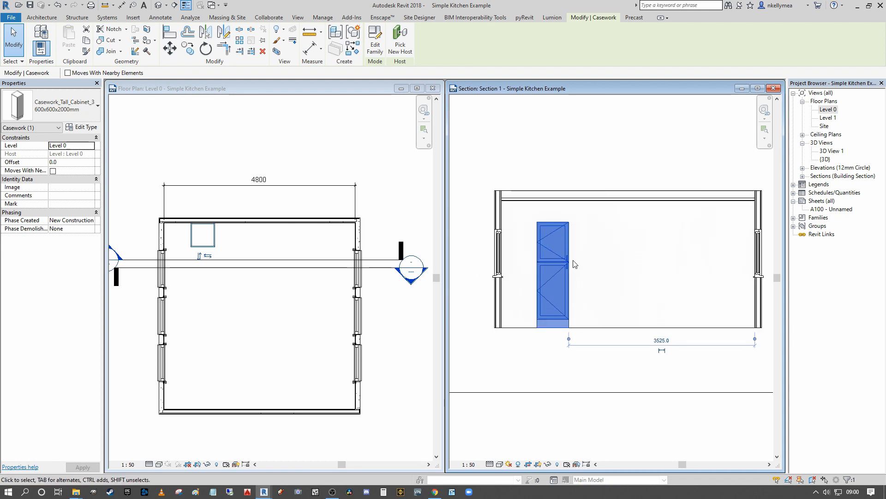
pyautogui.scroll(1, 569, 271)
pyautogui.scroll(-3, 557, 244)
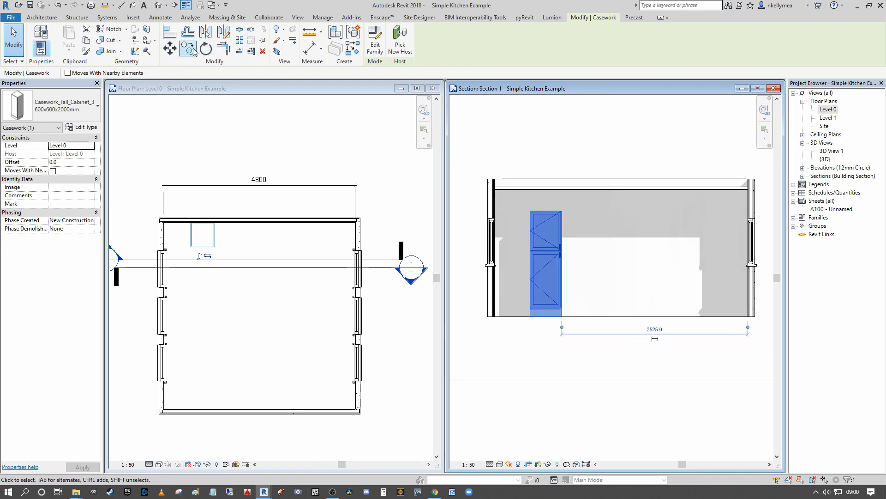
pyautogui.click(193, 50)
pyautogui.scroll(3, 531, 218)
pyautogui.click(531, 202)
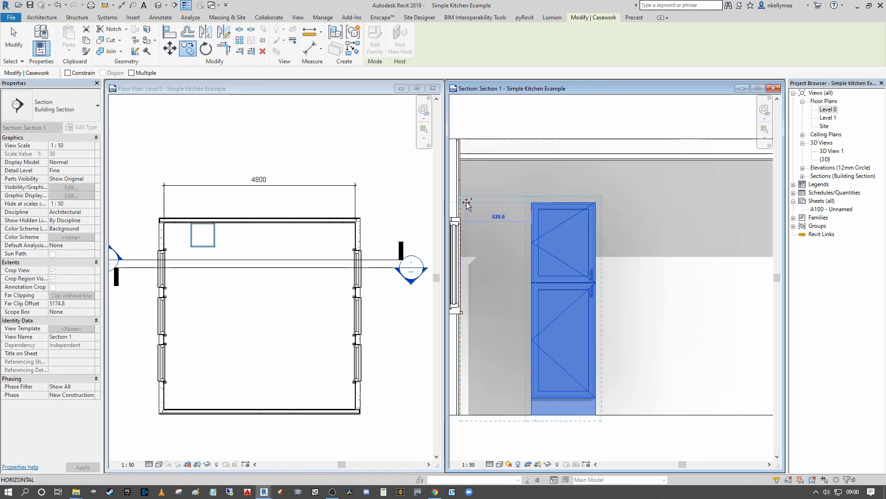
pyautogui.write('600')
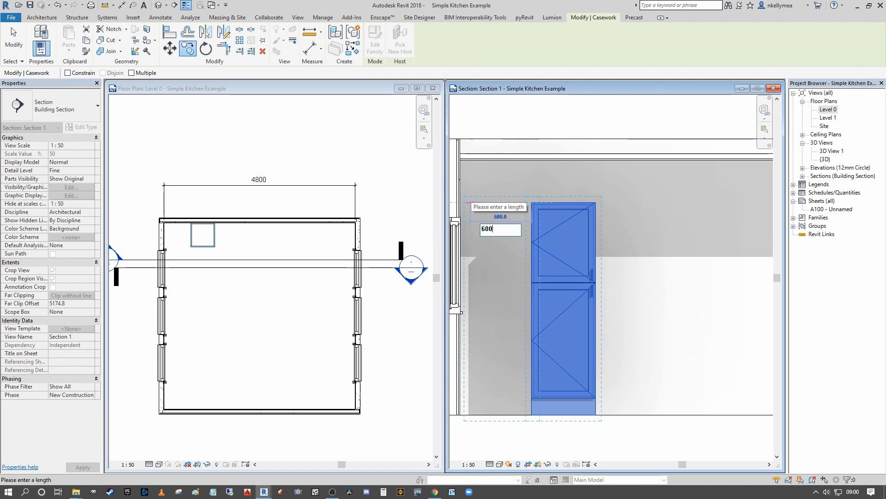
pyautogui.press('Return')
# Move both tall cabinets together in the plan so the outer one sits against the left-hand wall's inner face.
pyautogui.scroll(2, 192, 241)
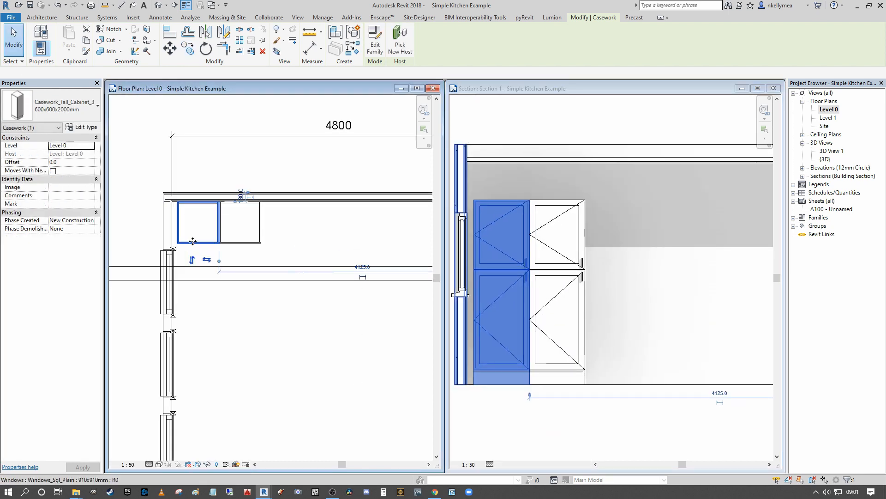
pyautogui.scroll(2, 207, 241)
pyautogui.keyDown('ctrl'); pyautogui.click(258, 236); pyautogui.keyUp('ctrl')
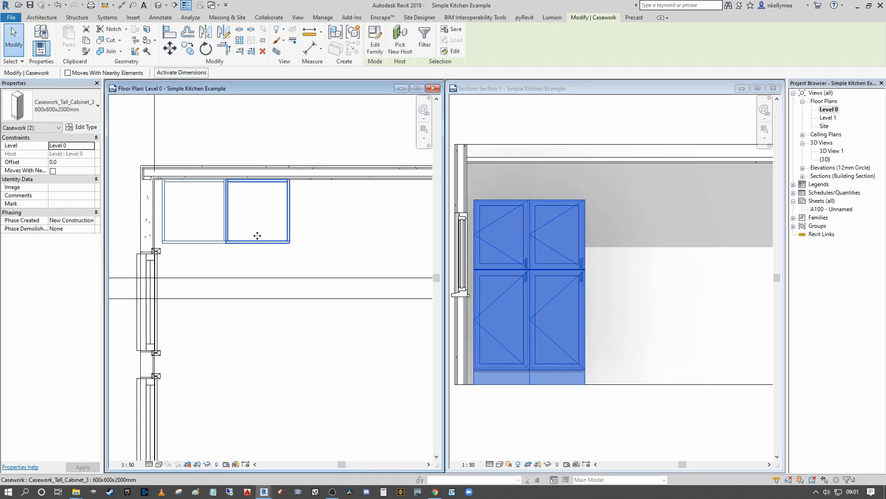
pyautogui.click(170, 47)
pyautogui.scroll(5, 165, 216)
pyautogui.click(162, 207)
pyautogui.click(148, 210)
pyautogui.scroll(-5, 185, 207)
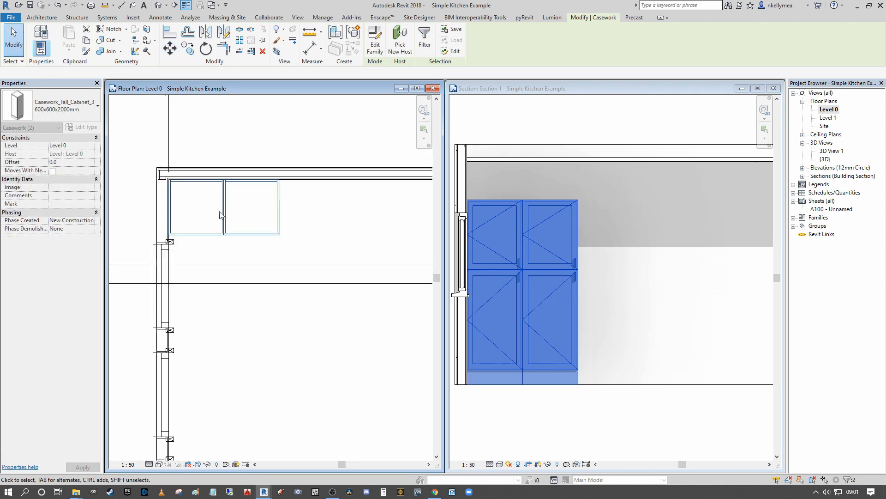
pyautogui.moveTo(220, 215); pyautogui.dragTo(205, 213, button='middle')
pyautogui.scroll(-1, 203, 240)
pyautogui.moveTo(208, 243); pyautogui.dragTo(213, 235, button='middle')
pyautogui.scroll(-2, 479, 240)
pyautogui.middleClick(480, 240)
pyautogui.click(323, 239)
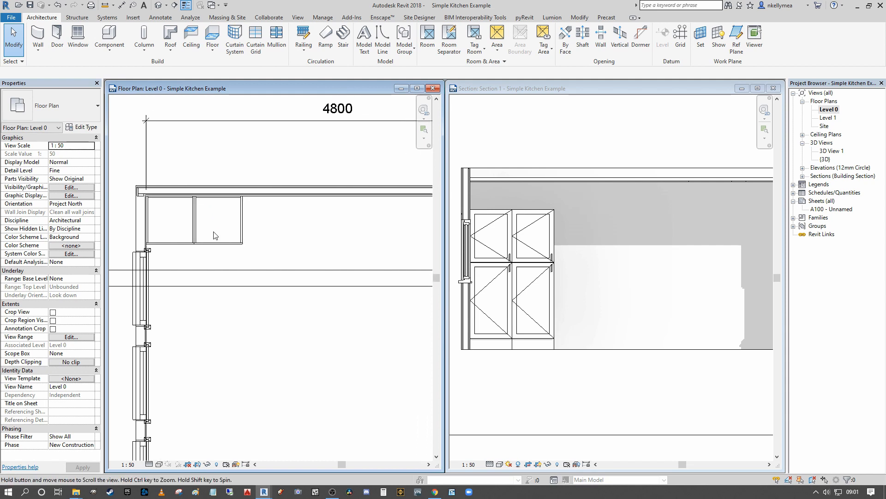
# Change the tall cabinet beside the left-hand wall to Casework_Tall_Cabinet_7, 600x600x2000mm, in Section 1.
pyautogui.scroll(-2, 275, 231)
pyautogui.moveTo(277, 231); pyautogui.dragTo(250, 224, button='middle')
pyautogui.moveTo(267, 254); pyautogui.dragTo(259, 230, button='middle')
pyautogui.click(501, 265)
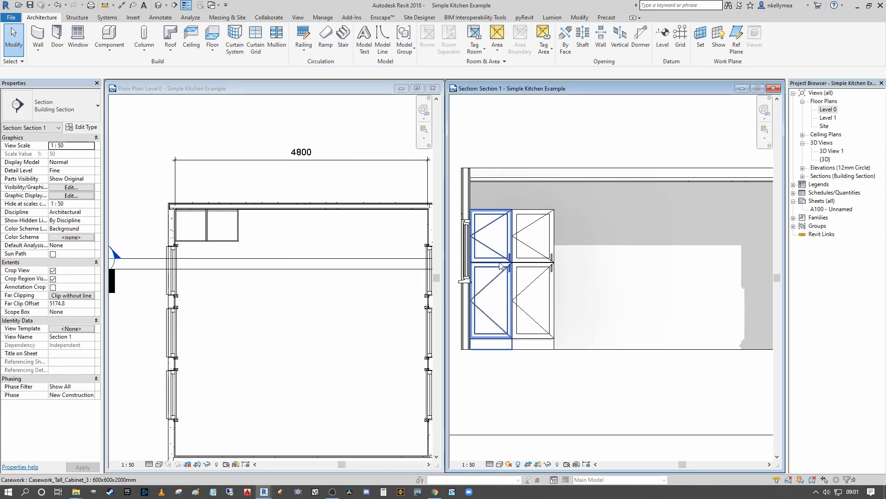
pyautogui.click(501, 266)
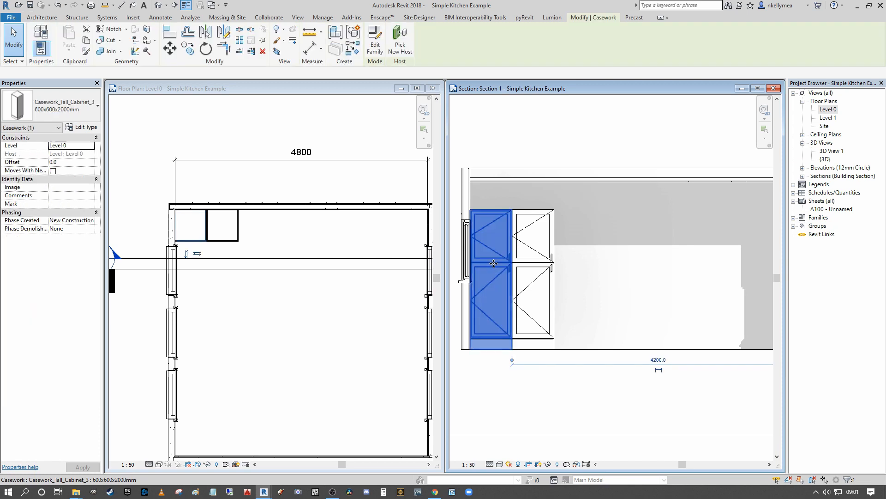
pyautogui.click(71, 101)
pyautogui.click(64, 260)
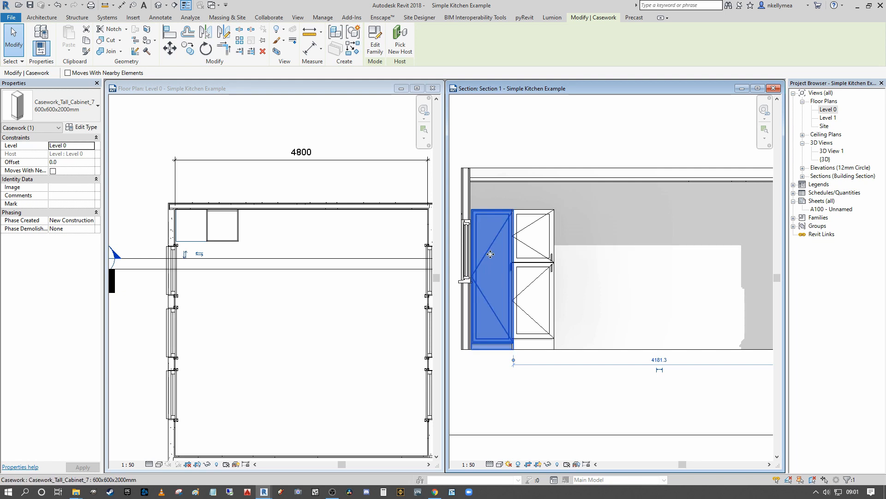
pyautogui.scroll(-1, 491, 254)
pyautogui.scroll(-2, 310, 314)
pyautogui.press('Escape')
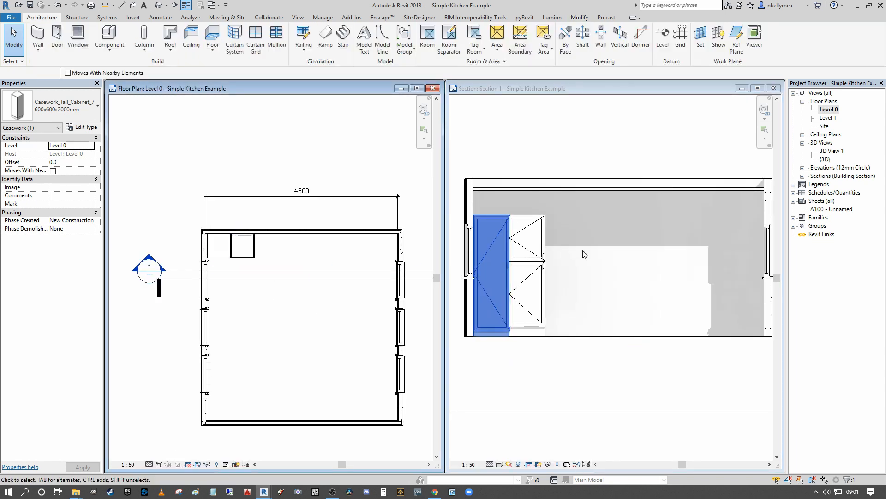
pyautogui.click(577, 248)
pyautogui.moveTo(579, 291); pyautogui.dragTo(492, 242)
pyautogui.scroll(-1, 491, 242)
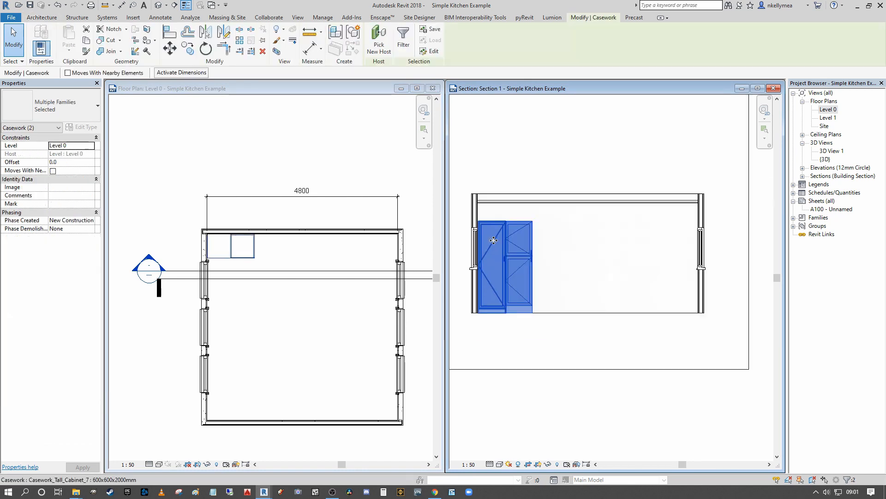
pyautogui.moveTo(499, 242); pyautogui.dragTo(490, 234, button='middle')
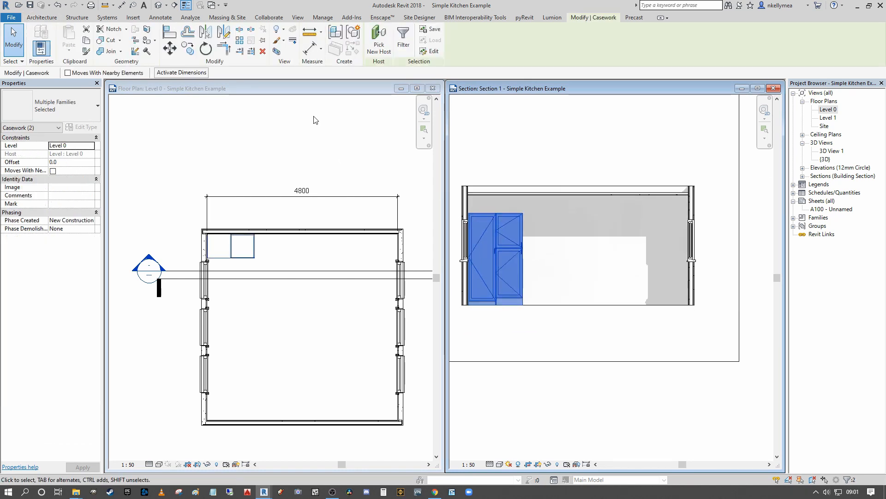
pyautogui.click(224, 35)
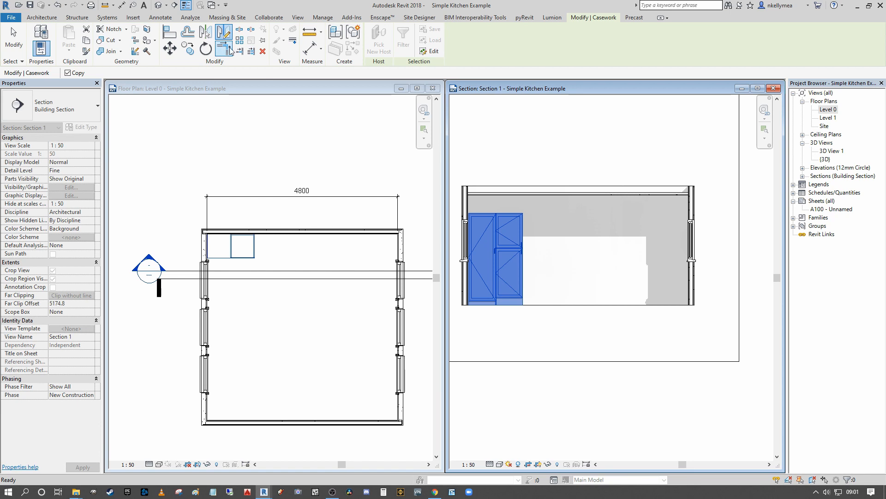
pyautogui.click(290, 171)
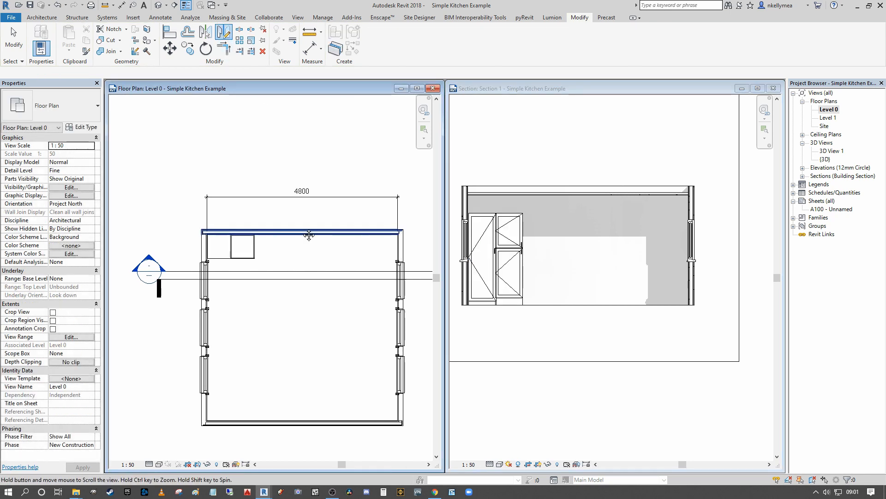
pyautogui.click(206, 32)
pyautogui.press('Escape')
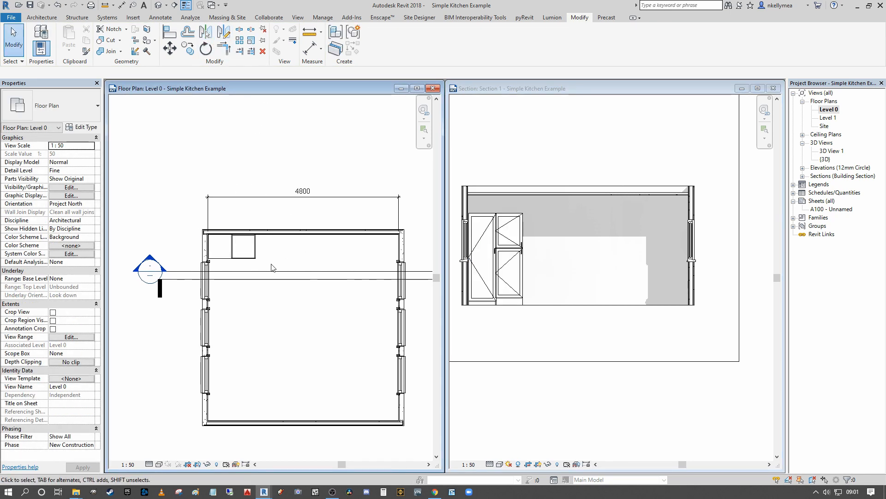
# Mirror a copy of both tall cabinets about a vertical axis drawn from the midpoint of the back wall in the plan.
pyautogui.moveTo(269, 259); pyautogui.dragTo(225, 247)
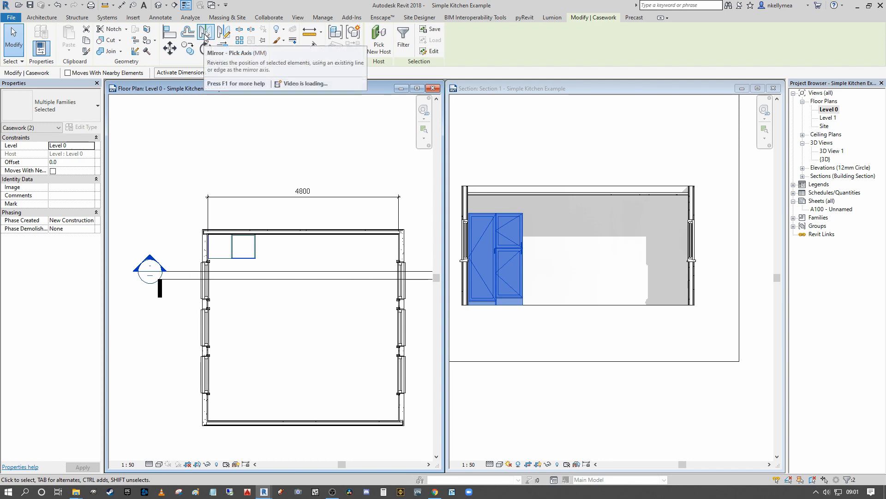
pyautogui.click(206, 33)
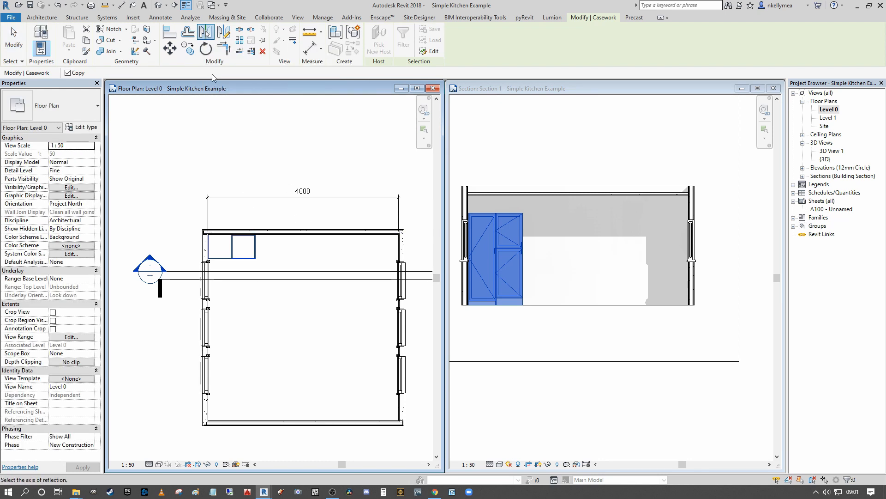
pyautogui.click(225, 33)
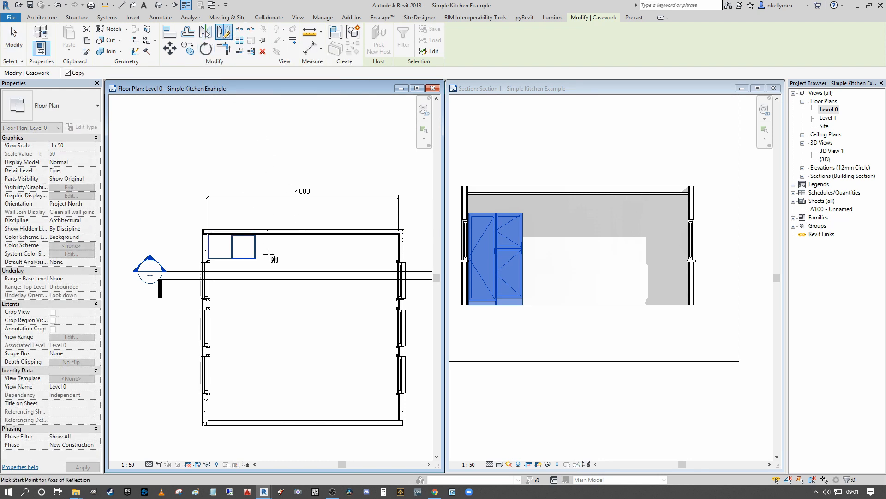
pyautogui.click(303, 234)
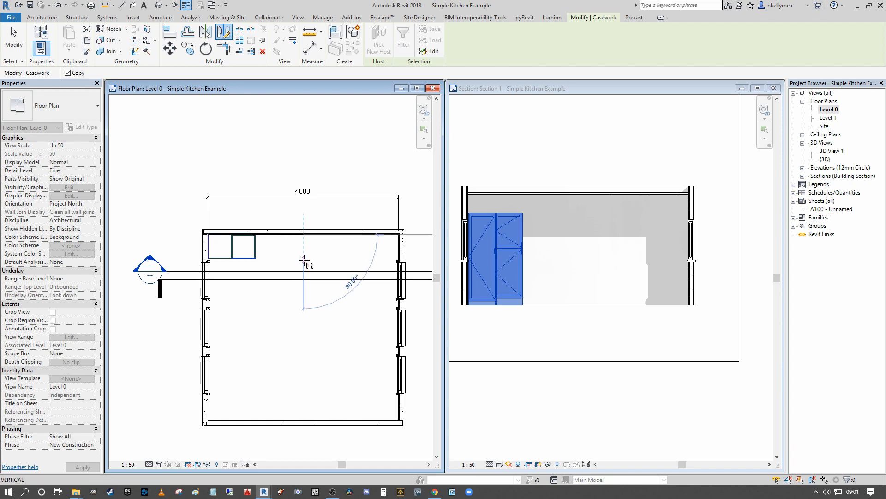
pyautogui.click(304, 270)
pyautogui.scroll(1, 524, 271)
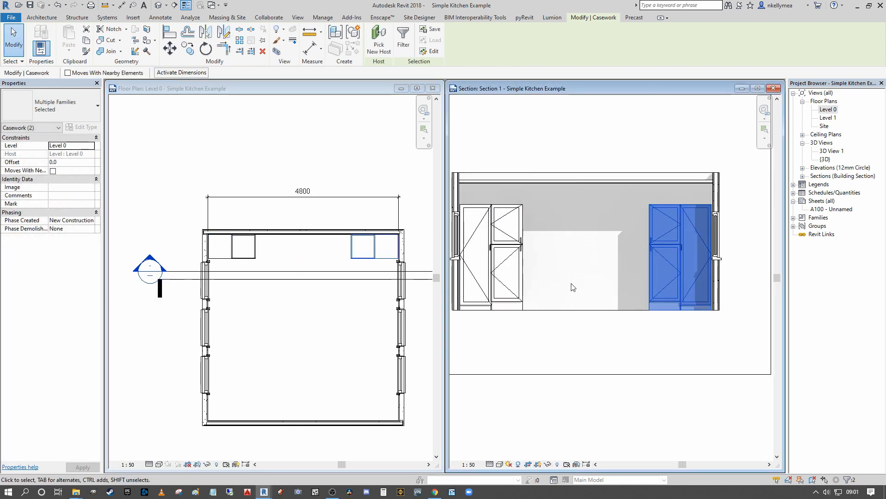
pyautogui.moveTo(571, 283); pyautogui.dragTo(564, 280, button='middle')
pyautogui.click(556, 276)
pyautogui.click(472, 245)
pyautogui.scroll(1, 680, 262)
pyautogui.moveTo(680, 262); pyautogui.dragTo(656, 281, button='middle')
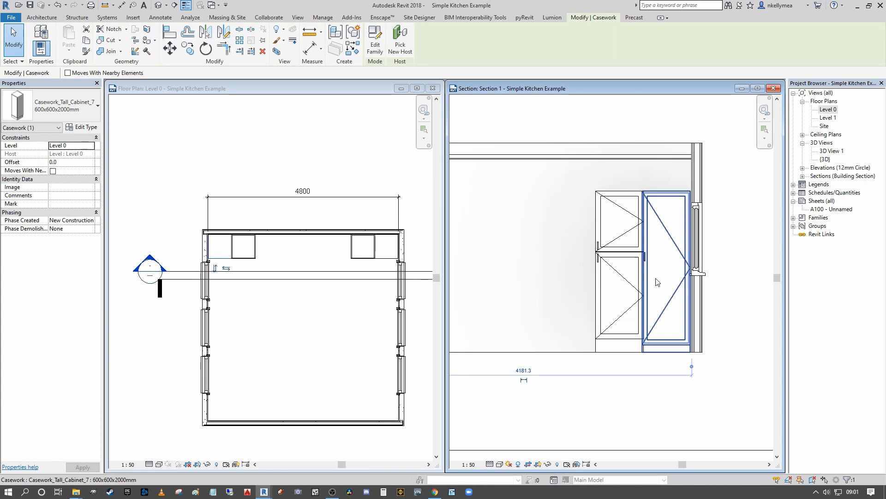
pyautogui.press('Escape')
pyautogui.click(673, 243)
pyautogui.scroll(-1, 681, 245)
pyautogui.moveTo(688, 250); pyautogui.dragTo(702, 259, button='middle')
pyautogui.scroll(1, 702, 259)
pyautogui.press('Escape')
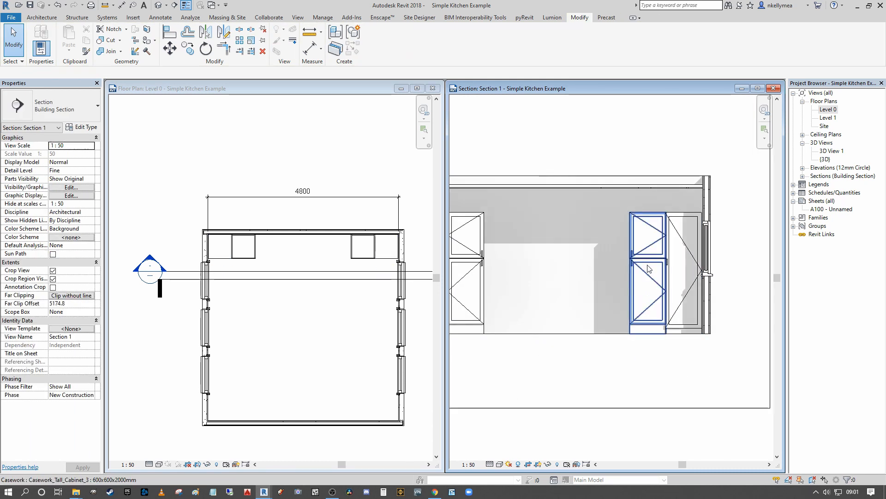
# Change the mirrored two-door tall cabinet near the right-hand wall to Casework_Oven_Tower_Unit, 600x600x2105mm, in Section 1.
pyautogui.click(641, 260)
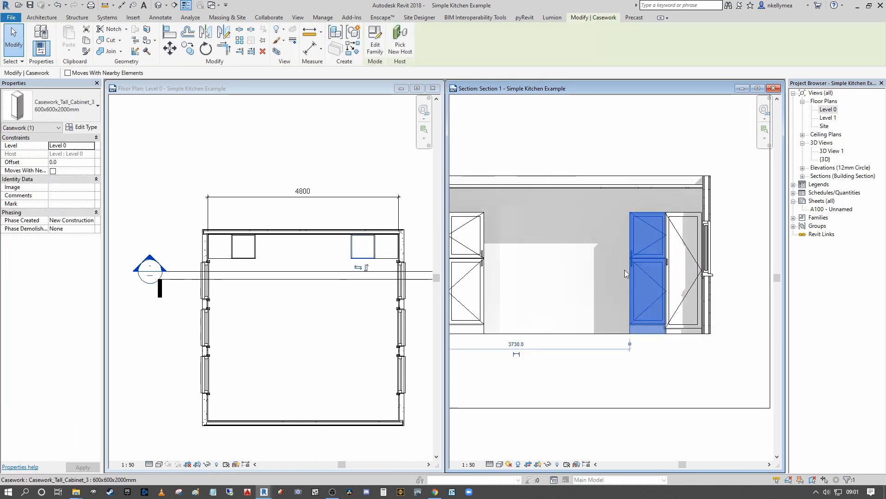
pyautogui.click(56, 106)
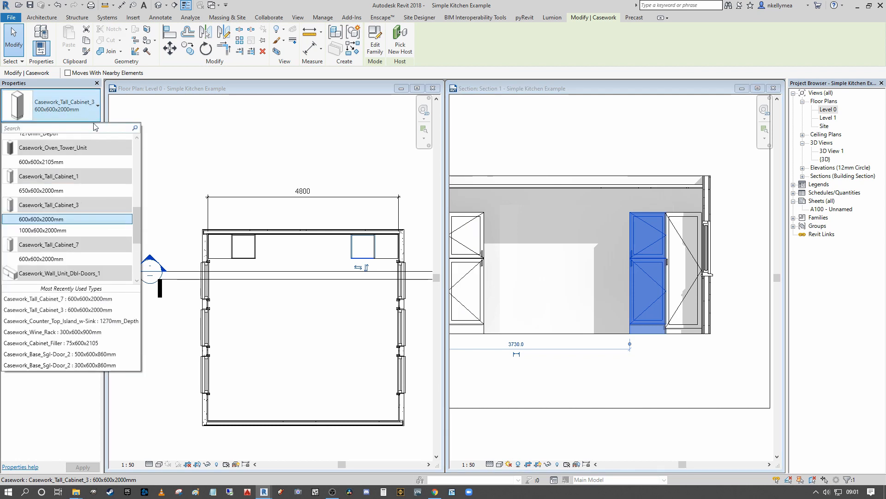
pyautogui.scroll(3, 111, 203)
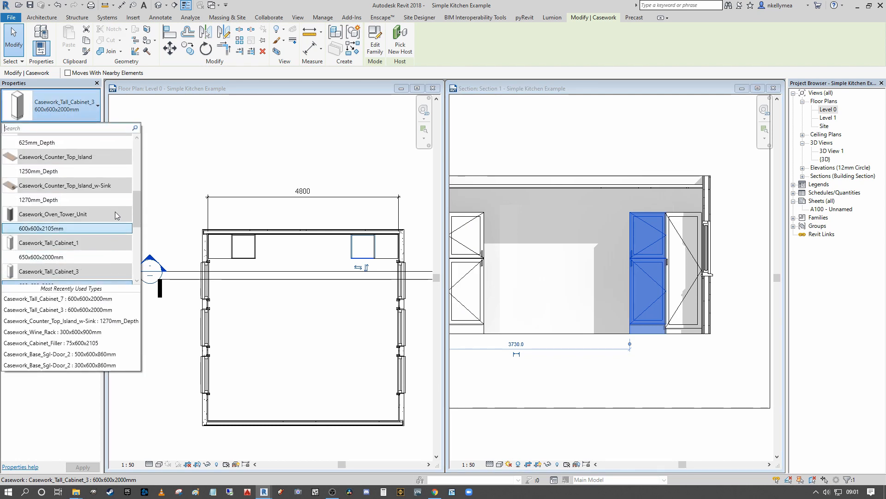
pyautogui.click(68, 229)
pyautogui.click(653, 348)
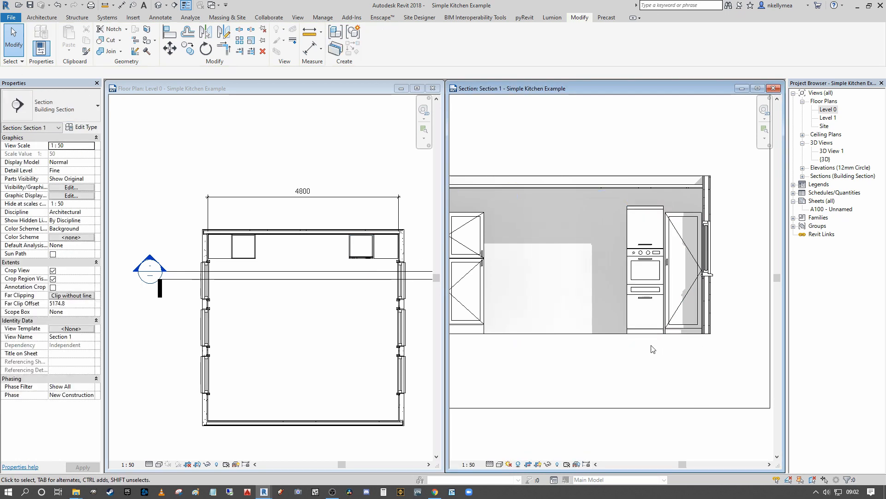
# Align the oven tower unit's side with the adjoining edge of the tall cabinet in Section 1, closing the gap.
pyautogui.scroll(4, 652, 348)
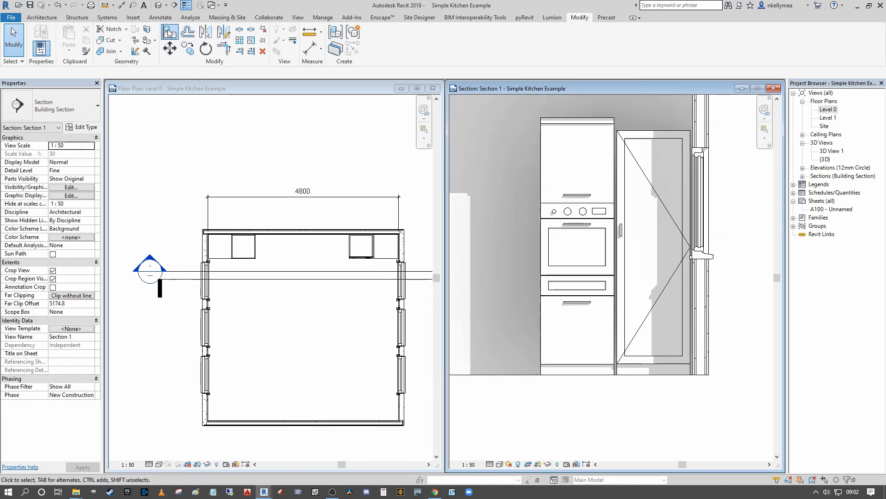
pyautogui.click(169, 32)
pyautogui.scroll(3, 614, 118)
pyautogui.click(622, 159)
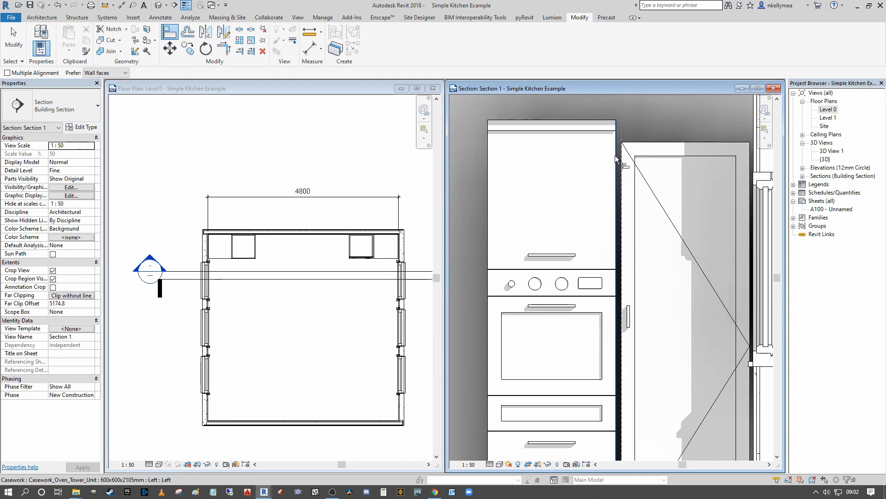
pyautogui.click(616, 155)
pyautogui.scroll(-4, 617, 141)
pyautogui.moveTo(625, 122); pyautogui.dragTo(621, 139, button='middle')
pyautogui.press('Escape')
pyautogui.moveTo(615, 202); pyautogui.dragTo(616, 207, button='middle')
pyautogui.press('Escape')
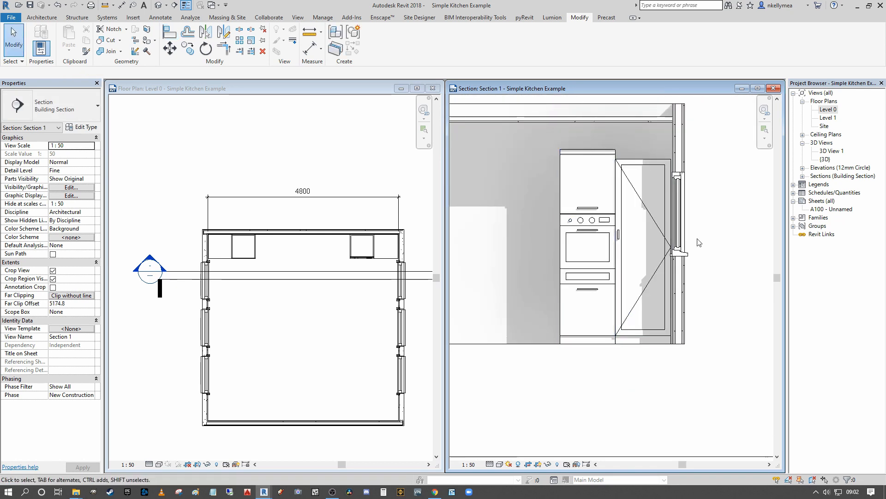
# Move the oven tower unit and its neighbouring tall cabinet together 100 mm away from the right-hand wall in the plan.
pyautogui.scroll(3, 675, 211)
pyautogui.moveTo(676, 211); pyautogui.dragTo(676, 249, button='middle')
pyautogui.click(408, 265)
pyautogui.scroll(5, 409, 265)
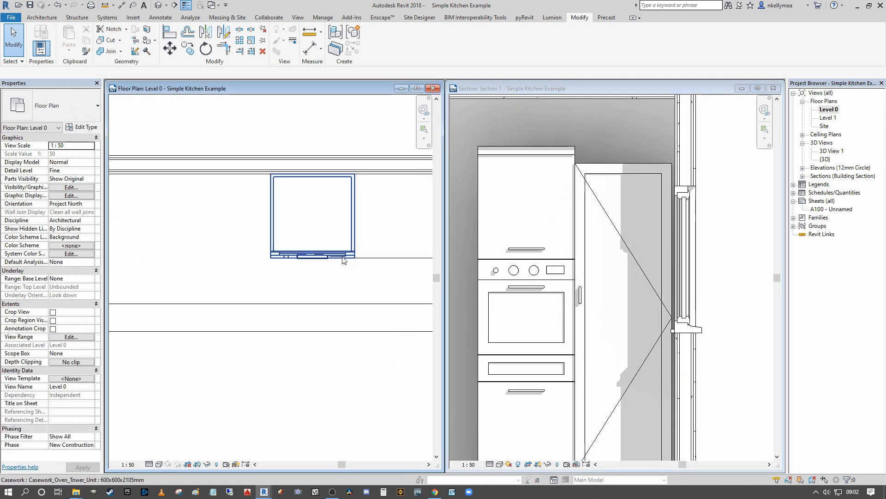
pyautogui.click(333, 248)
pyautogui.moveTo(387, 266); pyautogui.dragTo(349, 240)
pyautogui.moveTo(349, 240); pyautogui.dragTo(212, 196, button='middle')
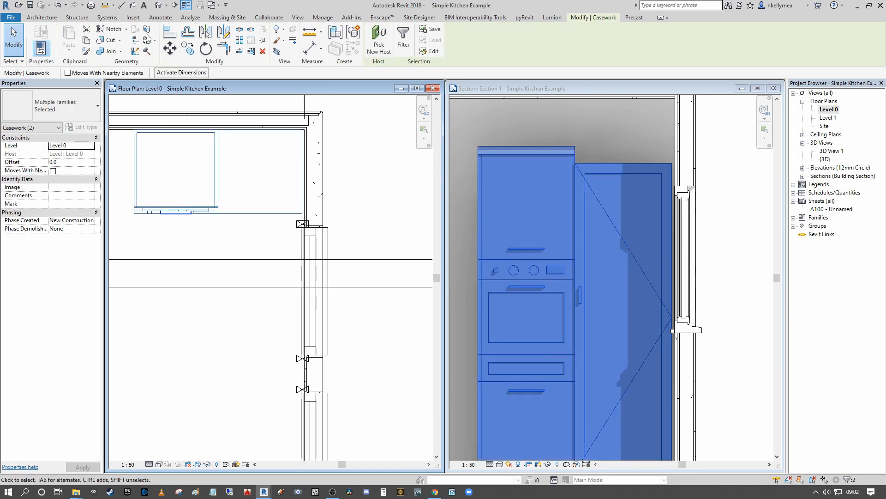
pyautogui.click(170, 48)
pyautogui.scroll(4, 300, 144)
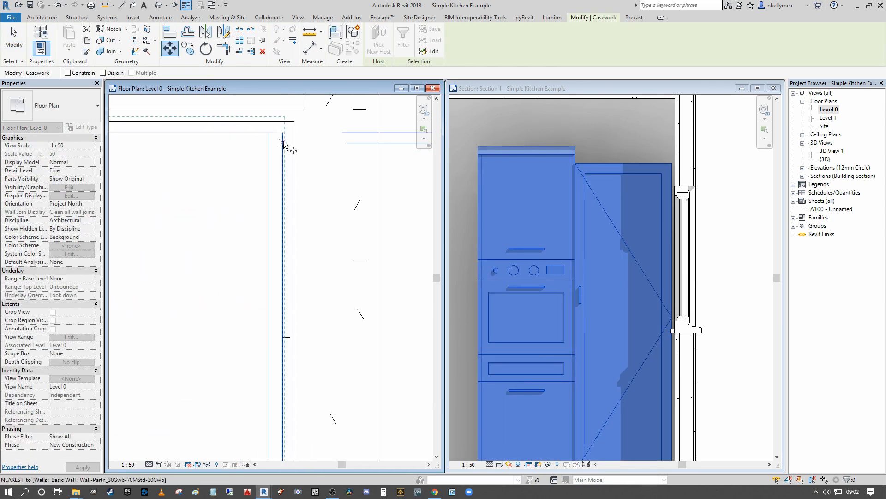
pyautogui.moveTo(299, 258); pyautogui.dragTo(337, 204, button='middle')
pyautogui.scroll(2, 316, 335)
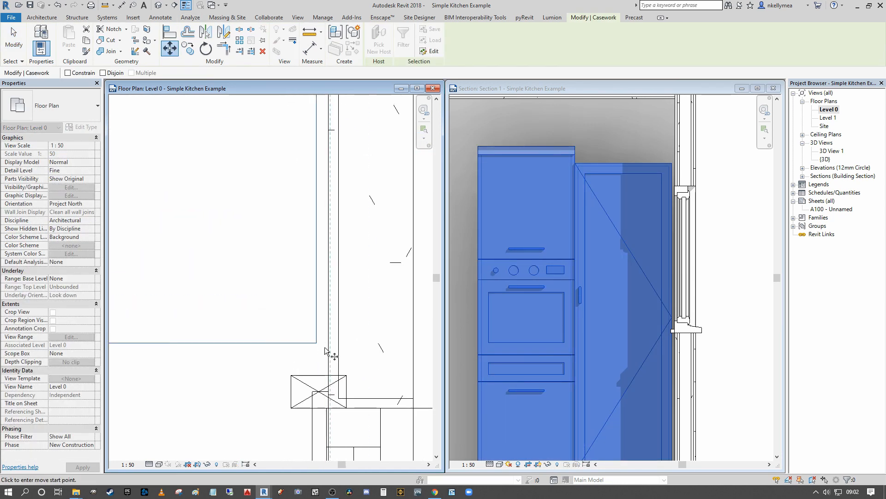
pyautogui.scroll(-3, 360, 320)
pyautogui.click(296, 334)
pyautogui.write('100')
pyautogui.press('Return')
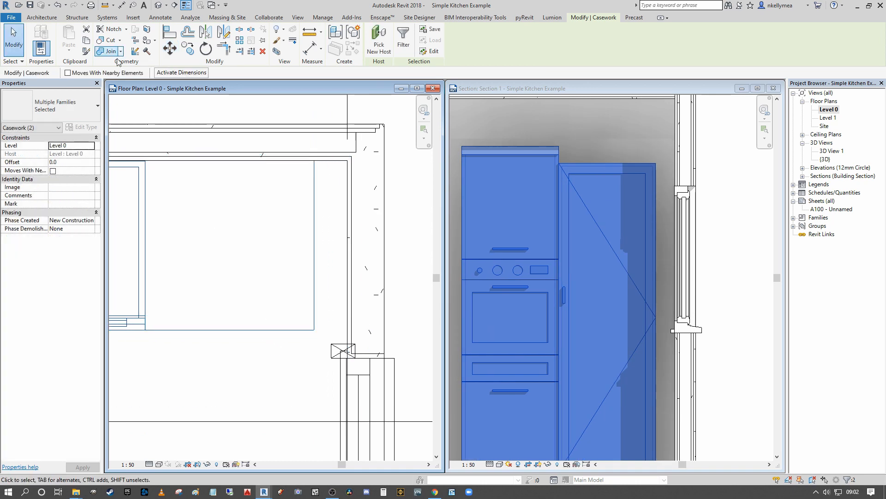
# Move the oven tower and tall cabinet together so the cabinet sits against the right-hand wall's inner face.
pyautogui.click(170, 48)
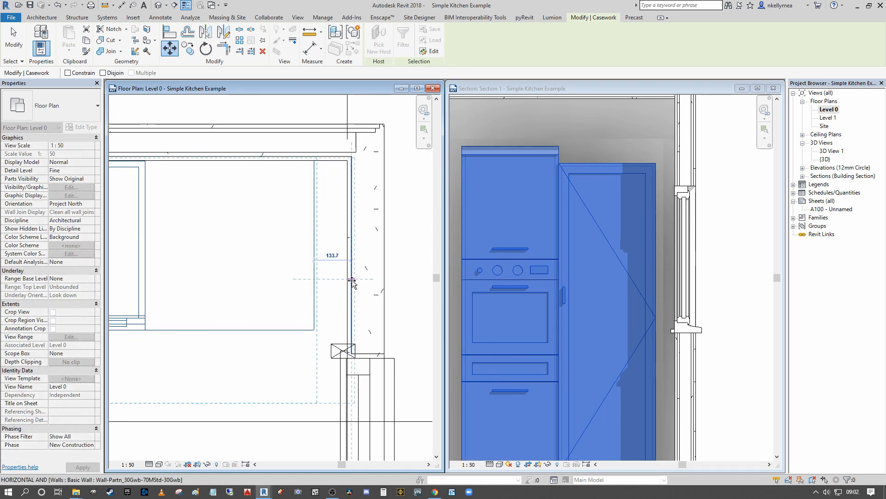
pyautogui.press('Escape')
pyautogui.scroll(-5, 323, 272)
pyautogui.press('Escape')
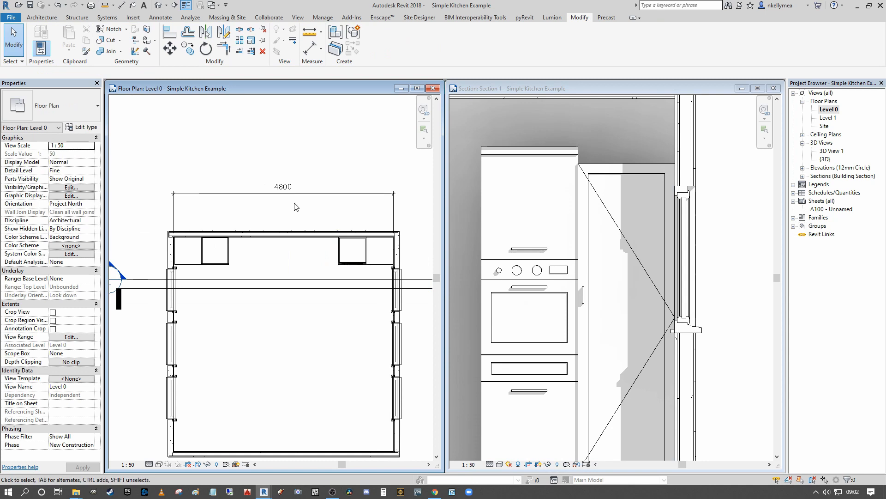
# Place a Casework_Base_Dbl 600x600x900mm component against the back wall, on the room side of the oven tower unit.
pyautogui.moveTo(268, 245); pyautogui.dragTo(272, 244, button='middle')
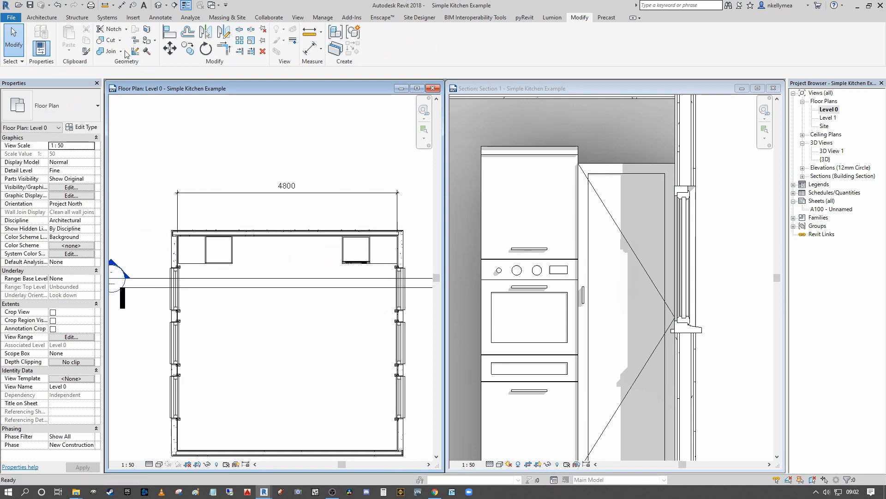
pyautogui.click(42, 20)
pyautogui.click(105, 41)
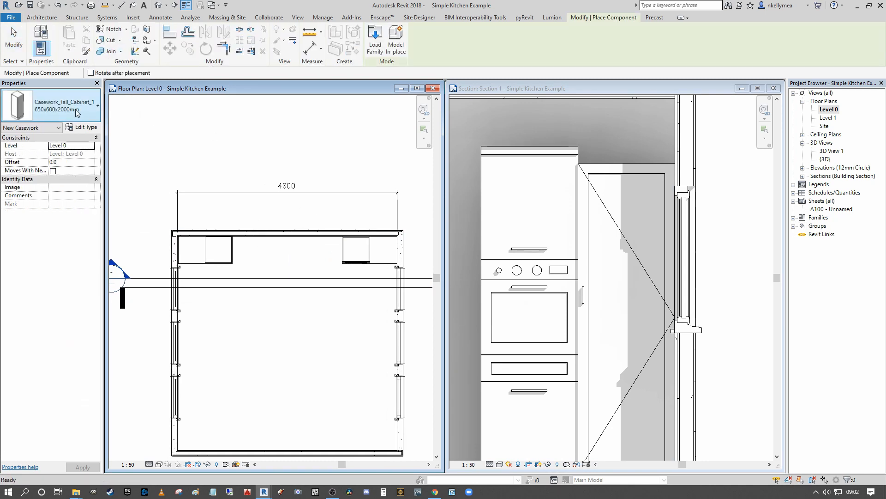
pyautogui.click(83, 111)
pyautogui.scroll(8, 92, 138)
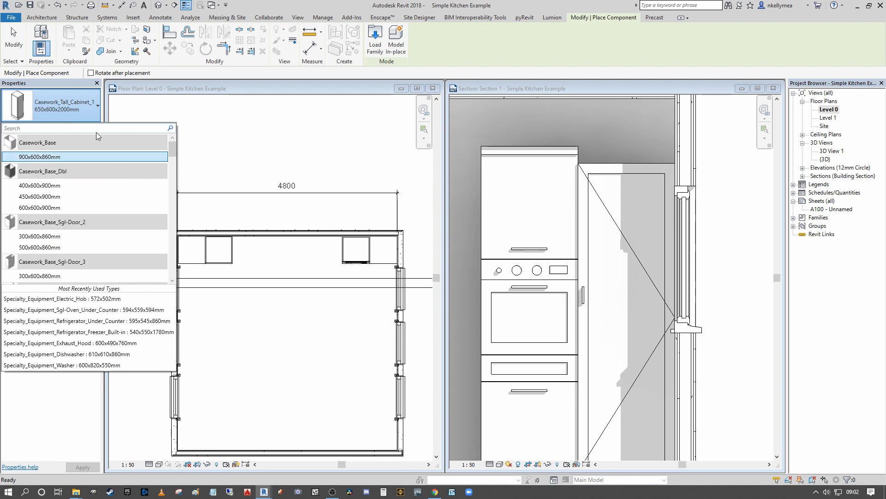
pyautogui.scroll(-2, 124, 180)
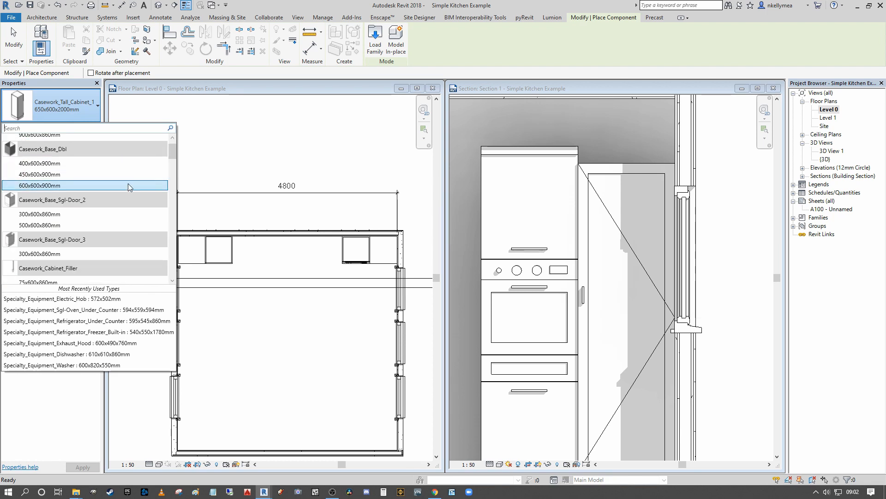
pyautogui.scroll(-3, 136, 184)
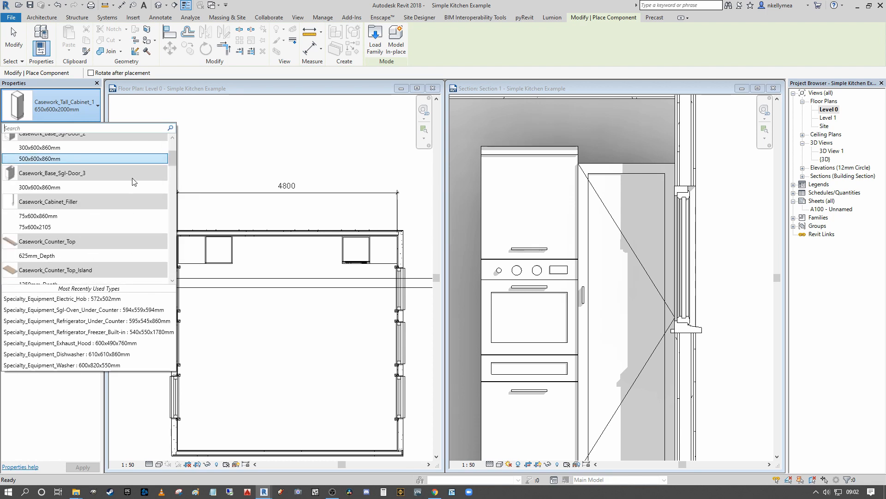
pyautogui.scroll(3, 121, 183)
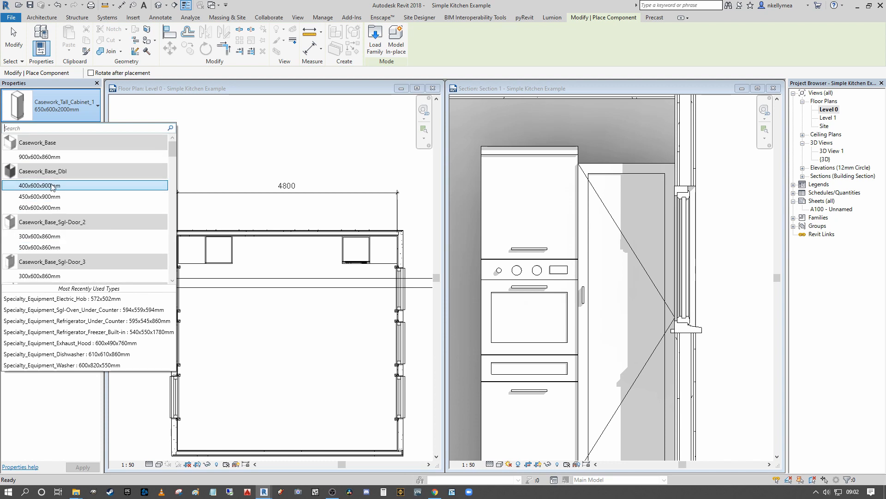
pyautogui.click(62, 208)
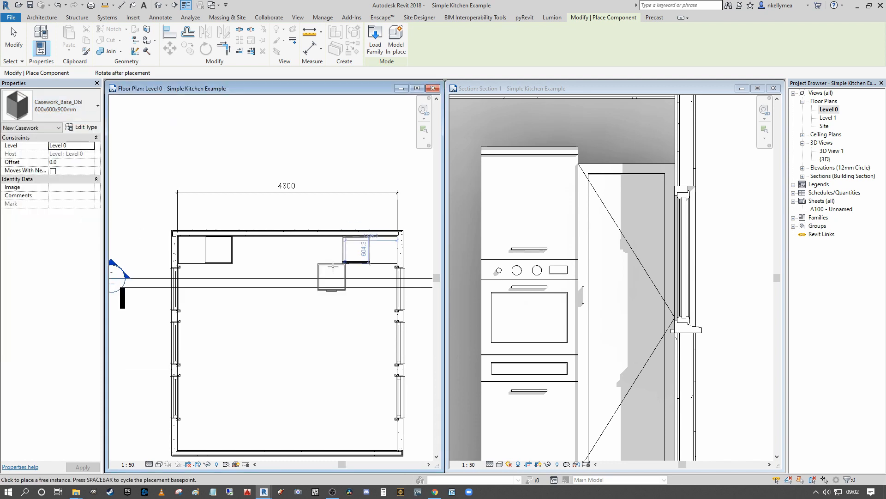
pyautogui.click(309, 237)
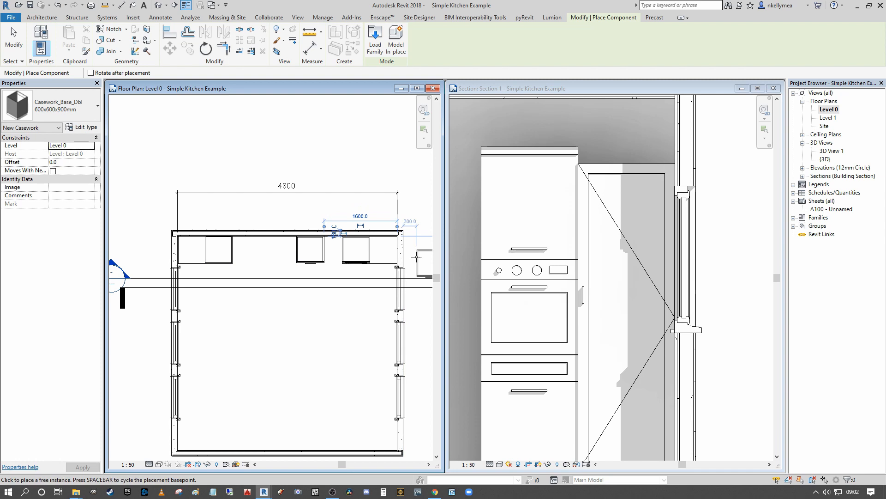
pyautogui.moveTo(342, 261); pyautogui.dragTo(351, 236, button='middle')
pyautogui.press('Escape')
# Align the double base cabinet's side with the adjoining side of the oven tower unit in the plan.
pyautogui.press('Escape')
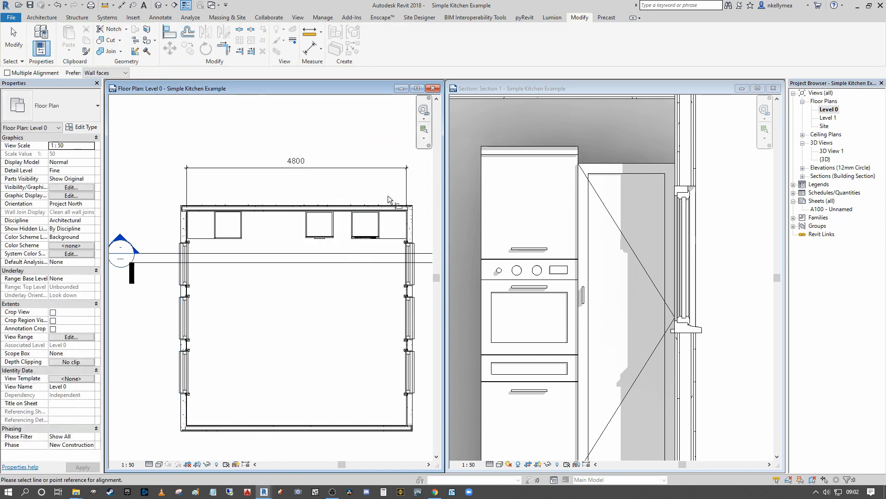
pyautogui.scroll(3, 344, 237)
pyautogui.click(303, 234)
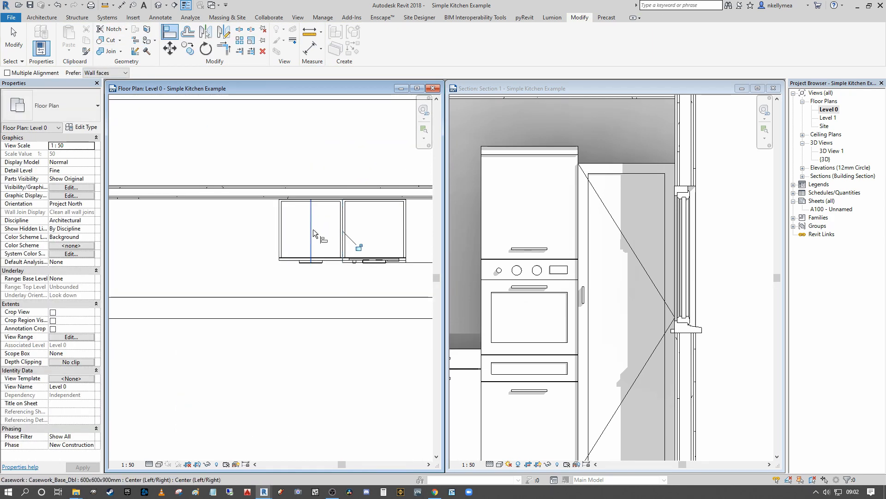
pyautogui.scroll(-2, 324, 229)
pyautogui.press('Escape')
pyautogui.press('Escape')
pyautogui.scroll(-1, 545, 275)
pyautogui.moveTo(527, 314); pyautogui.dragTo(625, 318, button='middle')
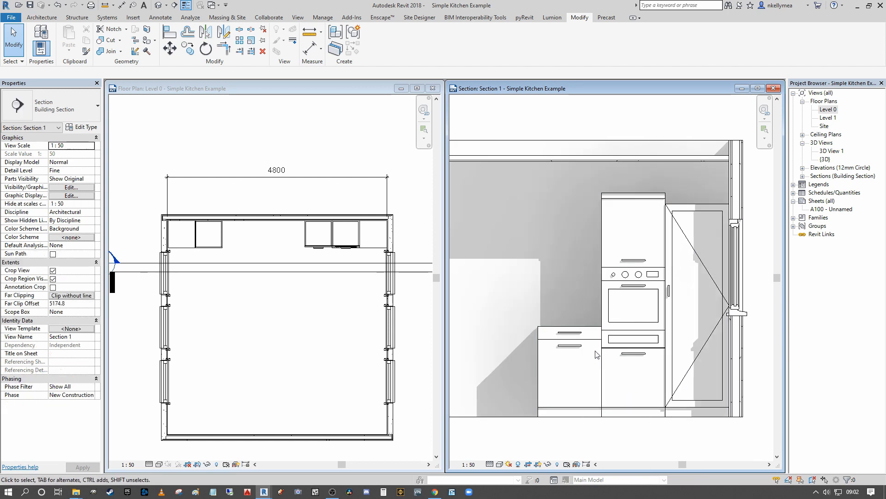
pyautogui.scroll(-1, 563, 316)
pyautogui.moveTo(564, 316); pyautogui.dragTo(586, 308, button='middle')
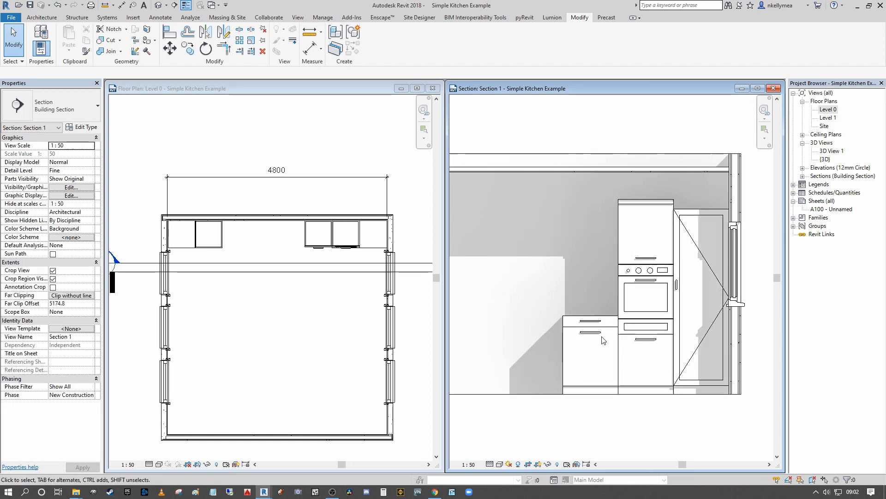
# Copy the double base cabinet along the back wall in the plan, about 800 mm away from the oven tower.
pyautogui.click(296, 345)
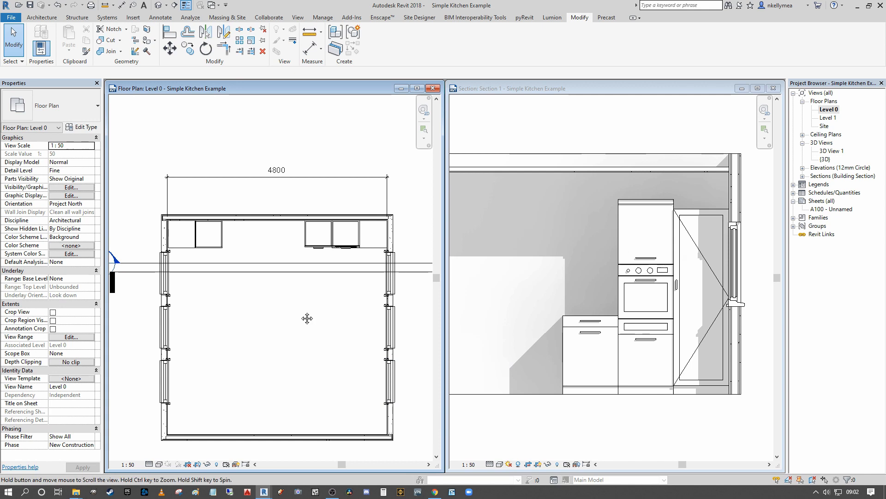
pyautogui.moveTo(307, 317); pyautogui.dragTo(329, 327, button='middle')
pyautogui.click(340, 259)
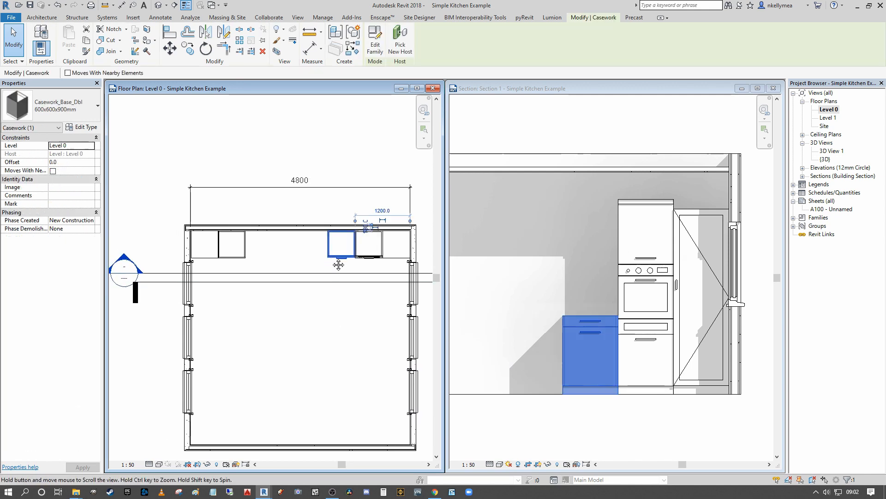
pyautogui.click(188, 48)
pyautogui.click(316, 248)
pyautogui.click(280, 249)
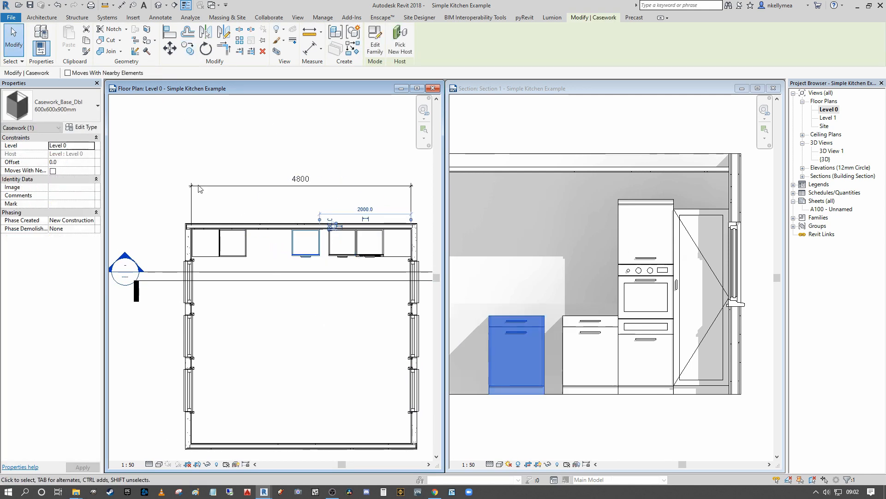
# Change the copied base cabinet's type to Casework_Base 900x600x860mm.
pyautogui.click(70, 106)
pyautogui.scroll(-8, 77, 199)
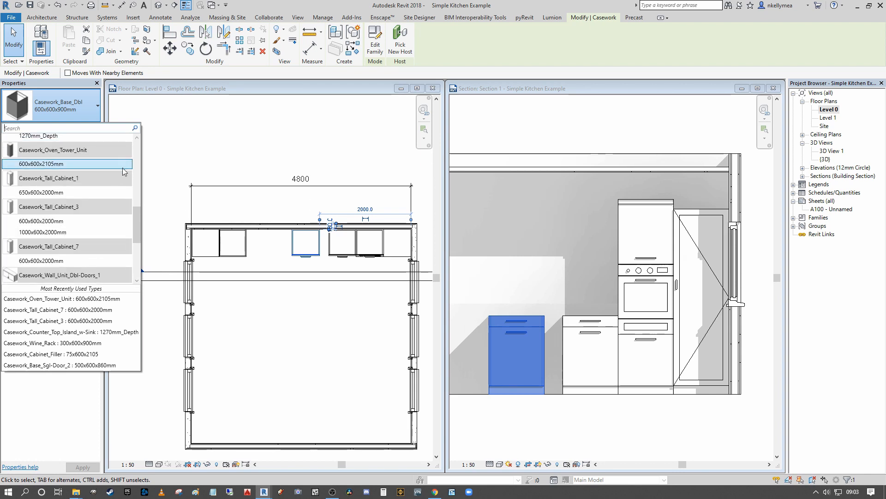
pyautogui.scroll(-3, 123, 167)
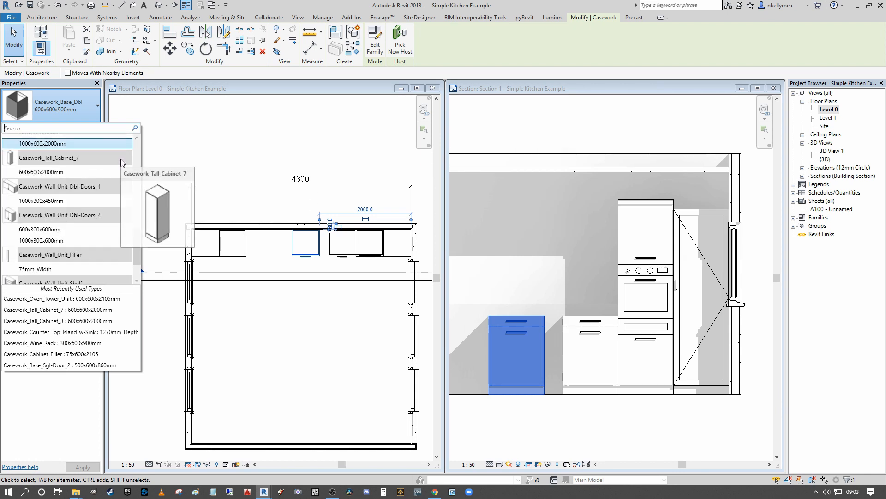
pyautogui.scroll(-3, 123, 162)
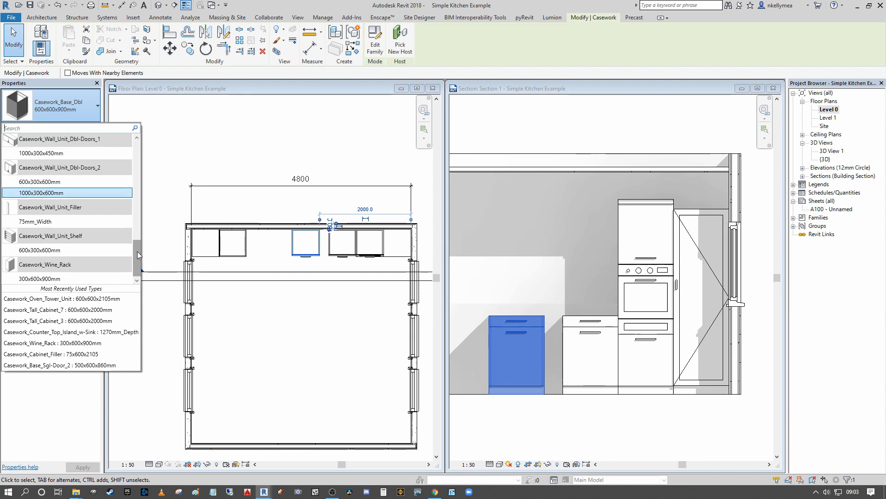
pyautogui.moveTo(138, 255); pyautogui.dragTo(135, 137)
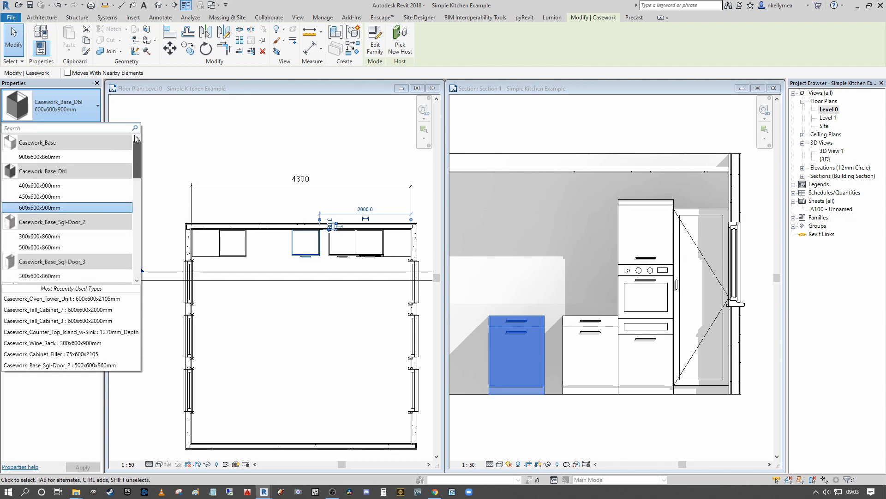
pyautogui.click(83, 157)
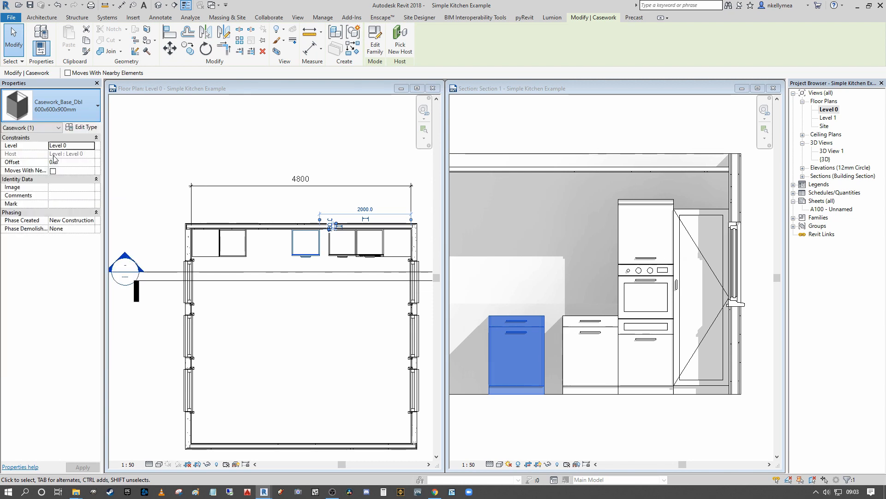
# Examine the 900 mm base unit against the neighbouring double base cabinet and oven tower in the section.
pyautogui.click(595, 395)
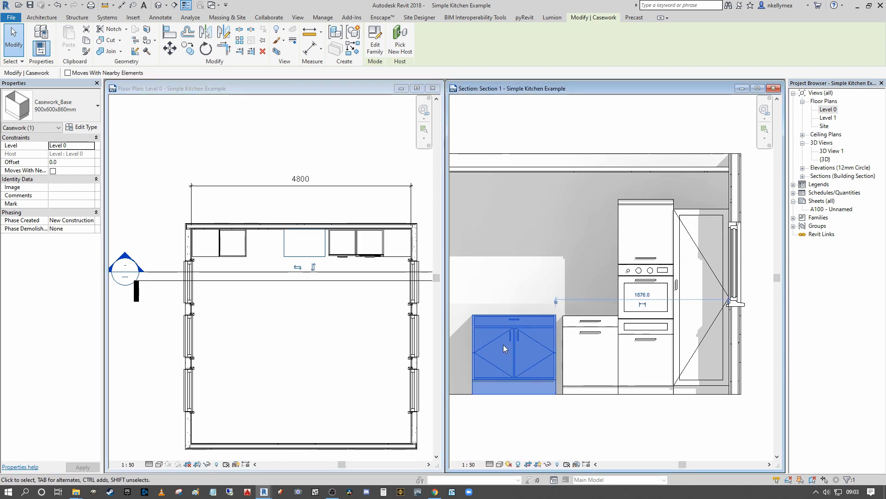
pyautogui.scroll(-2, 533, 237)
pyautogui.moveTo(558, 238); pyautogui.dragTo(687, 240, button='middle')
pyautogui.scroll(-1, 655, 275)
pyautogui.moveTo(655, 275); pyautogui.dragTo(578, 278, button='middle')
pyautogui.scroll(2, 575, 277)
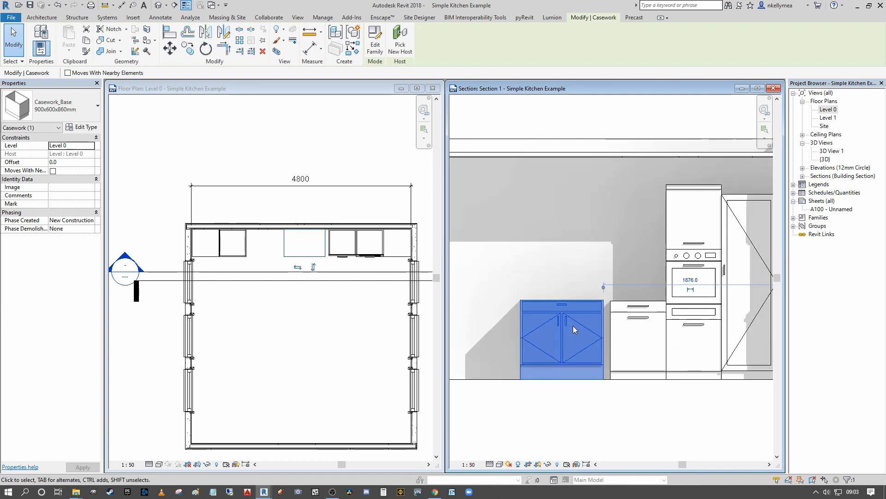
pyautogui.scroll(2, 573, 326)
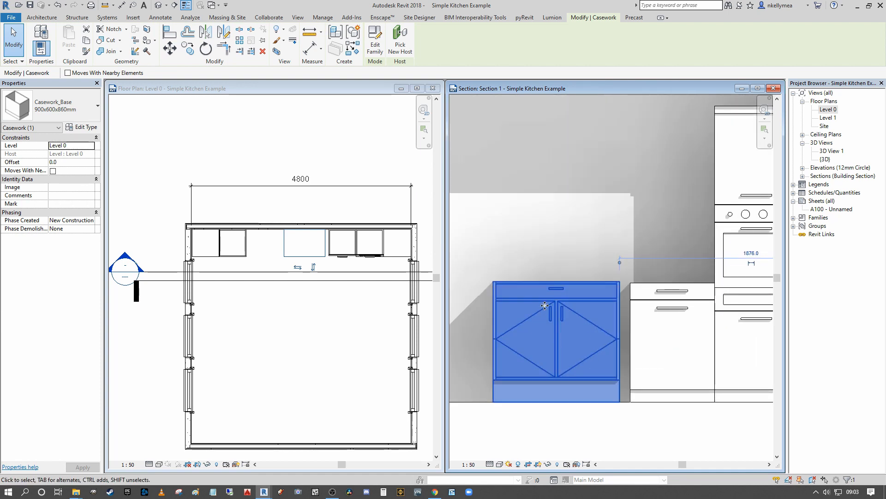
pyautogui.scroll(2, 531, 291)
pyautogui.scroll(-3, 522, 289)
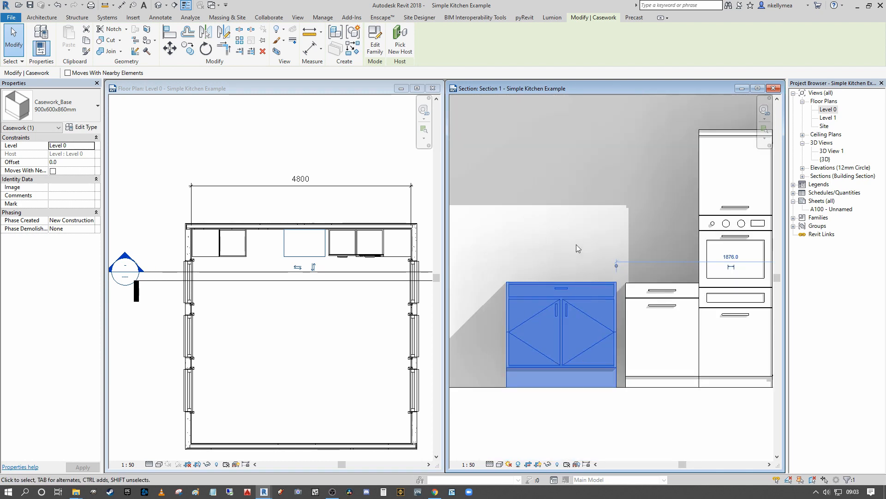
pyautogui.press('Escape')
pyautogui.scroll(-3, 568, 219)
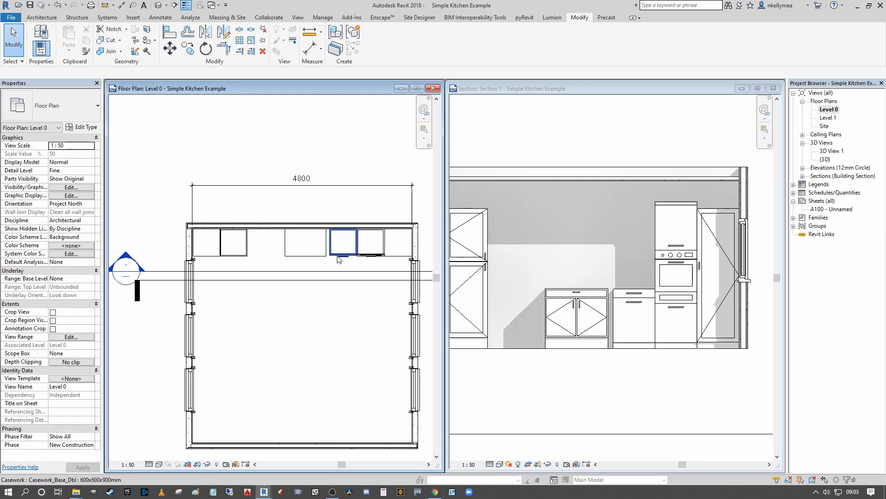
# Copy the double base cabinet to the far side of the 900 mm unit and change the copy's type to Casework_Base_Sgl-Door_2 500x600x860mm.
pyautogui.click(345, 241)
pyautogui.click(187, 55)
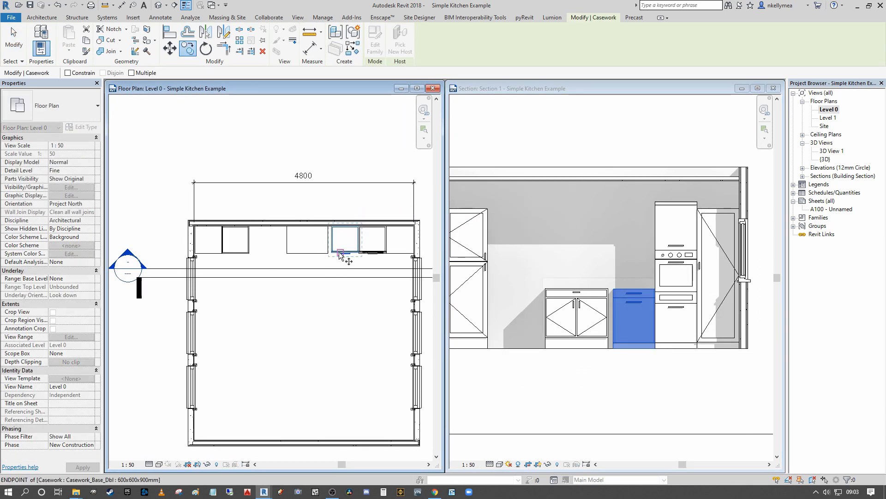
pyautogui.click(265, 257)
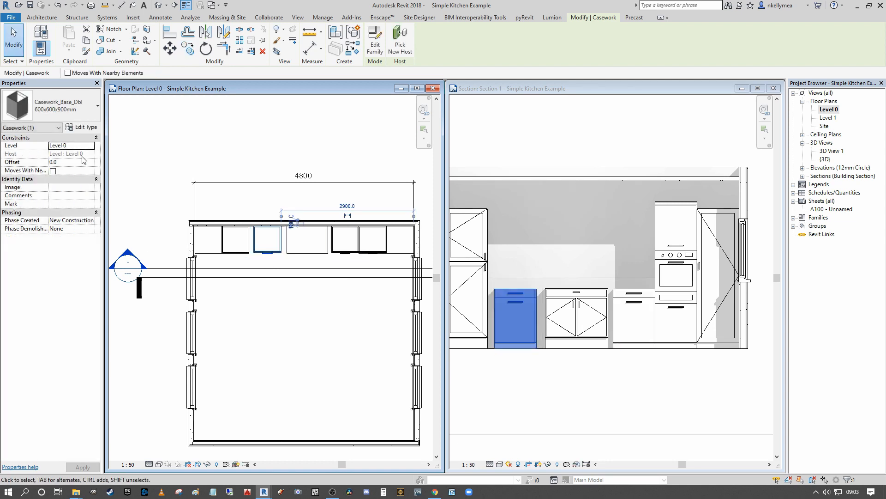
pyautogui.click(75, 102)
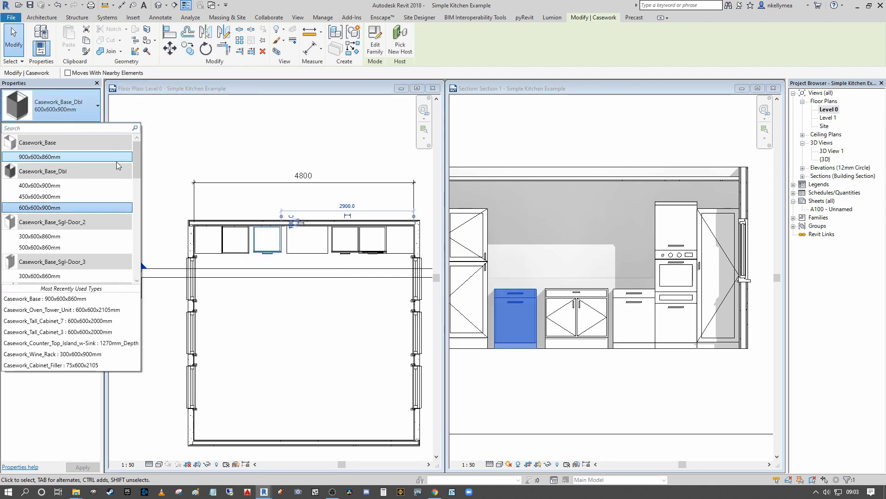
pyautogui.click(46, 248)
pyautogui.click(346, 329)
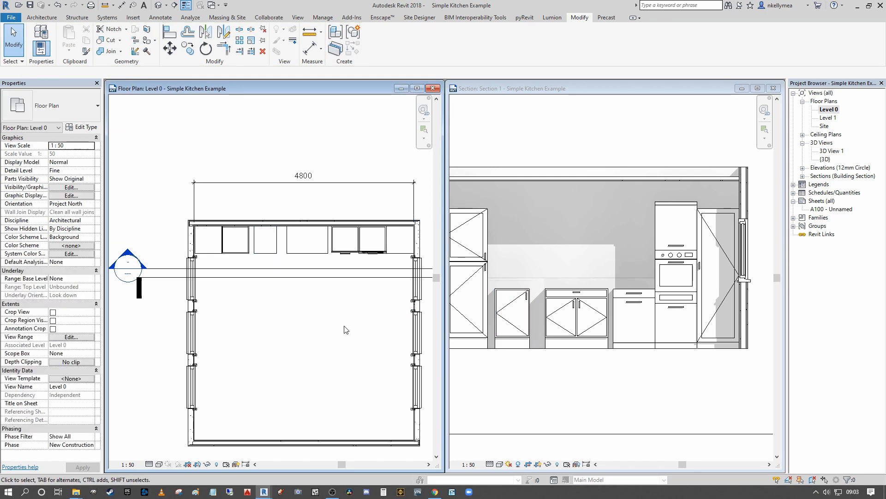
# Align the side of the single-door base unit with the adjoining side of the 900 mm base unit in the plan.
pyautogui.scroll(-1, 344, 328)
pyautogui.moveTo(341, 303); pyautogui.dragTo(337, 285, button='middle')
pyautogui.click(175, 36)
pyautogui.scroll(3, 296, 231)
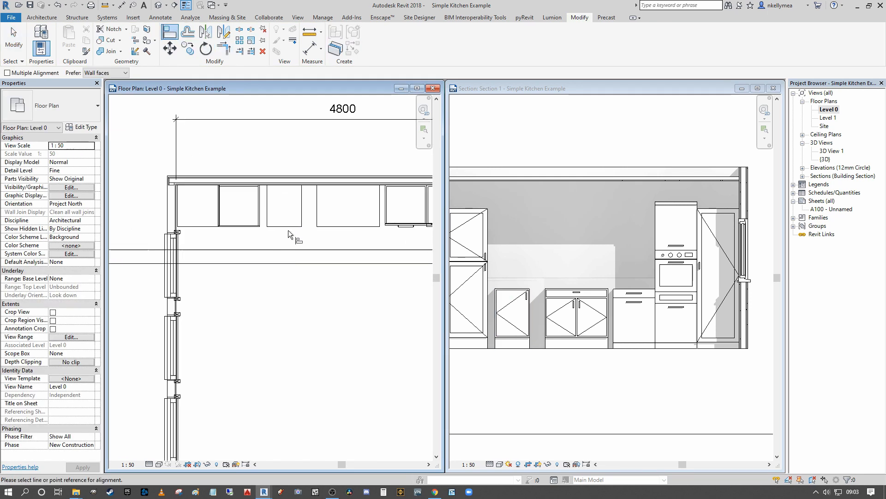
pyautogui.click(321, 212)
pyautogui.click(303, 212)
# Align the double base cabinet's side with the other side of the 900 mm base unit in the plan.
pyautogui.scroll(-2, 302, 212)
pyautogui.moveTo(340, 197); pyautogui.dragTo(296, 181, button='middle')
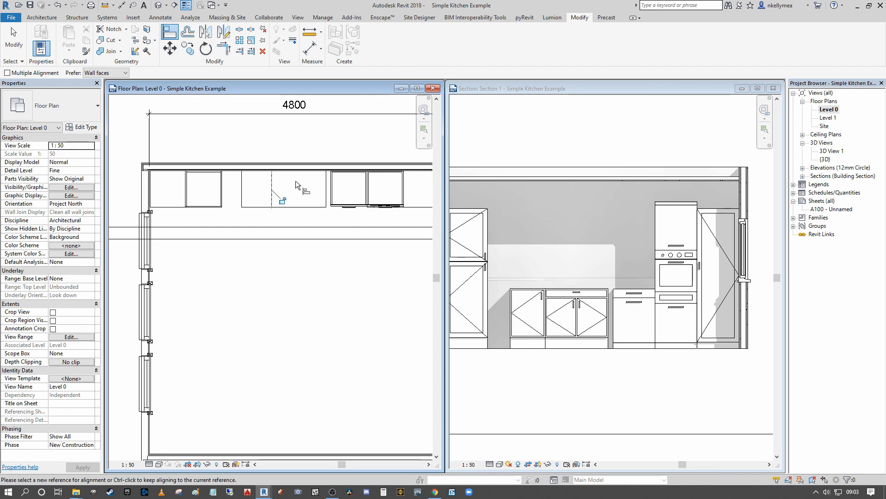
pyautogui.scroll(2, 326, 191)
pyautogui.click(323, 192)
pyautogui.scroll(2, 327, 192)
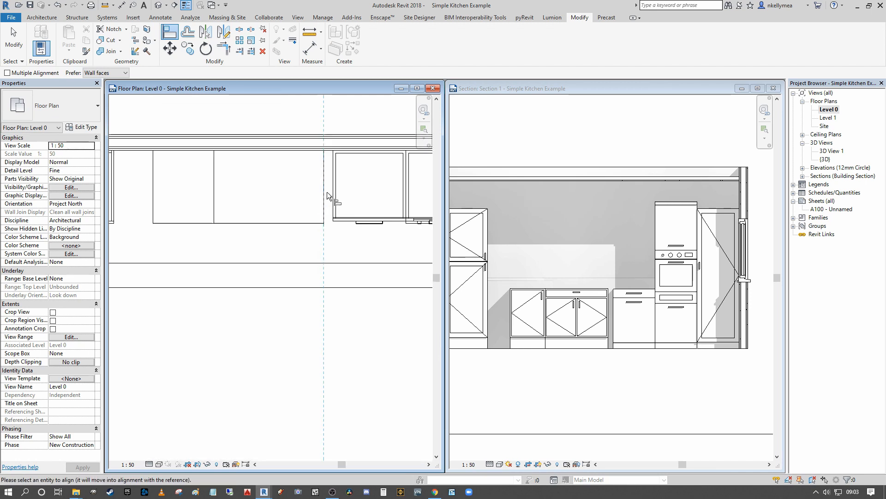
pyautogui.click(331, 192)
pyautogui.scroll(-6, 333, 192)
pyautogui.press('Escape')
pyautogui.moveTo(329, 191); pyautogui.dragTo(312, 203, button='middle')
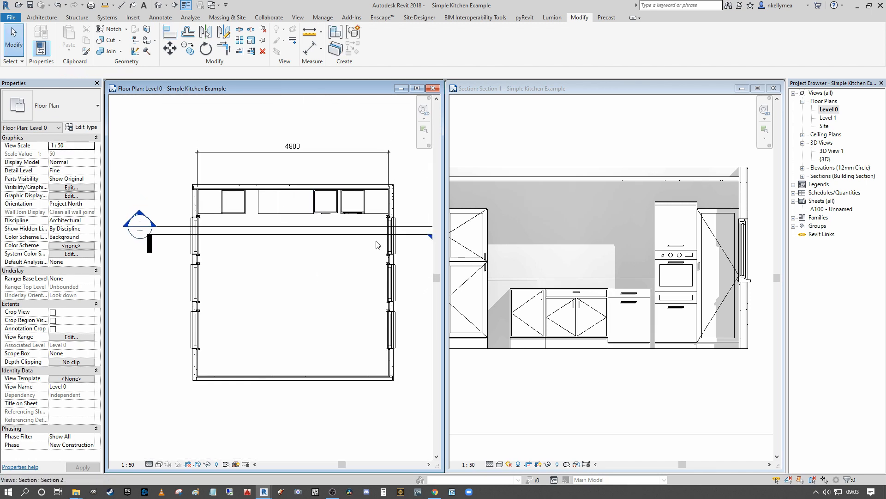
# Place a Specialty_Equipment_Exhaust_Hood 600x490x760mm component on the back wall, above the 900 mm base unit.
pyautogui.click(544, 231)
pyautogui.scroll(-3, 564, 245)
pyautogui.moveTo(564, 243); pyautogui.dragTo(542, 224, button='middle')
pyautogui.click(286, 248)
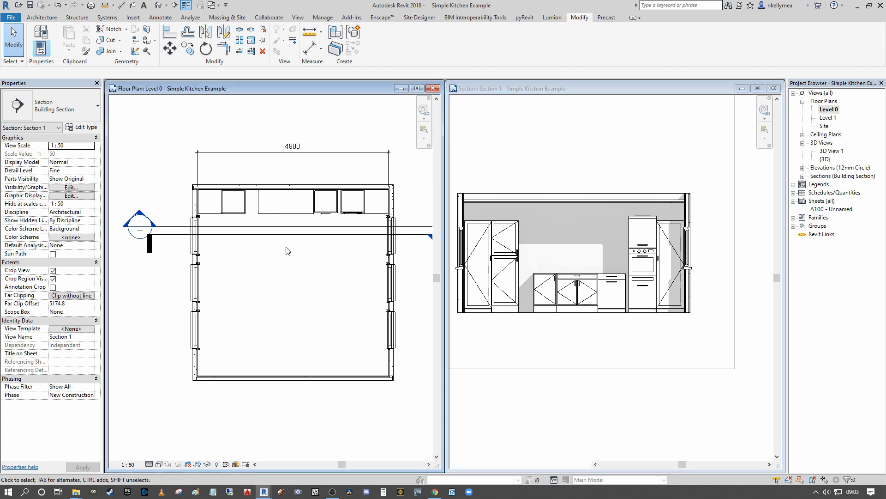
pyautogui.click(41, 17)
pyautogui.click(123, 37)
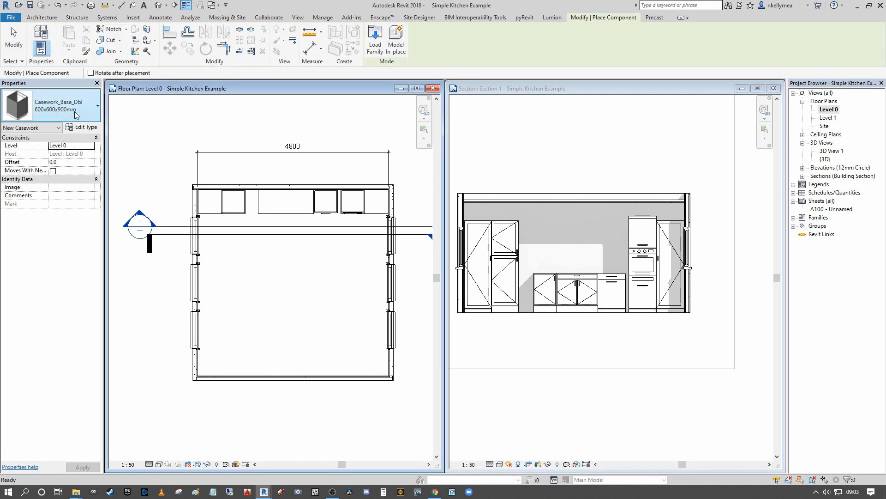
pyautogui.click(60, 105)
pyautogui.scroll(-10, 121, 209)
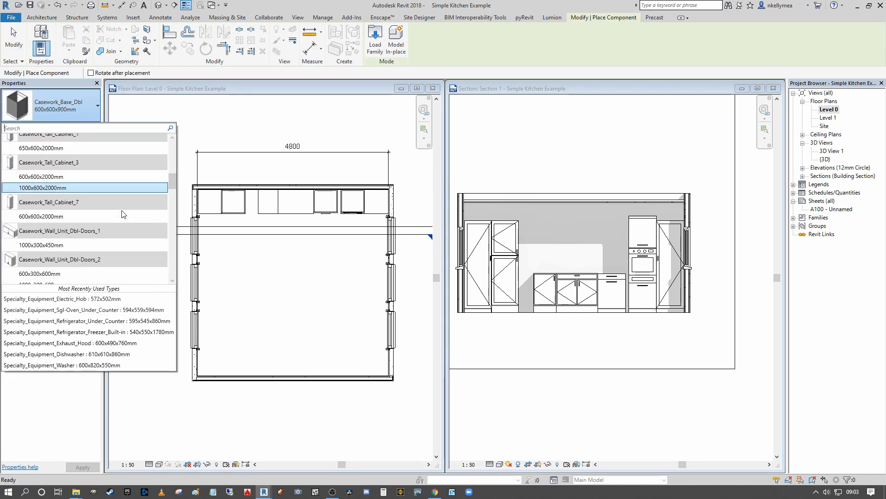
pyautogui.scroll(-12, 123, 204)
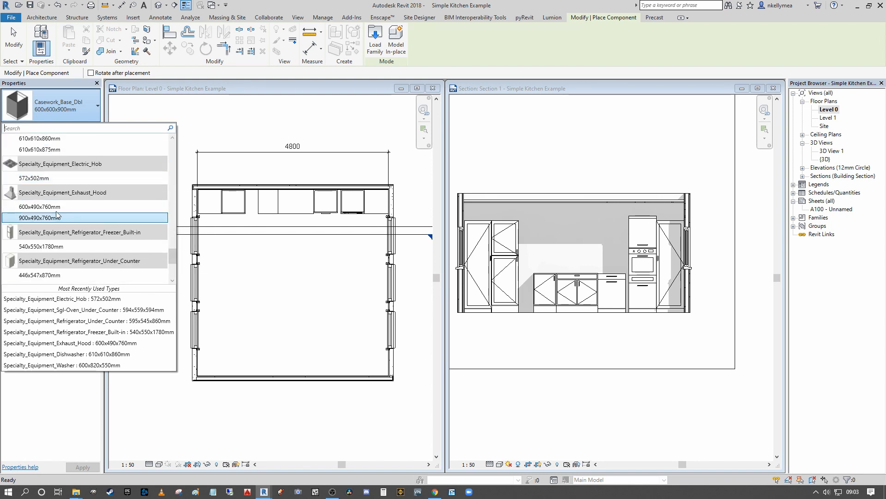
pyautogui.click(46, 207)
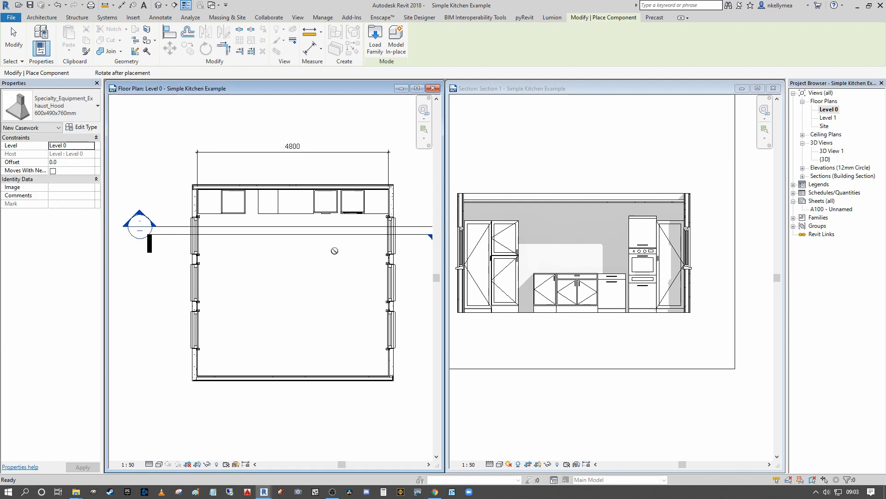
pyautogui.scroll(3, 301, 191)
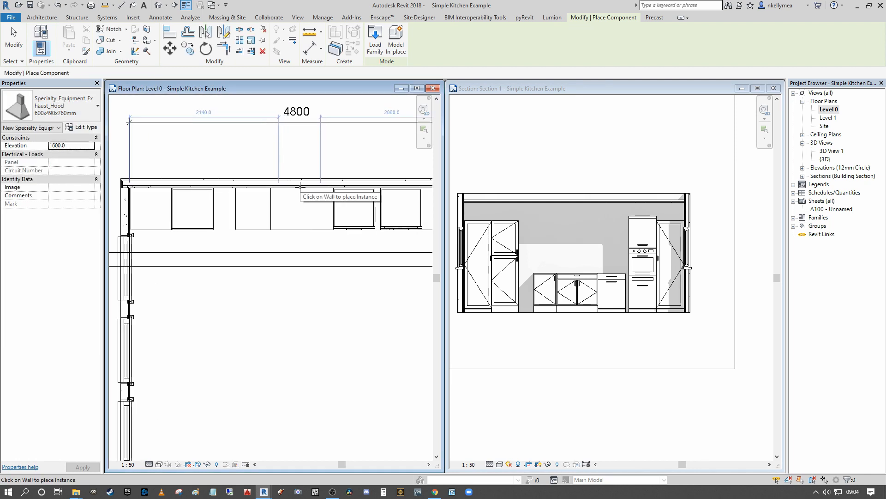
pyautogui.click(300, 187)
pyautogui.scroll(-4, 300, 187)
pyautogui.click(607, 238)
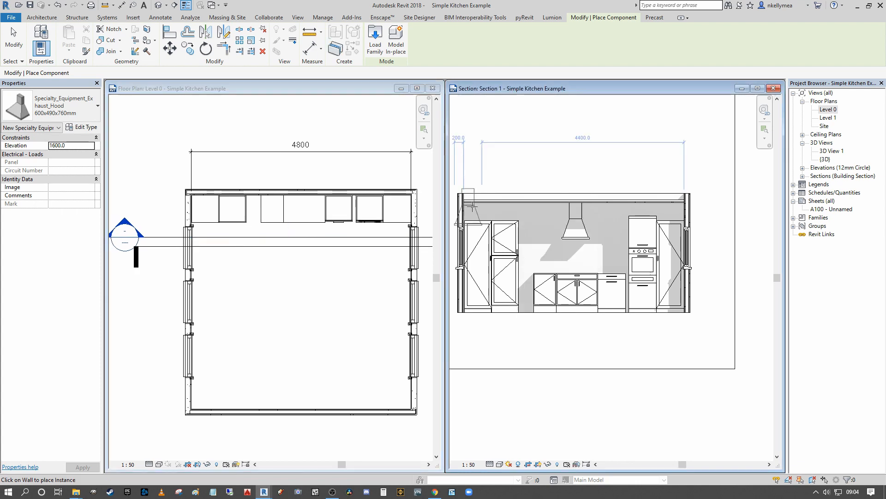
pyautogui.press('Escape')
pyautogui.press('Escape')
# Change the exhaust hood's type to the 900x490x760mm size.
pyautogui.scroll(2, 587, 238)
pyautogui.click(572, 221)
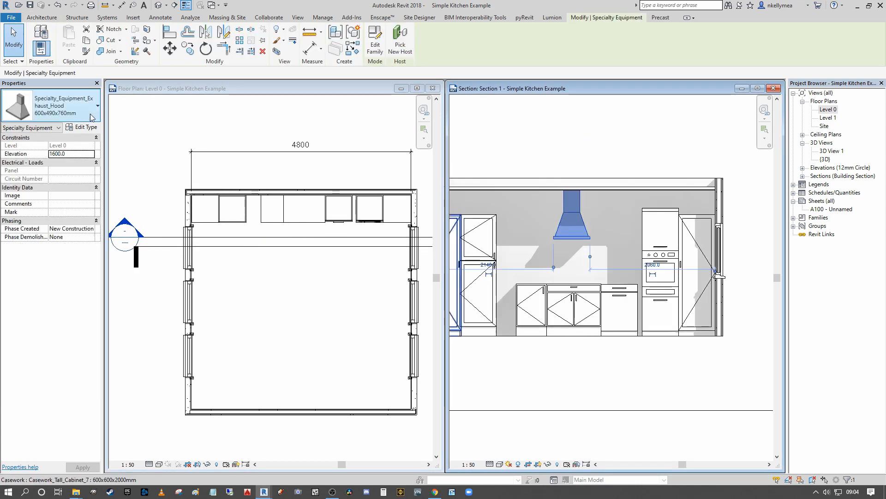
pyautogui.click(94, 113)
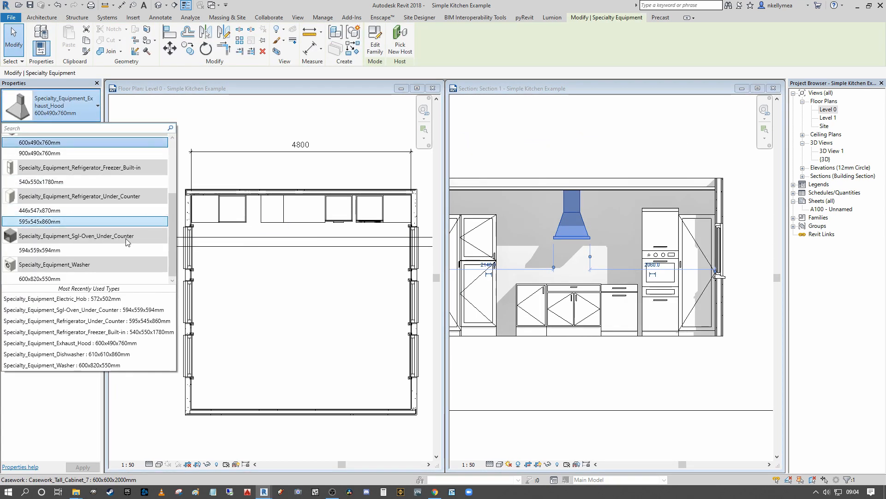
pyautogui.scroll(1, 138, 231)
pyautogui.click(116, 197)
pyautogui.scroll(2, 540, 265)
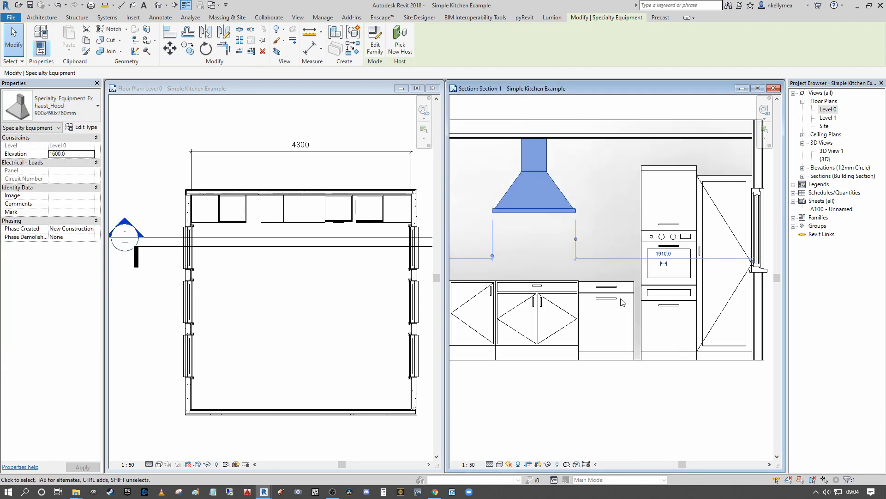
pyautogui.scroll(-2, 539, 262)
pyautogui.moveTo(540, 262); pyautogui.dragTo(594, 240, button='middle')
pyautogui.click(577, 253)
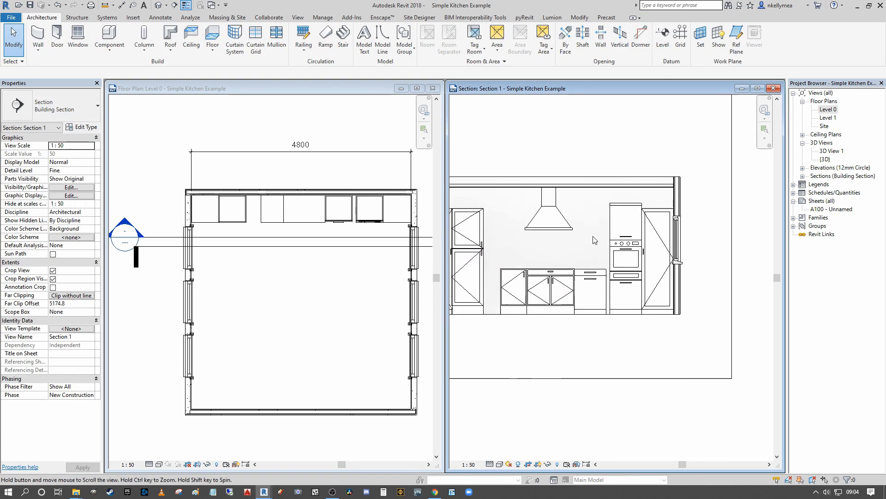
# Move the three base units together about 74 mm along the back wall, snapping to the wall's midpoint in the plan.
pyautogui.click(323, 239)
pyautogui.scroll(1, 318, 243)
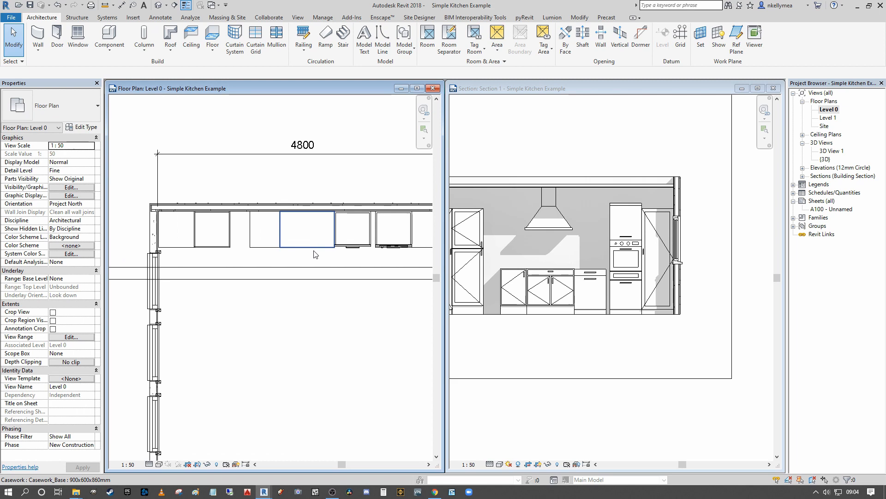
pyautogui.click(313, 249)
pyautogui.scroll(1, 308, 233)
pyautogui.moveTo(356, 263); pyautogui.dragTo(230, 244)
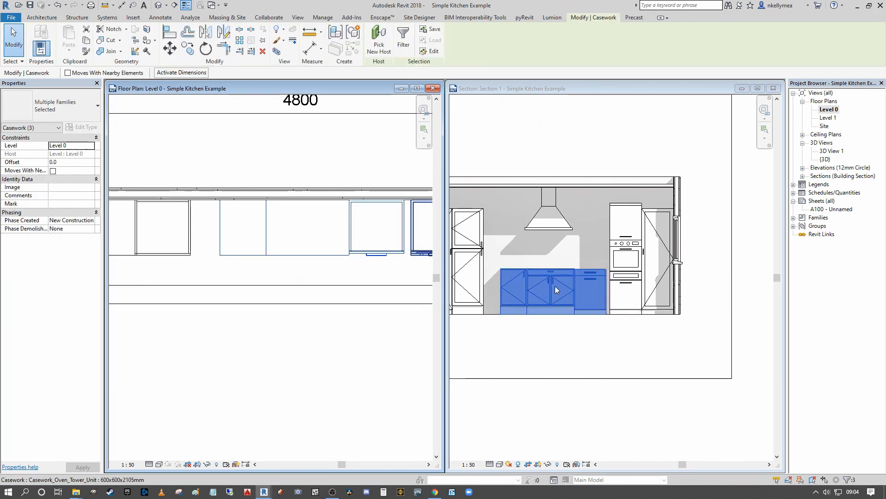
pyautogui.moveTo(372, 228); pyautogui.dragTo(374, 230, button='middle')
pyautogui.click(169, 48)
pyautogui.scroll(1, 323, 202)
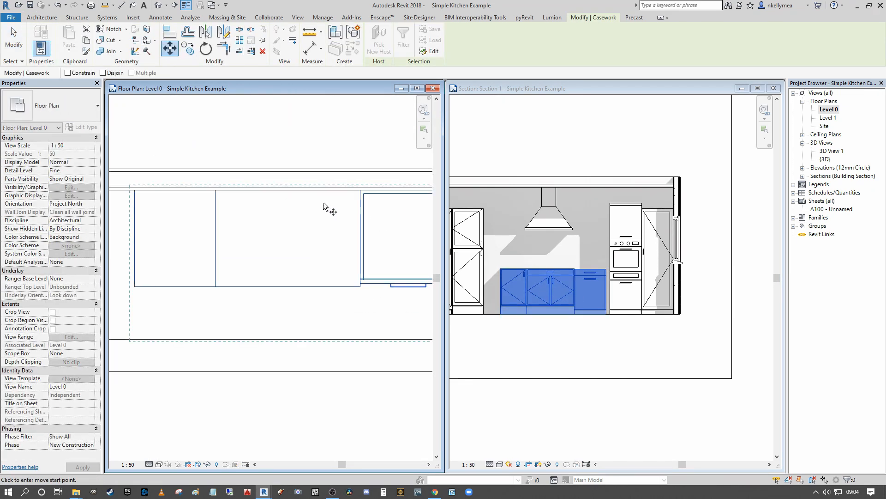
pyautogui.click(287, 188)
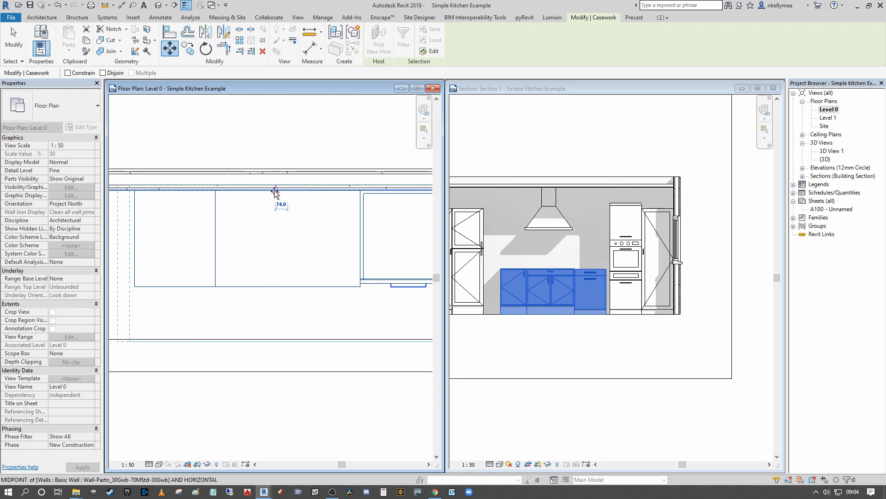
pyautogui.click(276, 191)
pyautogui.scroll(-3, 292, 192)
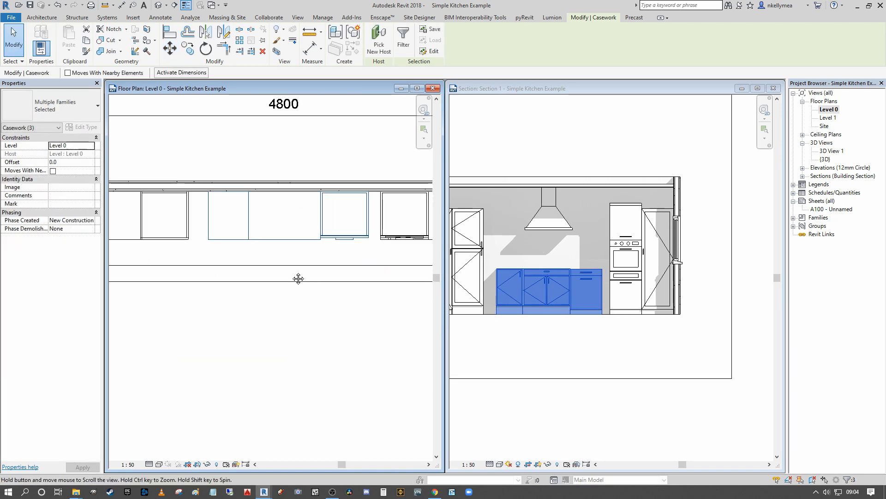
pyautogui.scroll(-3, 315, 216)
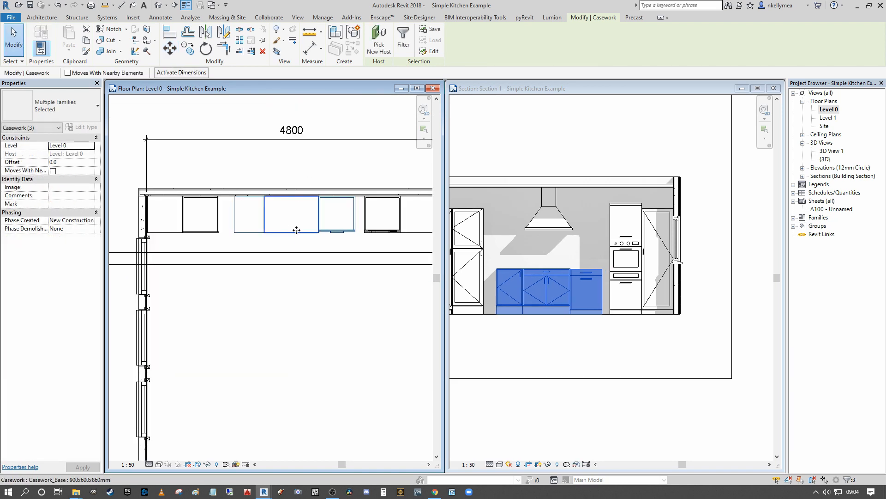
pyautogui.scroll(-3, 318, 254)
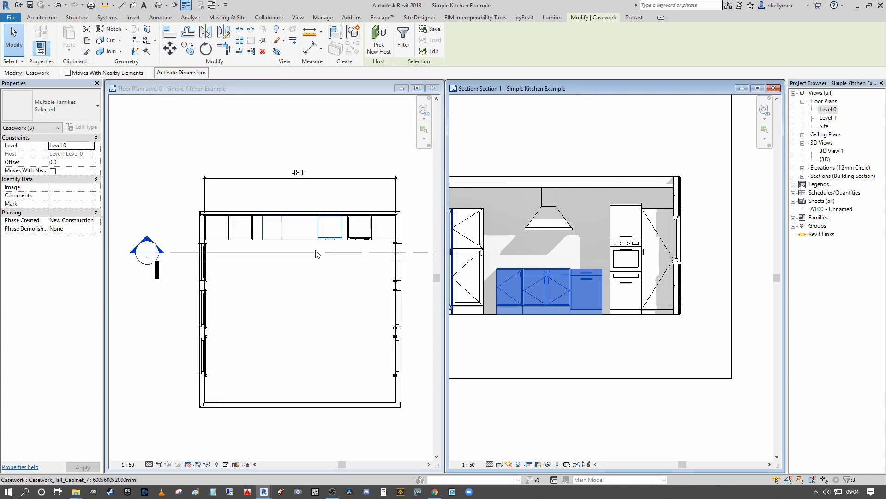
pyautogui.scroll(2, 400, 256)
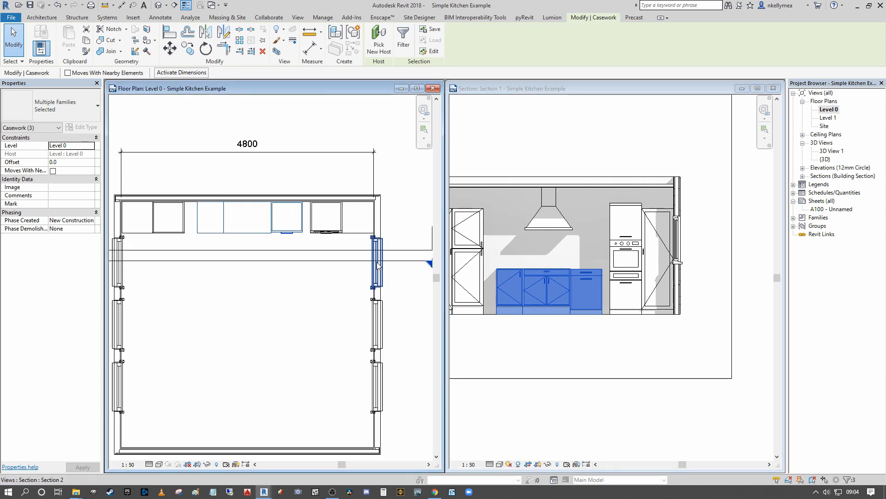
pyautogui.scroll(1, 324, 231)
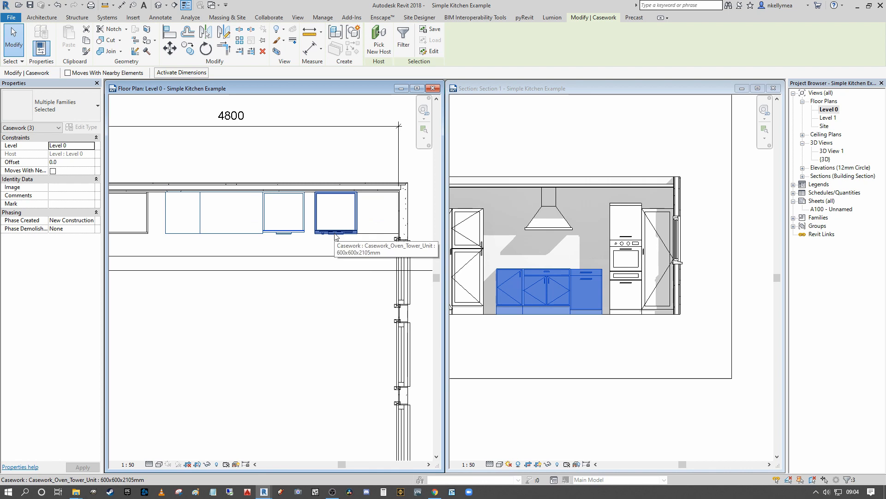
pyautogui.scroll(-3, 336, 236)
pyautogui.click(293, 246)
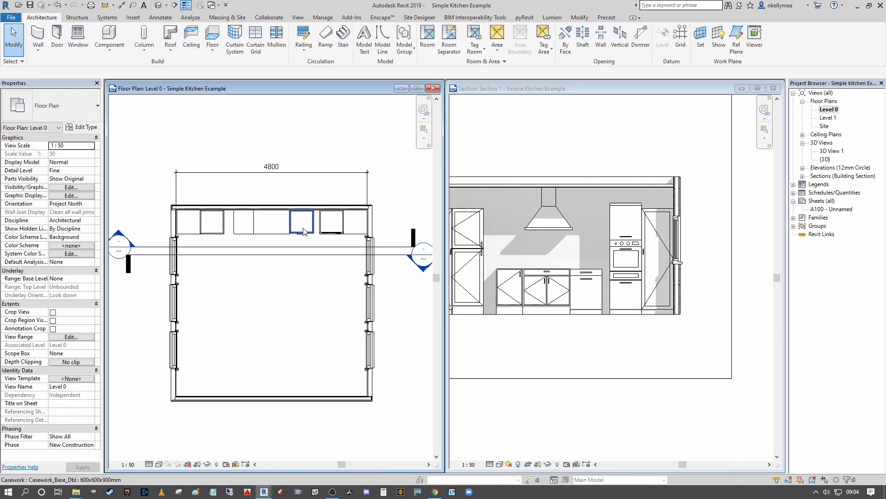
# Align the exhaust hood's centre with the centre of the 900 mm base unit in the section.
pyautogui.click(545, 239)
pyautogui.moveTo(548, 174); pyautogui.dragTo(596, 160, button='middle')
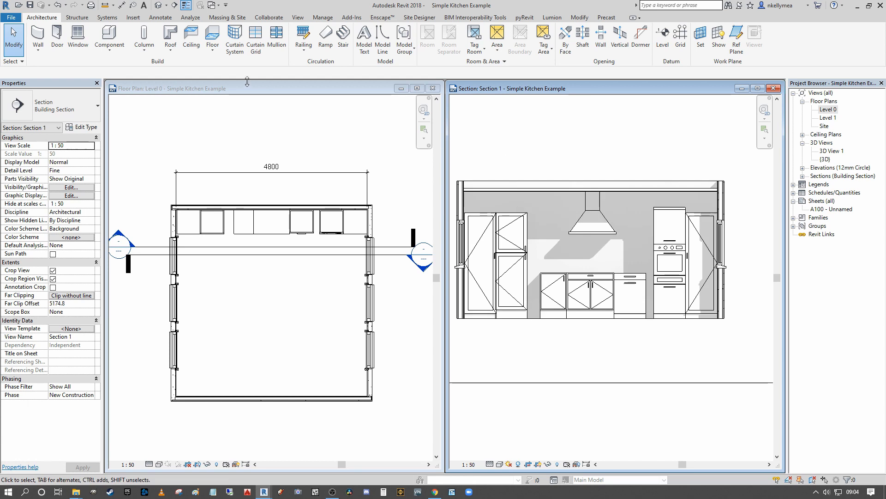
pyautogui.click(576, 18)
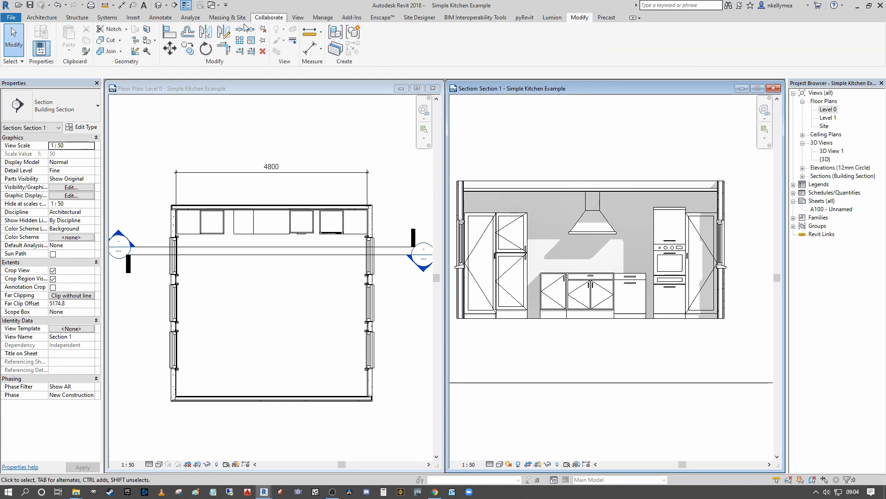
pyautogui.scroll(5, 593, 284)
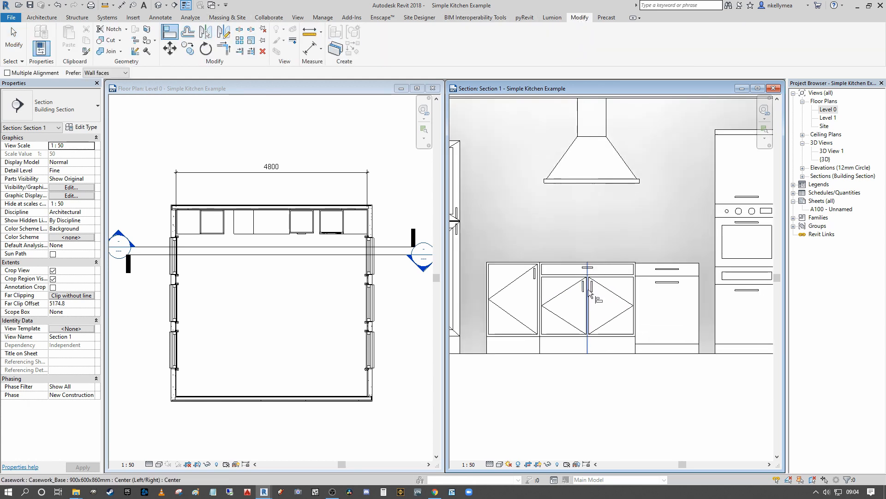
pyautogui.click(589, 294)
pyautogui.scroll(-1, 591, 293)
pyautogui.moveTo(591, 294); pyautogui.dragTo(592, 300, button='middle')
pyautogui.click(594, 193)
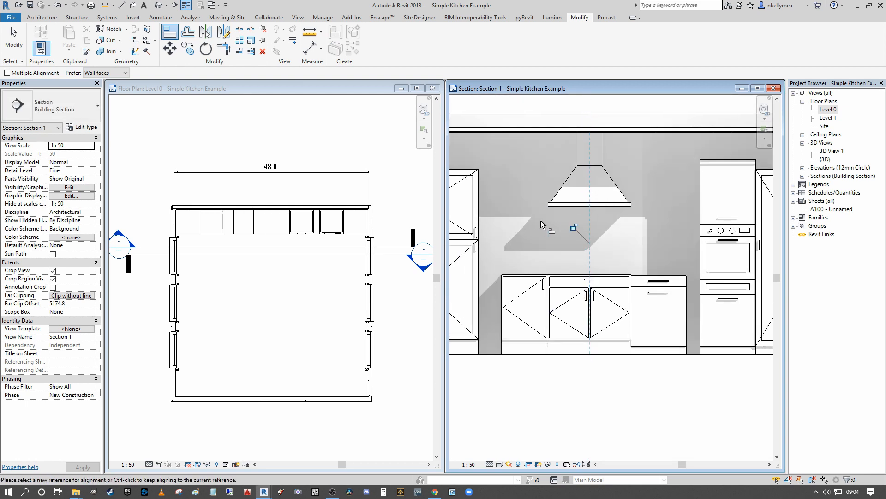
pyautogui.scroll(-1, 600, 245)
pyautogui.moveTo(601, 246); pyautogui.dragTo(564, 240, button='middle')
pyautogui.scroll(-1, 564, 244)
pyautogui.press('Escape')
pyautogui.press('Escape')
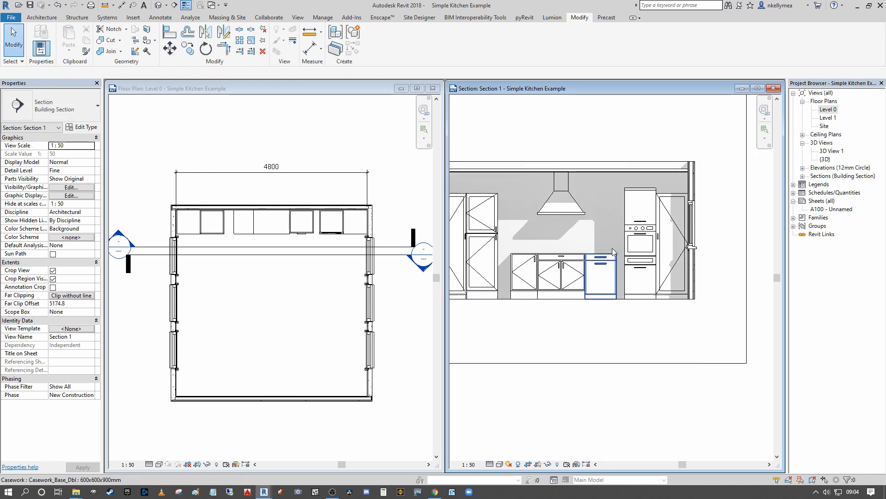
# Measure the gap between the double base cabinet and the oven tower in the section.
pyautogui.click(328, 273)
pyautogui.scroll(2, 333, 237)
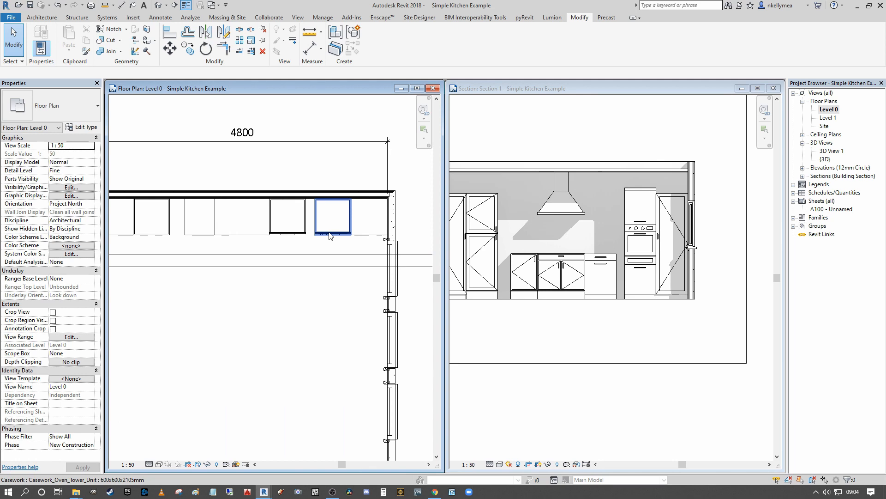
pyautogui.scroll(1, 364, 248)
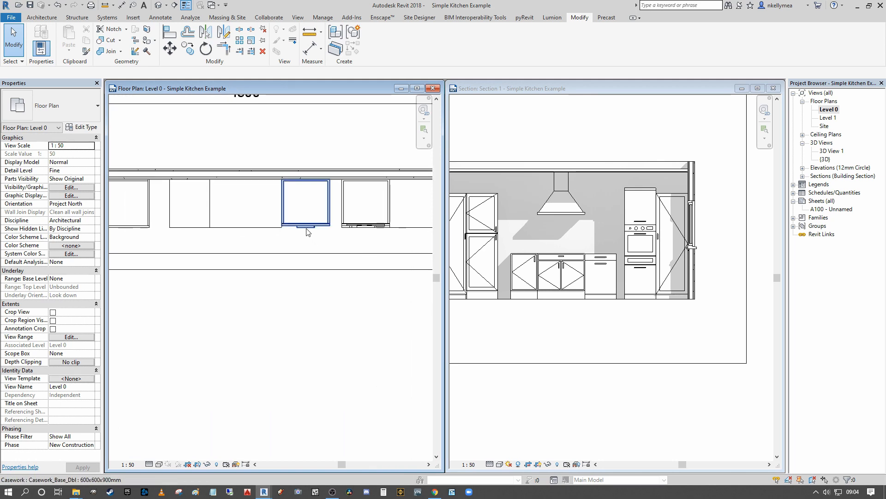
pyautogui.click(308, 232)
pyautogui.scroll(2, 616, 300)
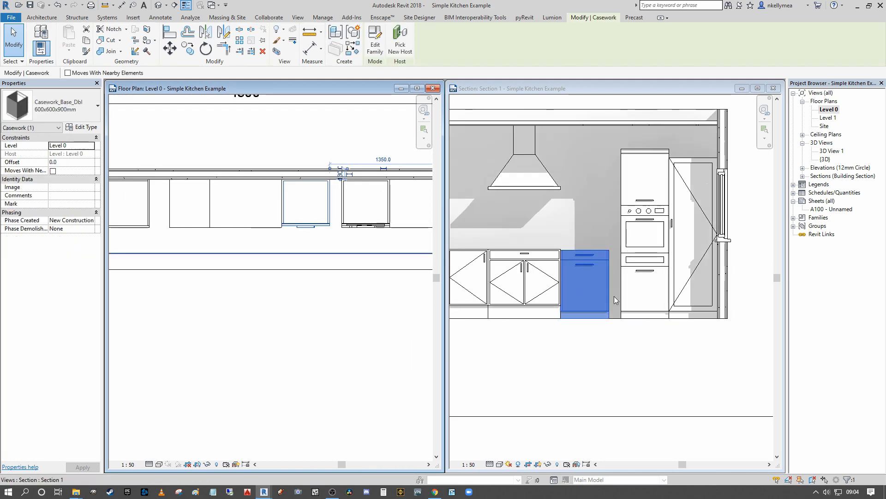
pyautogui.press('Escape')
pyautogui.press('i')
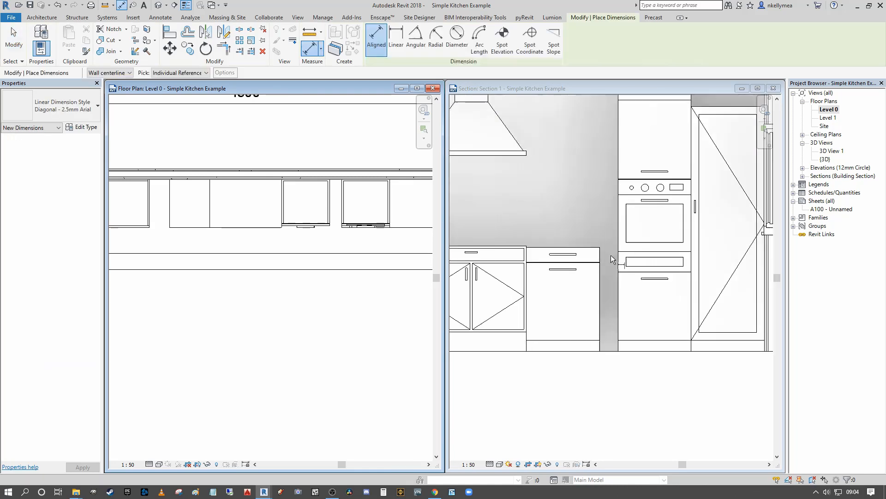
pyautogui.scroll(5, 605, 247)
pyautogui.click(607, 236)
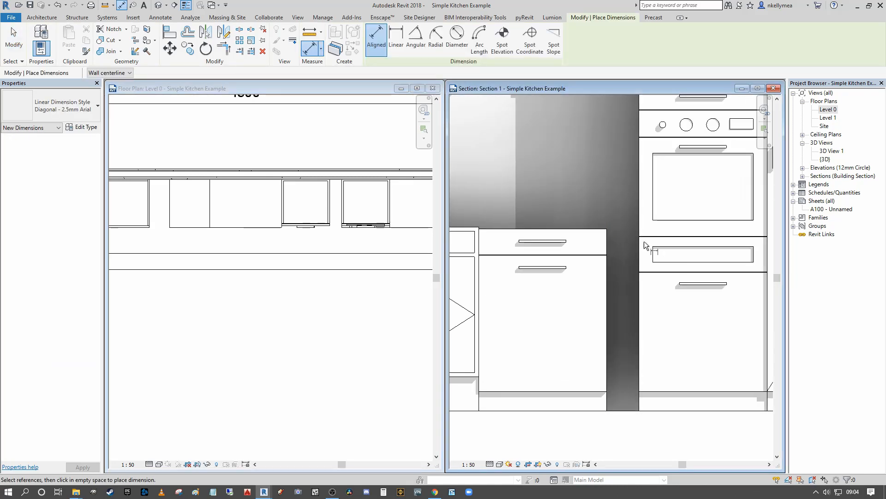
pyautogui.click(639, 239)
pyautogui.scroll(-1, 600, 211)
pyautogui.scroll(-3, 590, 193)
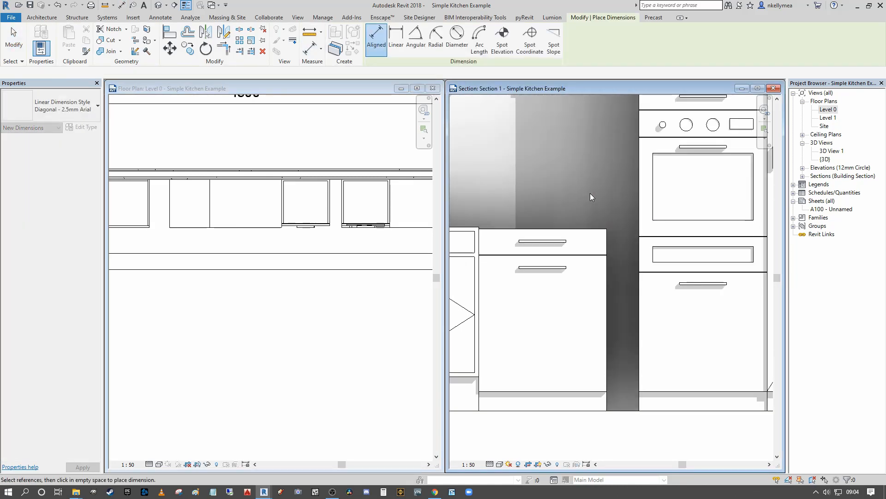
pyautogui.press('Escape')
pyautogui.press('Escape')
# Duplicate the double base cabinet's type as 700x600x900mm and set its width to 700 mm.
pyautogui.scroll(-2, 337, 240)
pyautogui.click(323, 228)
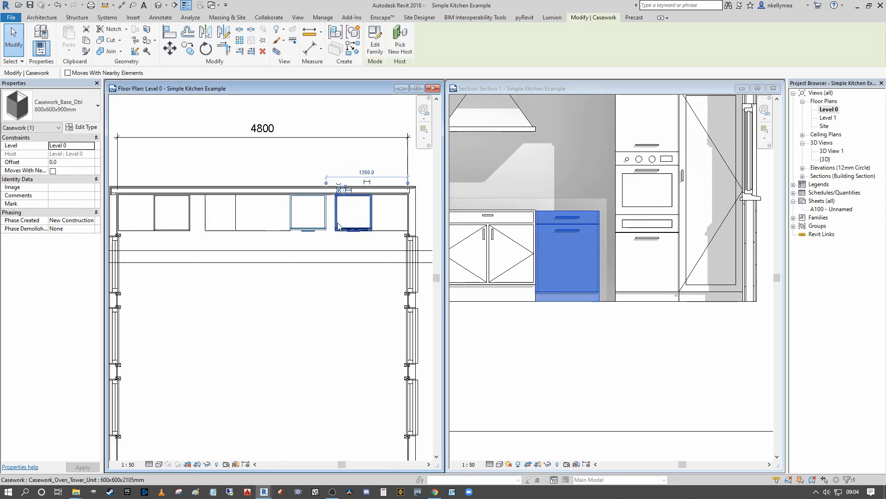
pyautogui.scroll(3, 337, 231)
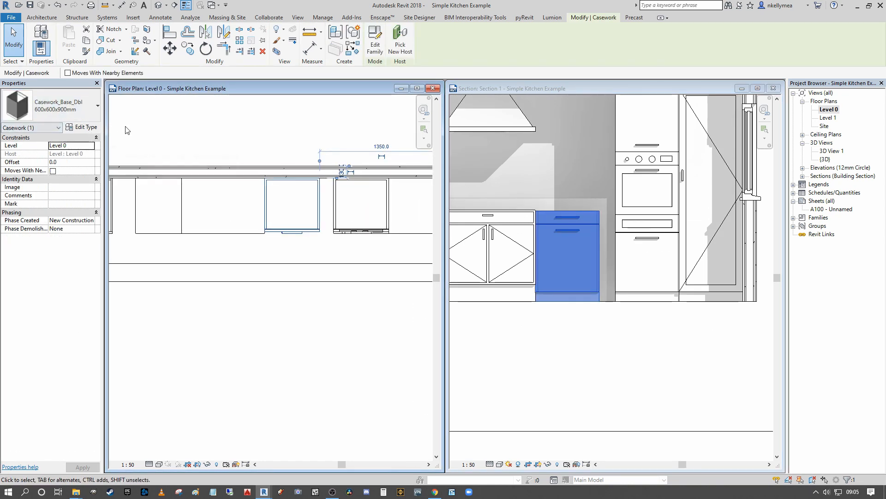
pyautogui.click(86, 128)
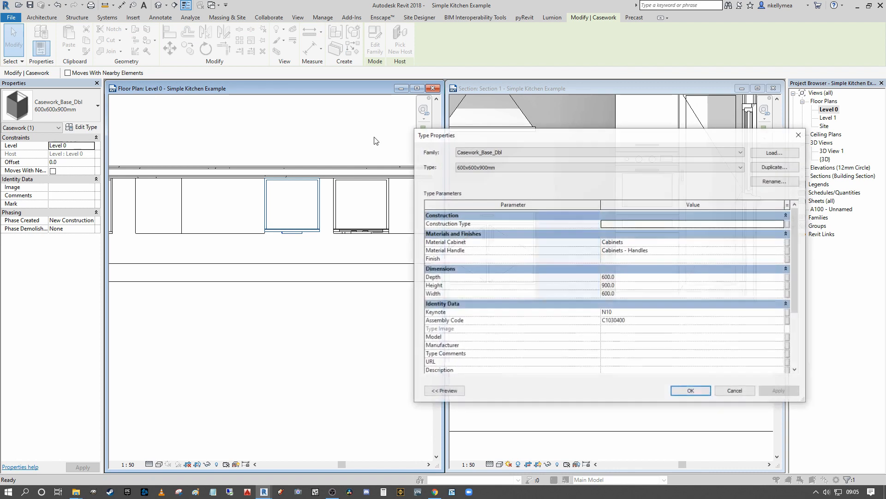
pyautogui.click(775, 167)
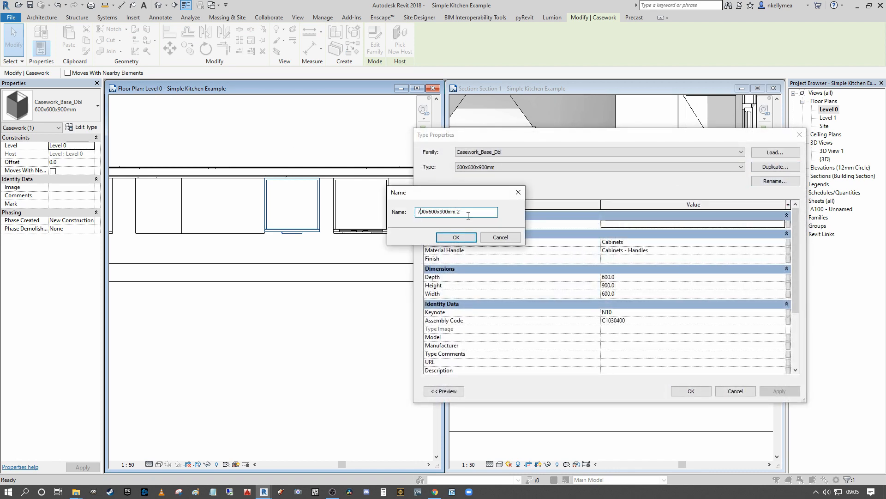
pyautogui.click(467, 237)
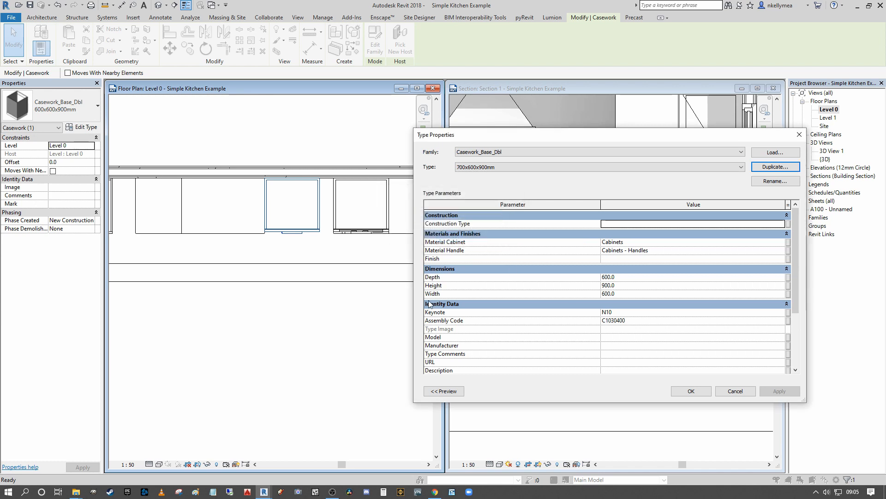
pyautogui.click(634, 293)
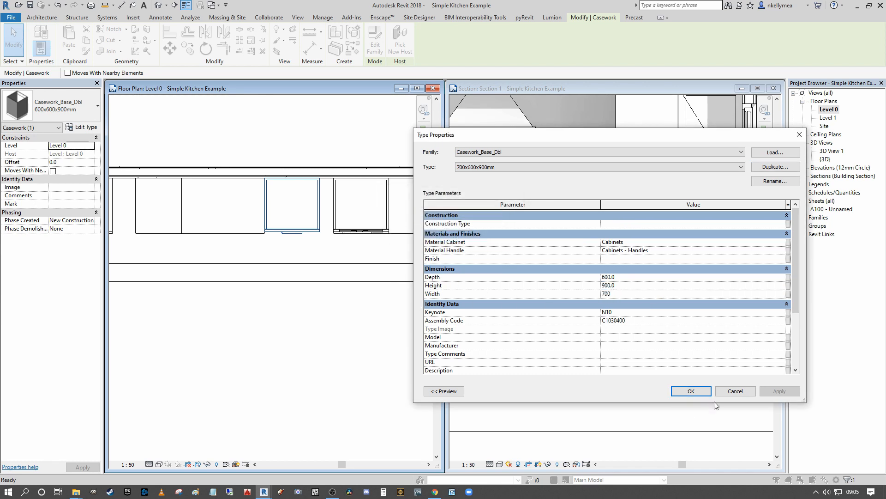
pyautogui.click(691, 391)
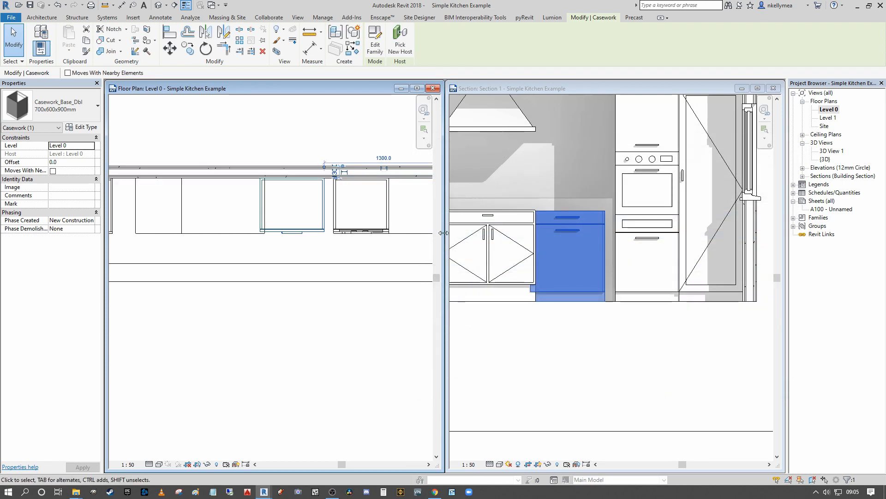
# Align the widened double base cabinet's side with the adjoining side of the 900 mm base unit in the plan.
pyautogui.press('a')
pyautogui.press('l')
pyautogui.scroll(2, 264, 181)
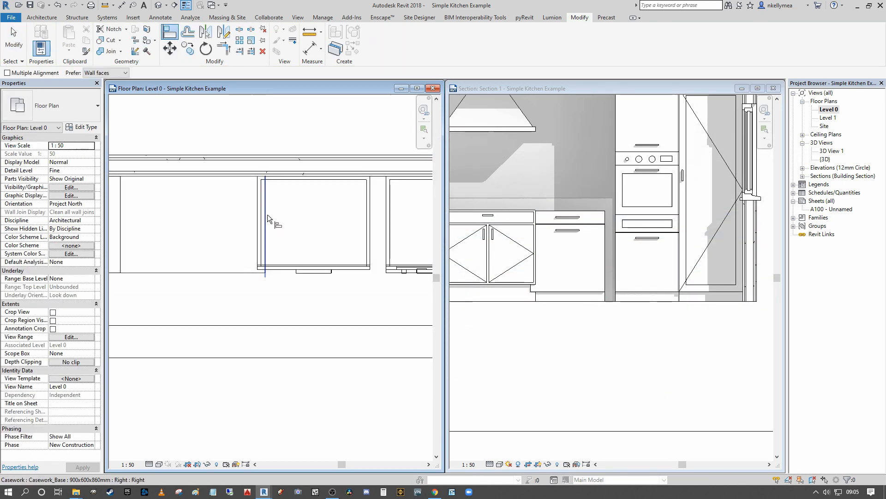
pyautogui.click(265, 214)
pyautogui.click(258, 213)
pyautogui.scroll(-3, 307, 226)
pyautogui.press('Escape')
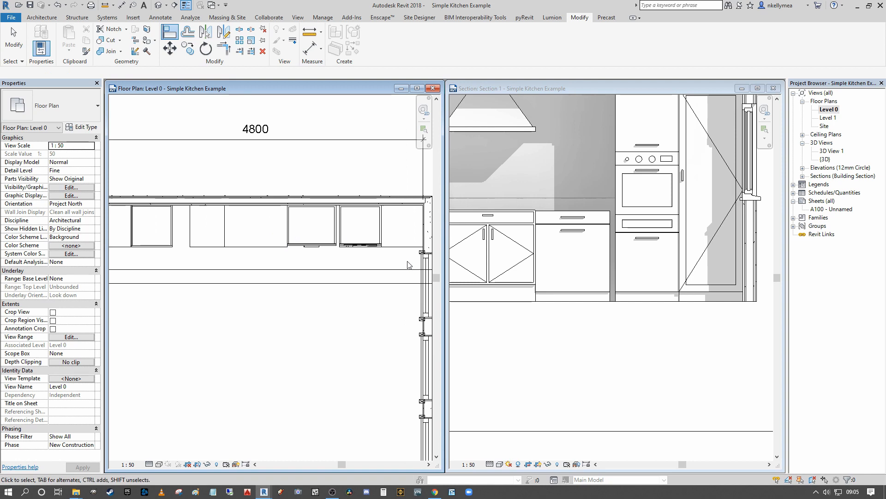
# Examine the oven tower and the adjoining tall cabinet at the end wall in both plan and section.
pyautogui.scroll(3, 311, 224)
pyautogui.scroll(-2, 316, 225)
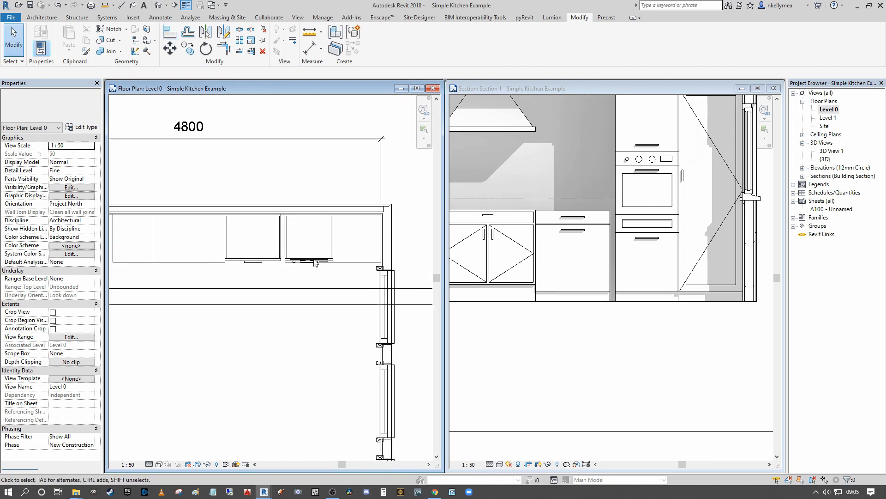
pyautogui.scroll(-3, 307, 277)
pyautogui.scroll(5, 338, 253)
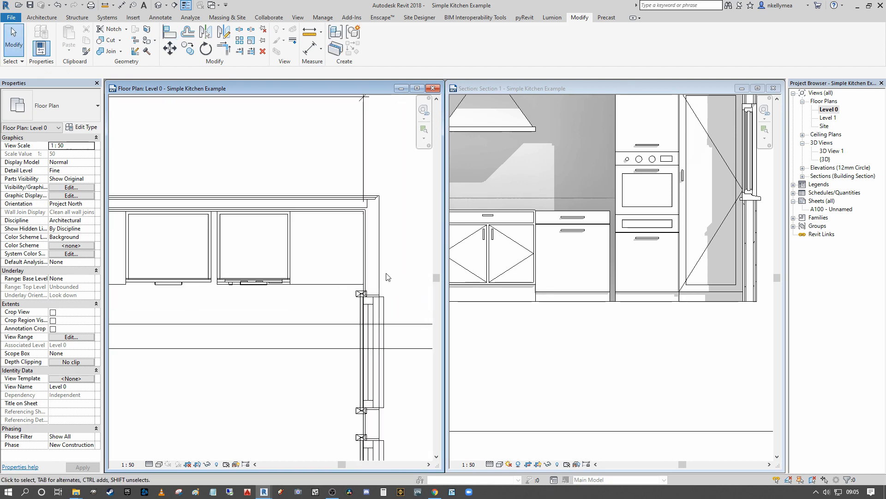
pyautogui.scroll(-3, 619, 239)
pyautogui.moveTo(605, 267); pyautogui.dragTo(552, 335, button='middle')
pyautogui.scroll(3, 646, 226)
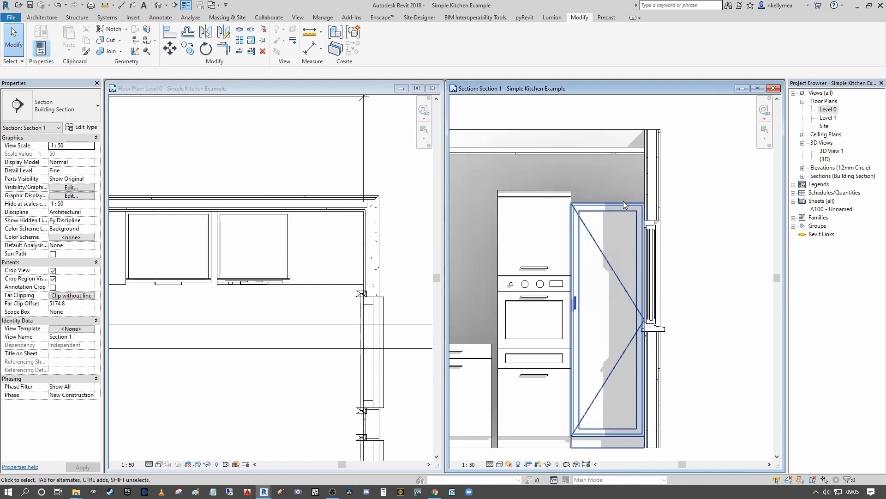
pyautogui.click(382, 302)
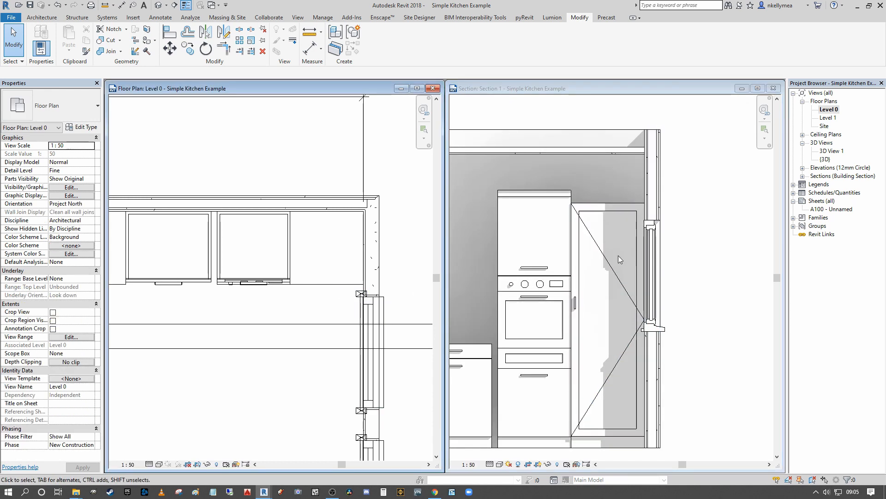
pyautogui.click(630, 260)
pyautogui.click(315, 288)
pyautogui.scroll(-1, 288, 289)
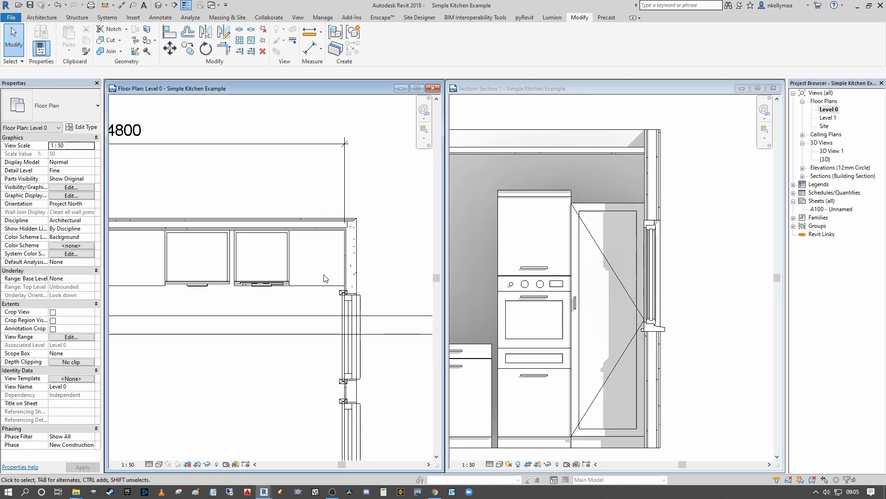
# Move the oven tower and adjoining tall cabinet together until the tower meets the side of the 700 mm double base cabinet.
pyautogui.scroll(3, 341, 258)
pyautogui.moveTo(358, 279); pyautogui.dragTo(322, 277, button='middle')
pyautogui.moveTo(388, 268); pyautogui.dragTo(318, 239)
pyautogui.middleClick(316, 239)
pyautogui.middleClick(316, 238)
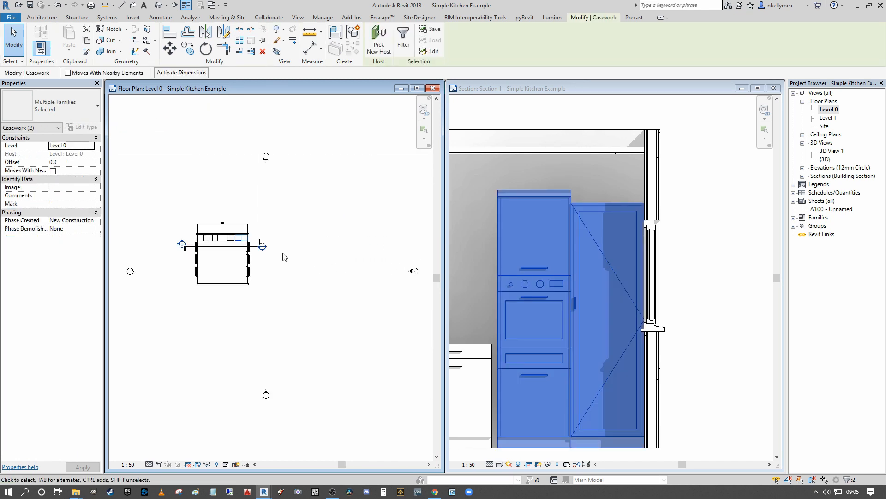
pyautogui.scroll(5, 217, 240)
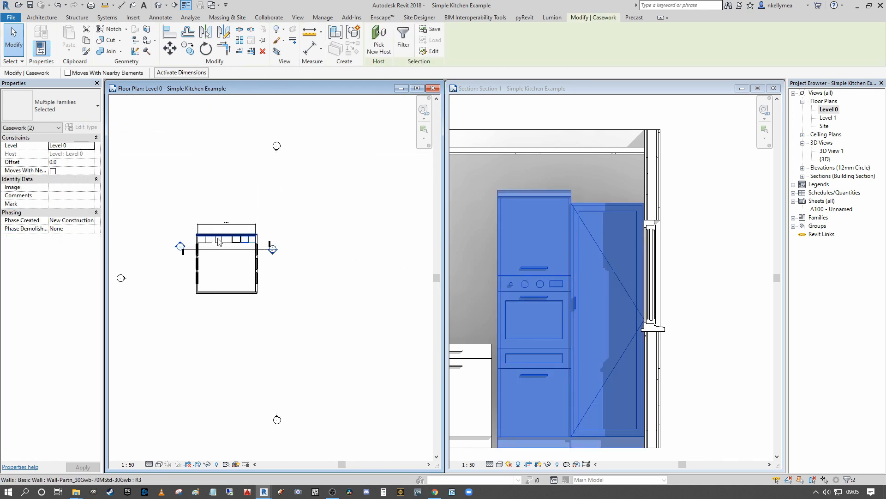
pyautogui.click(169, 49)
pyautogui.scroll(5, 254, 245)
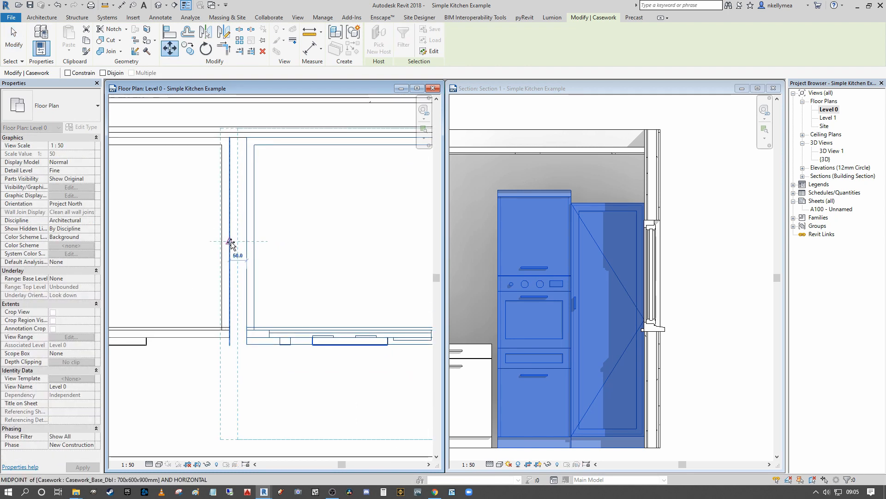
pyautogui.click(230, 242)
pyautogui.scroll(-5, 253, 229)
pyautogui.scroll(4, 386, 268)
pyautogui.press('Escape')
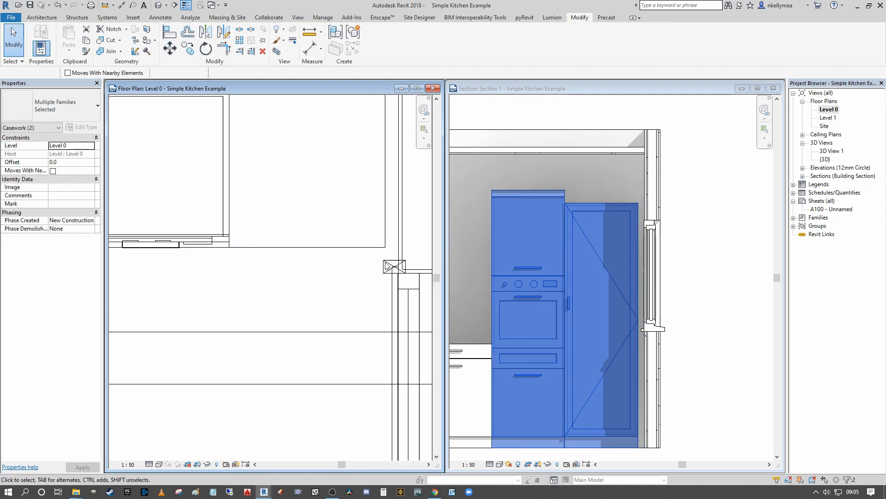
pyautogui.press('Escape')
# Move the two tall cabinets at the opposite end of the run together until they sit flush against the end wall.
pyautogui.scroll(-2, 390, 259)
pyautogui.scroll(-3, 388, 233)
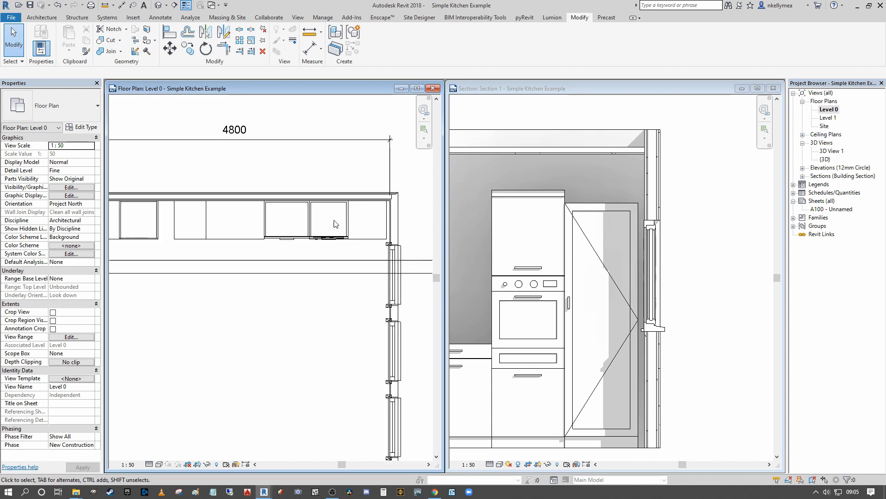
pyautogui.scroll(-2, 332, 223)
pyautogui.moveTo(191, 224); pyautogui.dragTo(272, 184, button='middle')
pyautogui.scroll(3, 296, 232)
pyautogui.scroll(-1, 256, 219)
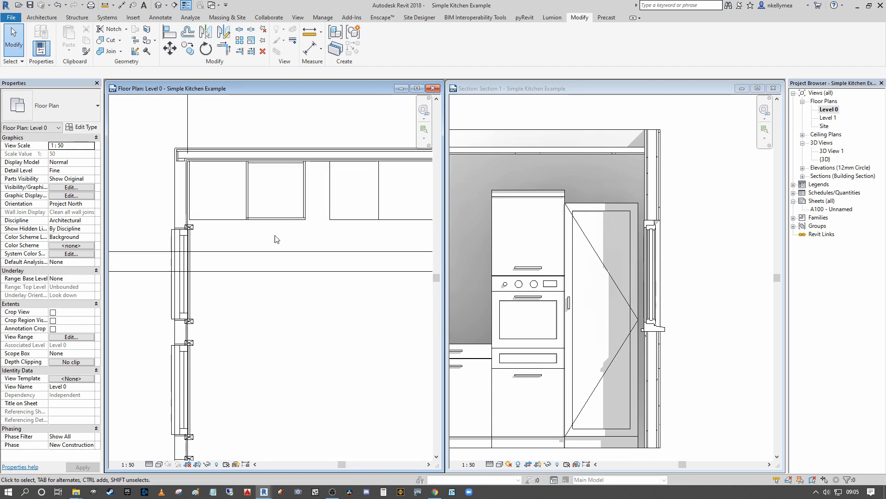
pyautogui.scroll(3, 218, 207)
pyautogui.click(192, 229)
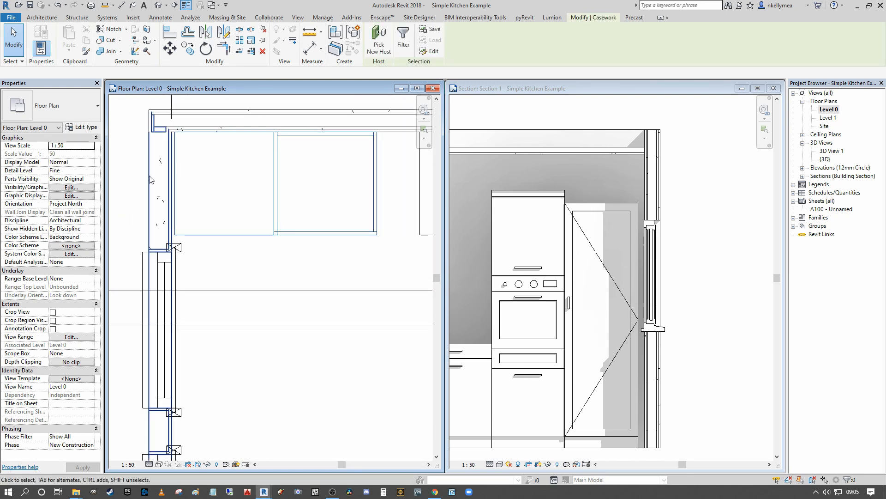
pyautogui.press('m')
pyautogui.press('v')
pyautogui.scroll(2, 186, 189)
pyautogui.scroll(-1, 164, 184)
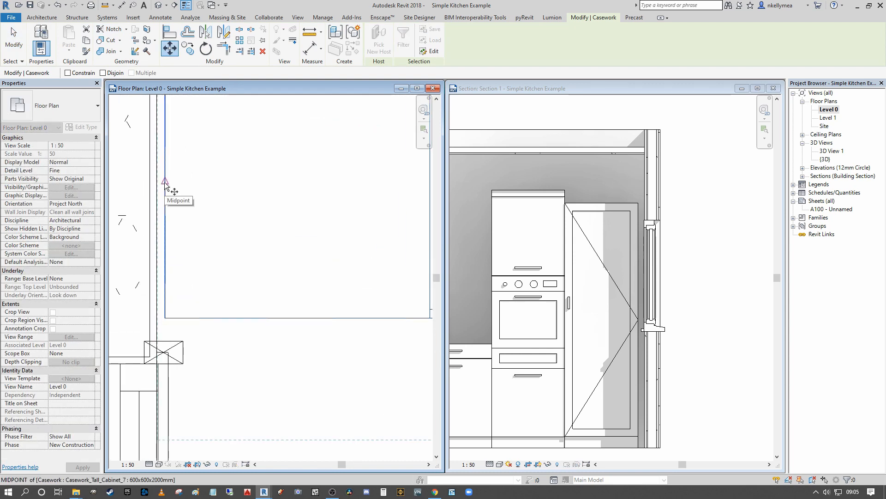
pyautogui.click(164, 182)
pyautogui.click(159, 183)
pyautogui.scroll(-1, 182, 185)
# Move the same two tall cabinets 50 mm horizontally away from the end wall.
pyautogui.click(172, 50)
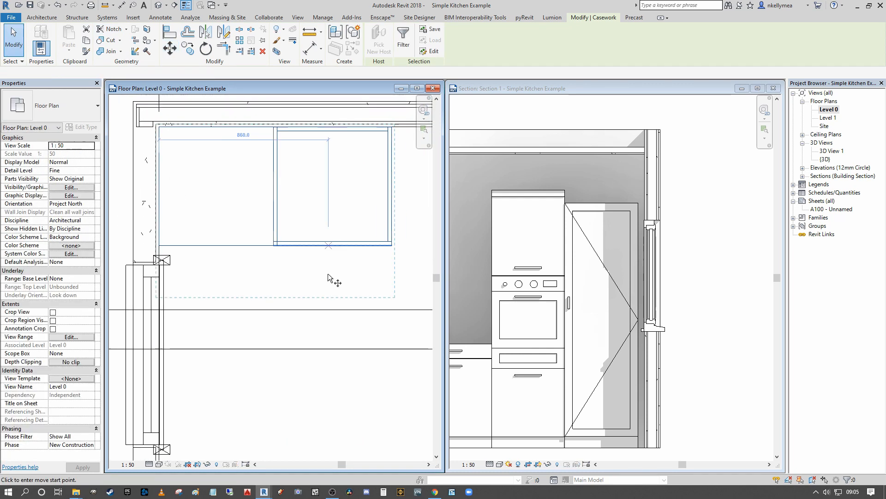
pyautogui.click(264, 272)
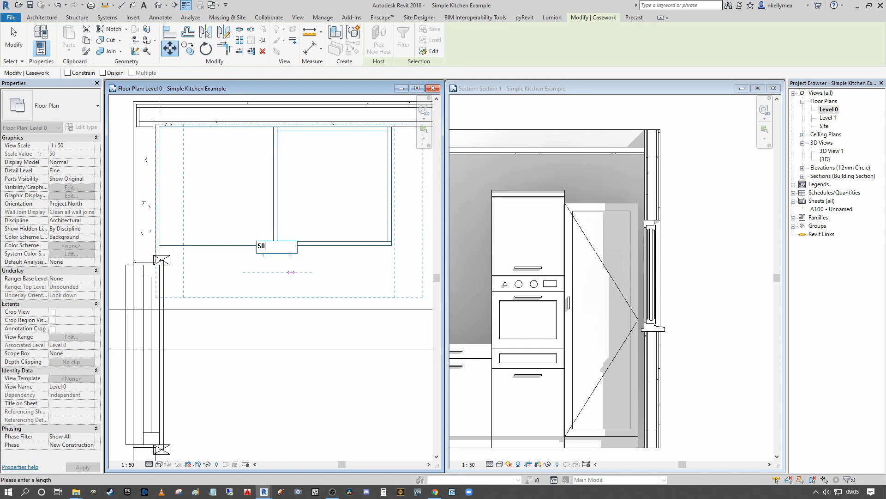
pyautogui.press('Return')
pyautogui.scroll(-3, 288, 272)
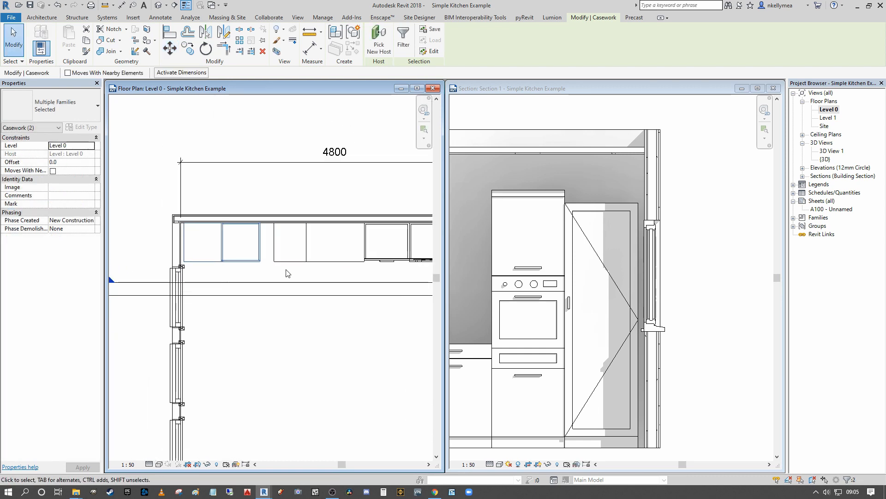
# Duplicate the single-door base cabinet's type as 700x600x860mm and set its width to 700 mm.
pyautogui.click(280, 243)
pyautogui.scroll(2, 279, 243)
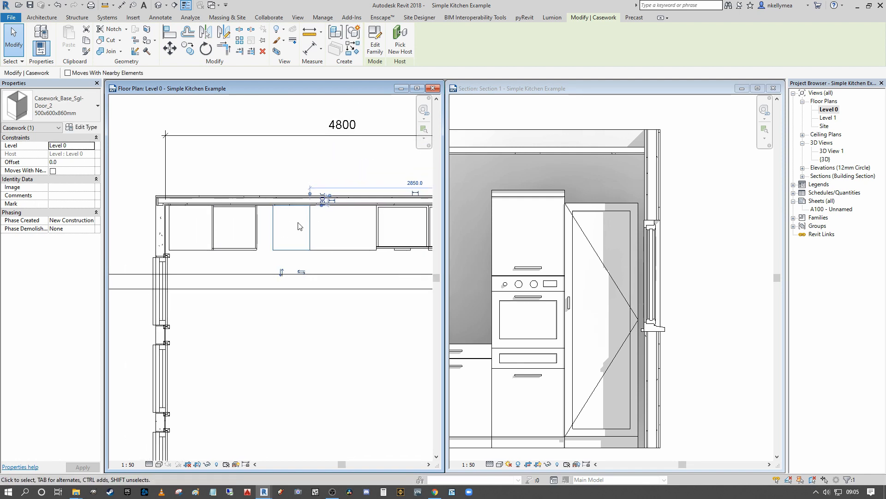
pyautogui.moveTo(265, 254); pyautogui.dragTo(256, 242, button='middle')
pyautogui.scroll(2, 316, 237)
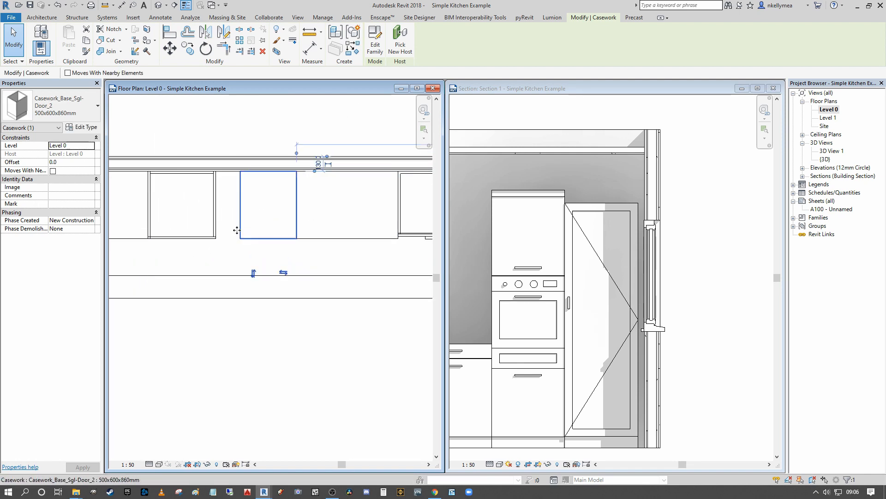
pyautogui.click(87, 127)
pyautogui.click(770, 167)
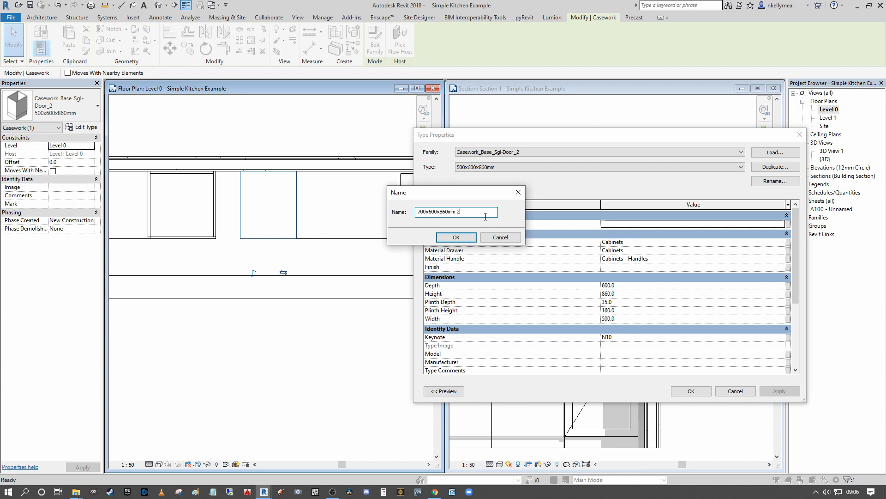
pyautogui.click(456, 237)
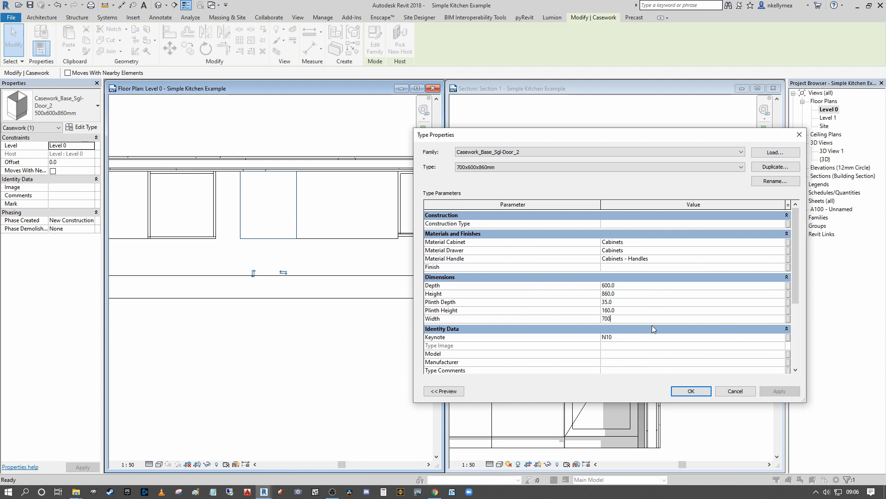
pyautogui.click(698, 392)
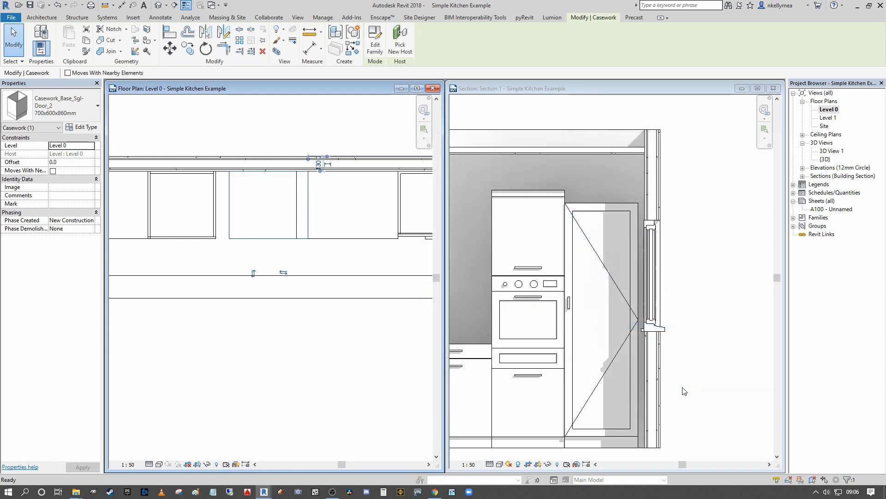
# Move the widened single-door base cabinet against the side of the neighbouring tall cabinet.
pyautogui.click(171, 48)
pyautogui.click(229, 205)
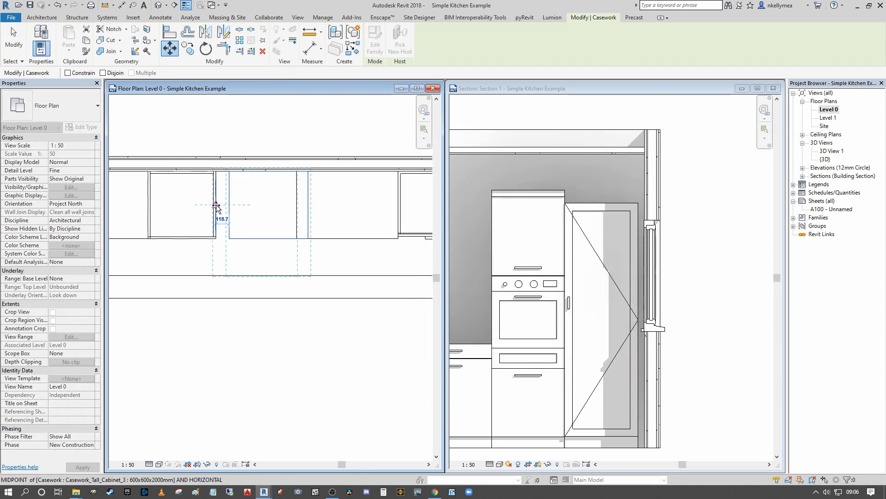
pyautogui.click(216, 205)
# Move the single-door base cabinet and the two tall cabinets beside it together to close the gap to the 900 mm base unit.
pyautogui.scroll(-2, 300, 229)
pyautogui.moveTo(247, 242); pyautogui.dragTo(286, 190, button='middle')
pyautogui.scroll(2, 318, 228)
pyautogui.scroll(-2, 291, 203)
pyautogui.scroll(2, 221, 190)
pyautogui.moveTo(196, 195); pyautogui.dragTo(233, 195, button='middle')
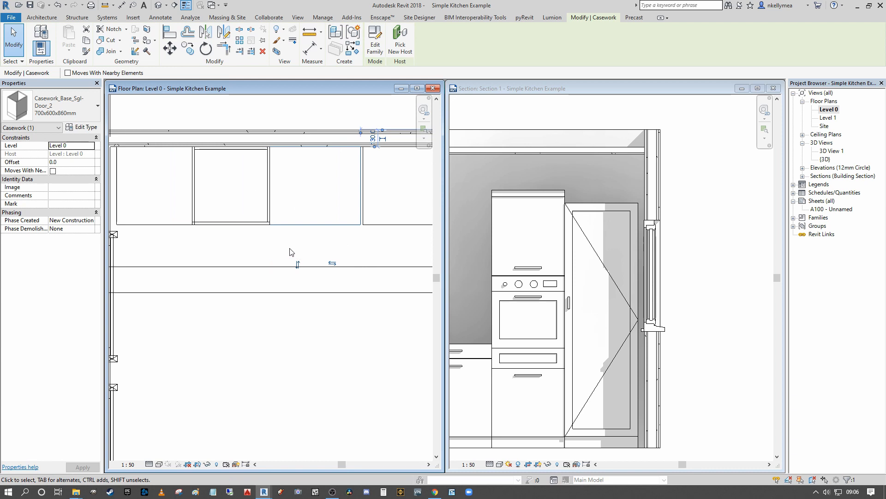
pyautogui.moveTo(290, 250); pyautogui.dragTo(177, 211)
pyautogui.moveTo(176, 206); pyautogui.dragTo(173, 188, button='middle')
pyautogui.click(170, 50)
pyautogui.scroll(4, 367, 209)
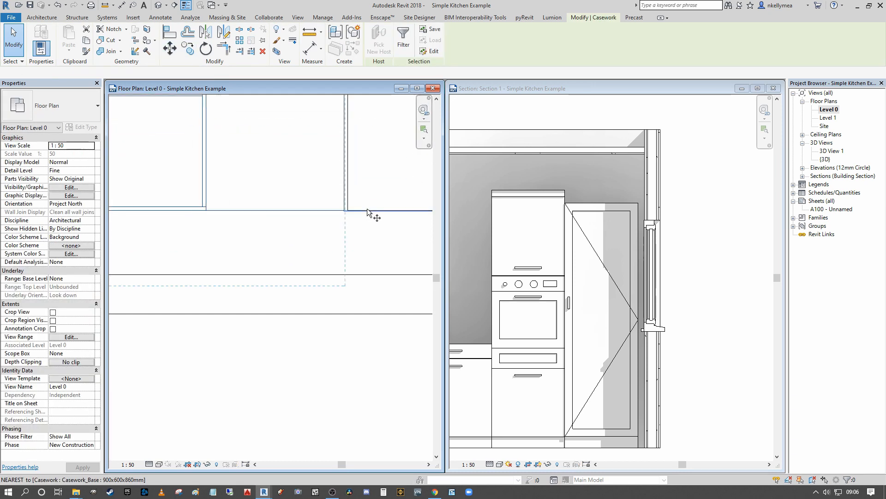
pyautogui.click(343, 213)
pyautogui.scroll(-2, 342, 212)
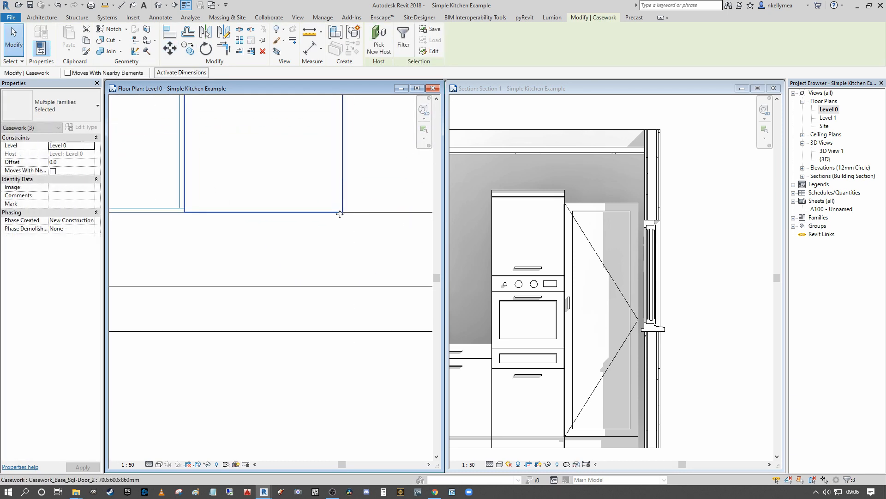
pyautogui.moveTo(338, 211); pyautogui.dragTo(347, 227, button='middle')
pyautogui.click(238, 244)
pyautogui.click(235, 229)
pyautogui.scroll(-2, 239, 230)
pyautogui.press('Escape')
# Examine the whole cabinet run between the end walls in the plan and the section.
pyautogui.scroll(-3, 293, 191)
pyautogui.moveTo(292, 192); pyautogui.dragTo(278, 197, button='middle')
pyautogui.scroll(2, 384, 190)
pyautogui.scroll(2, 354, 211)
pyautogui.moveTo(353, 211); pyautogui.dragTo(343, 220, button='middle')
pyautogui.scroll(-3, 343, 219)
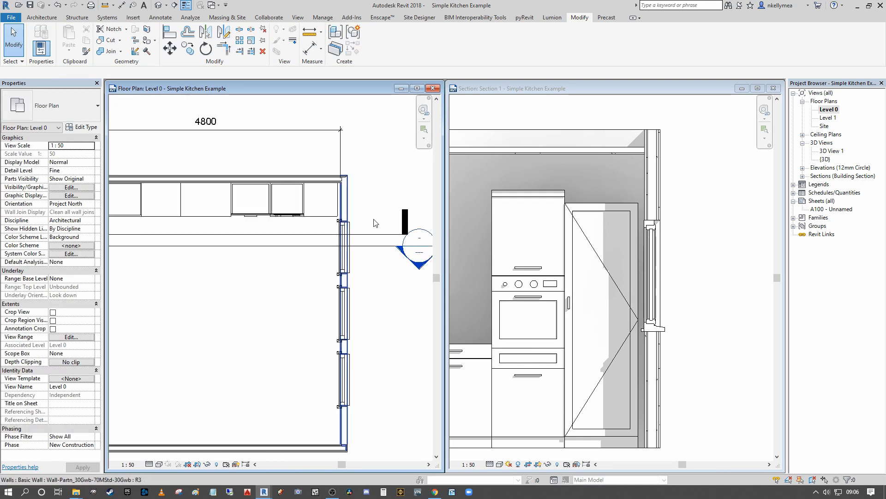
pyautogui.click(590, 237)
pyautogui.scroll(-3, 590, 237)
pyautogui.moveTo(590, 236)
pyautogui.mouseDown(button='middle')
pyautogui.moveTo(611, 249)
pyautogui.moveTo(611, 263)
pyautogui.moveTo(664, 269)
pyautogui.mouseUp(button='middle')
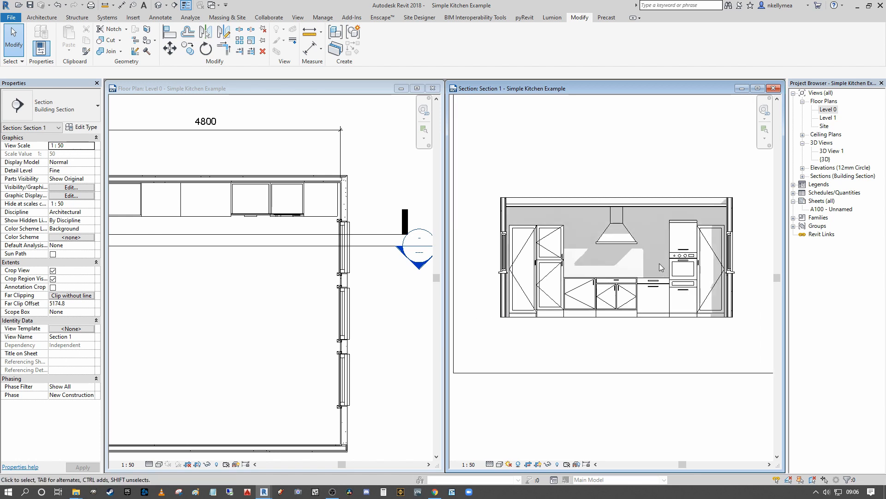
pyautogui.scroll(2, 628, 277)
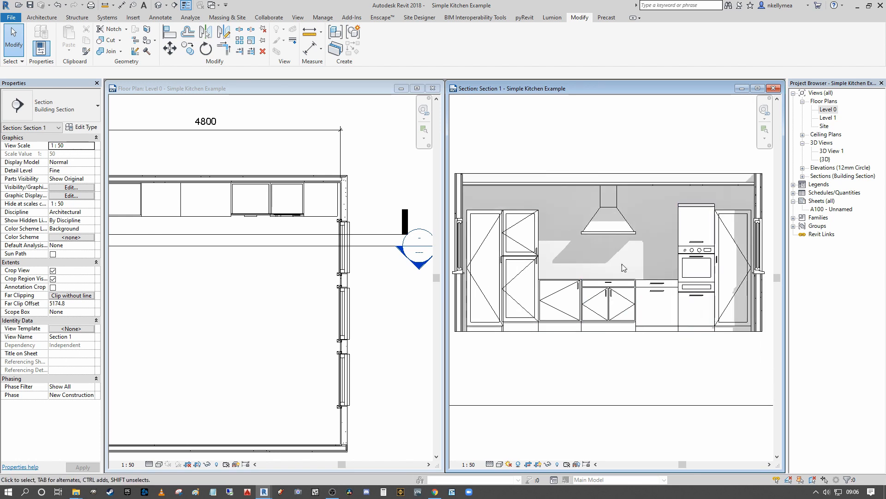
# Place a Casework_Counter_Top of type 625mm_Depth in the plan, starting at the single-door base cabinet's back corner beside the tall cabinet.
pyautogui.click(214, 280)
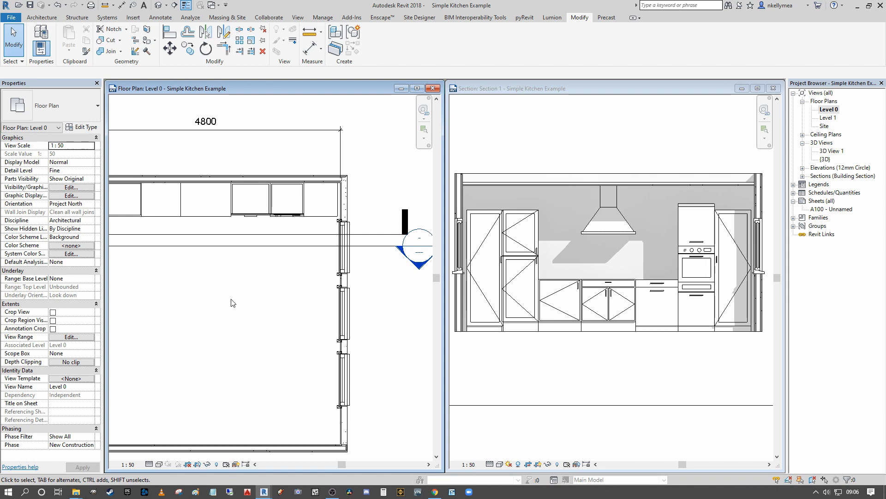
pyautogui.click(41, 18)
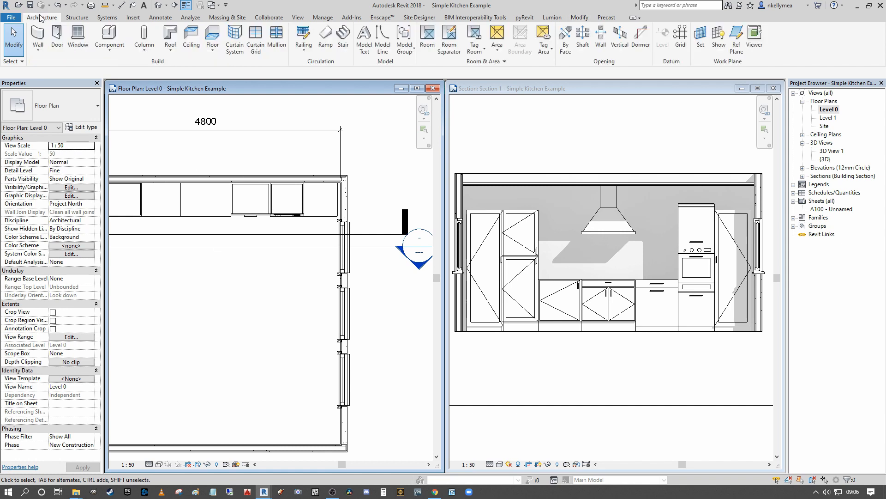
pyautogui.click(111, 35)
pyautogui.click(98, 103)
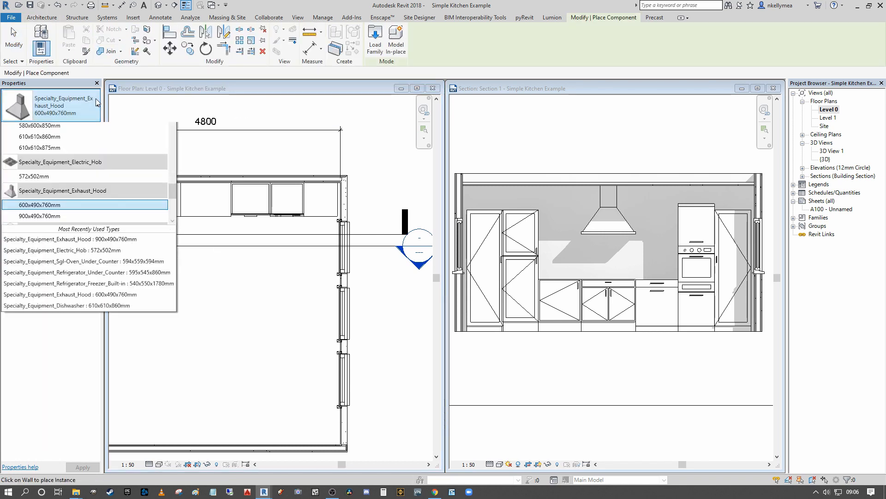
pyautogui.scroll(-5, 171, 253)
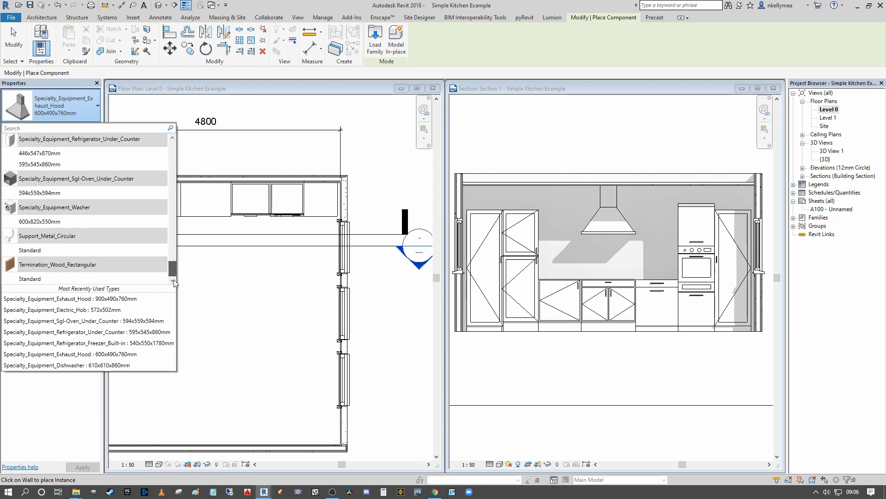
pyautogui.moveTo(172, 274); pyautogui.dragTo(179, 175)
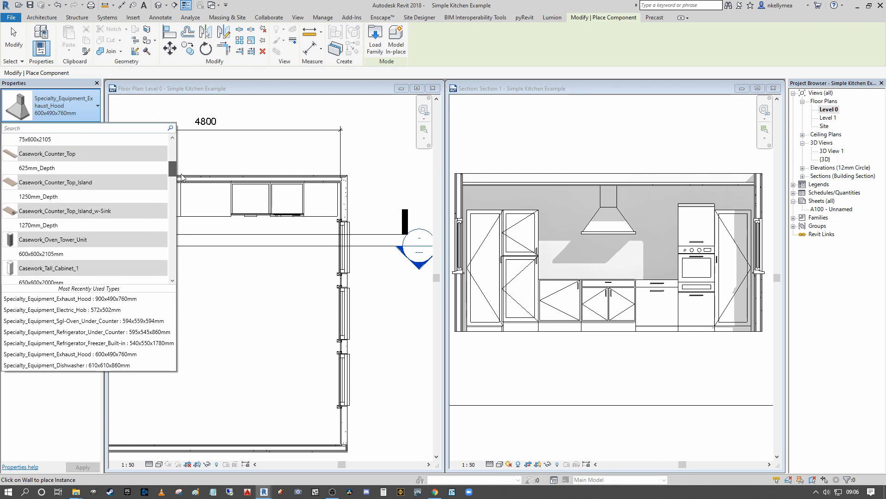
pyautogui.click(47, 169)
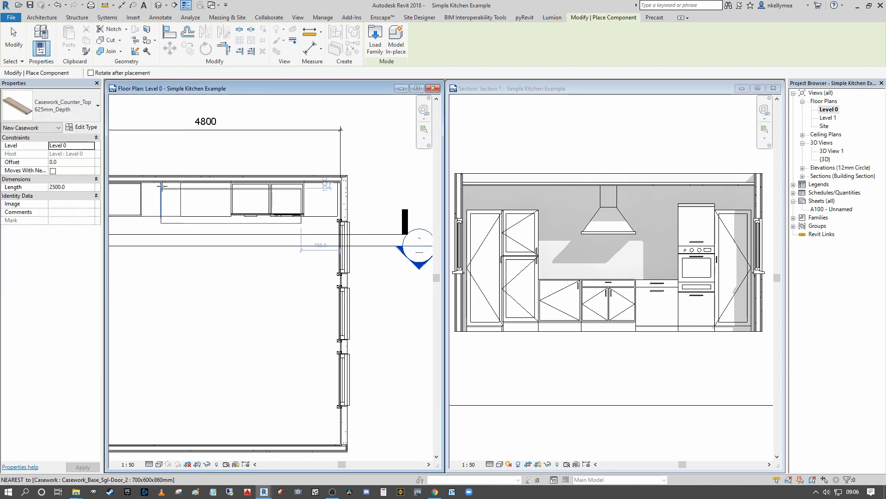
pyautogui.scroll(5, 141, 185)
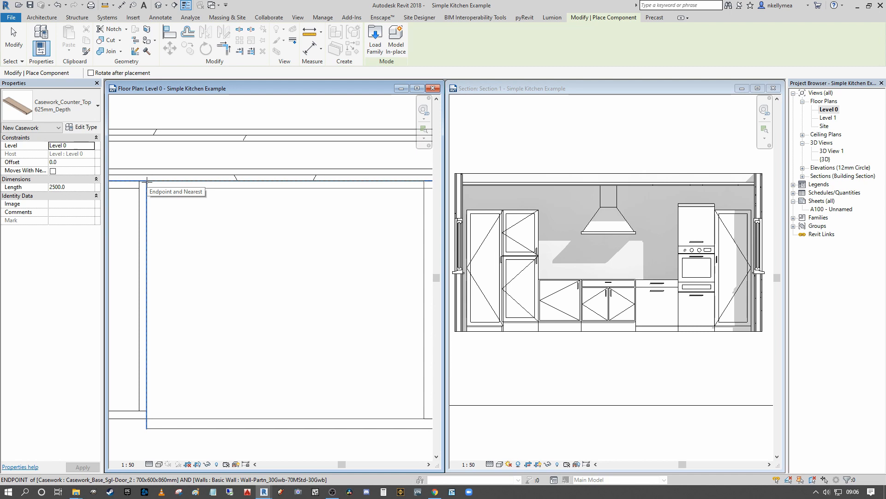
pyautogui.click(147, 181)
pyautogui.scroll(-6, 171, 185)
pyautogui.press('Escape')
pyautogui.press('Escape')
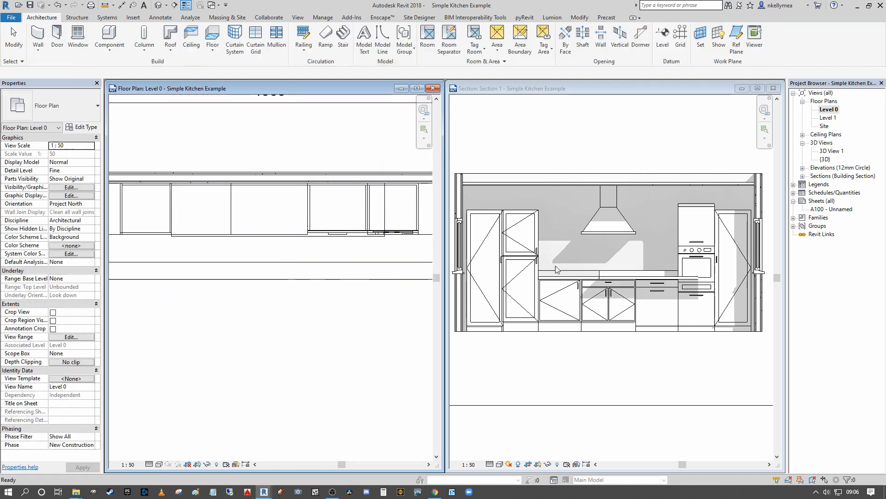
# Shorten the counter top in the plan to a length of 2300 mm so its end meets the side of the oven tower unit.
pyautogui.click(586, 276)
pyautogui.scroll(5, 215, 182)
pyautogui.click(172, 194)
pyautogui.scroll(-5, 172, 194)
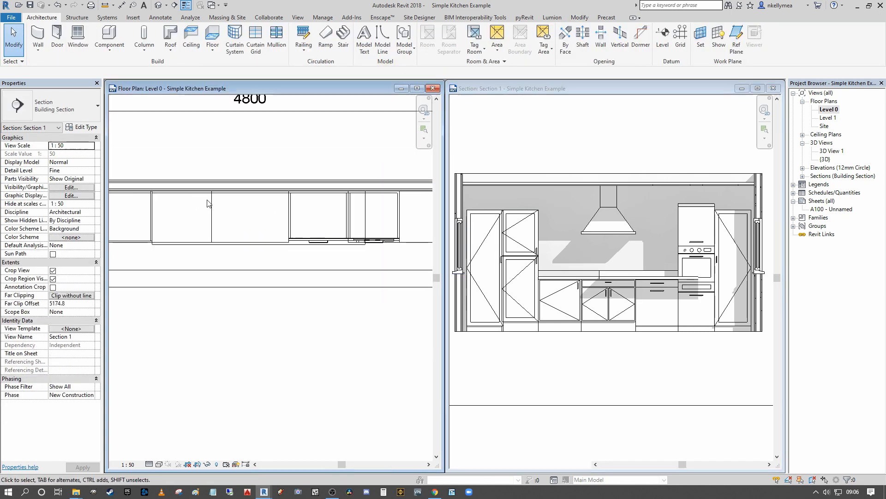
pyautogui.scroll(5, 302, 264)
pyautogui.click(284, 228)
pyautogui.scroll(-2, 314, 231)
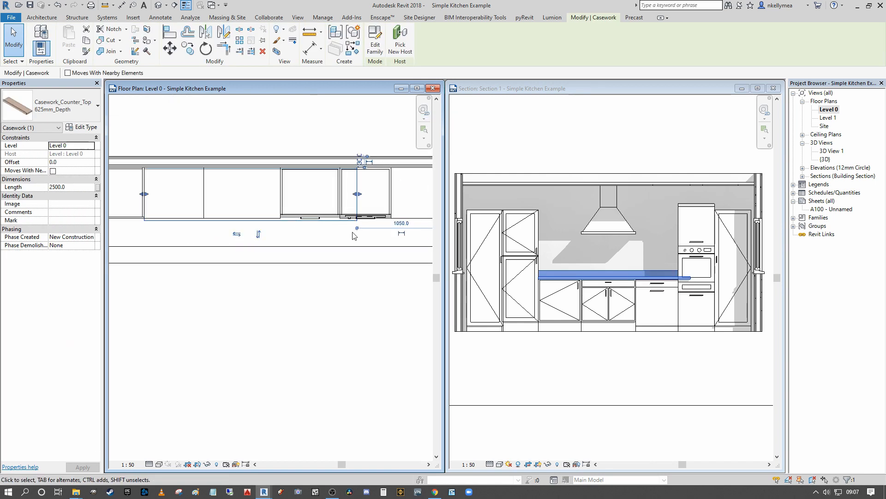
pyautogui.scroll(-2, 256, 224)
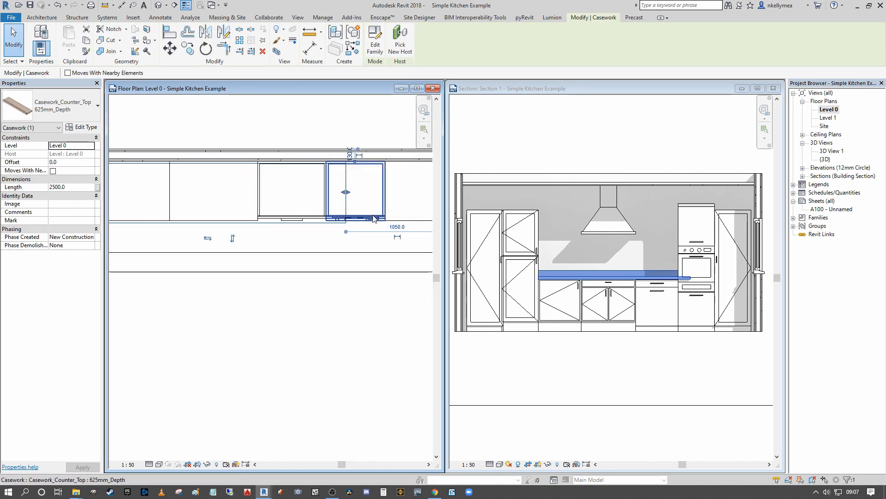
pyautogui.scroll(3, 386, 215)
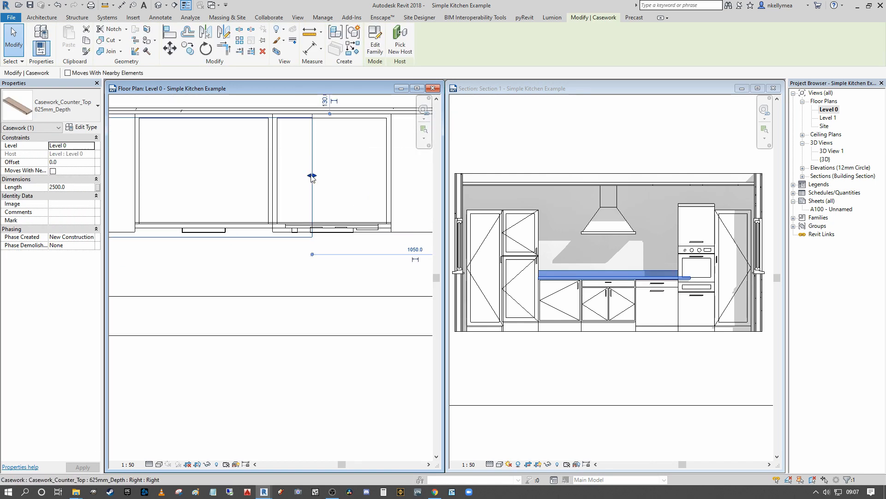
pyautogui.moveTo(312, 176); pyautogui.dragTo(276, 185)
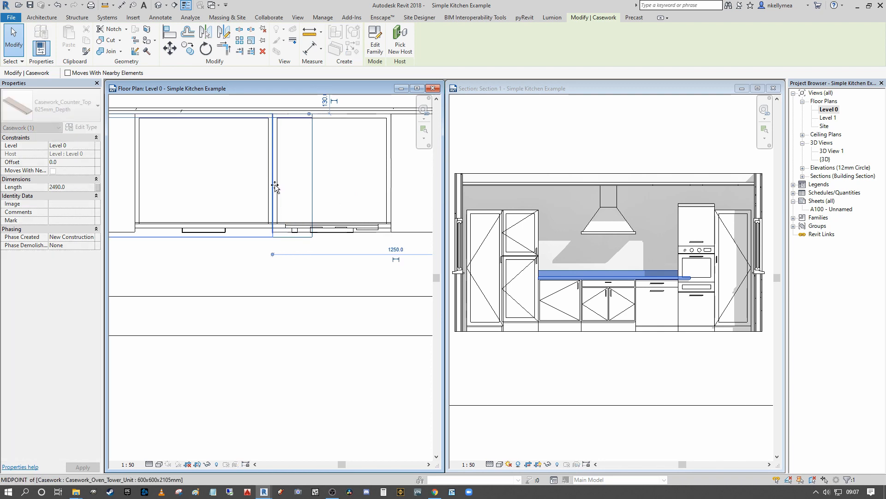
pyautogui.scroll(-2, 252, 182)
pyautogui.scroll(1, 251, 183)
pyautogui.scroll(-2, 254, 182)
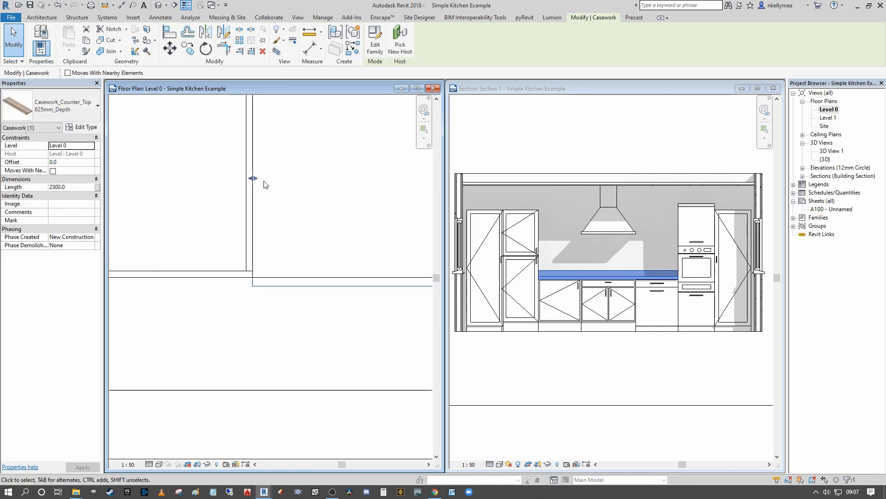
# Examine the fit of the counter top over the base cabinets between the tall units in the section and the plan.
pyautogui.click(600, 284)
pyautogui.scroll(1, 642, 265)
pyautogui.click(640, 249)
pyautogui.scroll(-2, 596, 301)
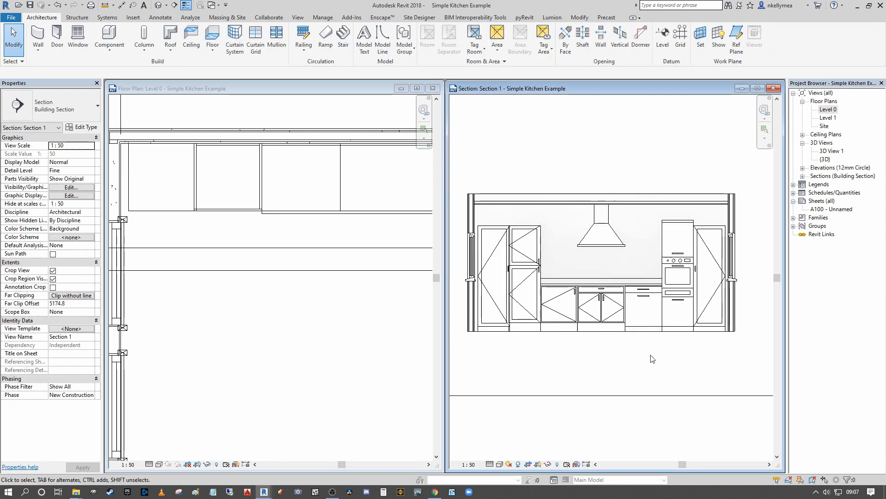
pyautogui.click(334, 236)
pyautogui.scroll(-2, 333, 235)
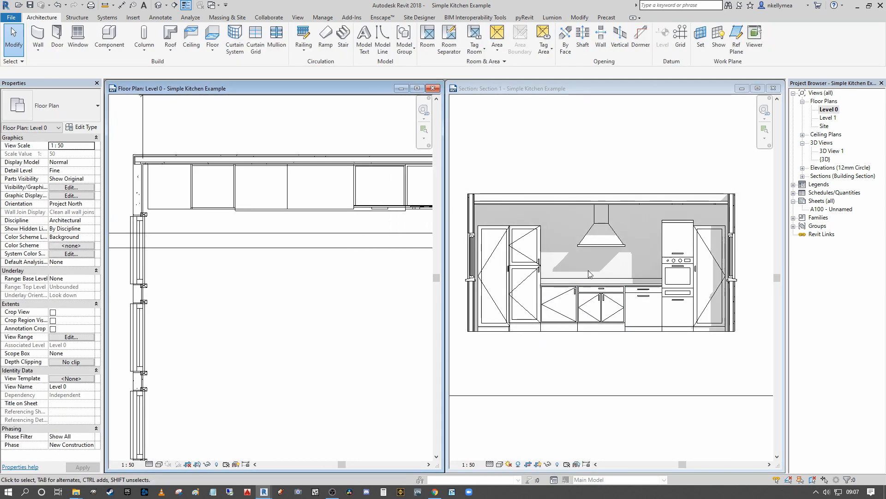
pyautogui.scroll(2, 591, 273)
pyautogui.scroll(-2, 597, 279)
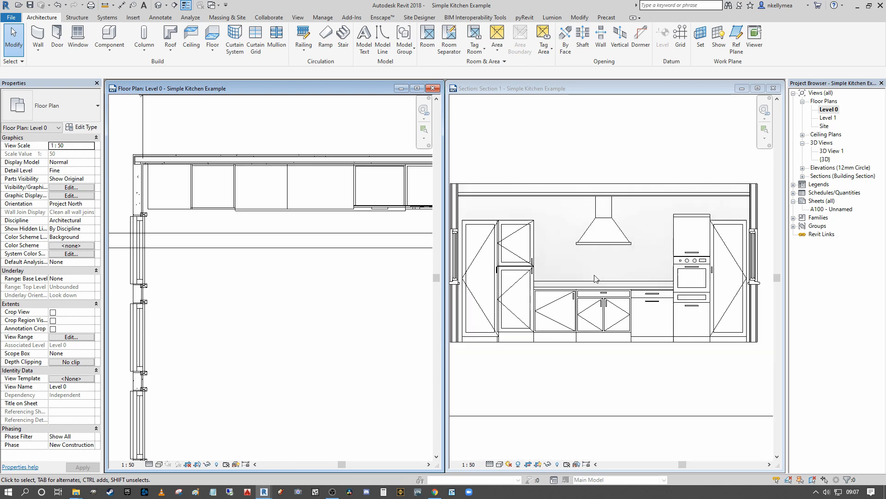
pyautogui.click(596, 279)
pyautogui.click(325, 217)
pyautogui.scroll(-1, 321, 206)
pyautogui.moveTo(322, 210); pyautogui.dragTo(259, 210, button='middle')
pyautogui.scroll(2, 304, 176)
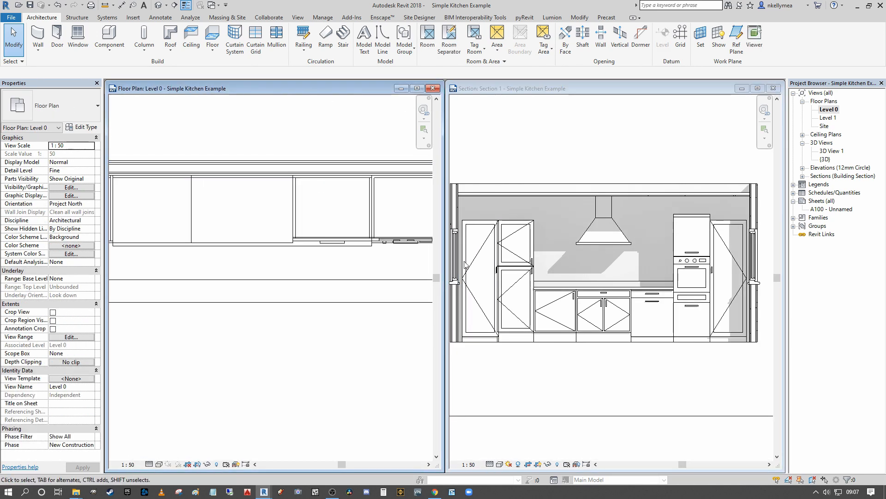
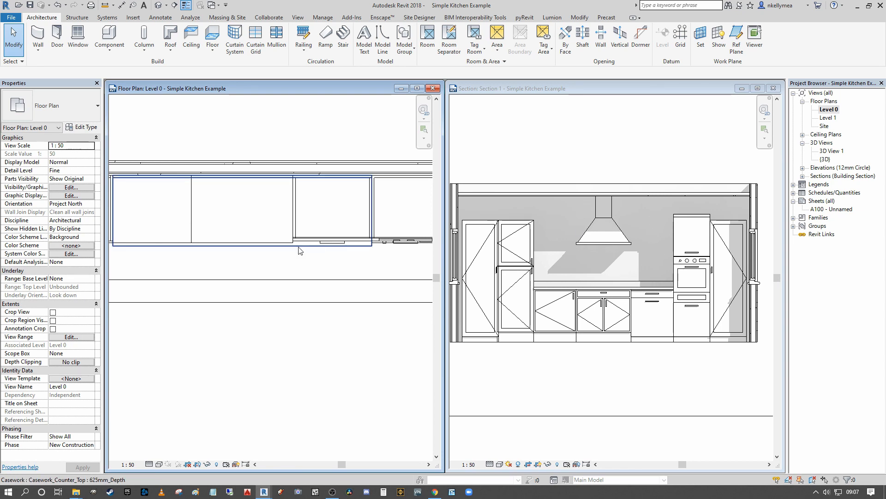
pyautogui.scroll(-1, 303, 256)
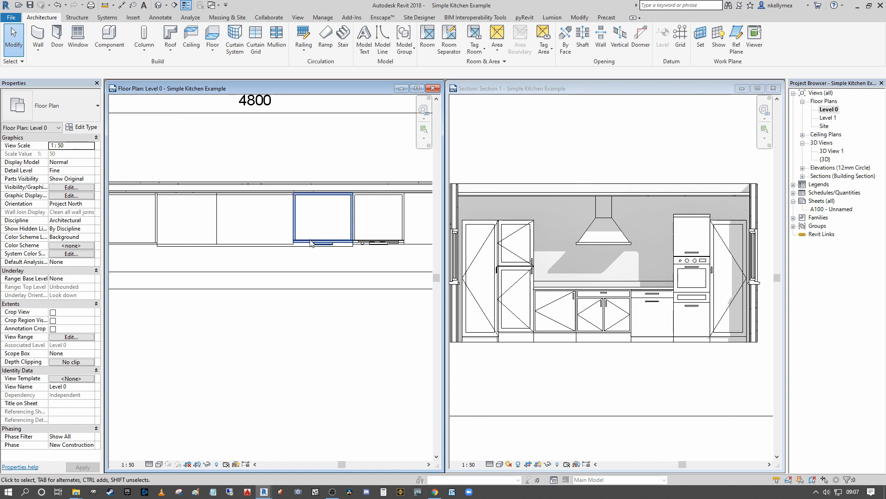
pyautogui.scroll(-1, 266, 230)
pyautogui.moveTo(266, 230); pyautogui.dragTo(290, 221, button='middle')
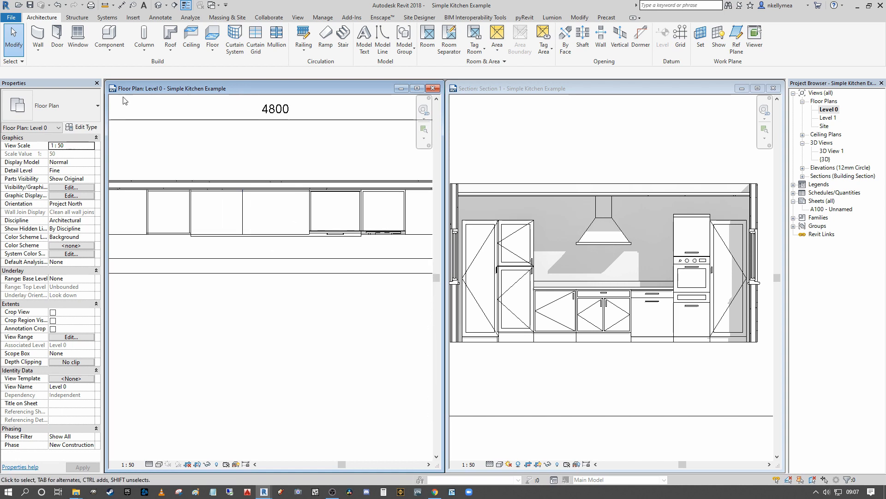
# Start placing a Specialty_Equipment_Electric_Hob component of type 572x502mm in the plan.
pyautogui.click(110, 38)
pyautogui.click(65, 106)
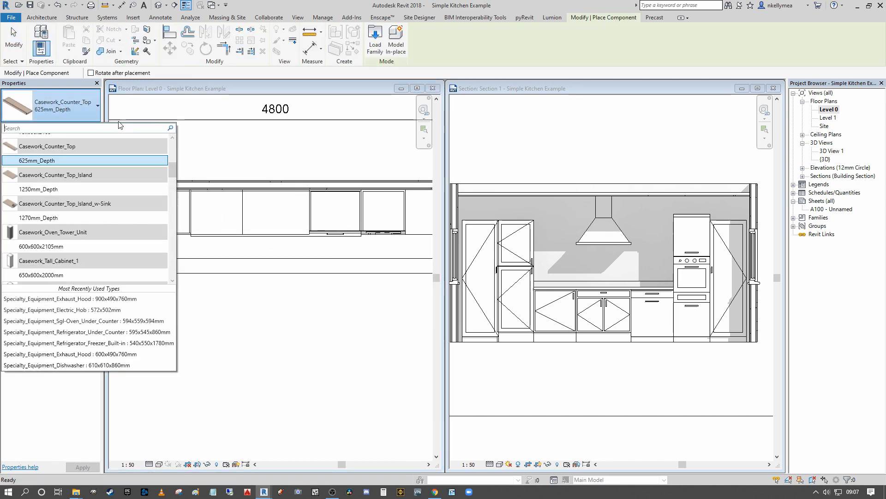
pyautogui.moveTo(173, 168); pyautogui.dragTo(172, 254)
pyautogui.click(42, 196)
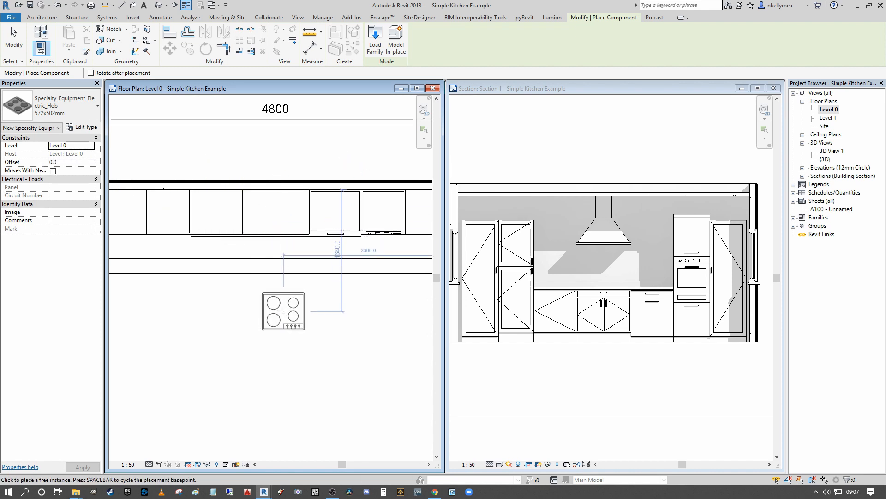
# Place a trial electric hob in the open floor area in front of the kitchen run and remove it.
pyautogui.click(283, 311)
pyautogui.press('Escape')
pyautogui.press('Escape')
pyautogui.scroll(1, 381, 326)
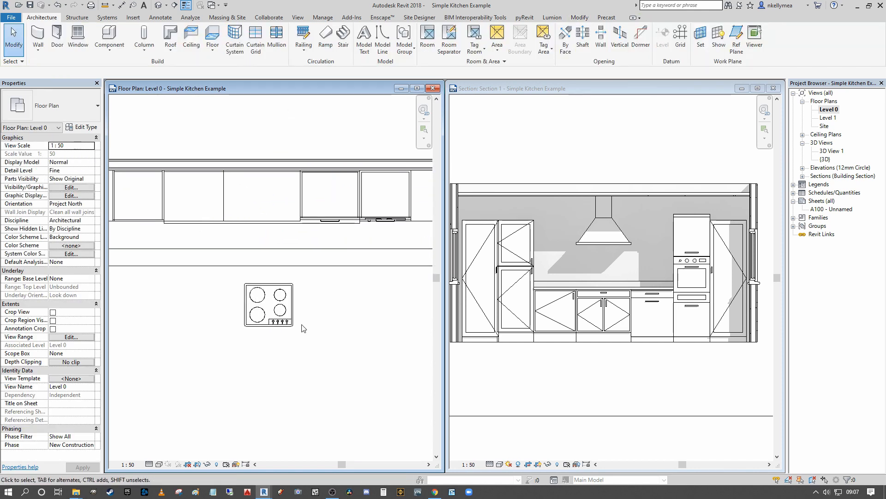
pyautogui.click(291, 323)
pyautogui.scroll(-2, 325, 320)
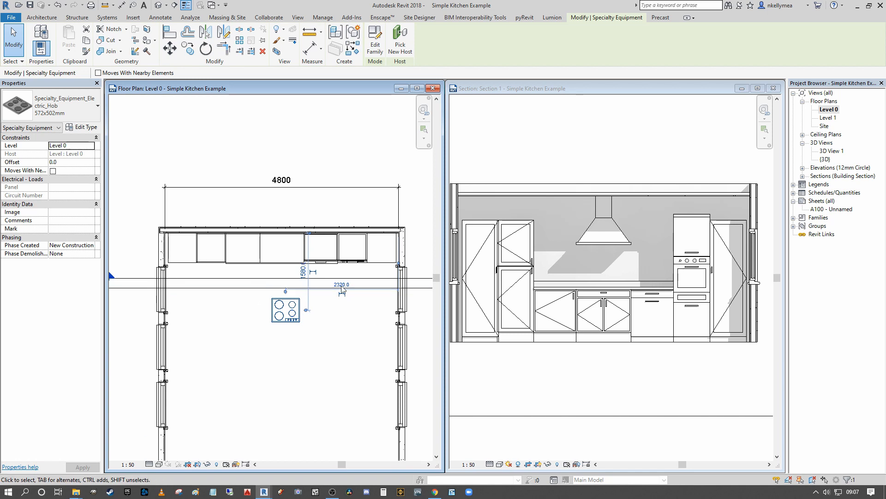
pyautogui.press('Escape')
# Place the 572x502mm electric hob with an offset of 900 at the midpoint of the 900 mm base unit in the plan.
pyautogui.click(102, 43)
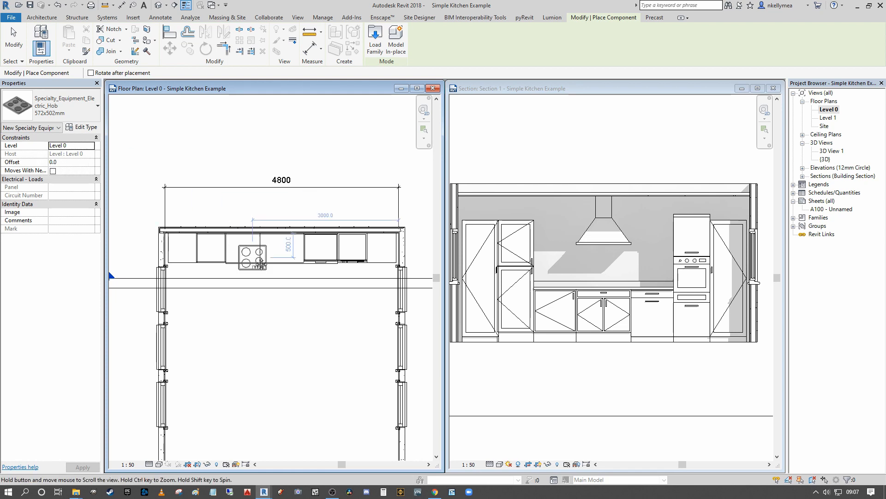
pyautogui.scroll(3, 278, 247)
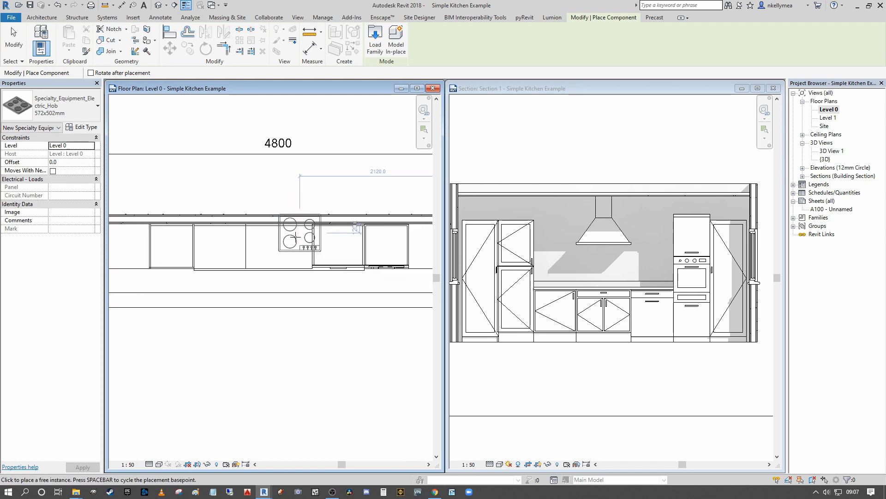
pyautogui.click(69, 162)
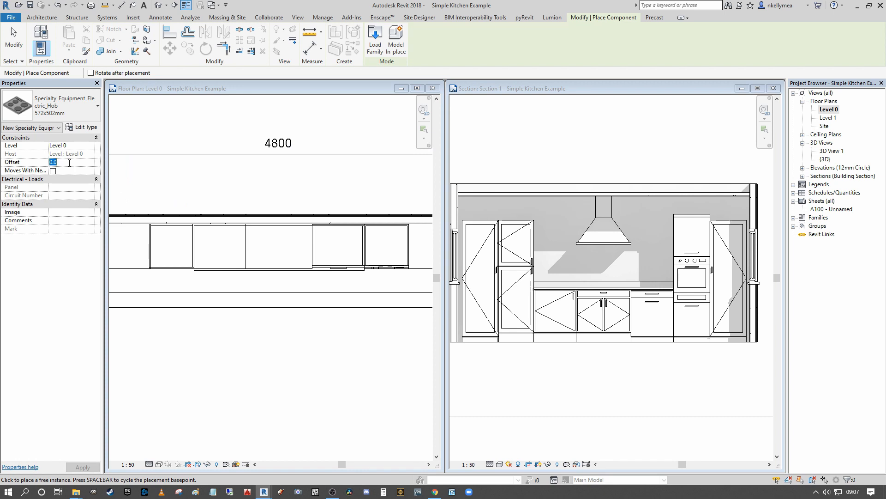
pyautogui.moveTo(285, 233); pyautogui.dragTo(285, 235, button='middle')
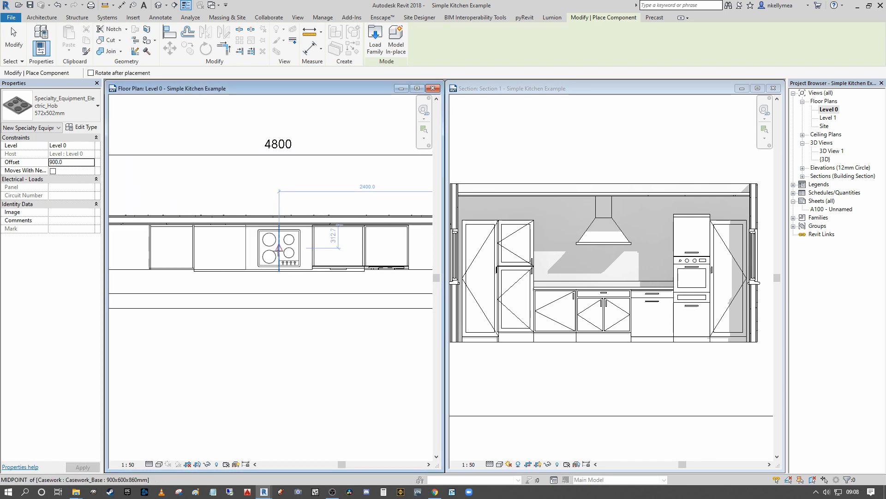
pyautogui.click(278, 248)
pyautogui.press('Escape')
pyautogui.press('Escape')
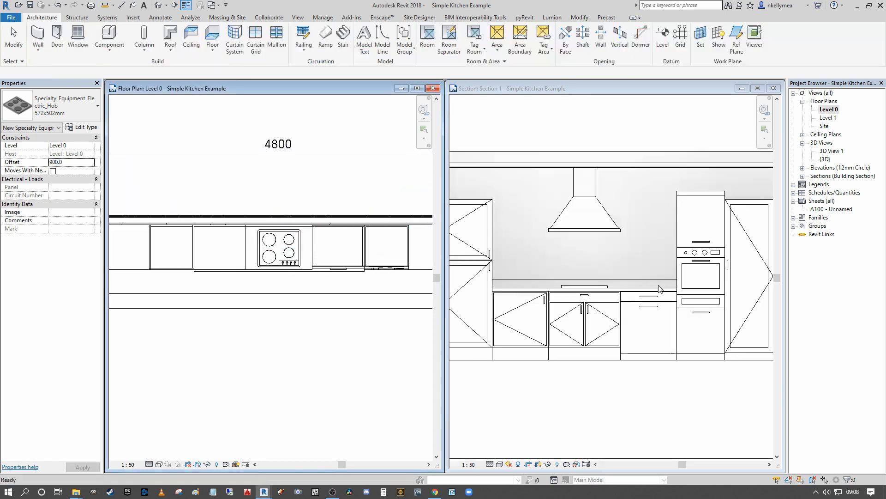
# Examine the hob's height relative to the countertop in the section view.
pyautogui.scroll(5, 555, 281)
pyautogui.scroll(-4, 554, 282)
pyautogui.scroll(5, 559, 274)
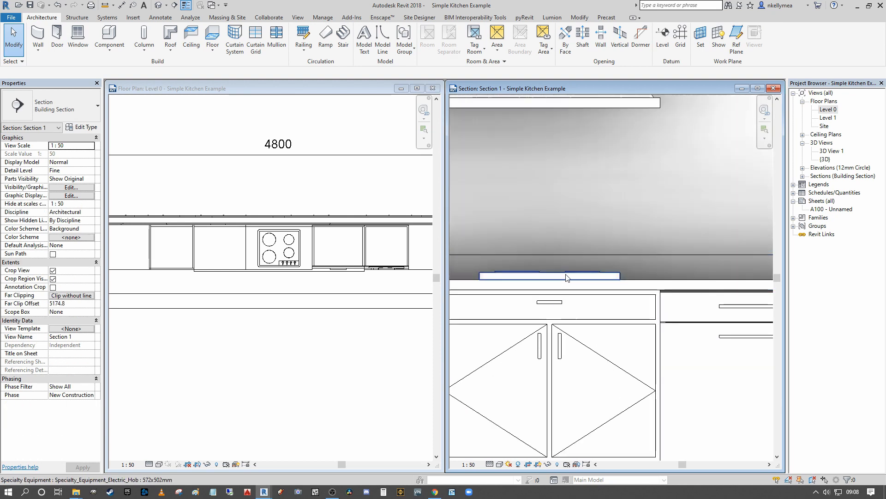
pyautogui.scroll(-2, 563, 262)
pyautogui.scroll(1, 568, 261)
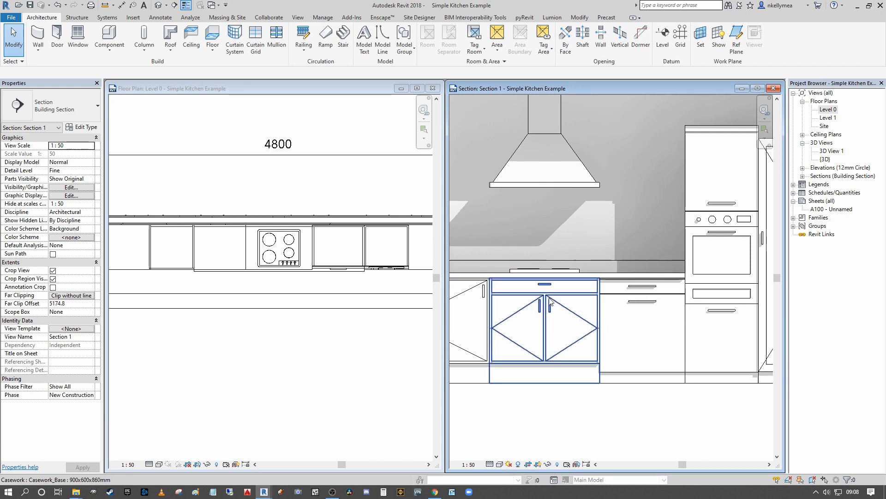
pyautogui.scroll(2, 554, 234)
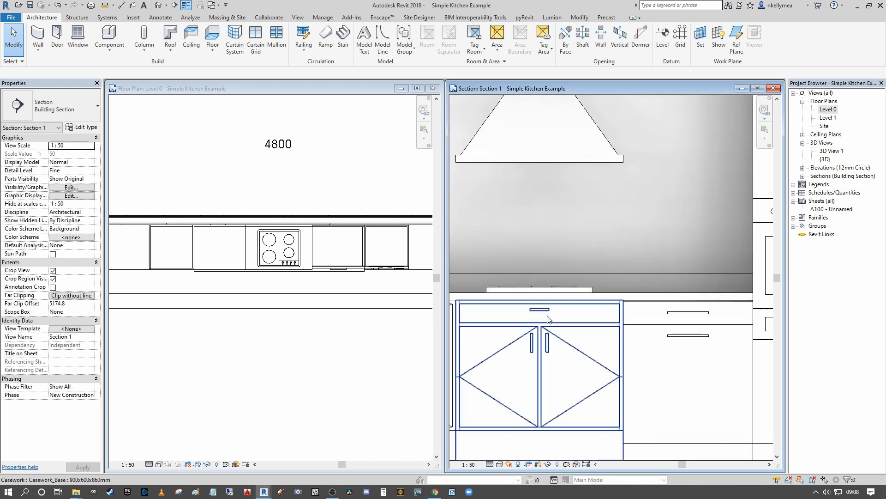
pyautogui.scroll(1, 551, 290)
pyautogui.scroll(2, 600, 282)
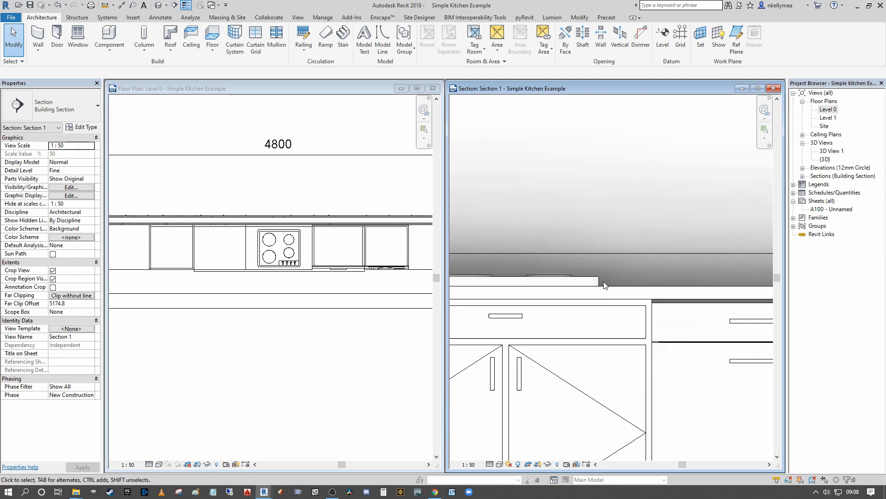
pyautogui.scroll(-3, 598, 281)
pyautogui.click(617, 285)
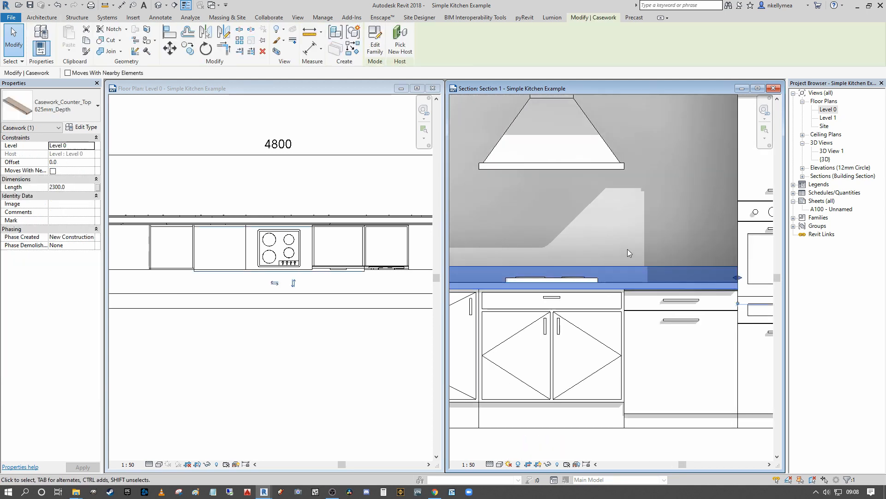
# Reduce the hob's offset so that it sits recessed into the countertop.
pyautogui.scroll(2, 540, 277)
pyautogui.click(540, 277)
pyautogui.scroll(1, 539, 277)
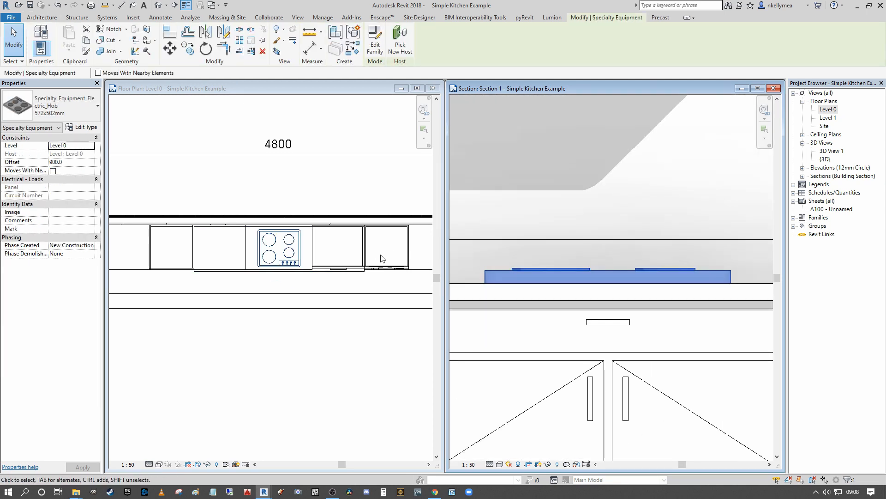
pyautogui.click(67, 163)
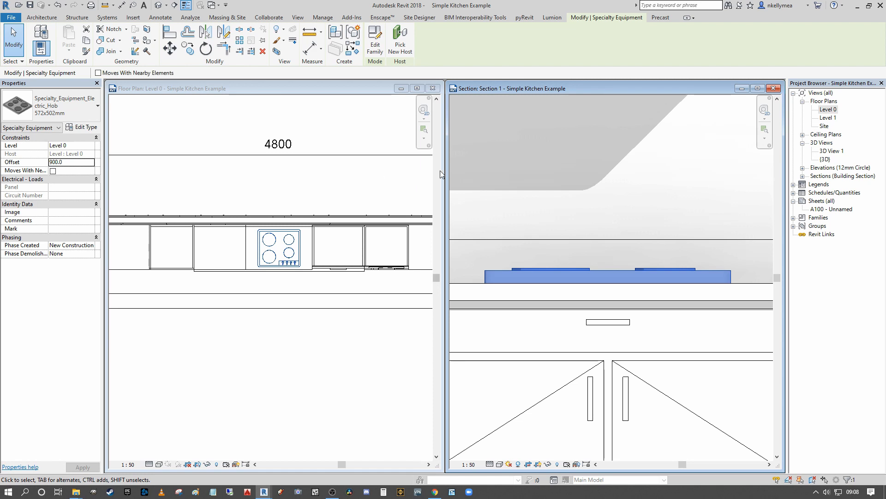
pyautogui.click(92, 161)
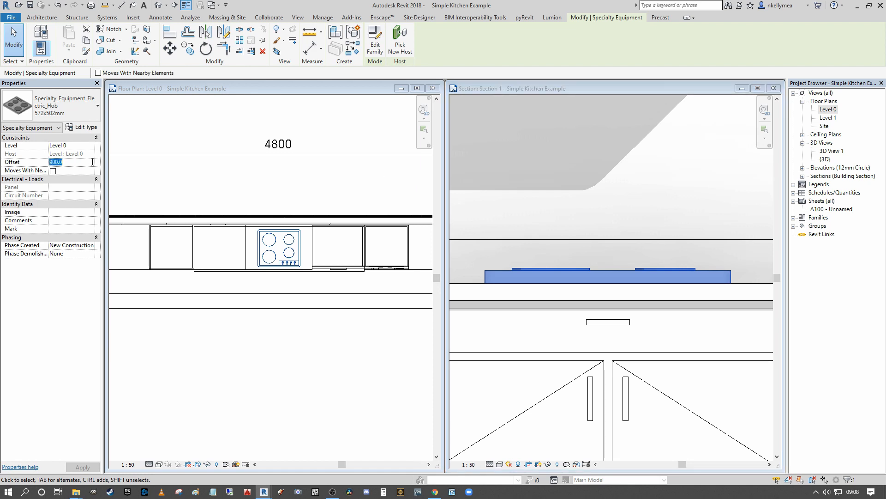
pyautogui.click(608, 187)
pyautogui.scroll(-2, 607, 186)
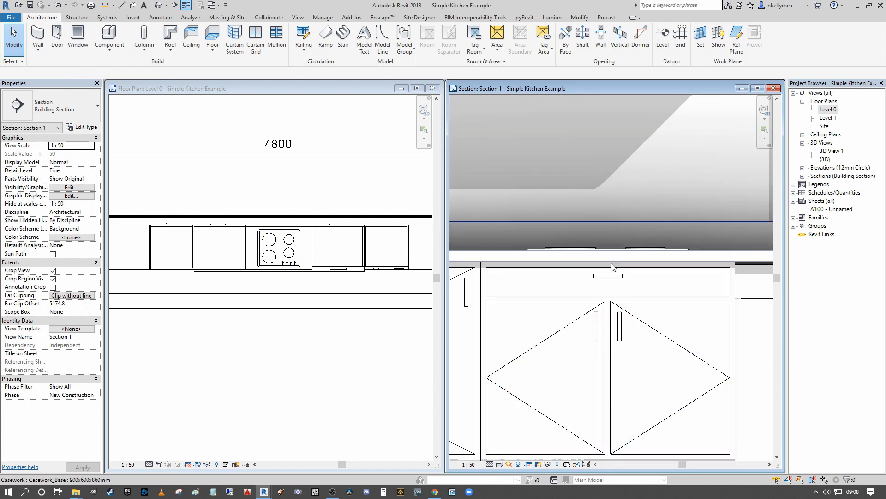
# Check how the recessed hob fits within the countertop and the whole kitchen run in the section view.
pyautogui.scroll(-2, 570, 240)
pyautogui.scroll(2, 631, 268)
pyautogui.click(637, 262)
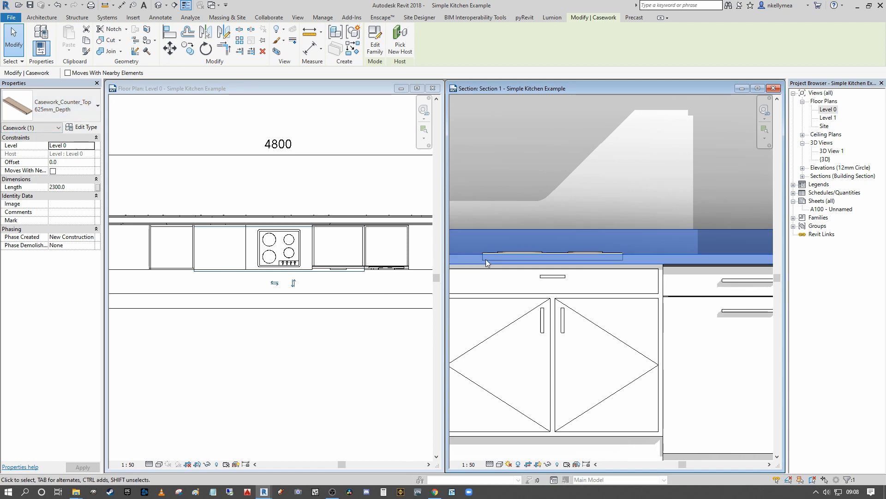
pyautogui.scroll(-2, 524, 257)
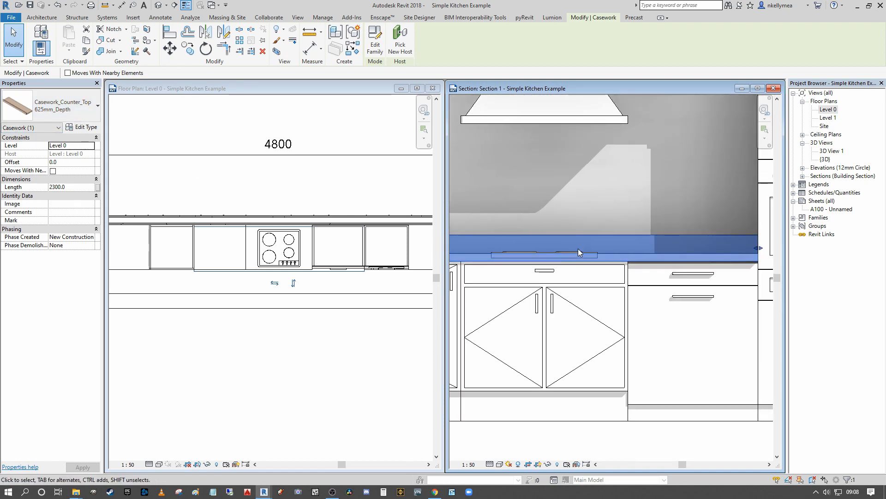
pyautogui.scroll(-2, 555, 225)
pyautogui.press('Escape')
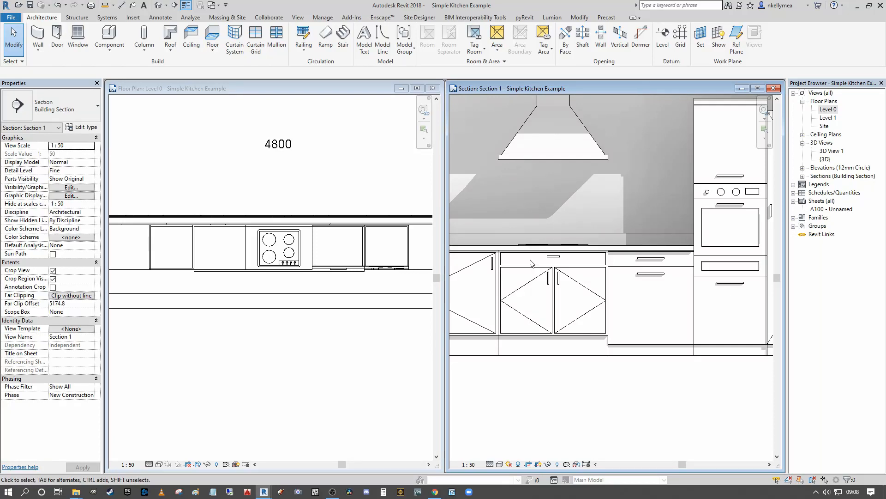
pyautogui.scroll(-3, 628, 360)
pyautogui.moveTo(613, 322); pyautogui.dragTo(644, 273, button='middle')
pyautogui.moveTo(597, 241); pyautogui.dragTo(594, 248, button='middle')
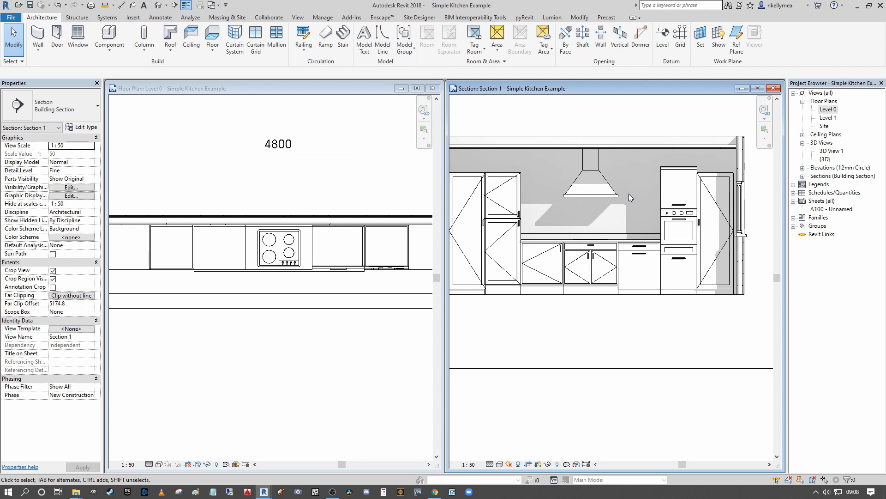
# Place two Casework_Wall_Unit_Dbl-Doors_2 600x300x600mm wall units on the back wall, one on each side of the exhaust hood.
pyautogui.scroll(2, 640, 195)
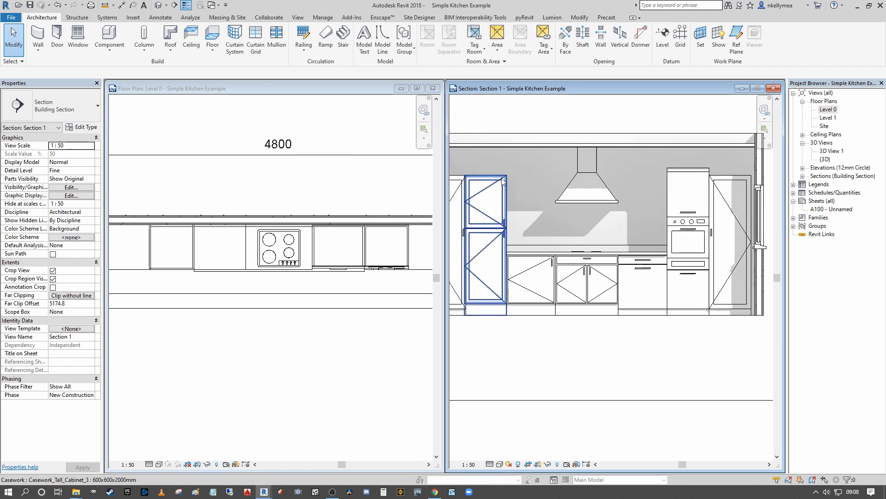
pyautogui.scroll(2, 655, 188)
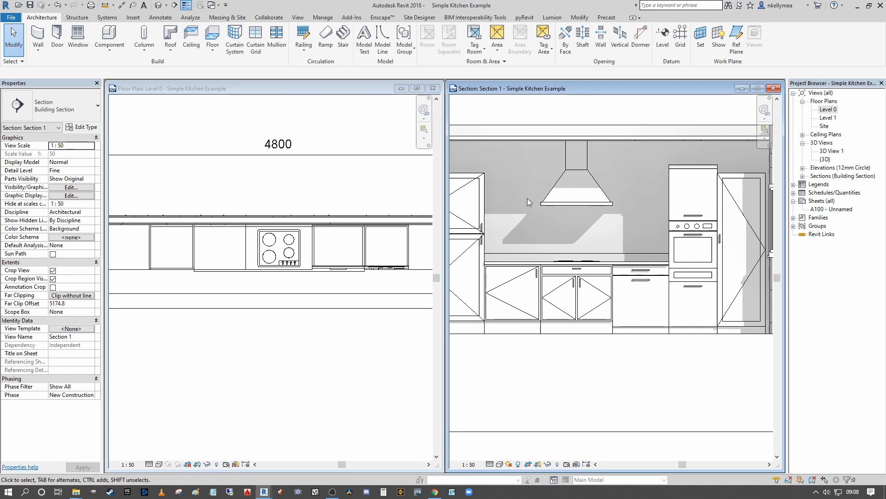
pyautogui.click(110, 34)
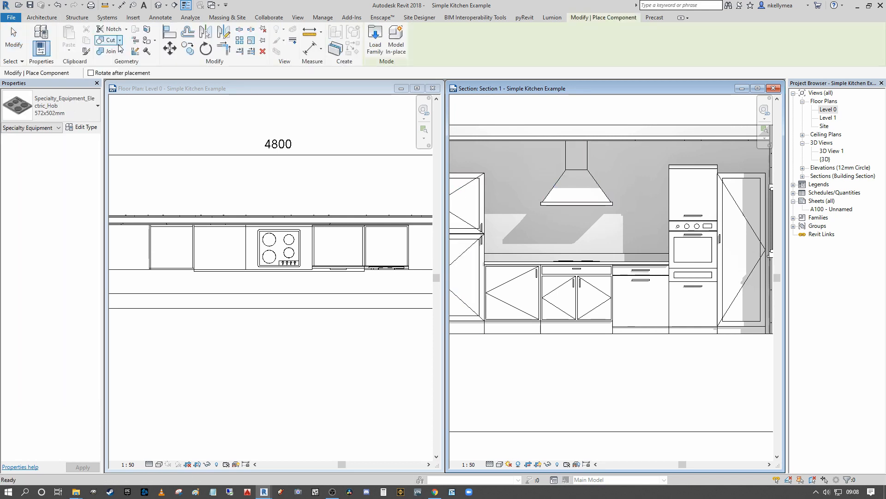
pyautogui.click(46, 99)
pyautogui.moveTo(173, 255); pyautogui.dragTo(187, 189)
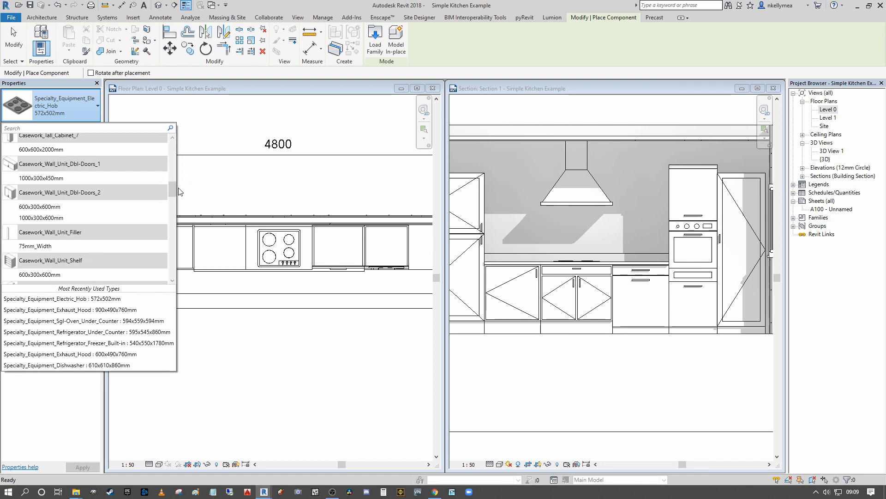
pyautogui.click(52, 209)
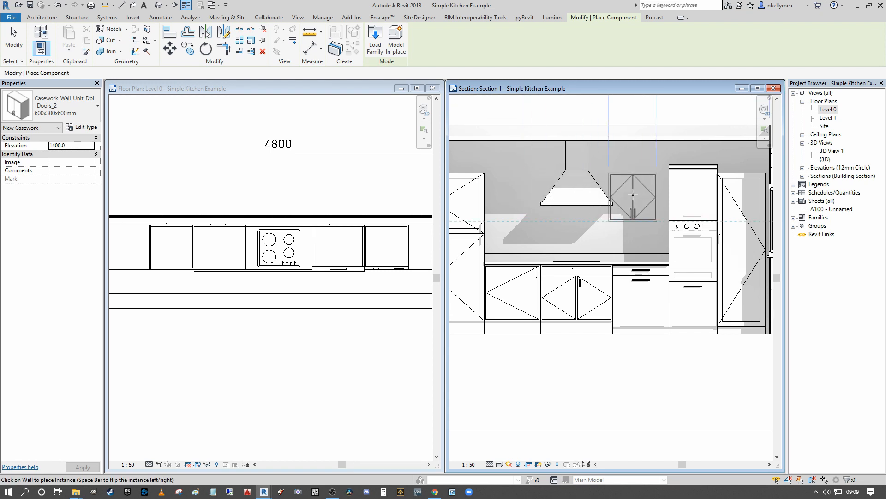
pyautogui.click(640, 188)
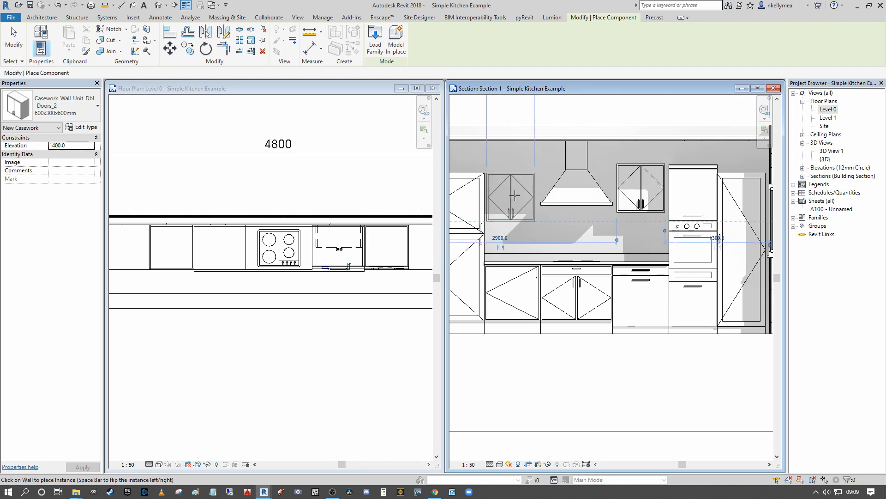
pyautogui.click(511, 194)
pyautogui.press('Escape')
pyautogui.press('Escape')
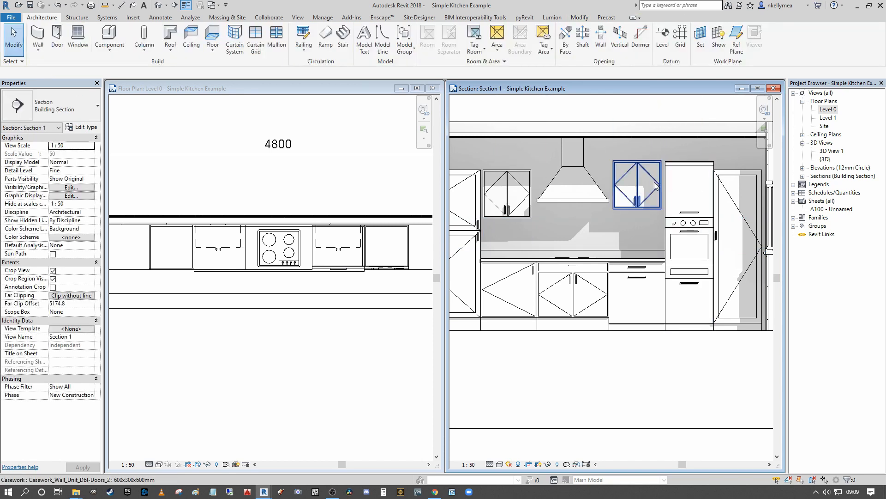
# Align the wall unit beside the oven tower with the tower's side and top edge.
pyautogui.scroll(3, 660, 174)
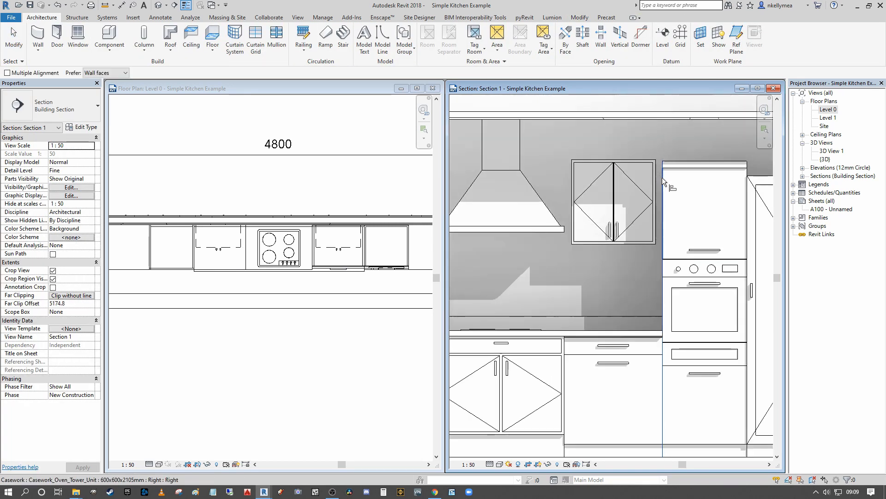
pyautogui.scroll(3, 671, 167)
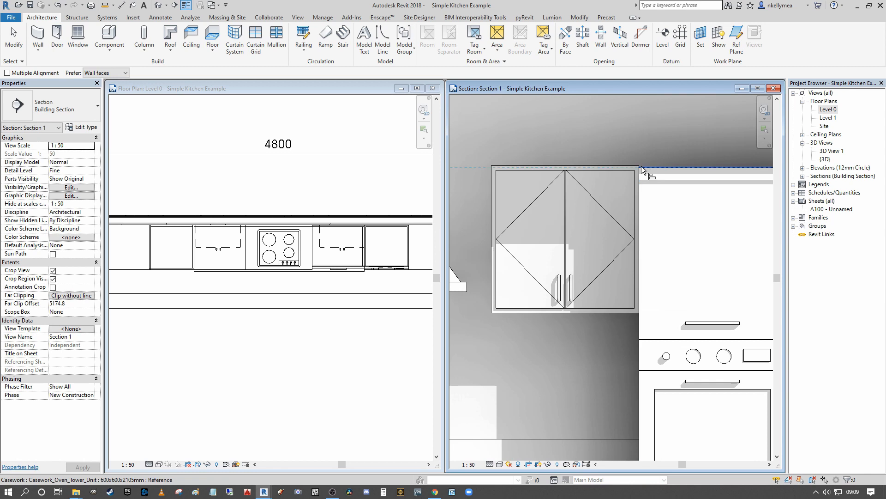
pyautogui.scroll(-5, 630, 161)
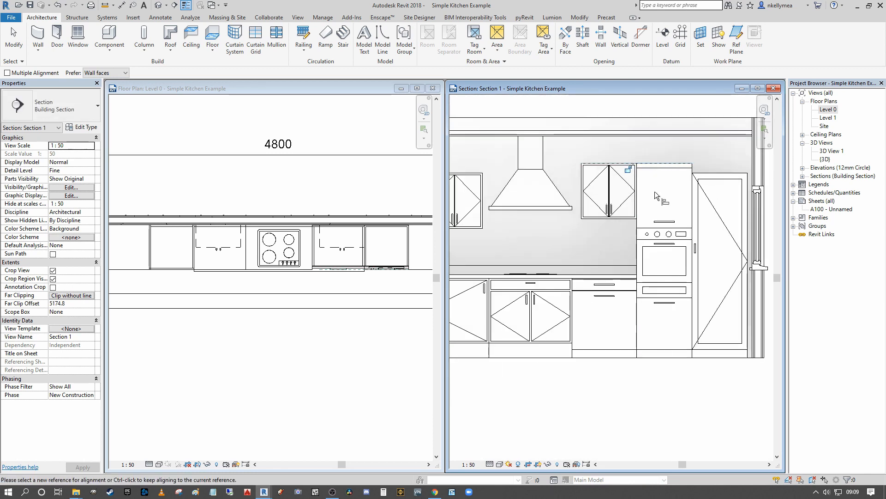
# Align the other wall unit's top with the first wall unit's top and its side with the adjacent tall cabinet.
pyautogui.scroll(-2, 655, 192)
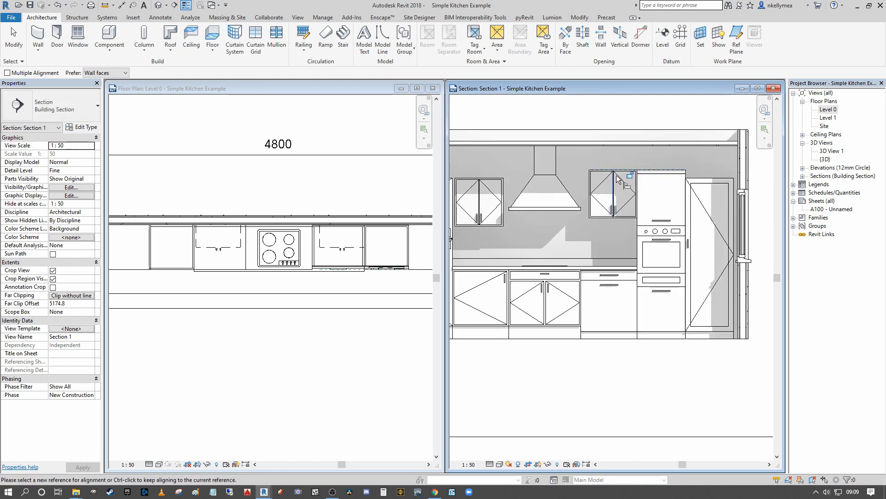
pyautogui.scroll(4, 618, 185)
pyautogui.scroll(-3, 683, 166)
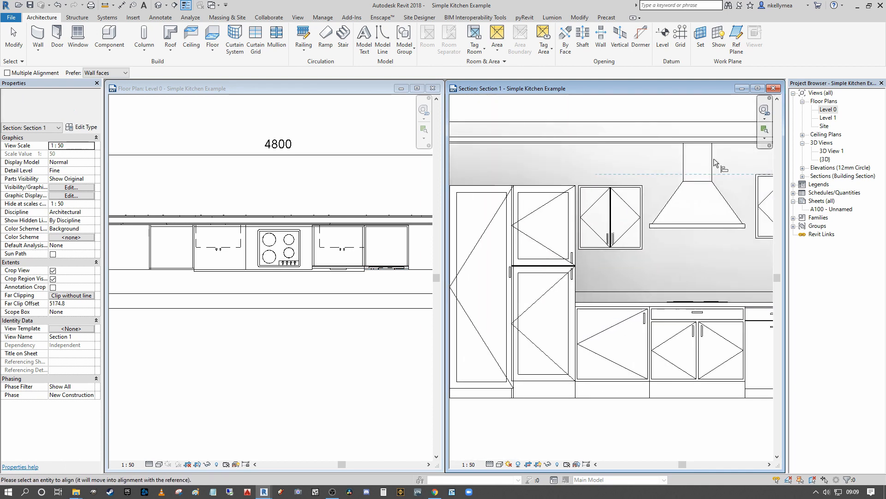
pyautogui.scroll(2, 577, 196)
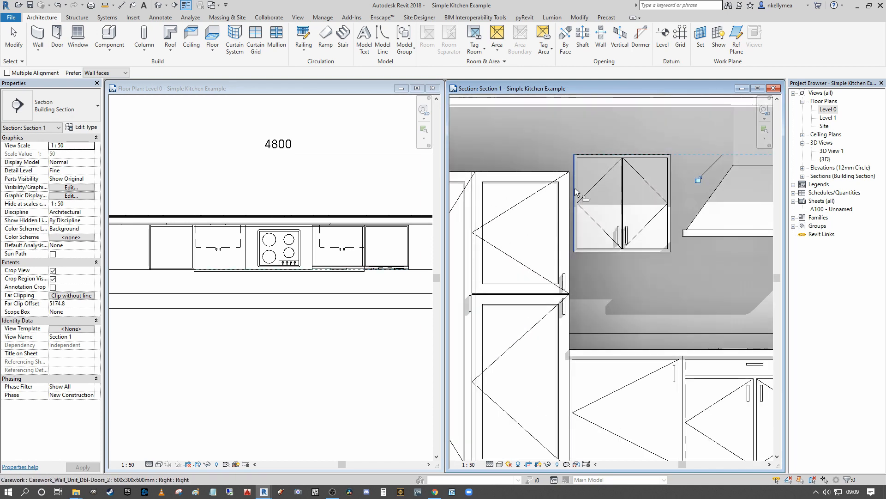
pyautogui.scroll(2, 568, 194)
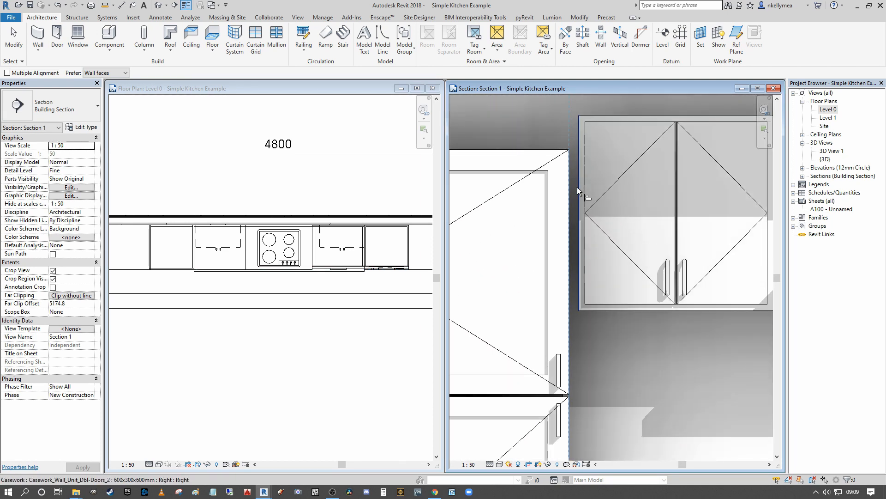
pyautogui.scroll(-5, 577, 187)
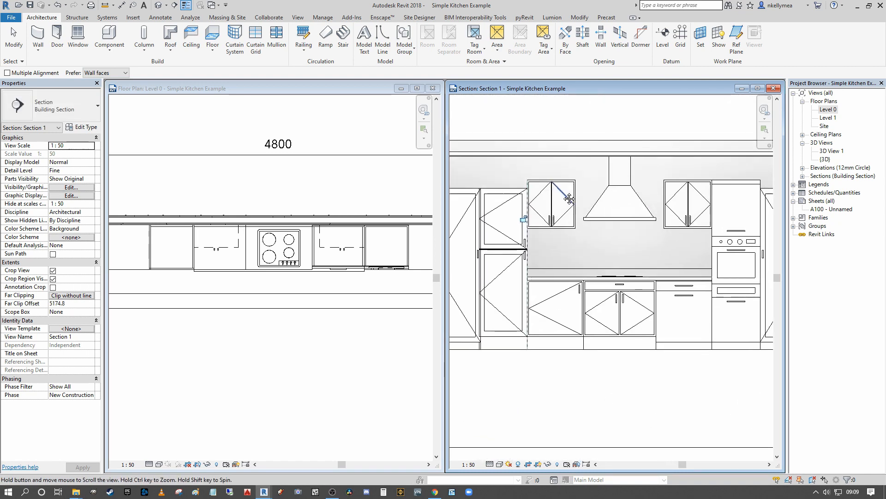
# Compare the tops of the wall units, oven tower and tall cabinets, and check the oven tower's type size.
pyautogui.press('Escape')
pyautogui.scroll(2, 572, 206)
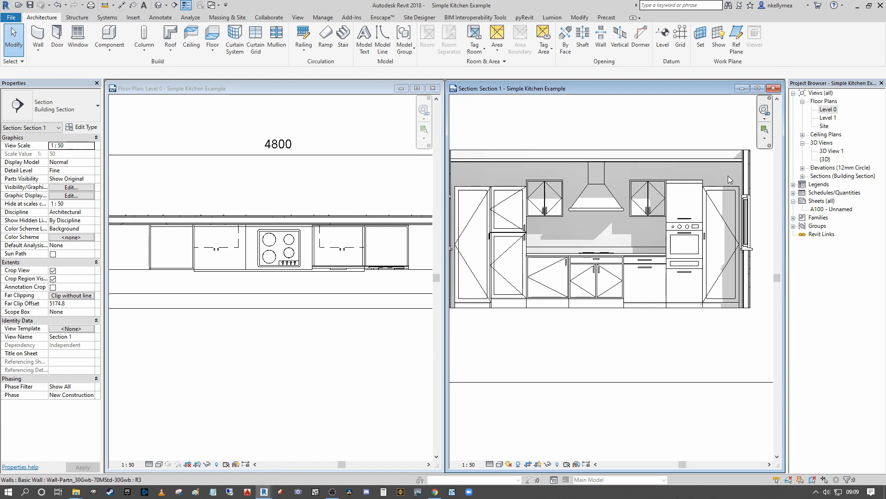
pyautogui.scroll(1, 727, 181)
pyautogui.moveTo(555, 179); pyautogui.dragTo(517, 177, button='middle')
pyautogui.moveTo(611, 202)
pyautogui.mouseDown(button='middle')
pyautogui.moveTo(558, 181)
pyautogui.moveTo(609, 207)
pyautogui.mouseUp(button='middle')
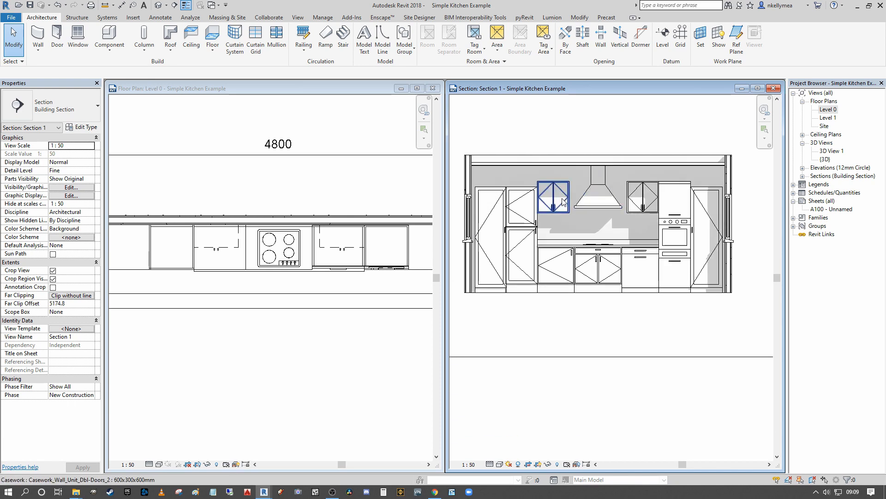
pyautogui.scroll(1, 476, 180)
pyautogui.moveTo(505, 179); pyautogui.dragTo(435, 168, button='middle')
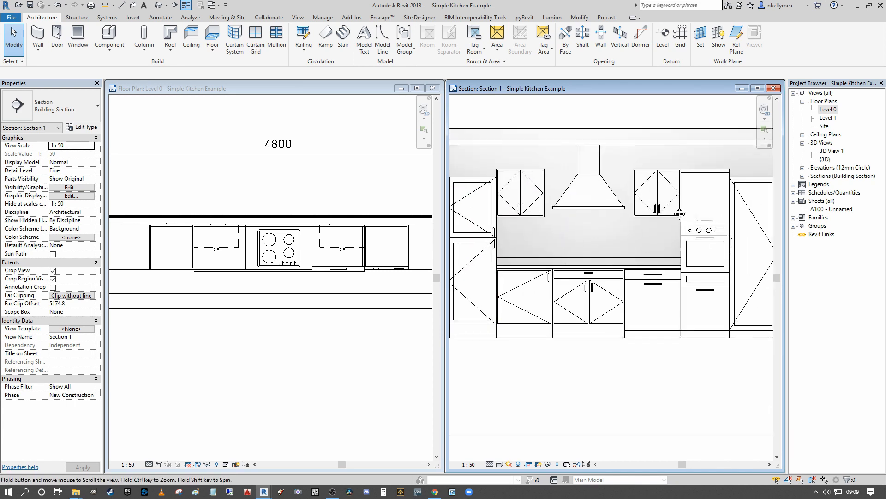
pyautogui.click(646, 203)
pyautogui.moveTo(636, 205); pyautogui.dragTo(525, 208, button='middle')
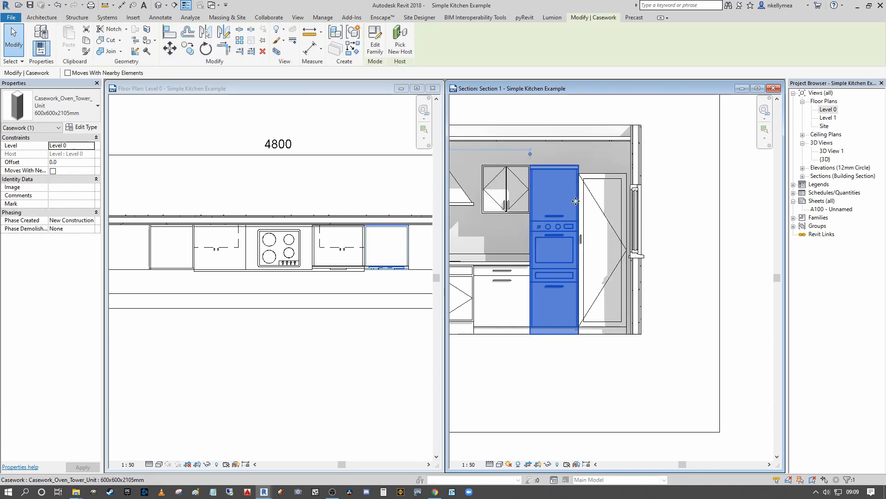
pyautogui.moveTo(584, 231); pyautogui.dragTo(610, 227, button='middle')
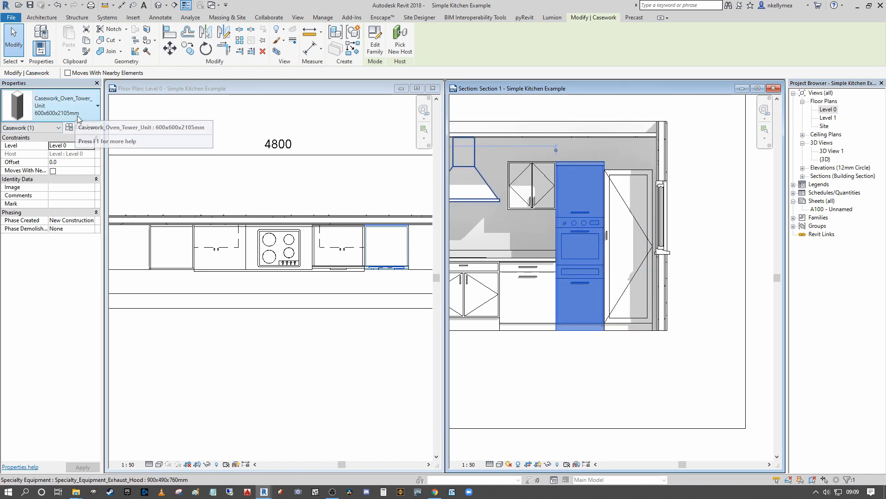
pyautogui.scroll(-2, 369, 183)
pyautogui.scroll(-2, 556, 235)
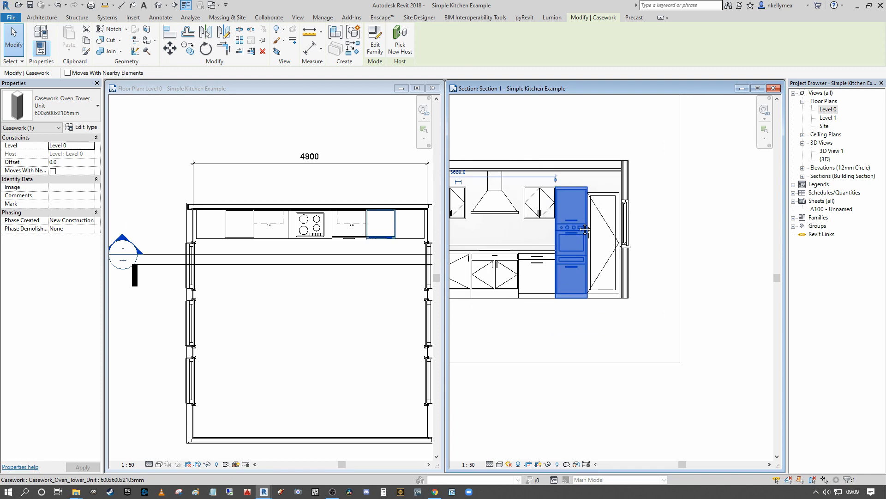
pyautogui.moveTo(572, 236); pyautogui.dragTo(674, 230, button='middle')
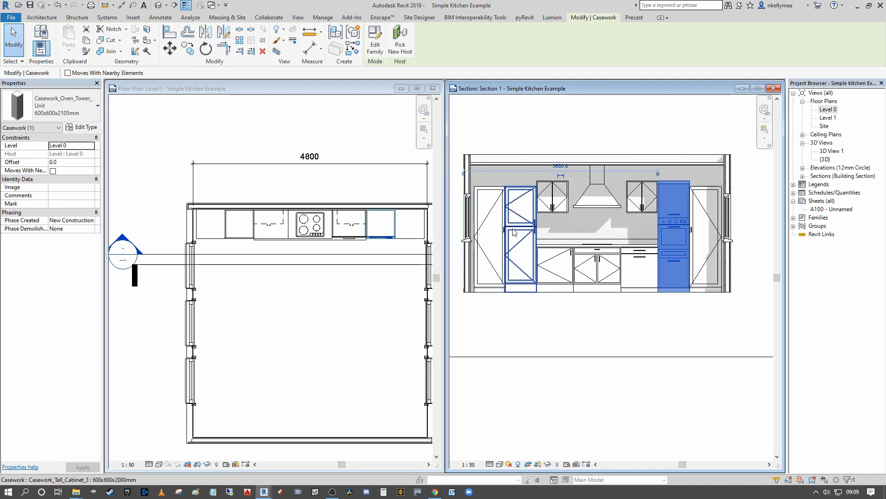
pyautogui.scroll(2, 678, 187)
pyautogui.scroll(-2, 696, 189)
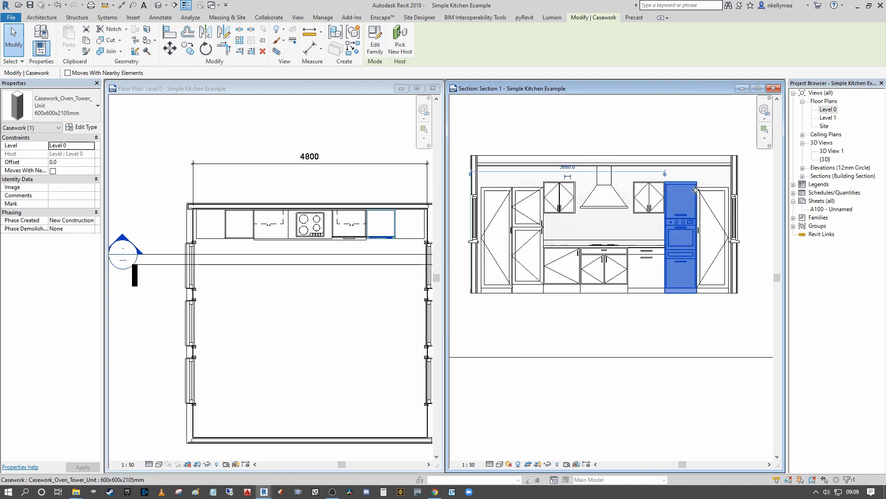
# Rename the type of the two outer Casework_Tall_Cabinet_7 cabinets as 600x600x2105mm and set its height to 2105 mm.
pyautogui.click(708, 210)
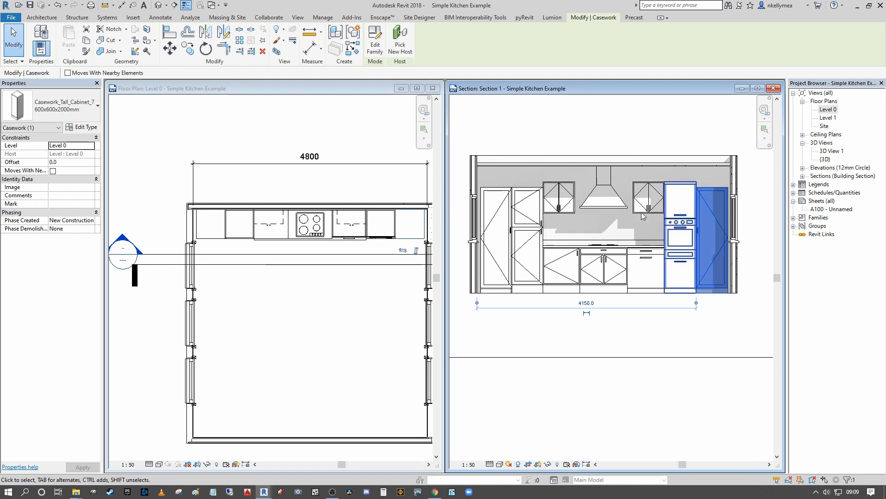
pyautogui.keyDown('ctrl'); pyautogui.click(498, 216); pyautogui.keyUp('ctrl')
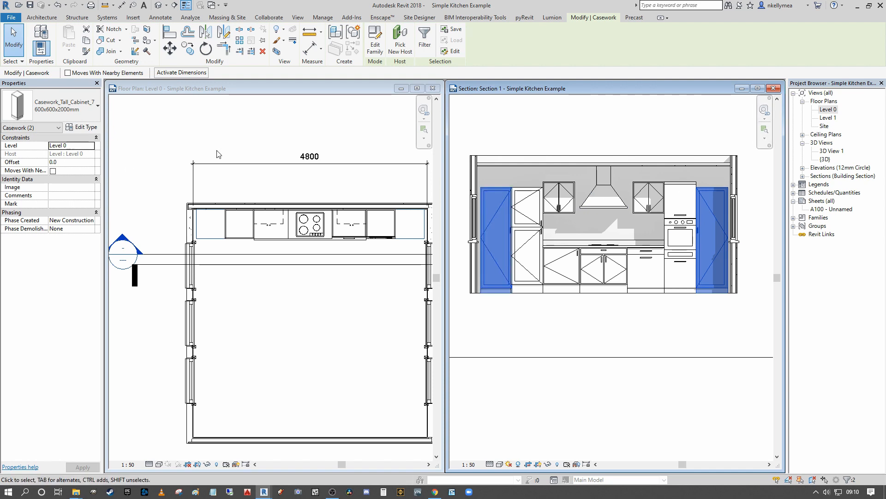
pyautogui.click(86, 128)
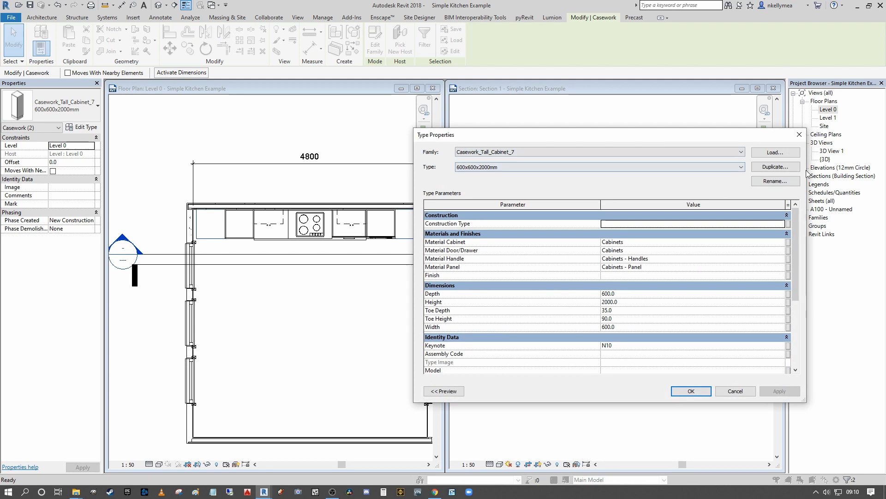
pyautogui.click(780, 181)
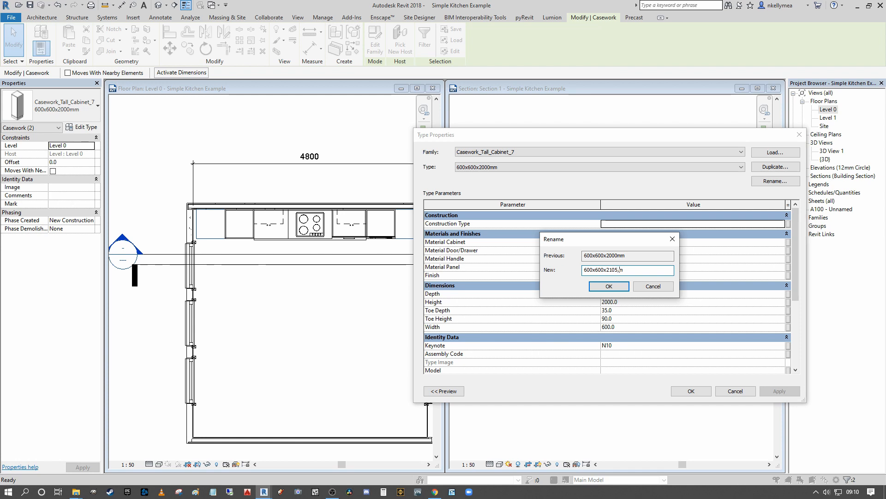
pyautogui.press('Return')
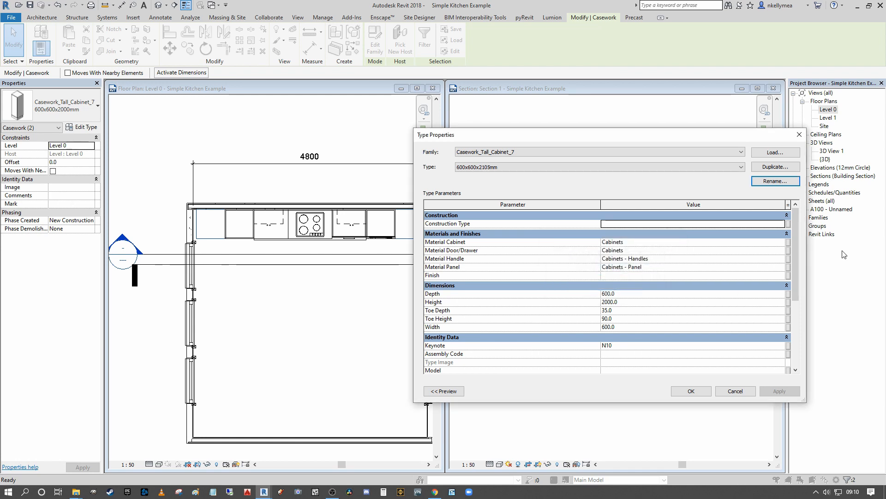
pyautogui.click(653, 302)
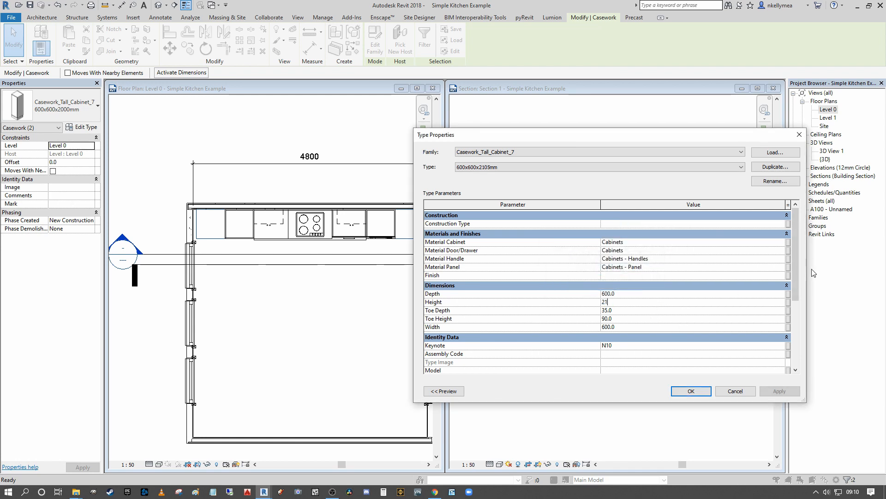
pyautogui.click(699, 396)
pyautogui.click(699, 319)
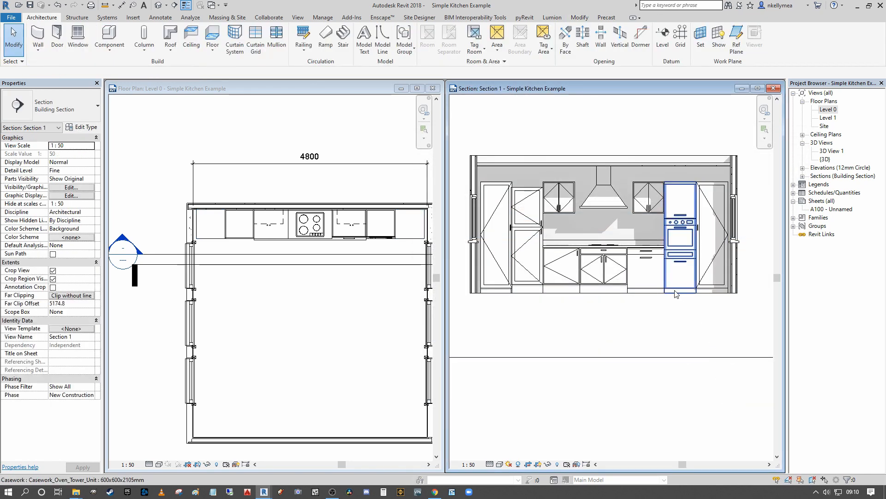
# Move the leftmost tall cabinet horizontally so its side edge meets the side of the adjacent two-door tall cabinet.
pyautogui.scroll(1, 692, 249)
pyautogui.scroll(1, 497, 189)
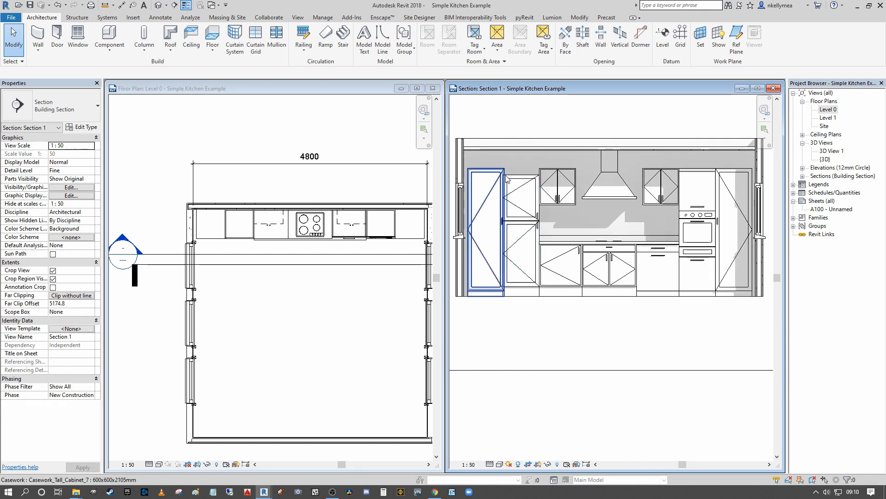
pyautogui.click(496, 190)
pyautogui.scroll(2, 497, 190)
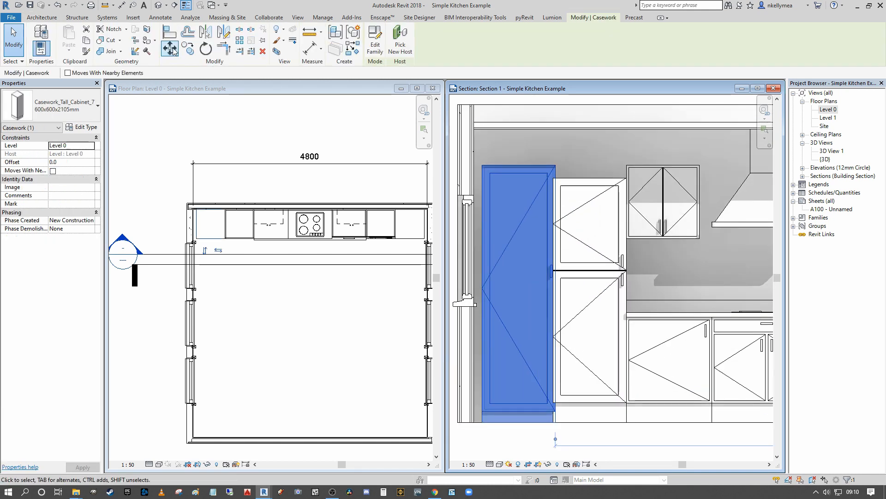
pyautogui.click(170, 48)
pyautogui.scroll(3, 592, 186)
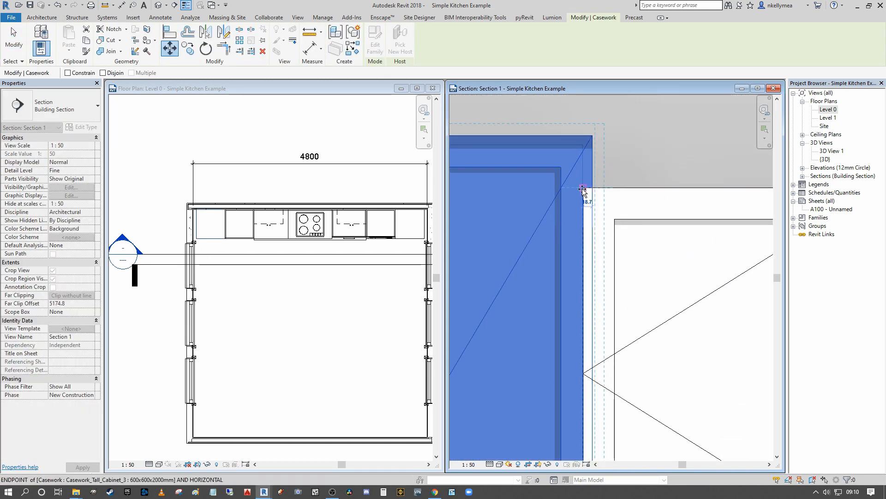
pyautogui.scroll(-3, 600, 176)
pyautogui.press('Escape')
pyautogui.press('Escape')
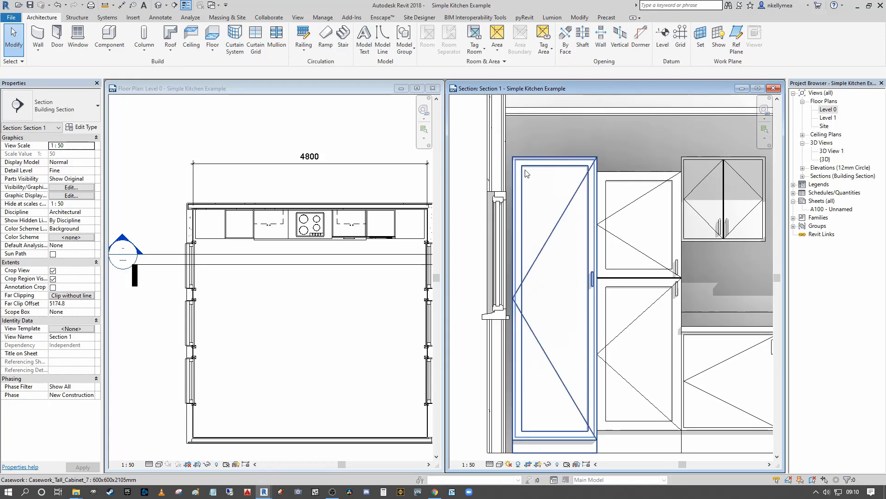
pyautogui.scroll(-2, 526, 173)
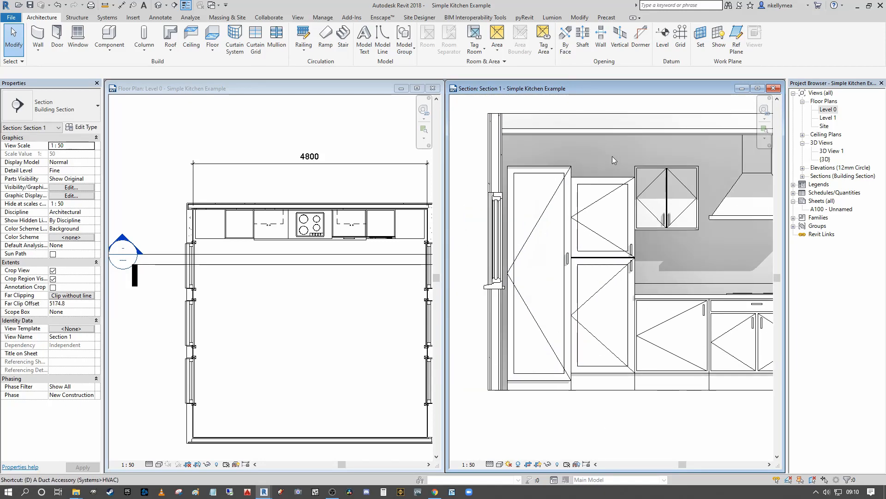
pyautogui.press('d')
pyautogui.press('i')
pyautogui.scroll(4, 510, 167)
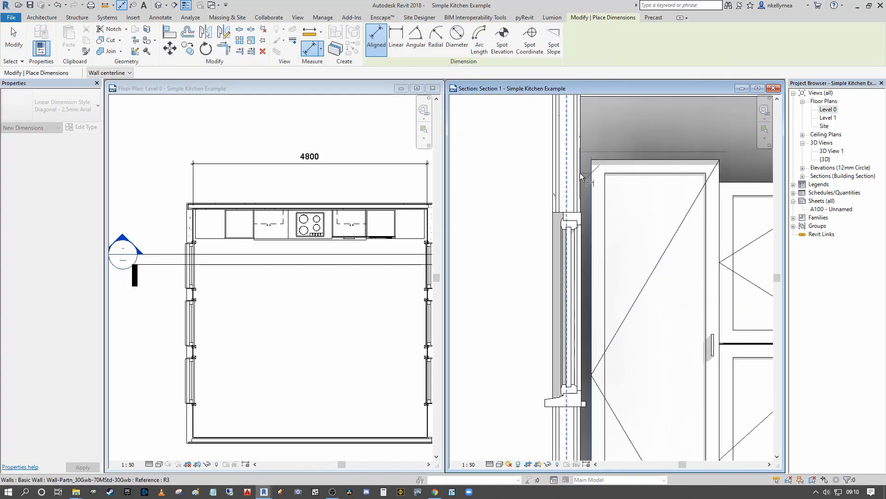
pyautogui.press('Escape')
pyautogui.press('Escape')
pyautogui.scroll(-4, 467, 172)
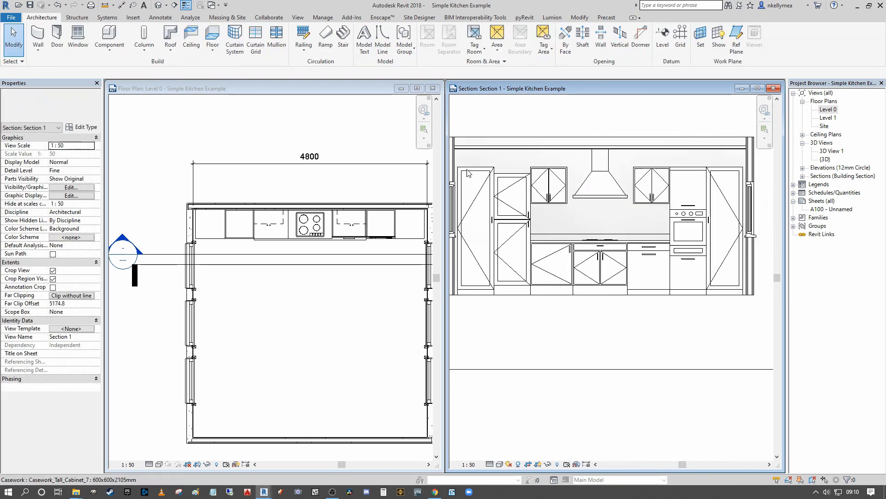
# Rename the two-door Casework_Tall_Cabinet_3 type as 600x600x2105mm and set its height to 2105 mm.
pyautogui.click(517, 226)
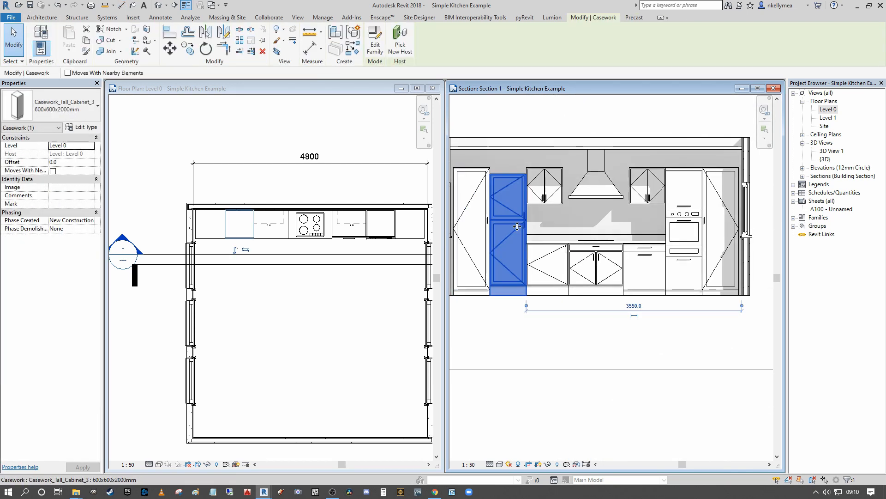
pyautogui.click(85, 128)
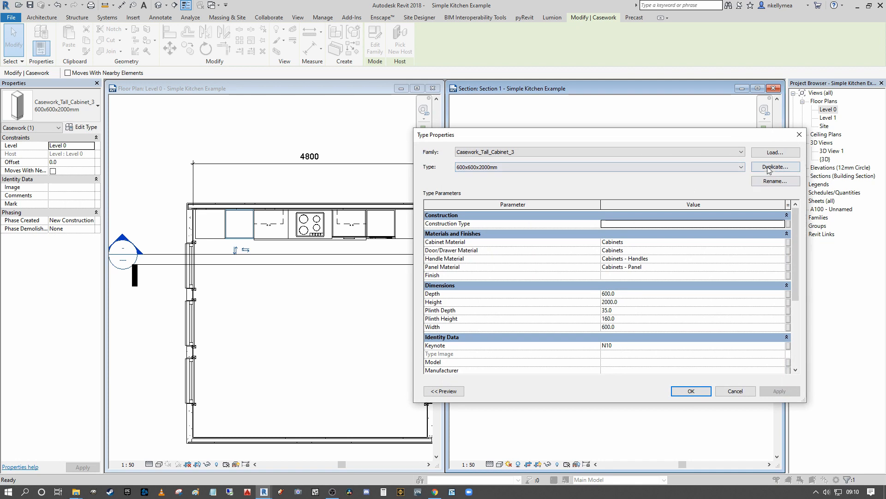
pyautogui.click(775, 181)
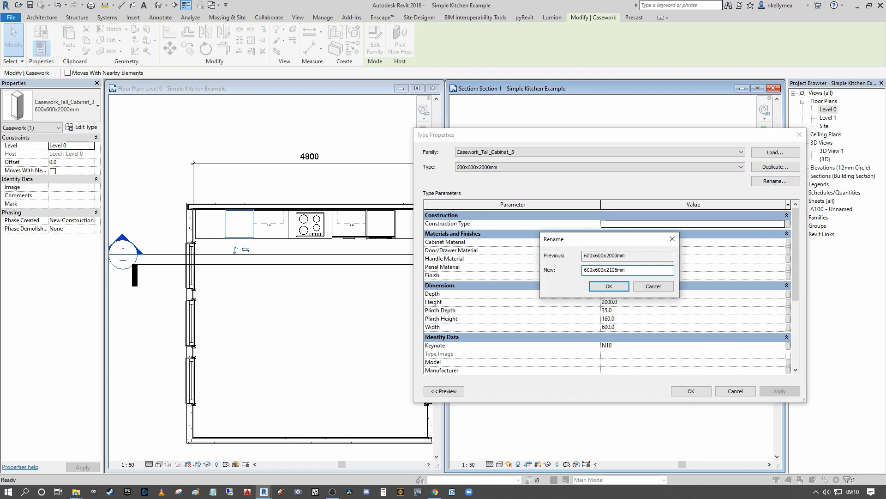
pyautogui.click(609, 286)
pyautogui.click(635, 303)
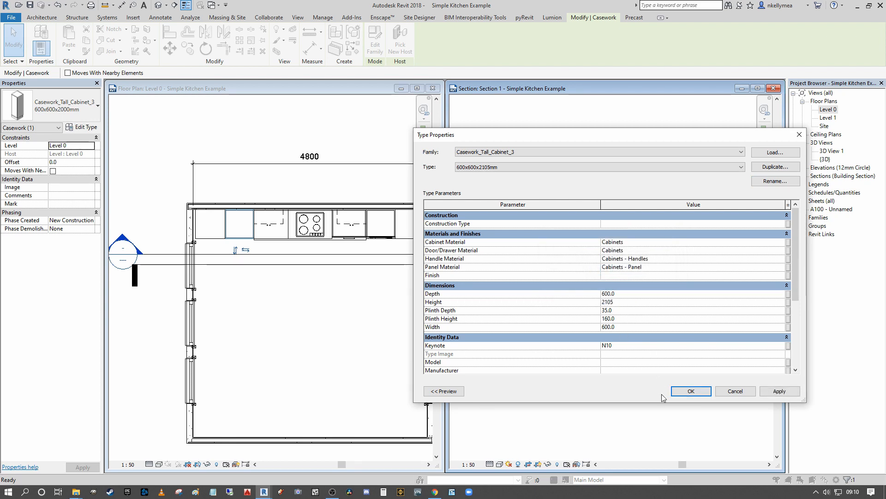
pyautogui.click(707, 387)
pyautogui.click(639, 342)
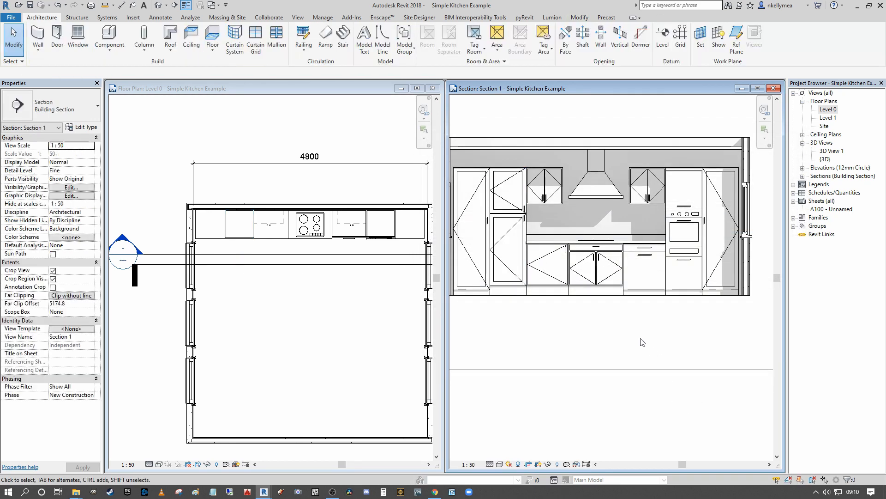
# Examine the whole kitchen run in section and compare the plinth heights along the base and tall cabinets.
pyautogui.scroll(2, 656, 238)
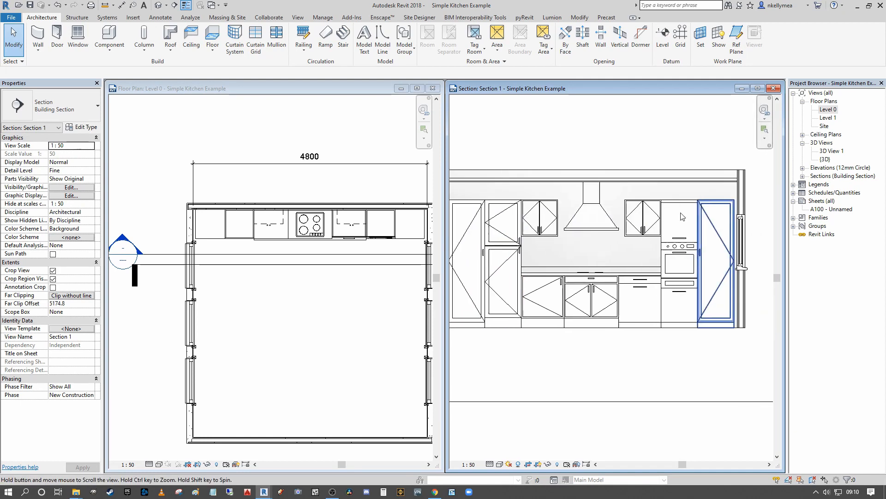
pyautogui.moveTo(599, 255); pyautogui.dragTo(621, 244, button='middle')
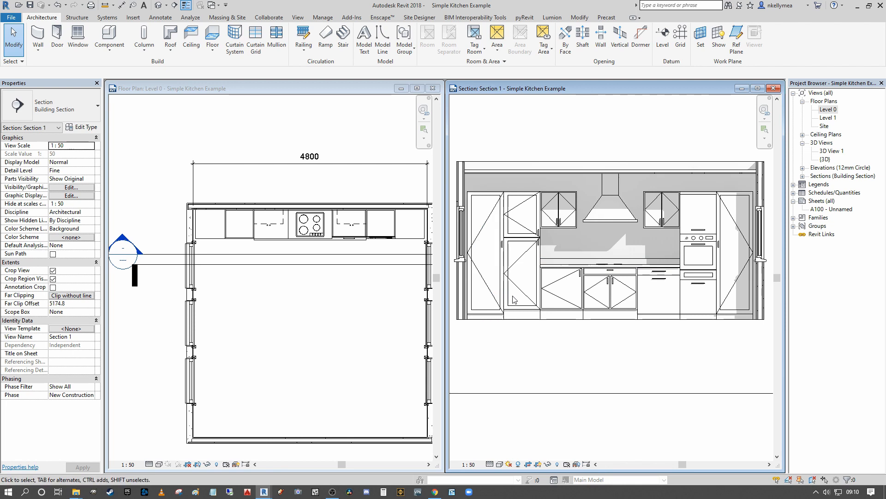
pyautogui.scroll(3, 673, 329)
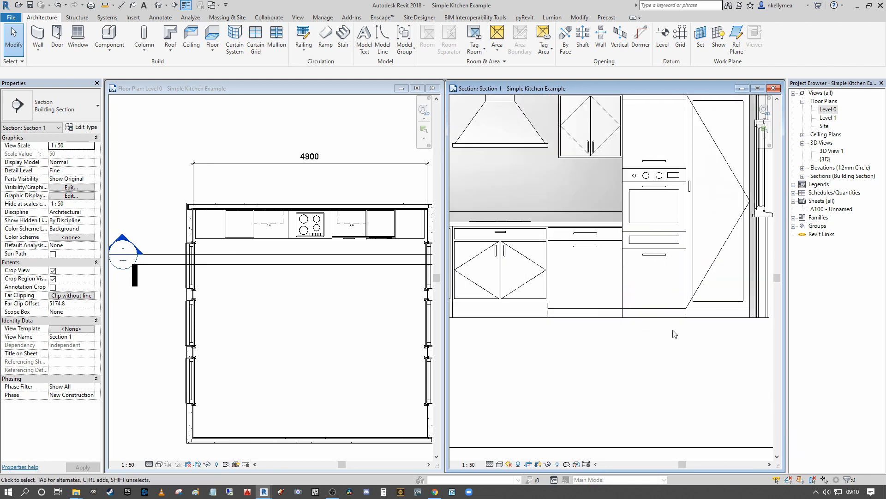
pyautogui.scroll(-2, 628, 309)
pyautogui.scroll(3, 592, 315)
pyautogui.moveTo(584, 312); pyautogui.dragTo(708, 308, button='middle')
pyautogui.scroll(-1, 614, 312)
pyautogui.scroll(-1, 670, 297)
pyautogui.moveTo(623, 295); pyautogui.dragTo(666, 298, button='middle')
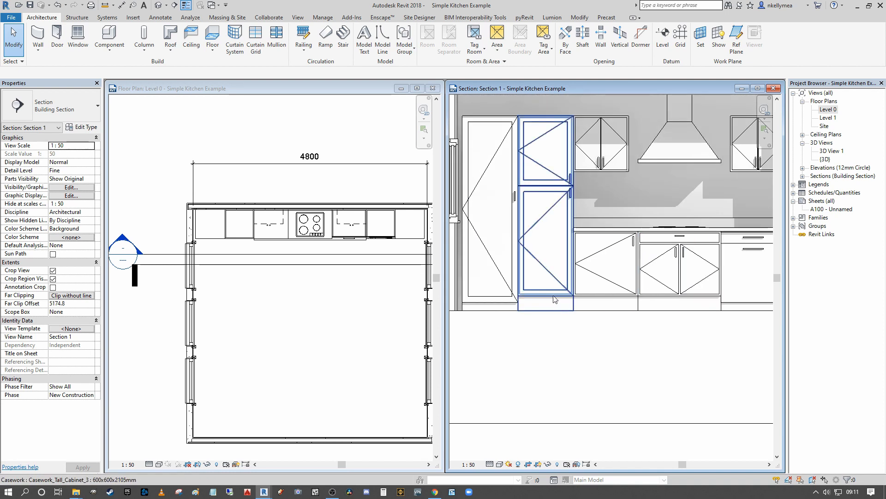
pyautogui.scroll(-1, 554, 301)
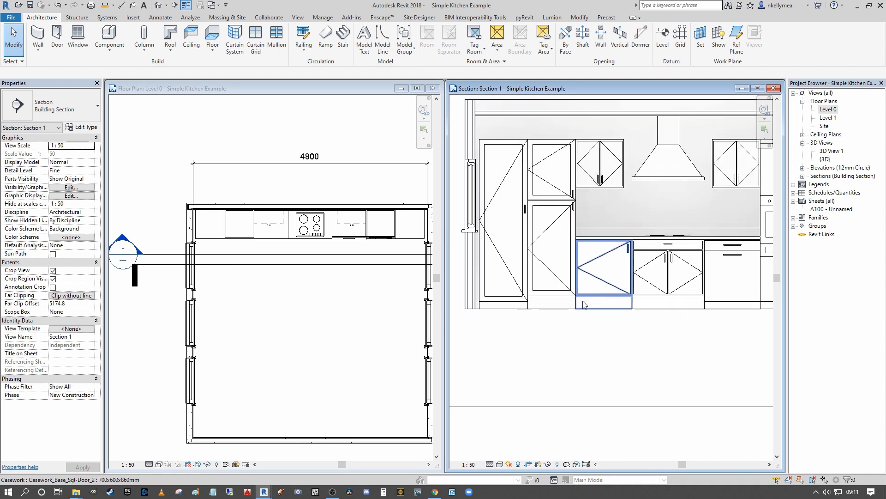
# Set the plinth height of the two-door Casework_Tall_Cabinet_3 type to 90 mm.
pyautogui.click(555, 304)
pyautogui.click(82, 127)
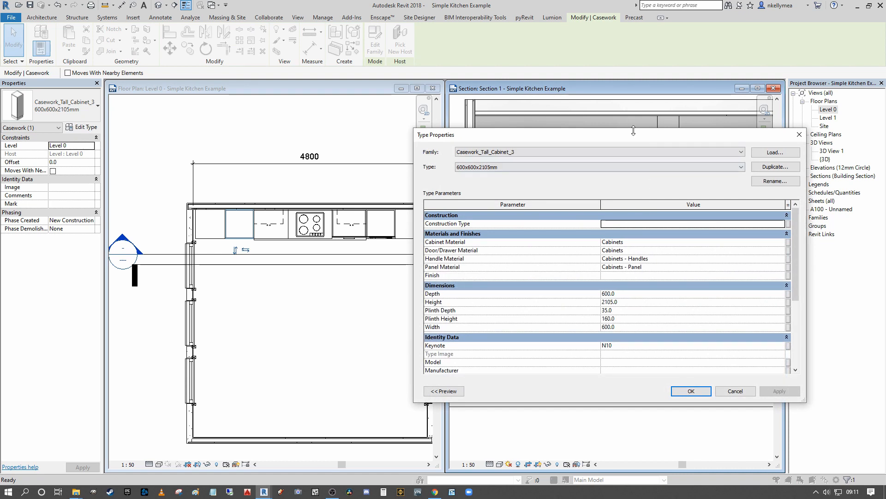
pyautogui.moveTo(634, 131); pyautogui.dragTo(294, 106)
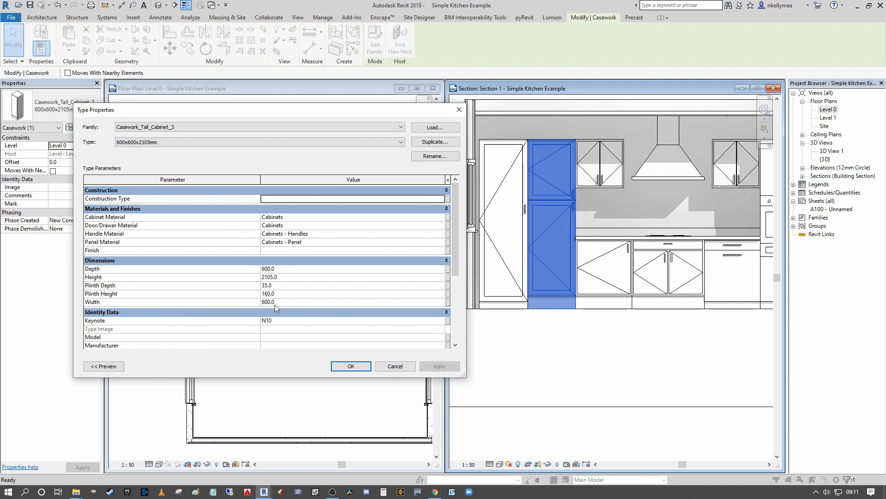
pyautogui.write('90')
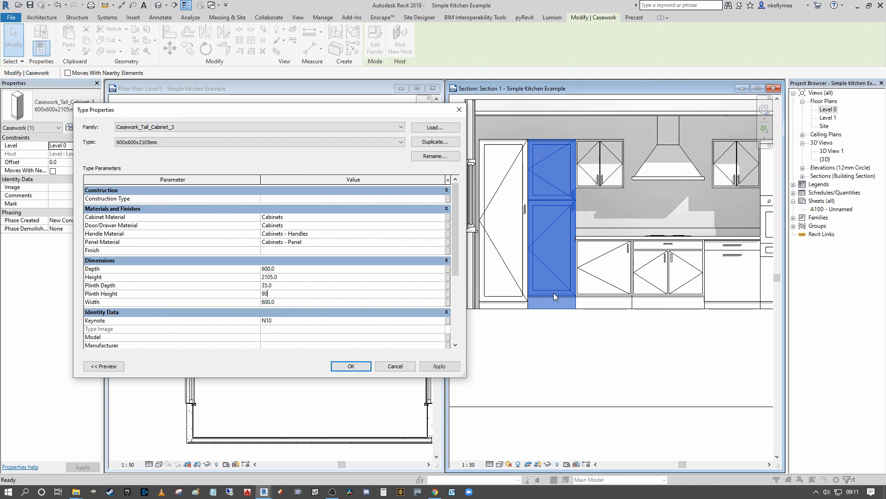
pyautogui.click(440, 368)
pyautogui.click(351, 366)
pyautogui.click(574, 358)
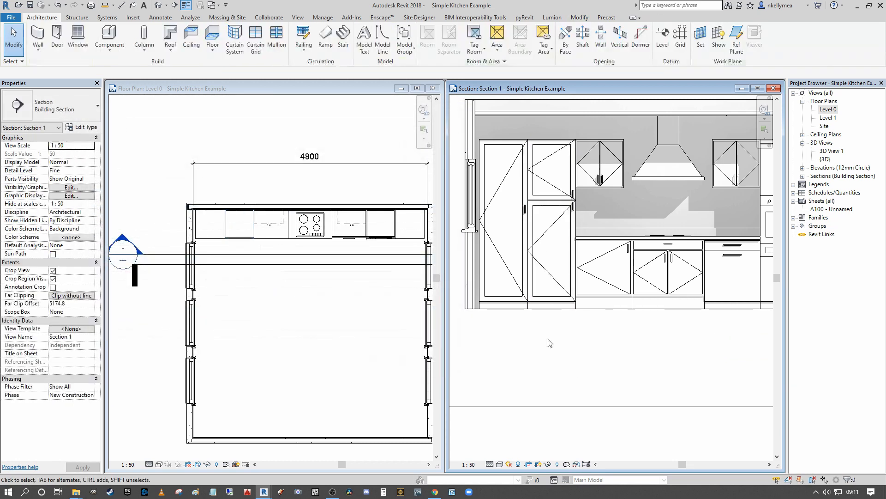
# Change the plinth height of the single-door 700x600x860mm base cabinet type to match the adjacent tall cabinets' plinths.
pyautogui.scroll(4, 533, 301)
pyautogui.scroll(-3, 533, 302)
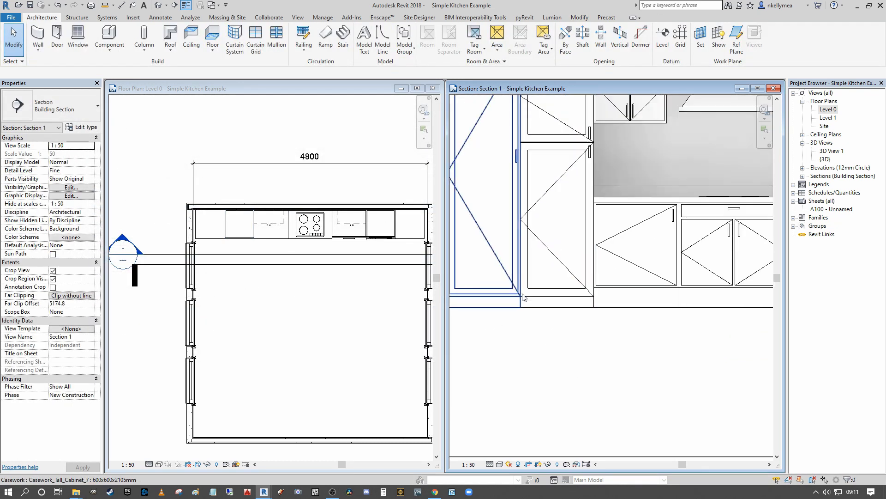
pyautogui.scroll(2, 647, 338)
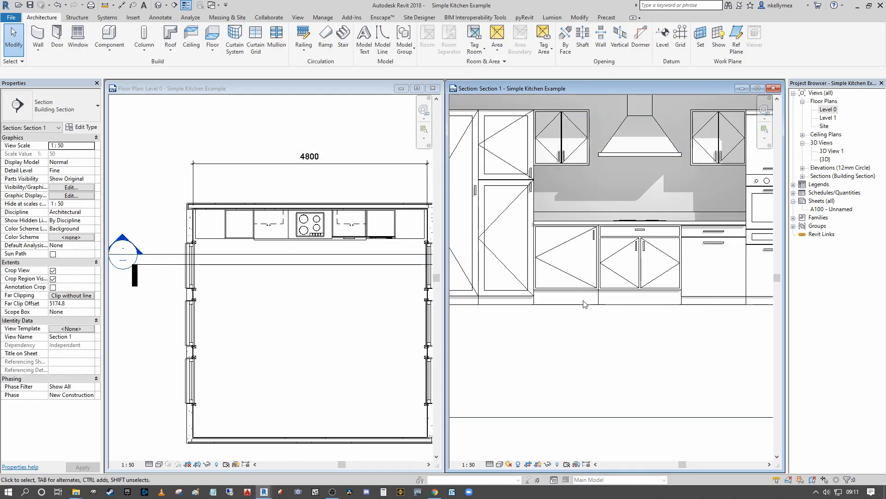
pyautogui.click(565, 264)
pyautogui.click(76, 128)
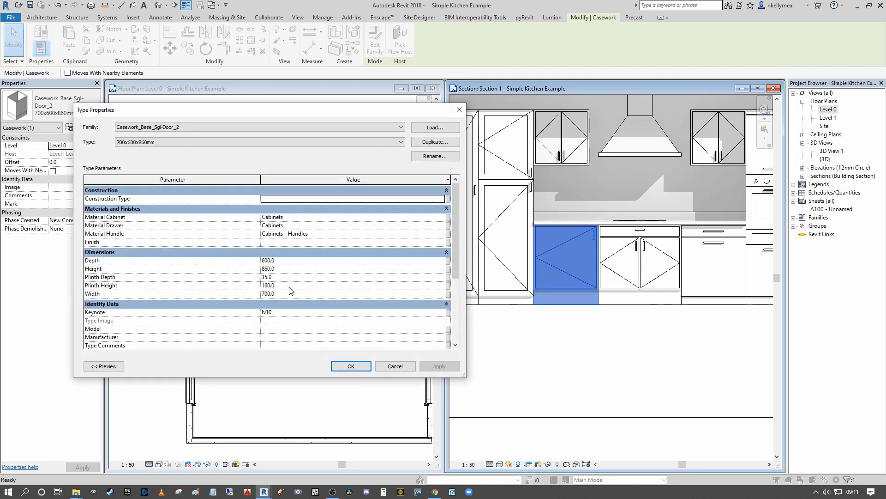
pyautogui.click(333, 287)
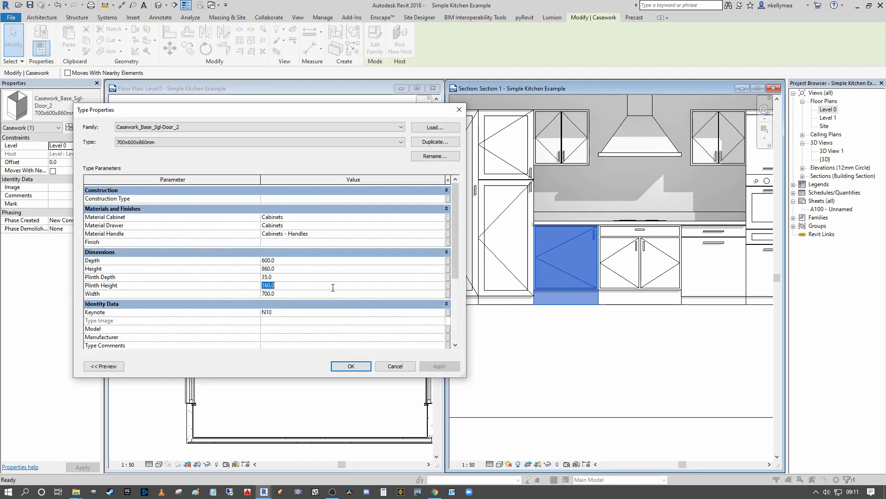
pyautogui.click(350, 366)
pyautogui.press('Escape')
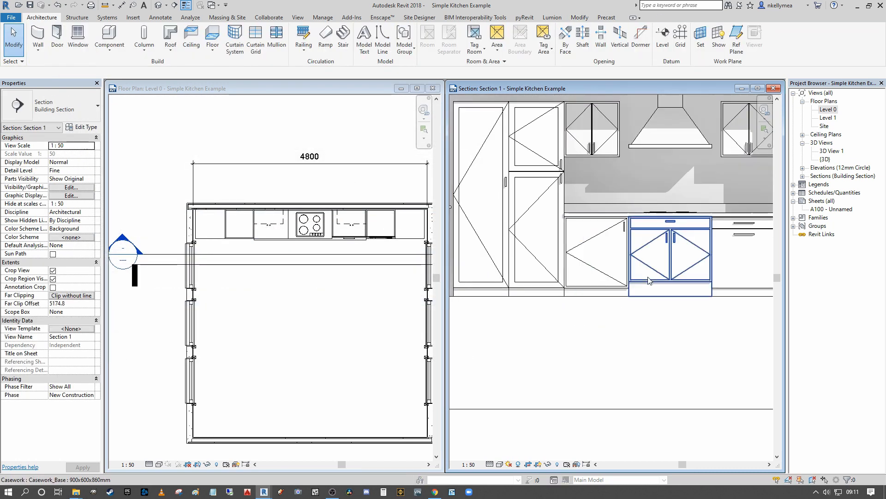
# Set the toe height of the double-door Casework_Base 900x600x860mm type under the hob to 90 mm.
pyautogui.click(648, 281)
pyautogui.click(76, 128)
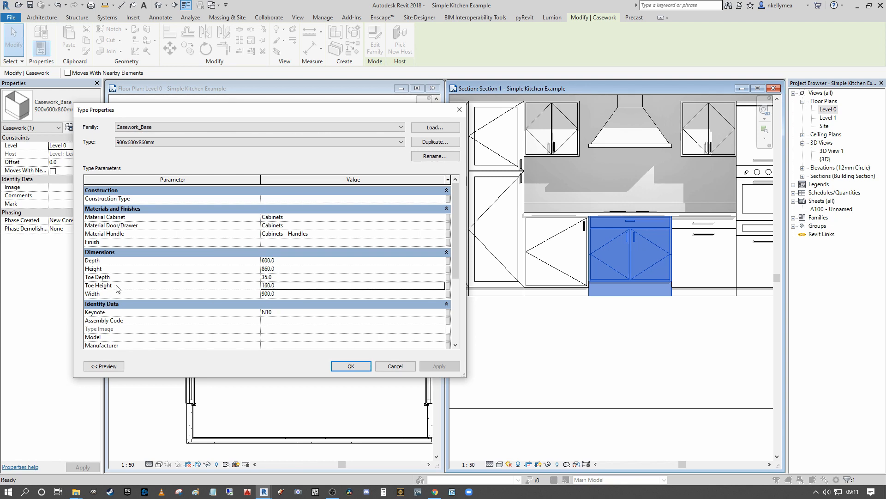
pyautogui.click(294, 287)
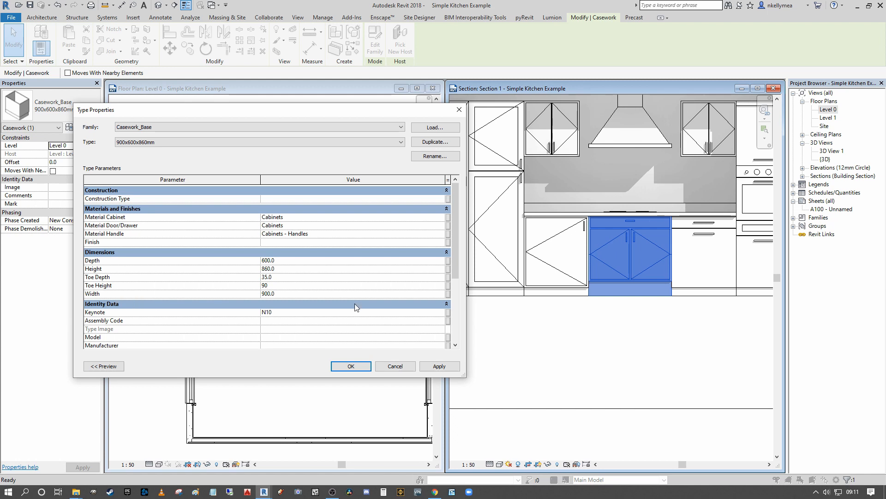
pyautogui.click(351, 366)
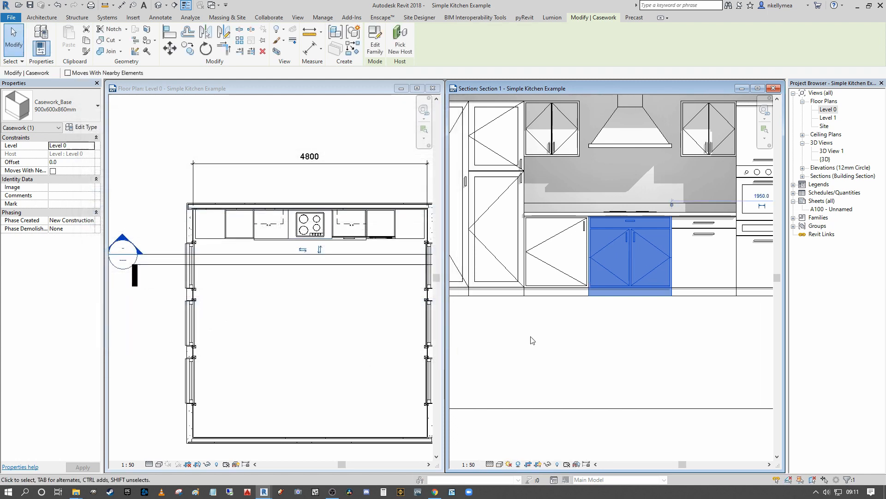
pyautogui.click(688, 362)
# Examine the whole kitchen run in section, checking the plinth alignment and the gaps between the end cabinets and side walls.
pyautogui.scroll(-1, 670, 357)
pyautogui.moveTo(641, 348); pyautogui.dragTo(614, 340, button='middle')
pyautogui.scroll(-1, 620, 343)
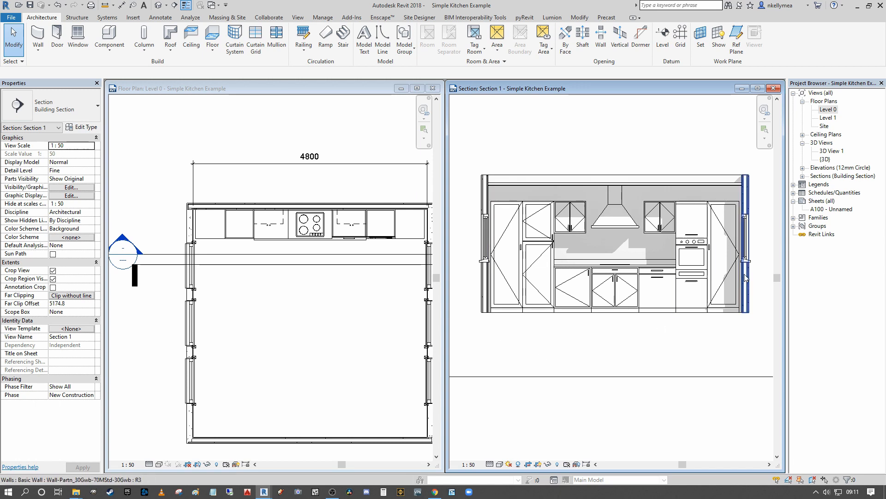
pyautogui.scroll(1, 744, 268)
pyautogui.scroll(-1, 725, 293)
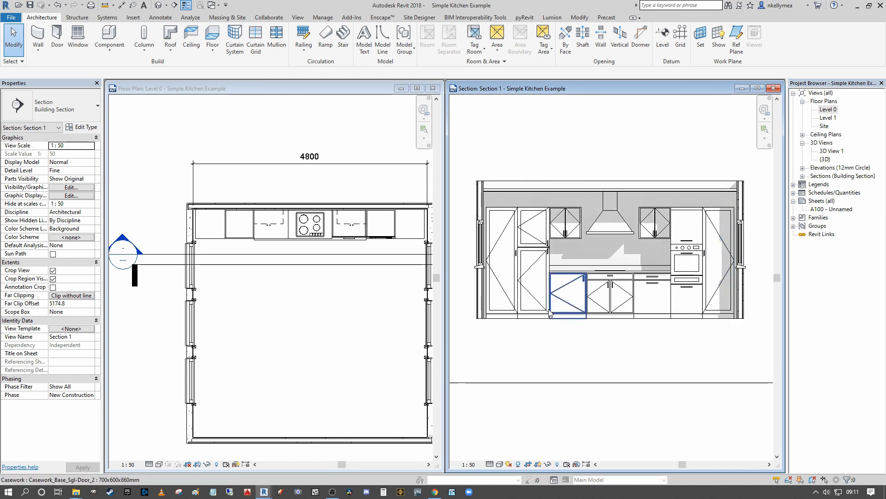
pyautogui.scroll(1, 304, 294)
pyautogui.click(465, 249)
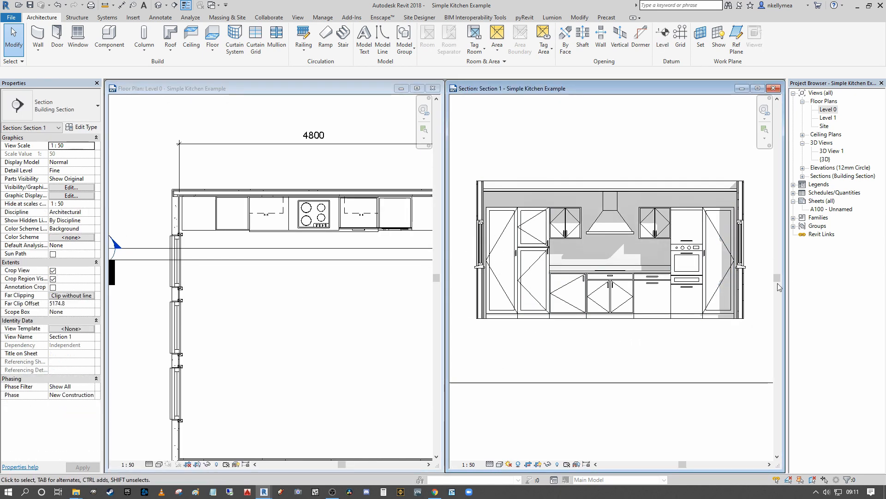
pyautogui.scroll(1, 751, 289)
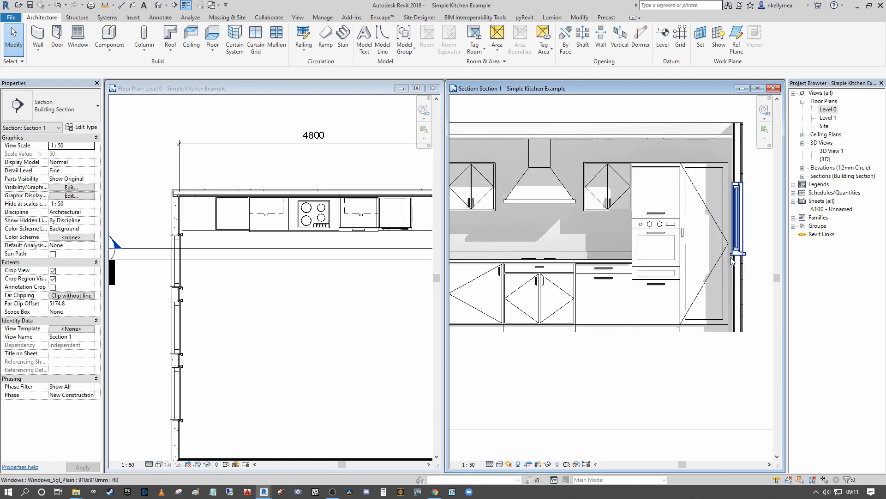
pyautogui.scroll(-3, 680, 269)
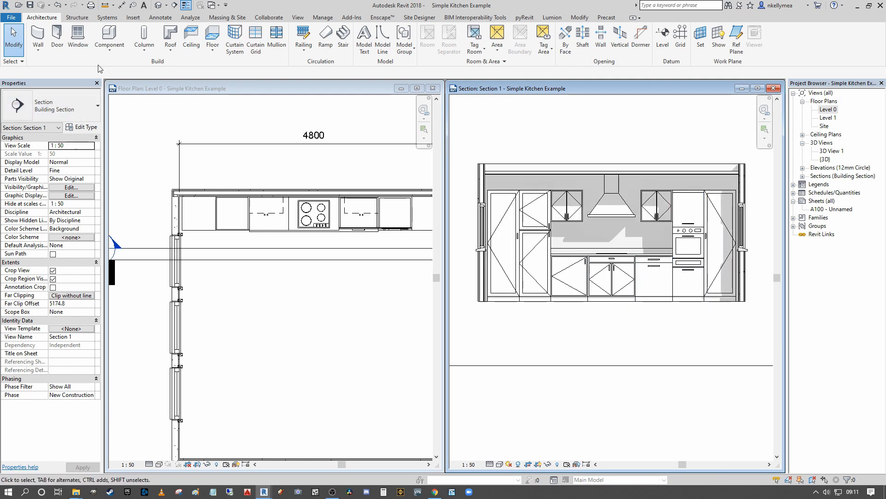
# Place a Casework_Wall_Unit_Filler 75mm_Width in plan between the end tall cabinet beside the oven unit and the side wall.
pyautogui.click(108, 36)
pyautogui.click(55, 105)
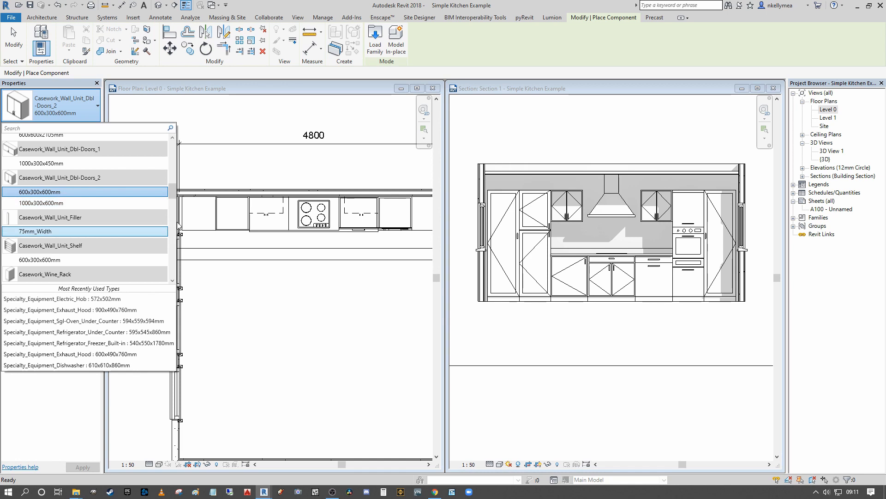
pyautogui.click(42, 233)
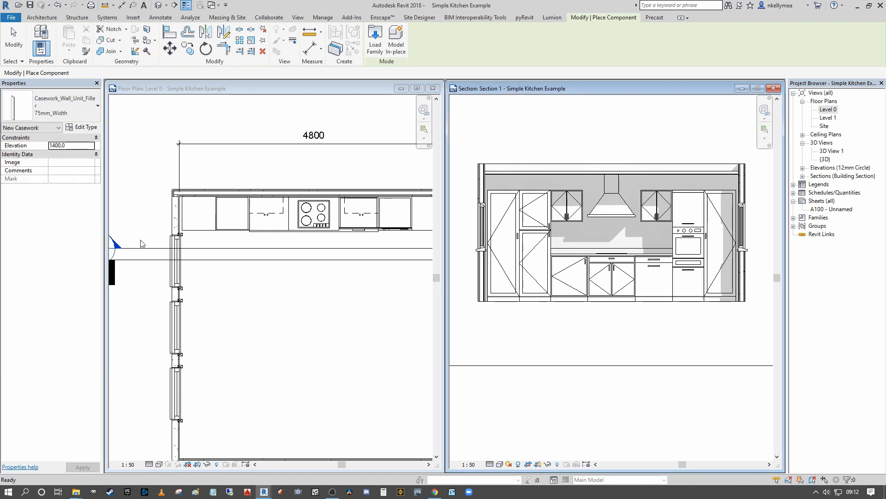
pyautogui.click(231, 247)
pyautogui.moveTo(264, 253); pyautogui.dragTo(113, 259, button='middle')
pyautogui.scroll(3, 292, 234)
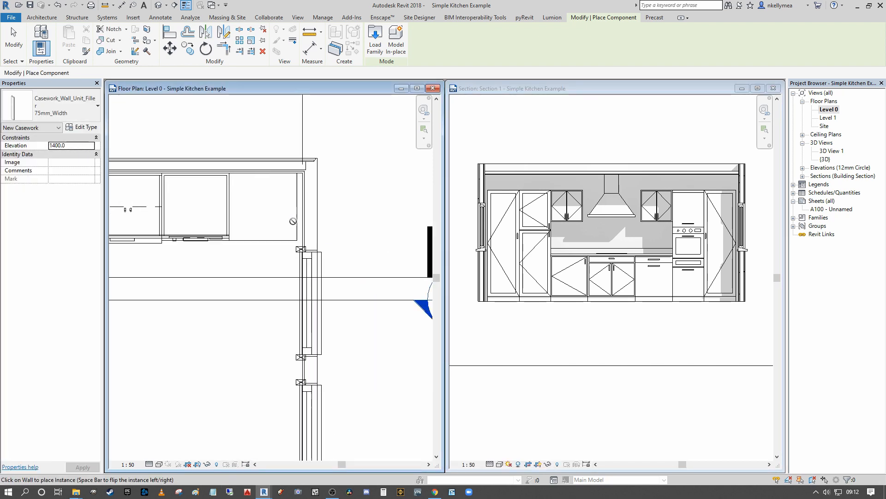
pyautogui.scroll(1, 292, 221)
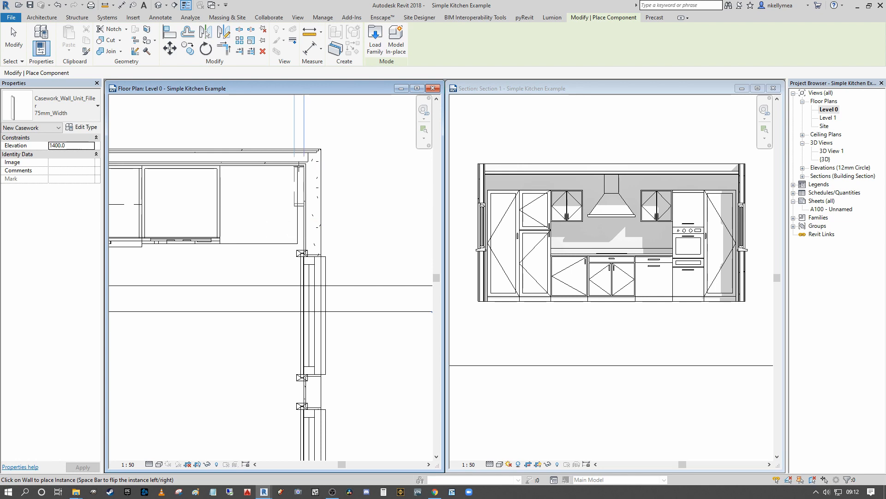
pyautogui.click(300, 166)
pyautogui.press('Escape')
pyautogui.press('Escape')
# Try to move the 75 mm wall-unit filler along the side wall towards the front of the end tall cabinet.
pyautogui.click(298, 198)
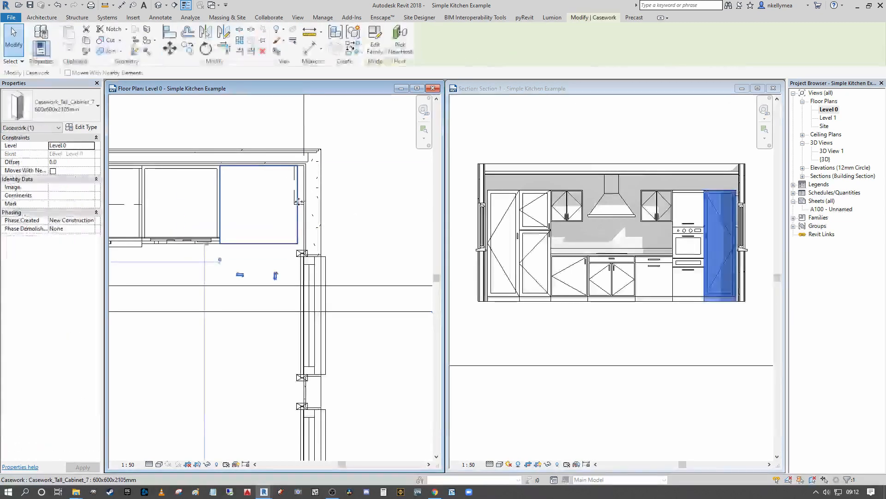
pyautogui.press('Escape')
pyautogui.click(306, 205)
pyautogui.scroll(3, 305, 226)
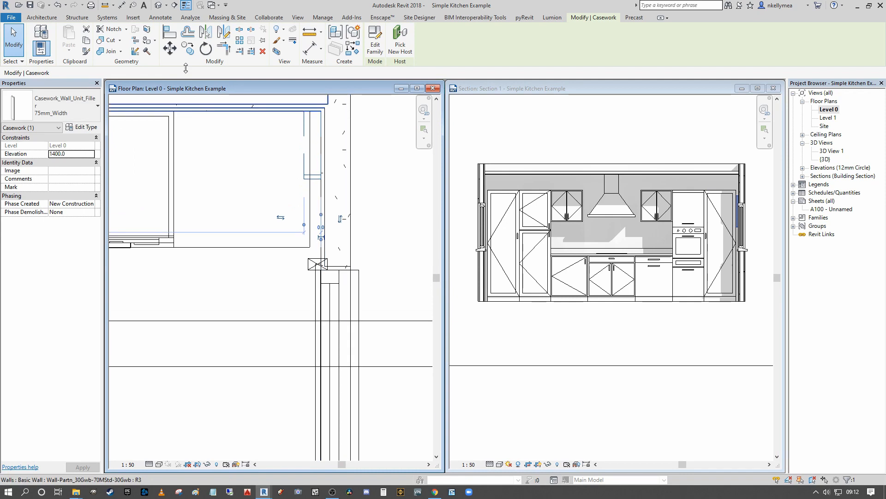
pyautogui.click(168, 49)
pyautogui.click(304, 178)
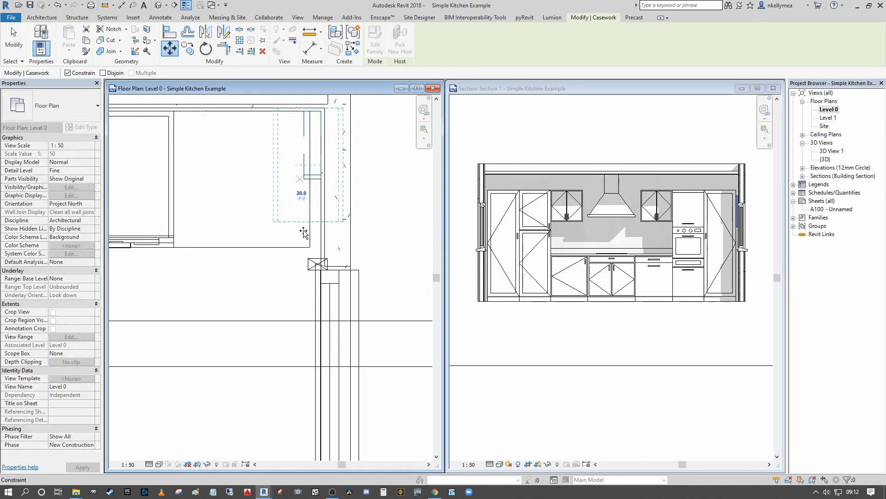
pyautogui.press('Escape')
pyautogui.press('Escape')
pyautogui.scroll(-2, 297, 213)
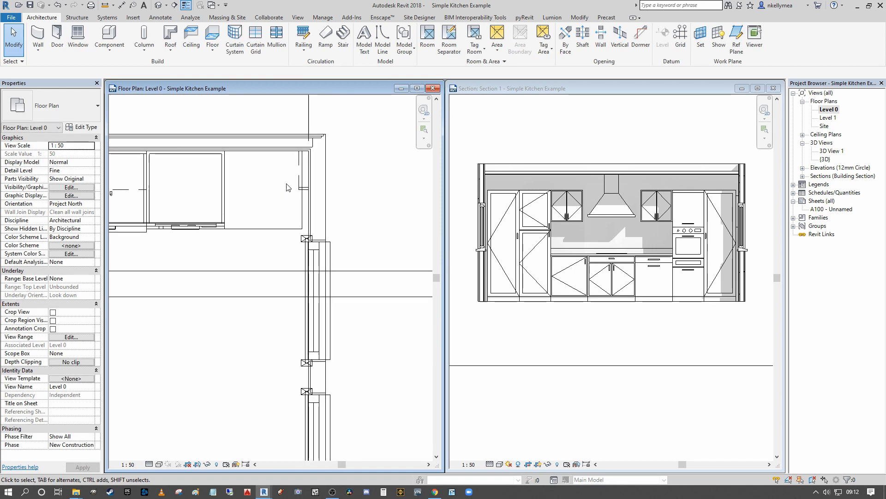
# Delete the 75 mm wall-unit filler between the end tall cabinet and the side wall.
pyautogui.scroll(1, 297, 191)
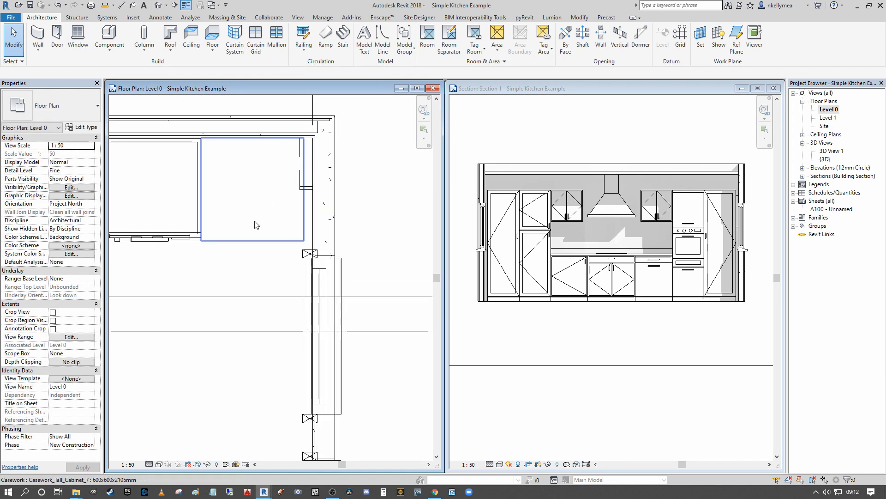
pyautogui.scroll(1, 273, 201)
pyautogui.click(308, 183)
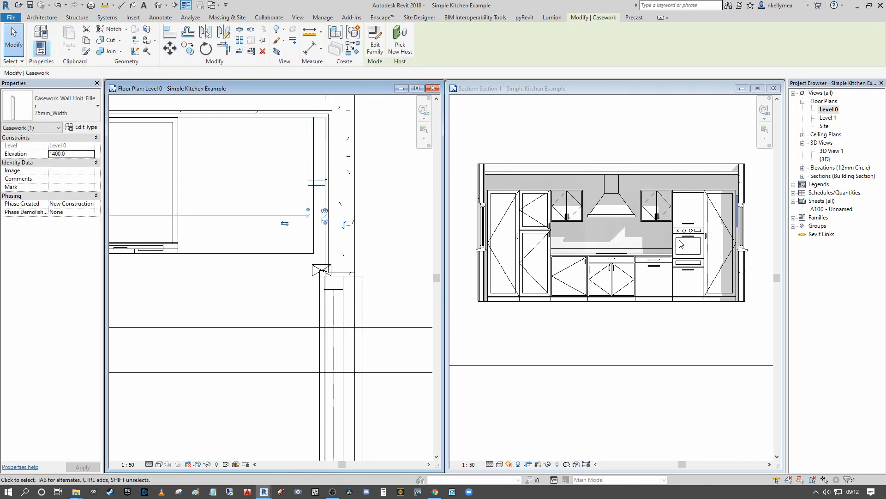
pyautogui.scroll(-2, 269, 189)
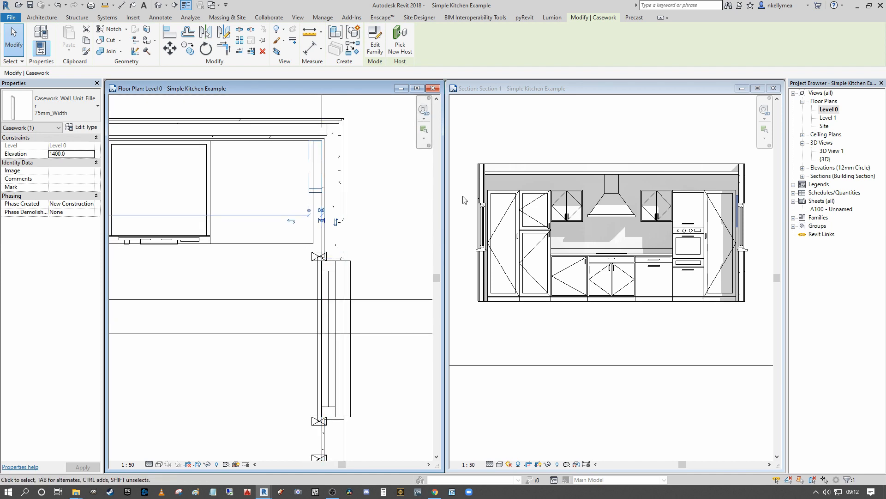
pyautogui.press('Delete')
# Browse the placeable component types for a filler that suits the gap beside the end tall cabinet.
pyautogui.click(114, 41)
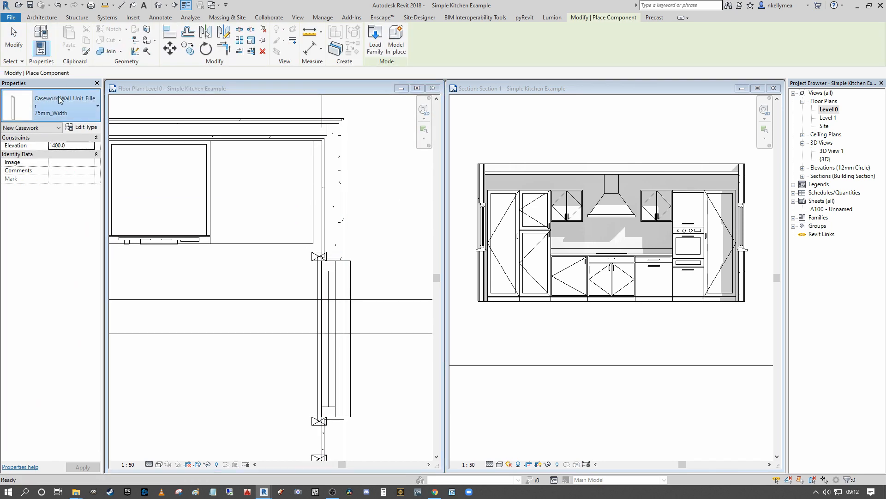
pyautogui.click(65, 106)
pyautogui.scroll(-1, 139, 182)
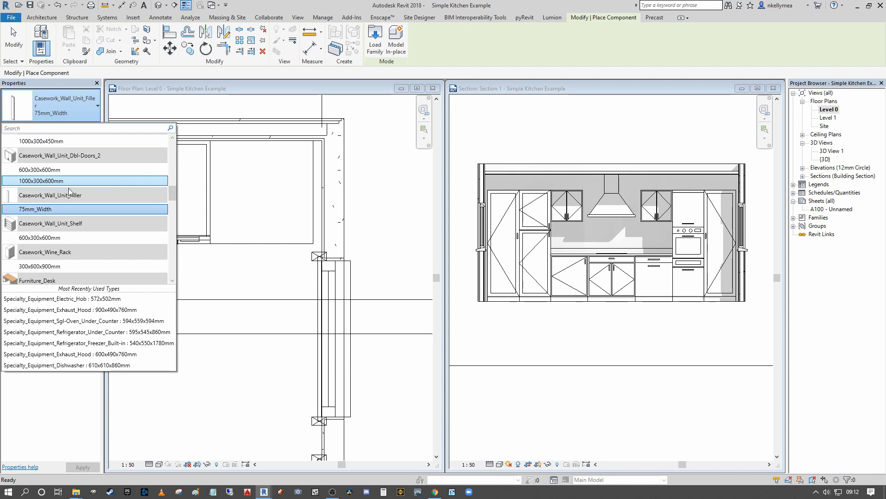
pyautogui.scroll(-3, 63, 208)
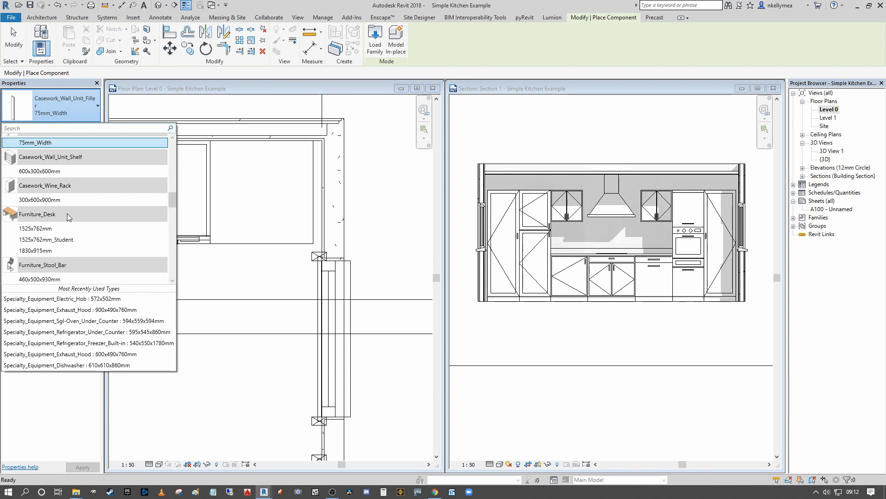
pyautogui.scroll(-6, 140, 215)
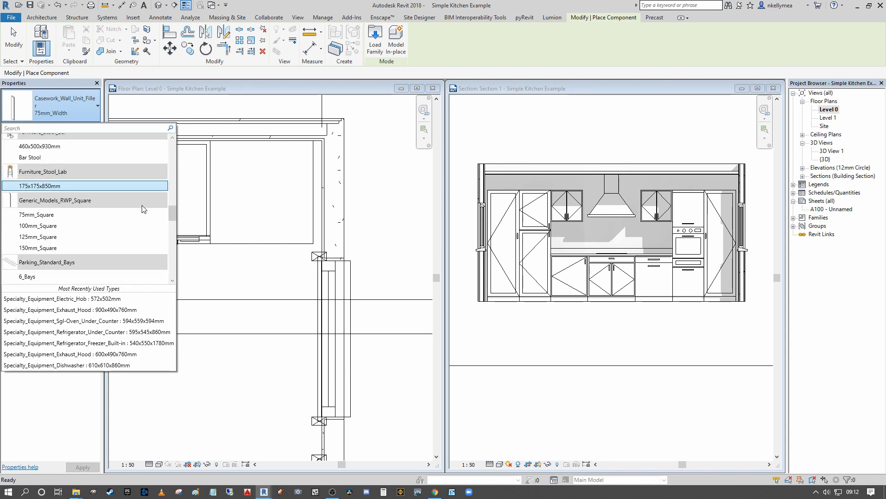
pyautogui.scroll(-15, 108, 216)
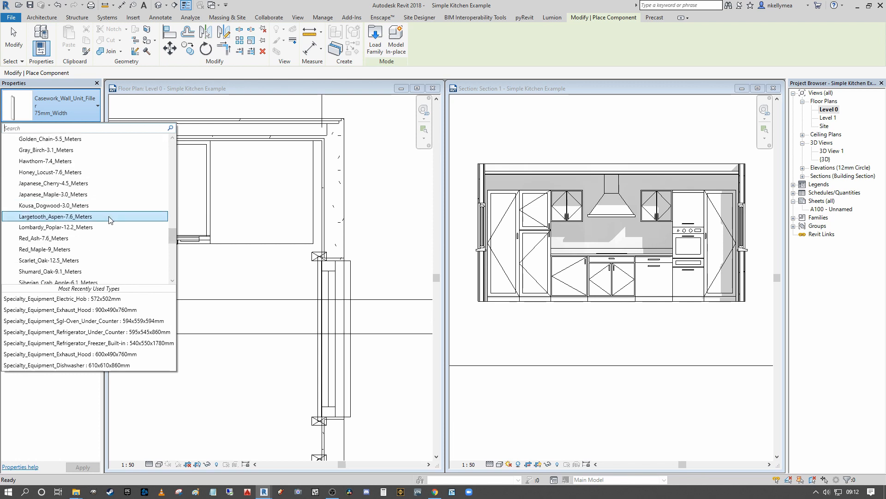
pyautogui.scroll(-8, 110, 213)
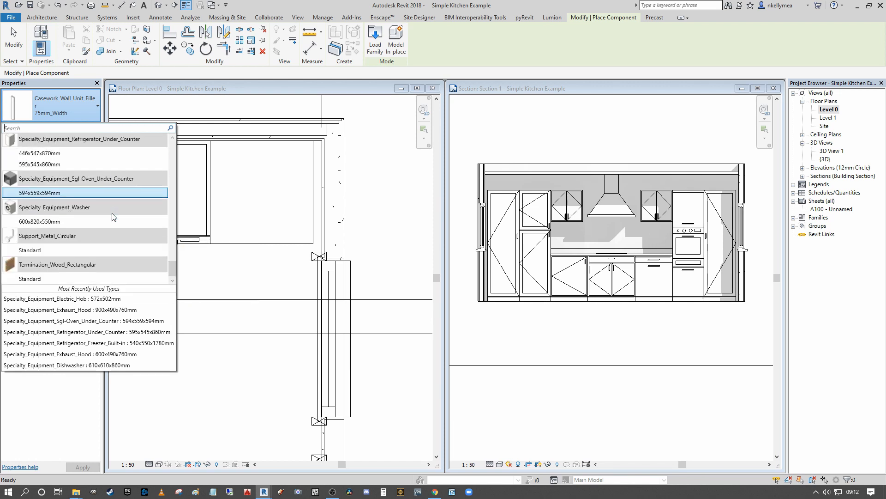
pyautogui.click(92, 153)
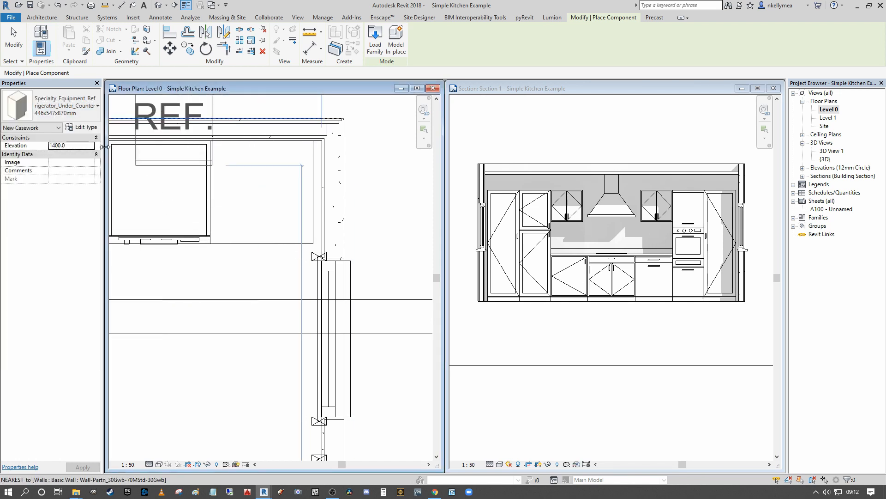
# Place a Casework_Cabinet_Filler 75x600x860mm in plan against the side wall beside the end tall cabinet.
pyautogui.click(90, 121)
pyautogui.moveTo(175, 272); pyautogui.dragTo(181, 163)
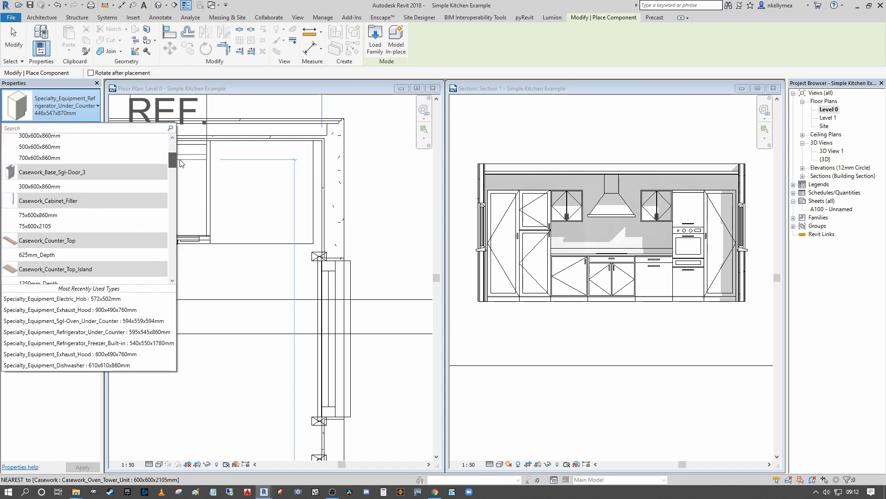
pyautogui.click(61, 216)
pyautogui.scroll(-4, 276, 199)
pyautogui.scroll(7, 293, 170)
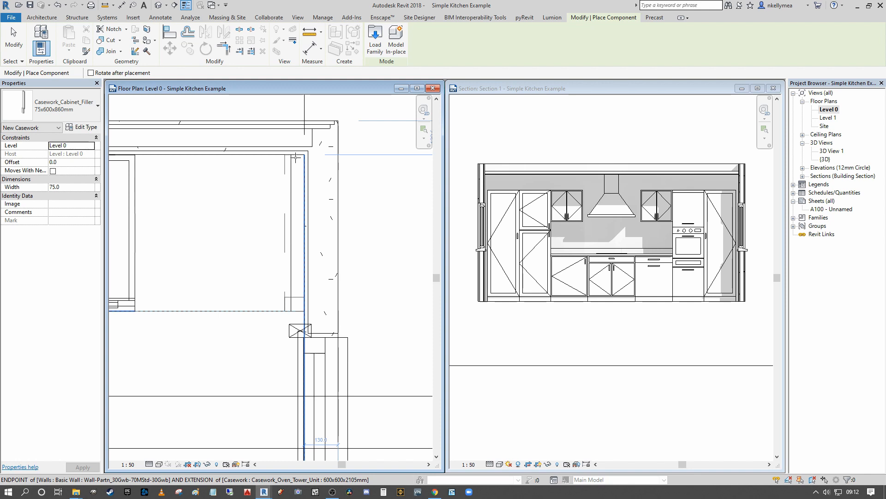
pyautogui.click(296, 157)
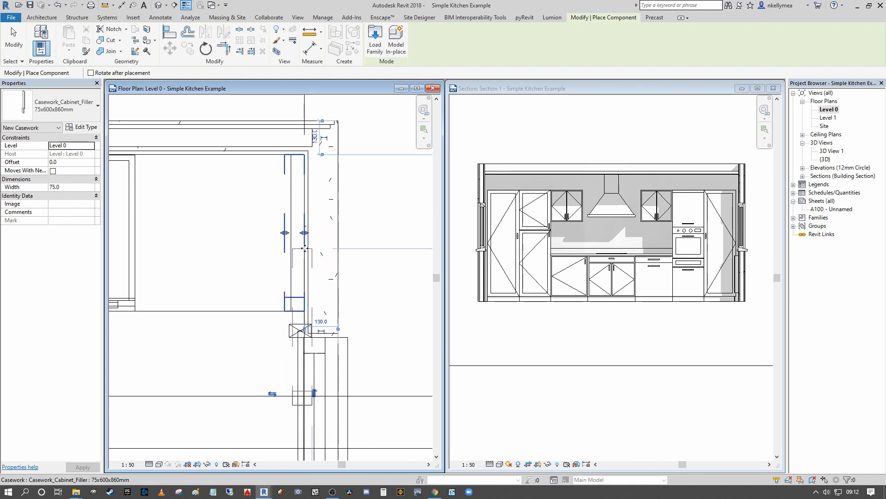
pyautogui.press('Escape')
pyautogui.press('Escape')
# Narrow the cabinet filler to 50 mm in plan by pulling its inner edge to the tall cabinet's side.
pyautogui.scroll(3, 263, 228)
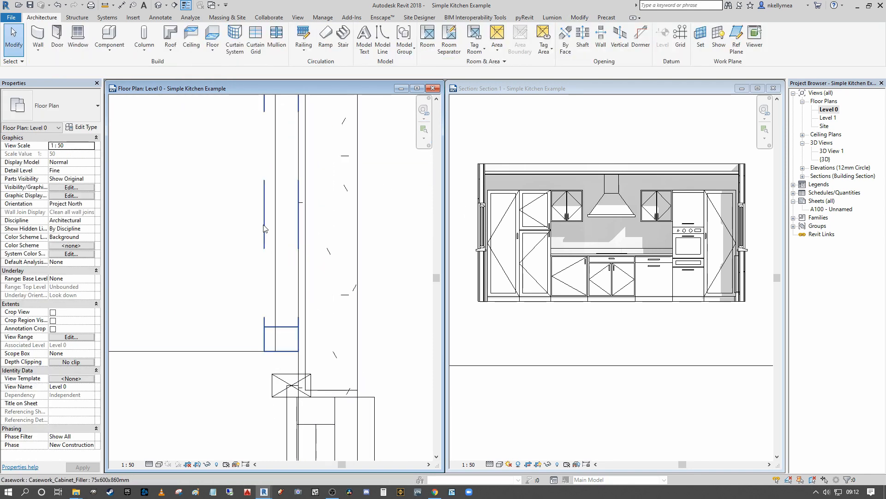
pyautogui.click(264, 228)
pyautogui.scroll(2, 264, 228)
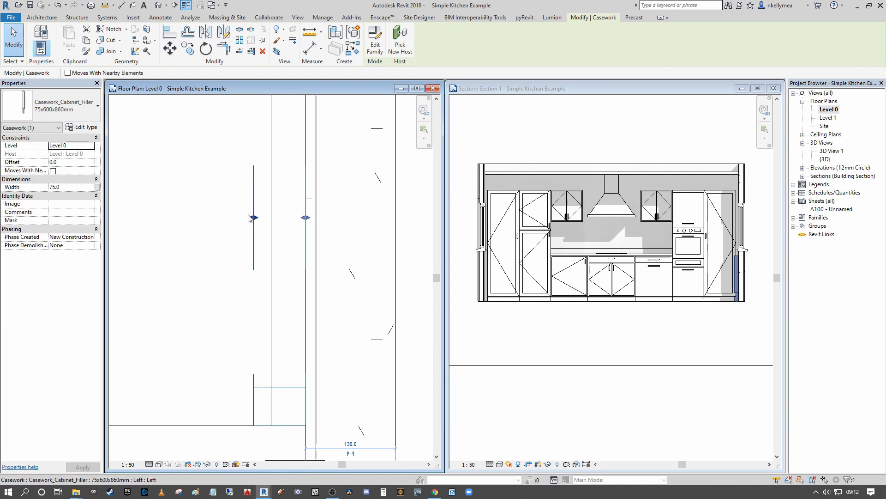
pyautogui.moveTo(250, 219); pyautogui.dragTo(271, 217)
pyautogui.scroll(-2, 287, 206)
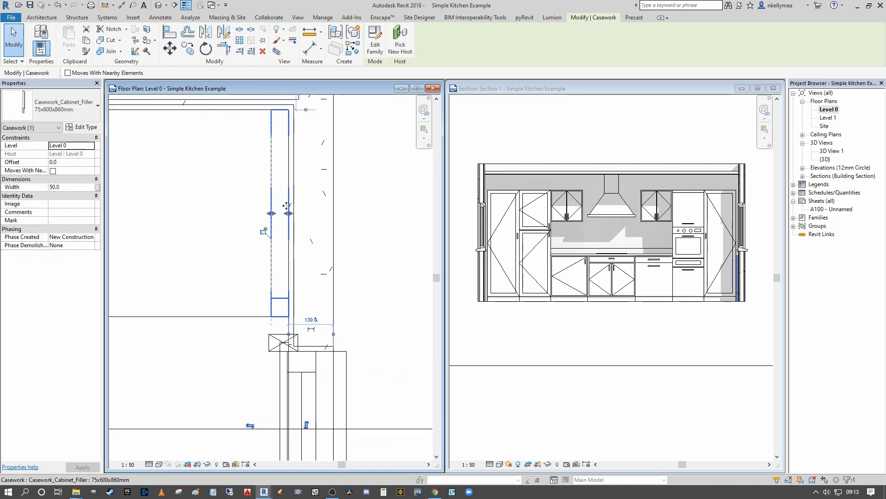
# Try to duplicate the cabinet filler's type under the name 75x600x2105.
pyautogui.click(738, 271)
pyautogui.scroll(3, 738, 271)
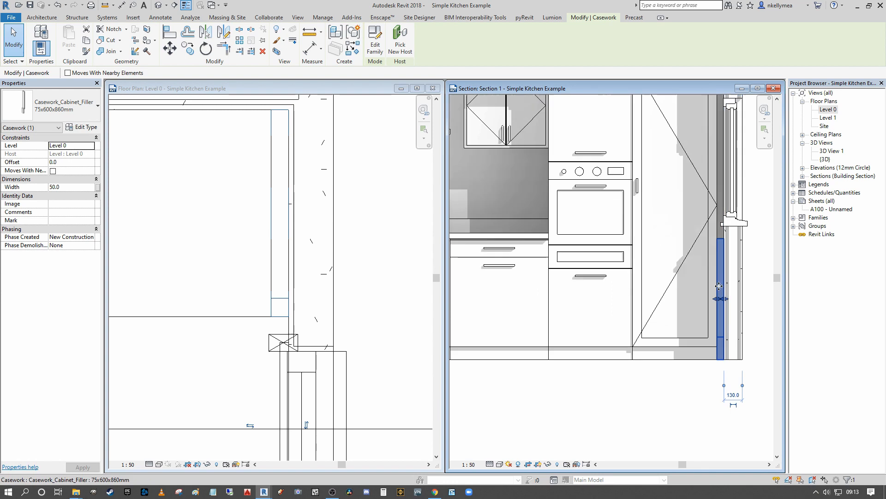
pyautogui.scroll(-3, 700, 281)
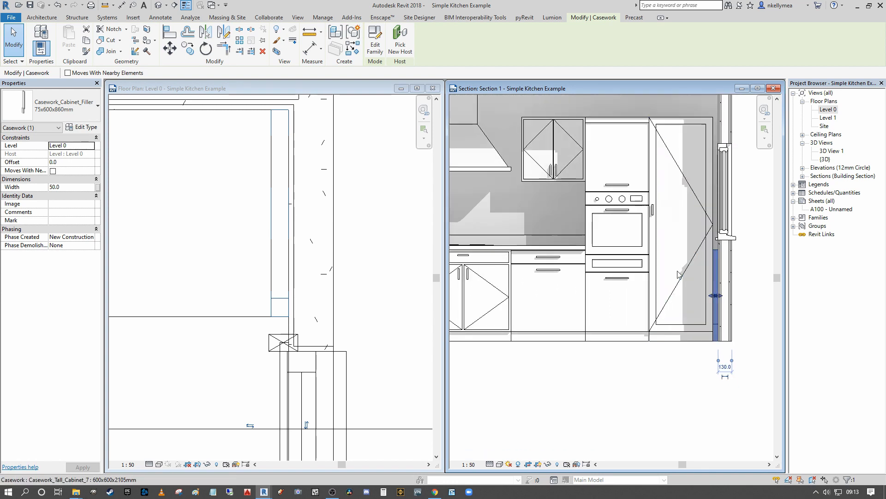
pyautogui.scroll(-1, 618, 271)
pyautogui.click(90, 130)
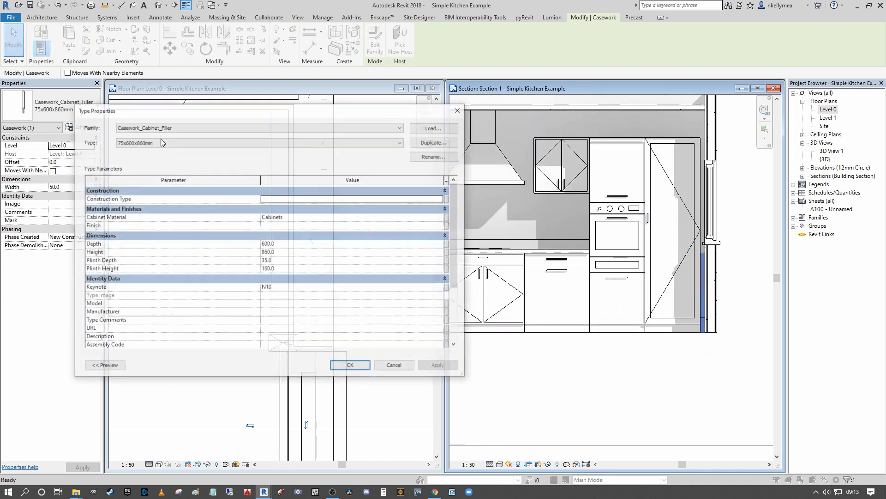
pyautogui.click(439, 143)
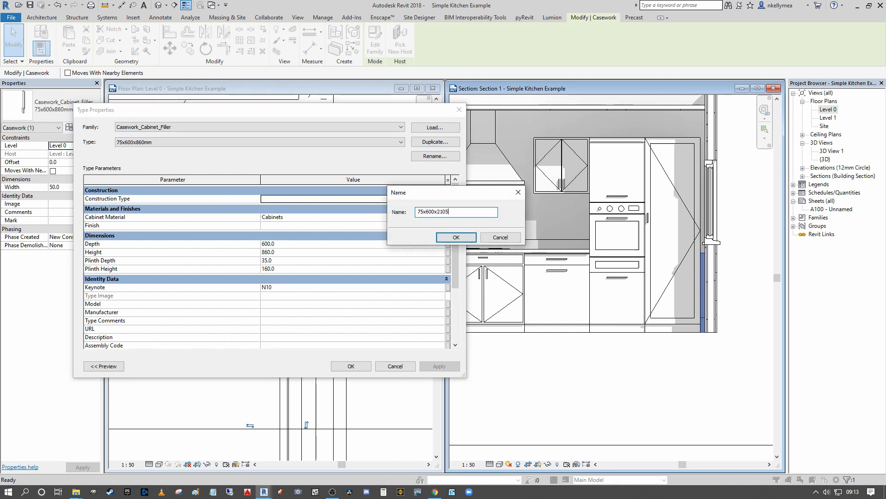
pyautogui.click(456, 237)
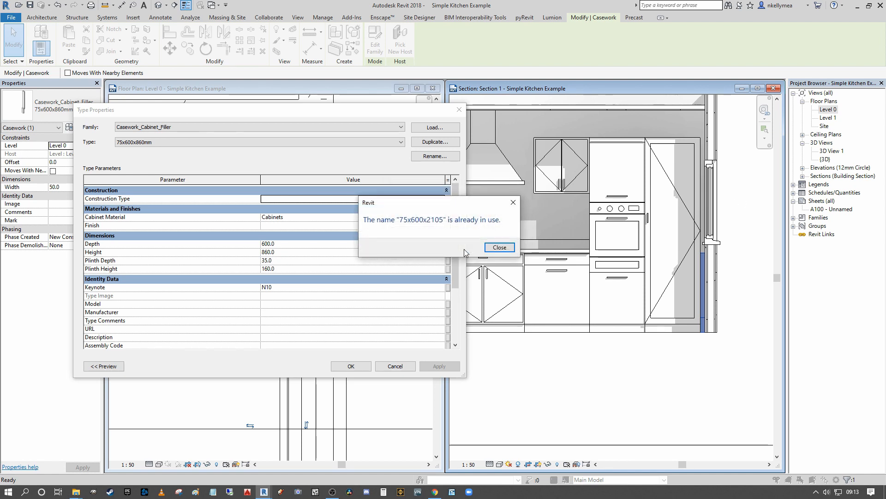
pyautogui.click(501, 248)
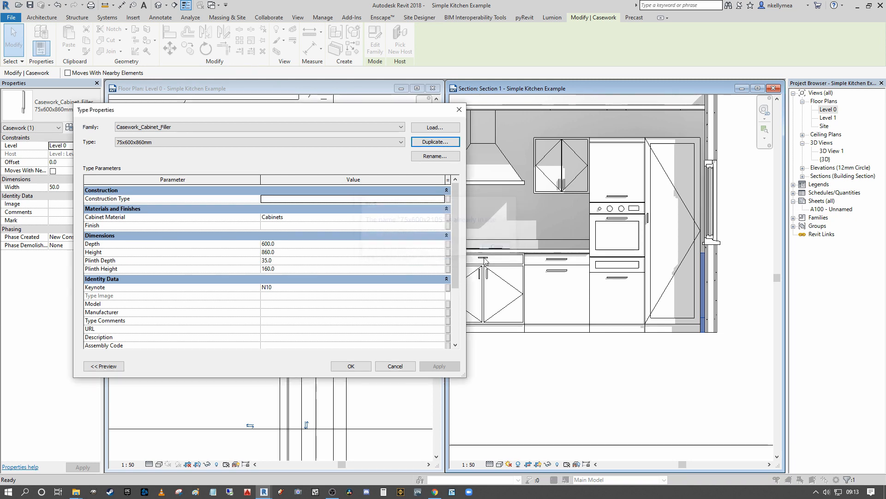
pyautogui.click(396, 366)
# Switch the cabinet filler to the 75x600x2105 type and match the type's plinth height to the adjacent tall cabinet's plinth.
pyautogui.click(81, 107)
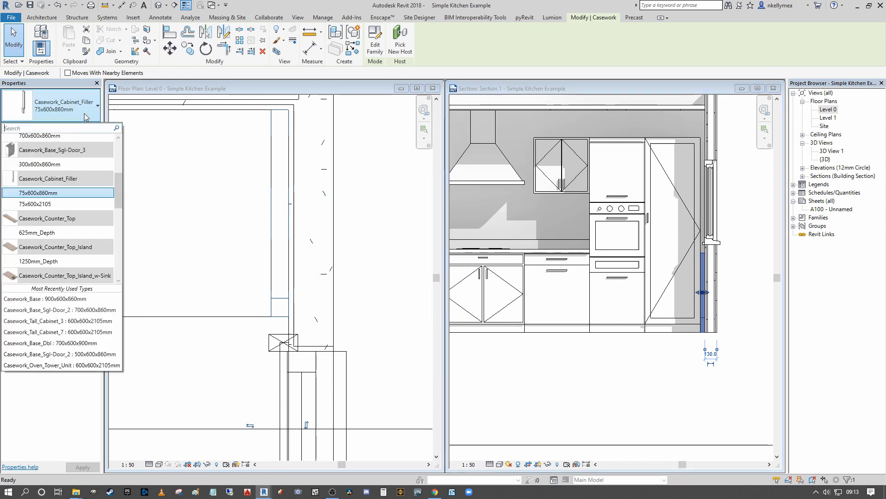
pyautogui.click(52, 204)
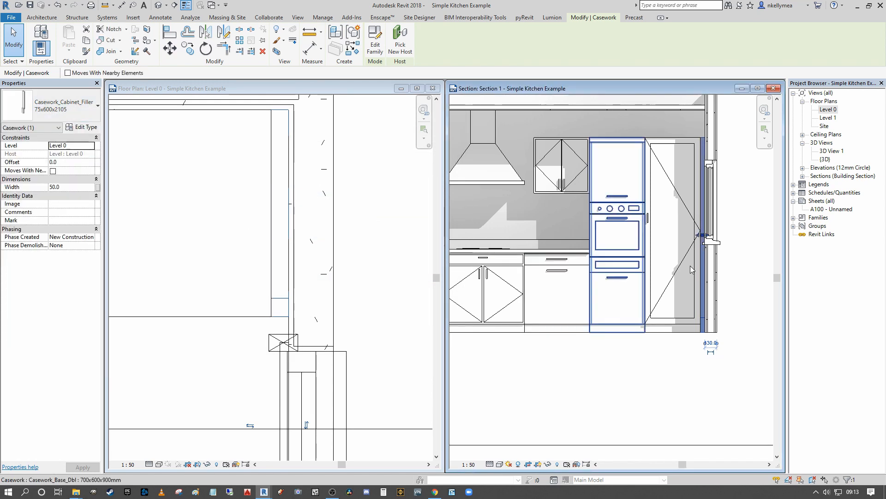
pyautogui.scroll(2, 722, 169)
pyautogui.scroll(3, 721, 168)
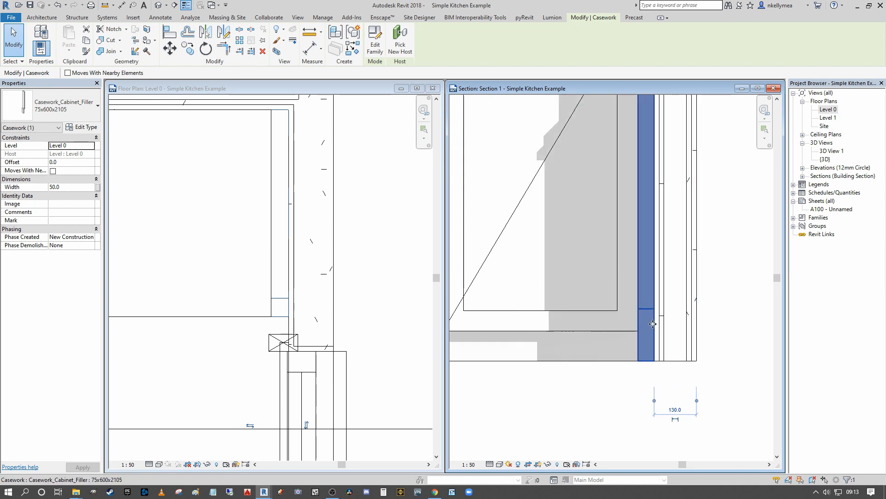
pyautogui.click(82, 126)
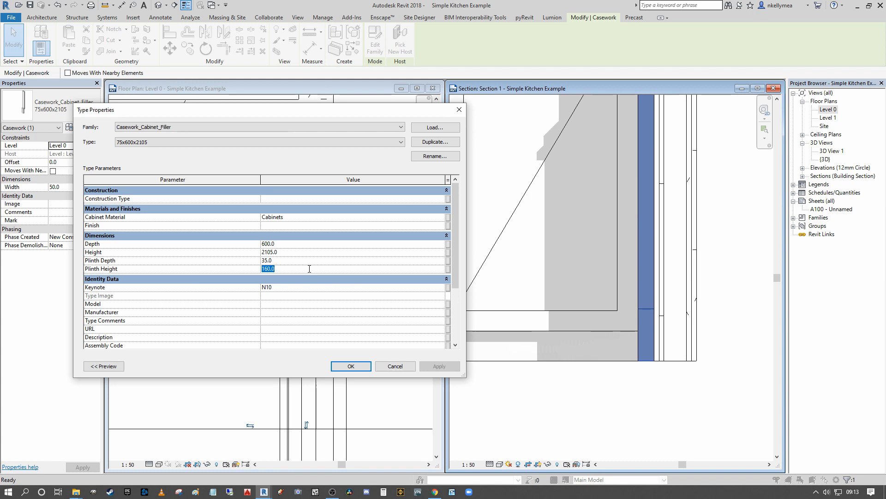
pyautogui.click(356, 367)
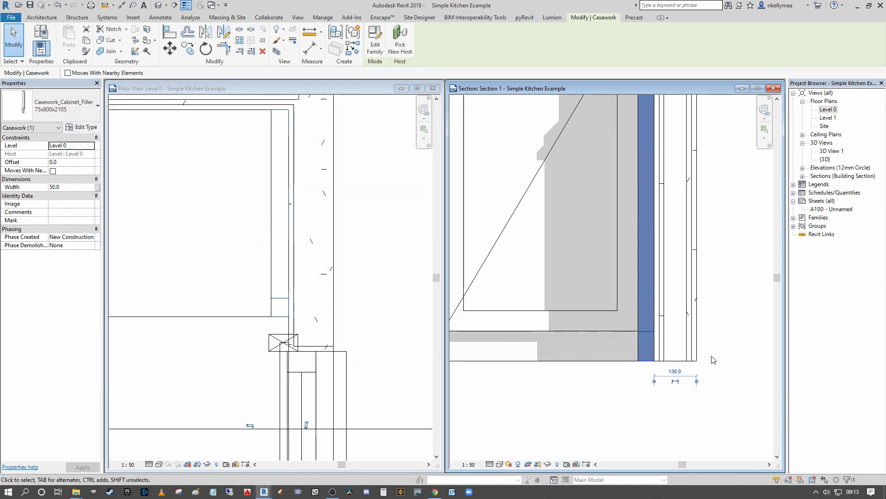
# Mirror a copy of the tall filler about the exhaust hood's centreline to the gap at the opposite side wall.
pyautogui.scroll(-4, 660, 332)
pyautogui.scroll(-2, 659, 332)
pyautogui.moveTo(659, 332); pyautogui.dragTo(695, 293, button='middle')
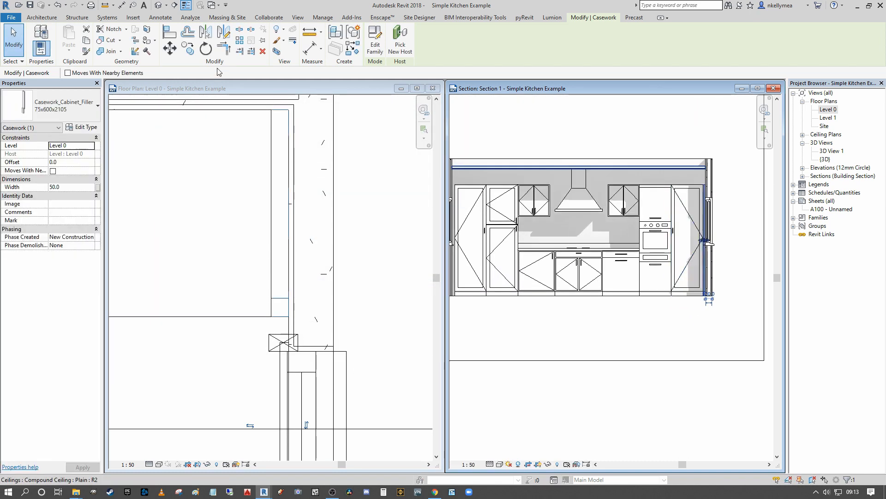
pyautogui.click(206, 32)
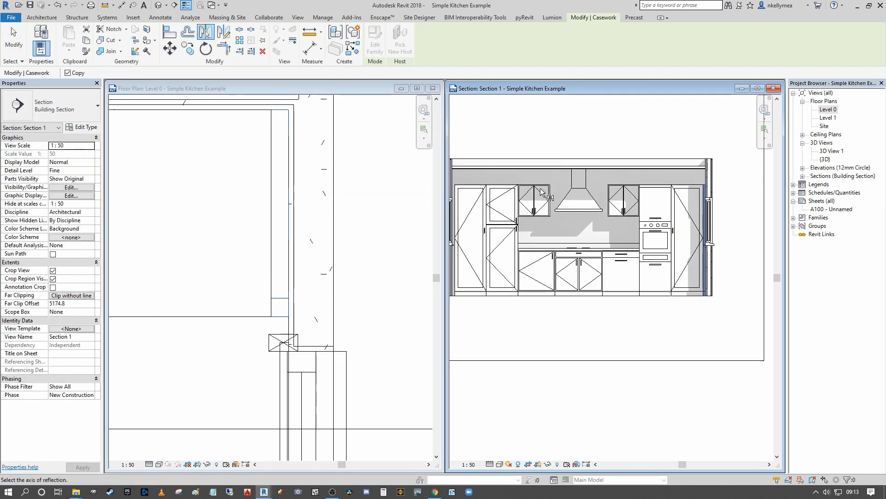
pyautogui.click(577, 182)
pyautogui.moveTo(486, 183); pyautogui.dragTo(547, 157, button='middle')
pyautogui.scroll(4, 528, 183)
pyautogui.click(539, 155)
pyautogui.scroll(-3, 539, 155)
pyautogui.scroll(-3, 556, 159)
pyautogui.scroll(1, 646, 313)
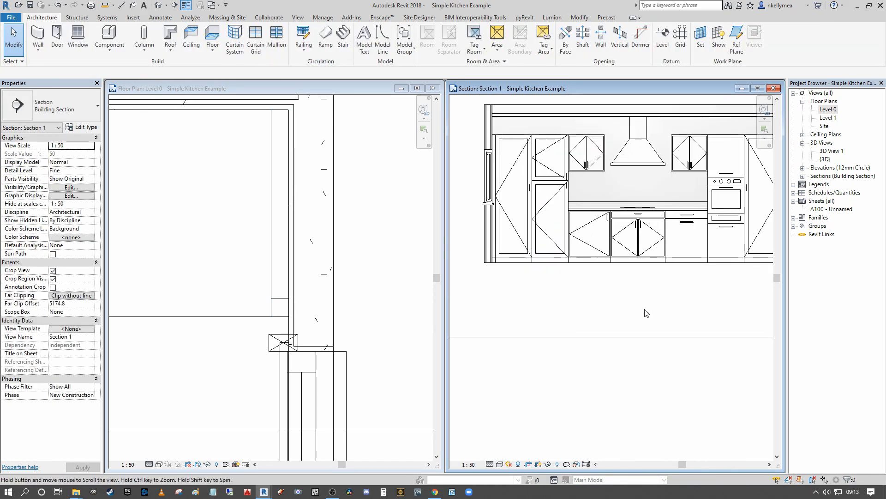
# Examine the kitchen run in plan and section, checking the layout between both side walls.
pyautogui.click(259, 296)
pyautogui.scroll(-2, 260, 296)
pyautogui.moveTo(265, 295); pyautogui.dragTo(455, 277, button='middle')
pyautogui.scroll(-2, 295, 284)
pyautogui.scroll(-1, 328, 267)
pyautogui.moveTo(187, 281); pyautogui.dragTo(295, 248, button='middle')
pyautogui.scroll(-1, 328, 267)
pyautogui.scroll(-1, 376, 245)
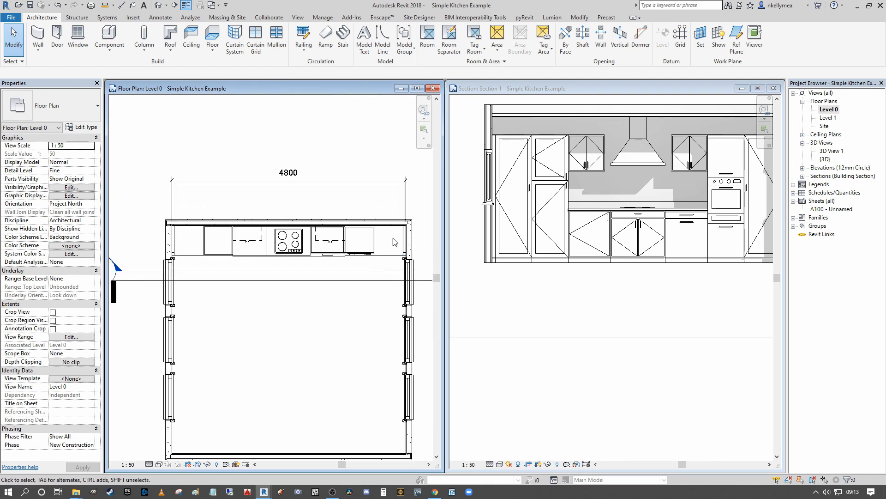
pyautogui.moveTo(320, 270); pyautogui.dragTo(350, 229, button='middle')
pyautogui.scroll(1, 303, 257)
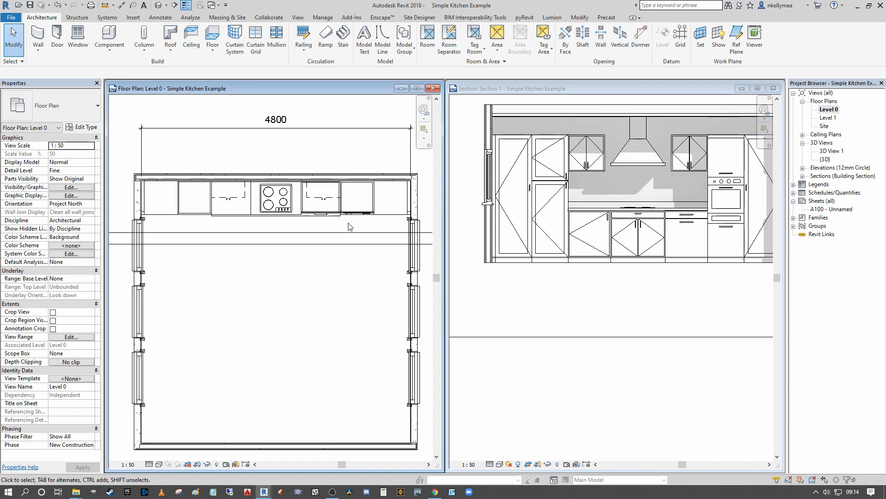
pyautogui.moveTo(350, 226); pyautogui.dragTo(287, 252, button='middle')
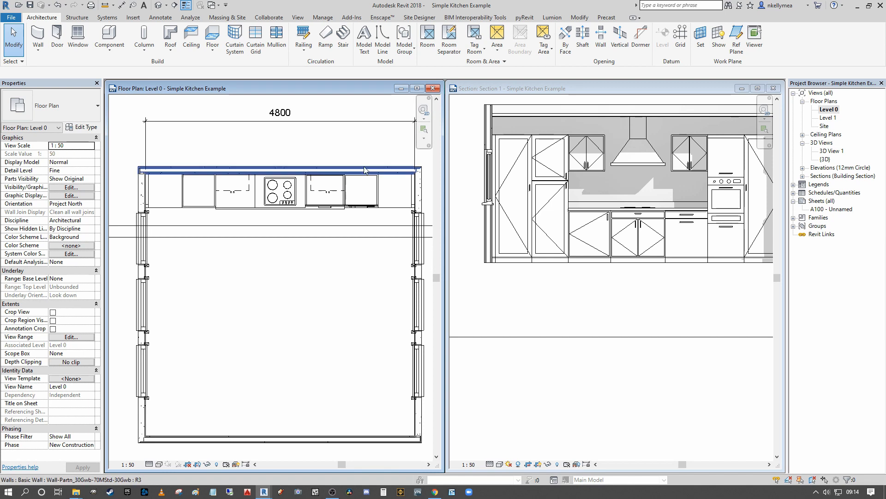
pyautogui.moveTo(351, 187)
pyautogui.mouseDown(button='middle')
pyautogui.moveTo(362, 206)
pyautogui.moveTo(340, 197)
pyautogui.moveTo(349, 195)
pyautogui.mouseUp(button='middle')
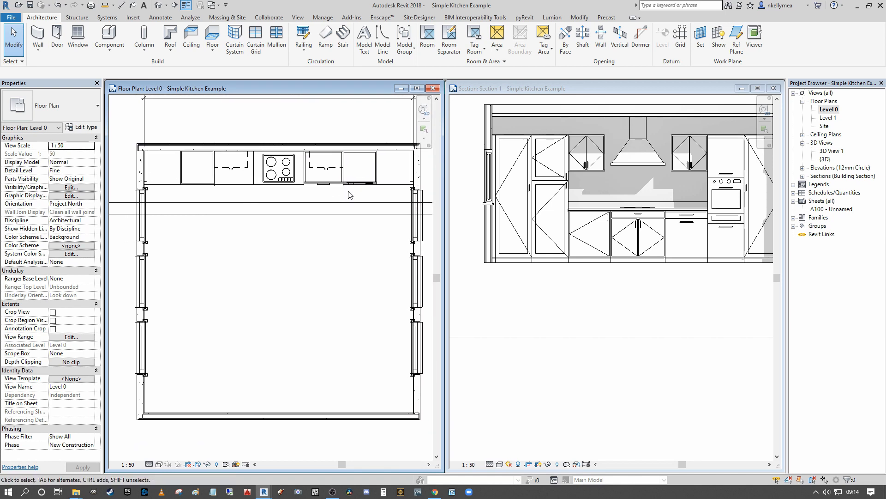
pyautogui.middleClick(350, 210)
pyautogui.scroll(-1, 590, 223)
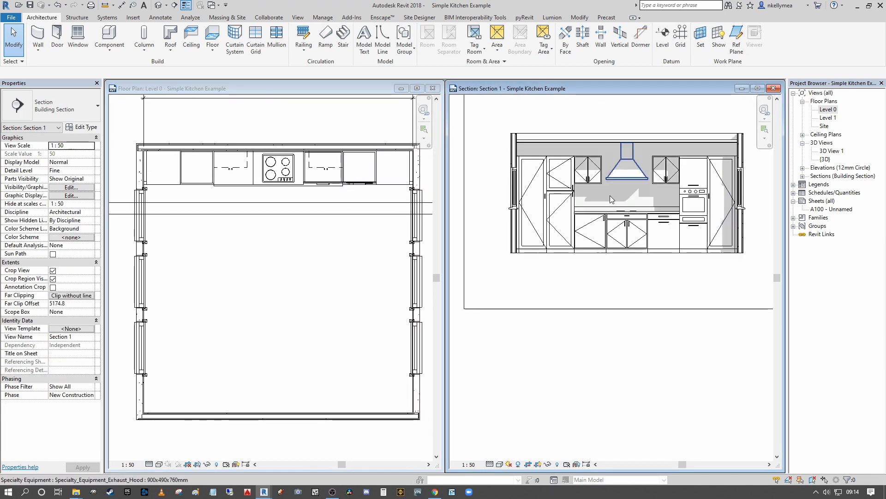
# Copy the 700x600x900mm drawer base unit beside the hob 1200 mm straight out from the run into the room.
pyautogui.click(304, 257)
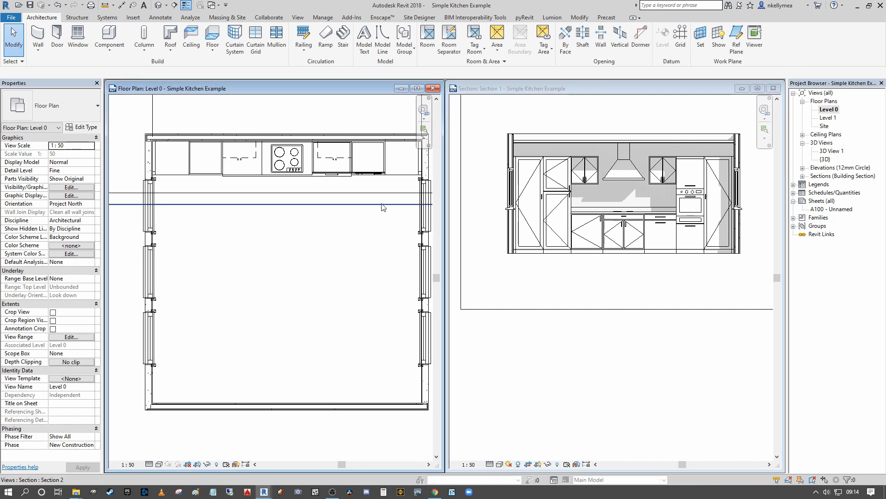
pyautogui.scroll(2, 331, 165)
pyautogui.click(331, 165)
pyautogui.scroll(-1, 330, 165)
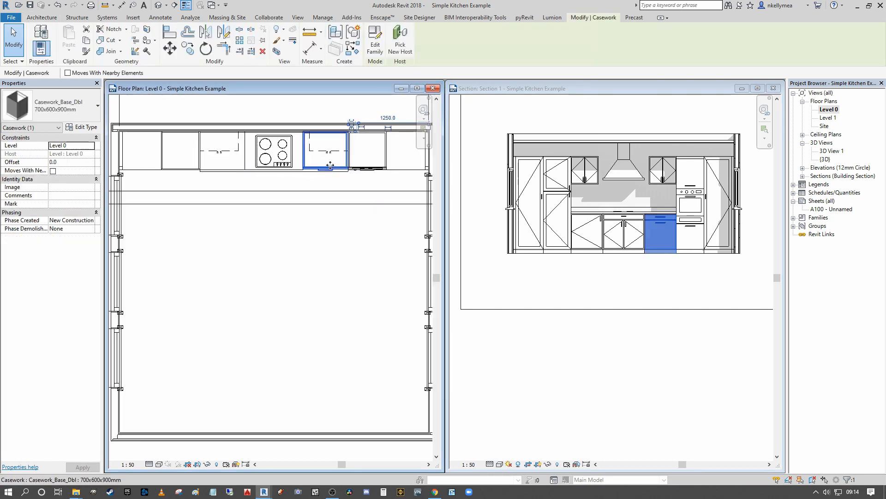
pyautogui.moveTo(330, 165); pyautogui.dragTo(342, 155, button='middle')
pyautogui.click(187, 48)
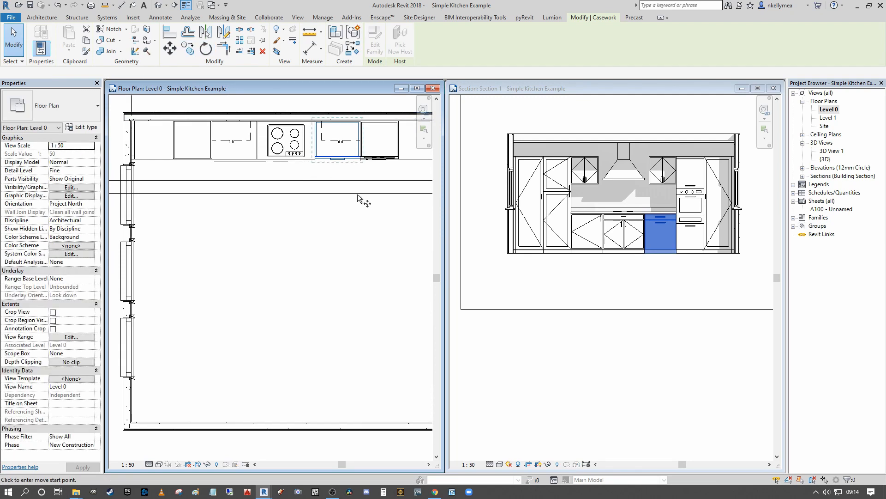
pyautogui.click(337, 156)
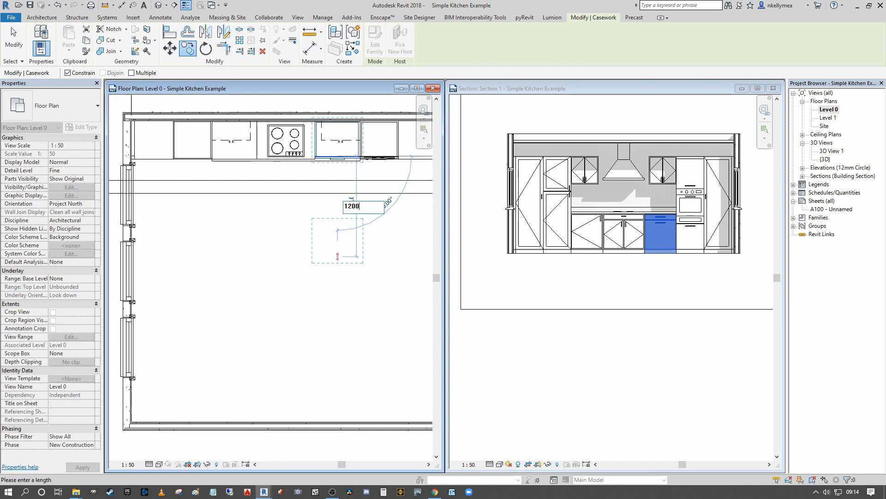
pyautogui.write('1200')
pyautogui.press('Return')
pyautogui.press('Escape')
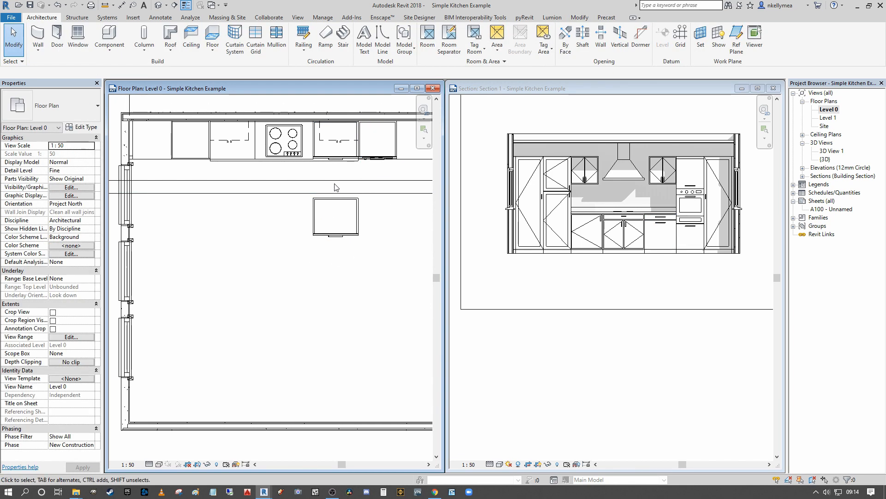
# Rotate the copied drawer base unit 180° to face the kitchen run.
pyautogui.click(353, 234)
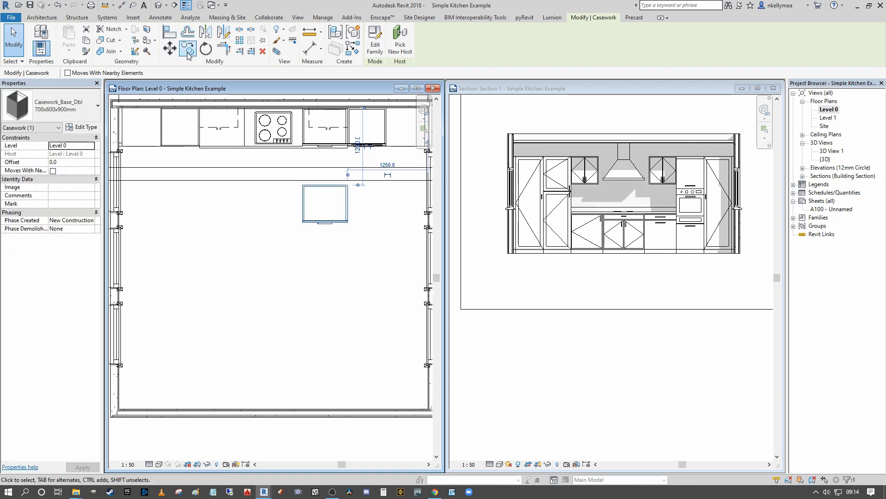
pyautogui.click(206, 48)
pyautogui.click(318, 152)
pyautogui.write('18')
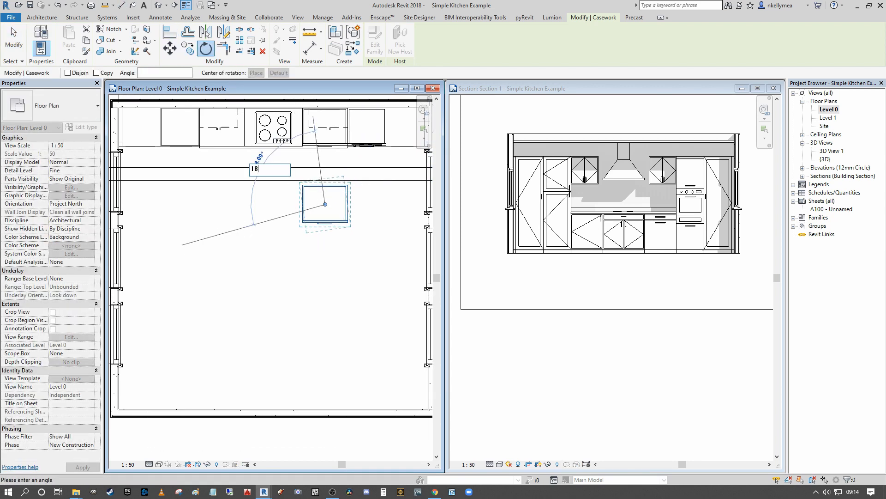
pyautogui.write('0')
pyautogui.press('Return')
pyautogui.press('Escape')
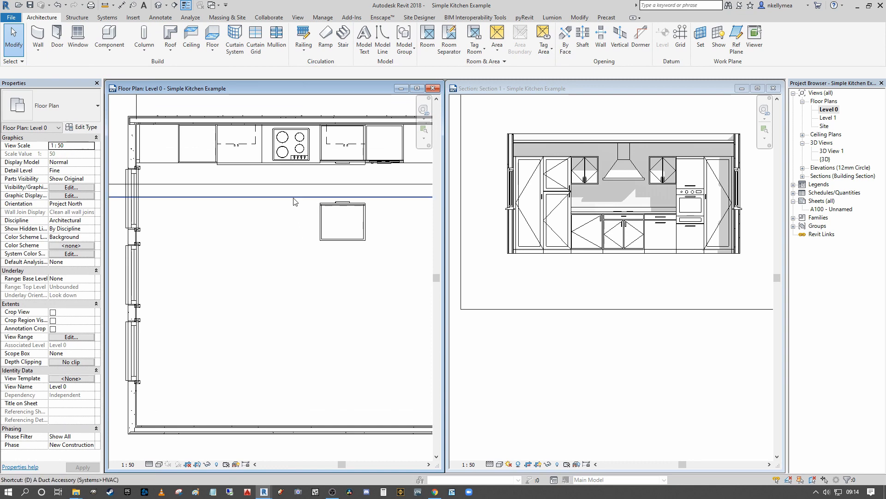
# Dimension the gap between the kitchen run's front and the front of the copied drawer unit in plan.
pyautogui.press('d')
pyautogui.press('i')
pyautogui.scroll(5, 272, 204)
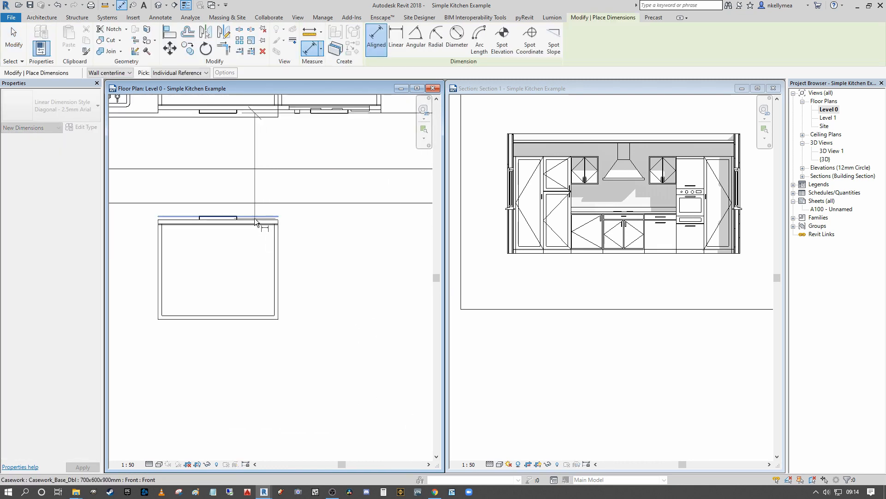
pyautogui.scroll(2, 259, 220)
pyautogui.click(259, 220)
pyautogui.scroll(-5, 297, 215)
pyautogui.click(334, 224)
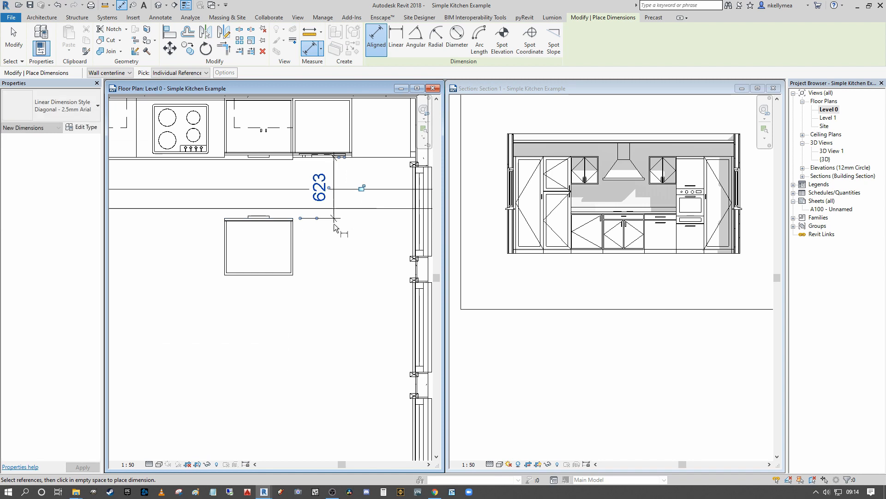
pyautogui.press('Escape')
pyautogui.press('Escape')
# Set the gap between the run and the copied drawer unit to 1225 mm.
pyautogui.click(258, 274)
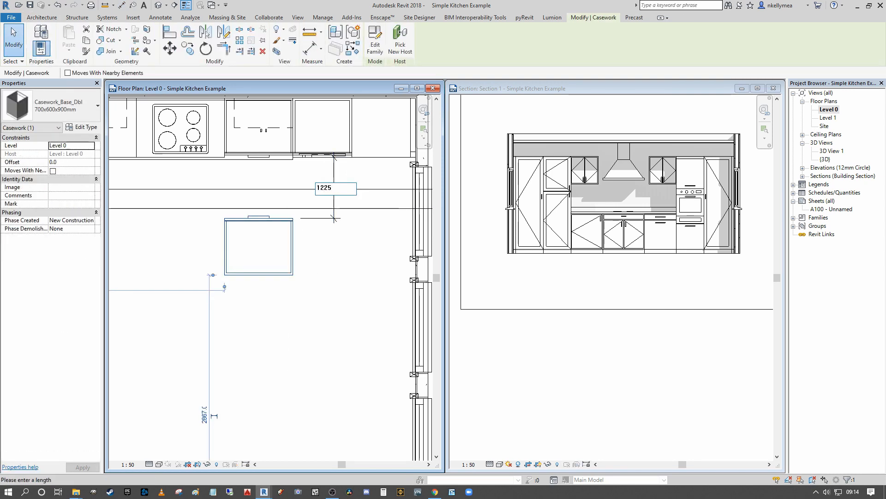
pyautogui.press('Return')
pyautogui.press('Escape')
pyautogui.scroll(-1, 271, 174)
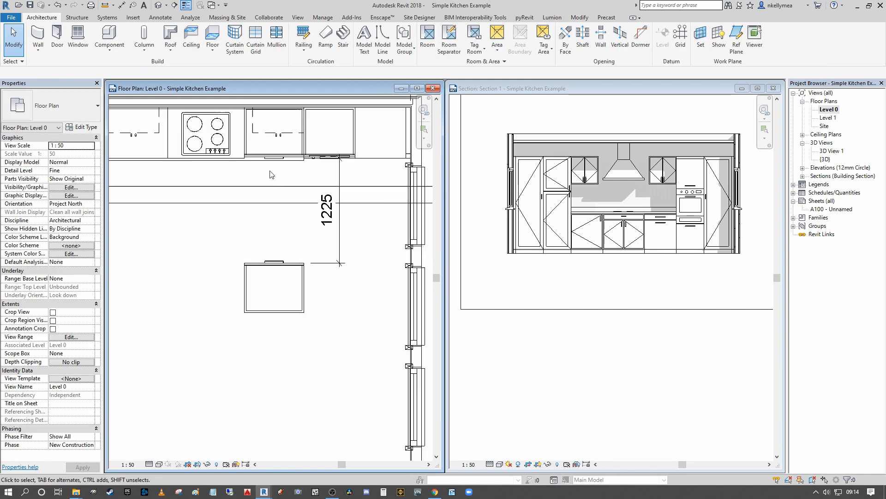
pyautogui.scroll(-2, 304, 161)
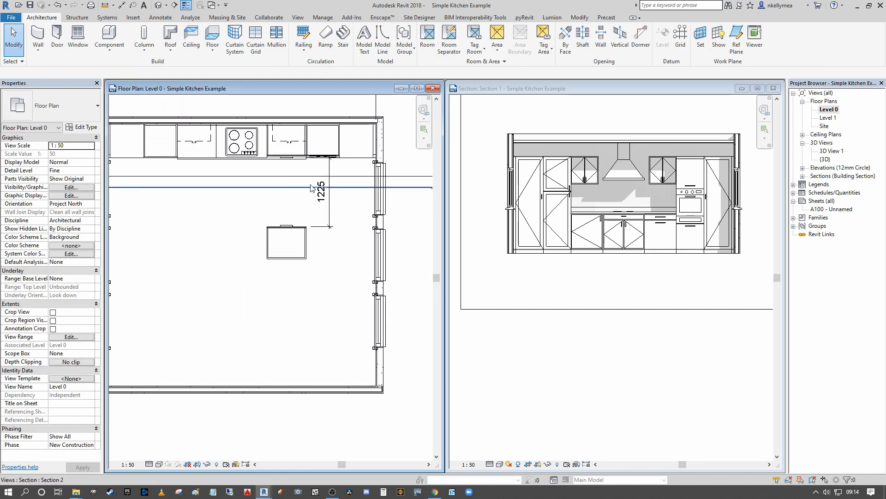
pyautogui.click(292, 187)
pyautogui.press('Escape')
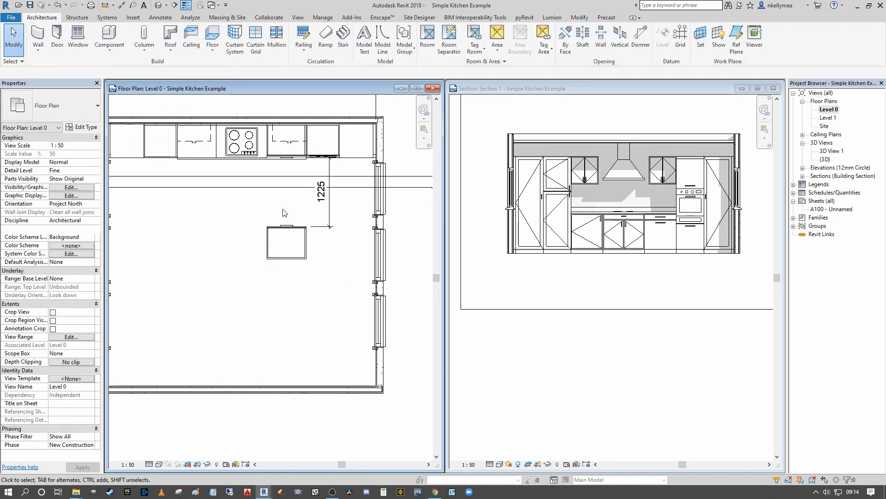
pyautogui.scroll(2, 291, 222)
pyautogui.click(314, 232)
pyautogui.scroll(-1, 300, 211)
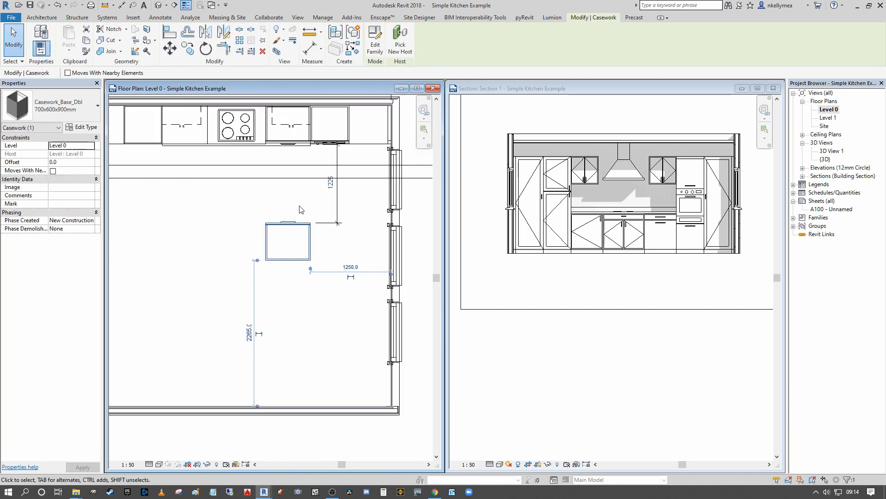
pyautogui.moveTo(301, 209); pyautogui.dragTo(311, 217, button='middle')
pyautogui.press('Escape')
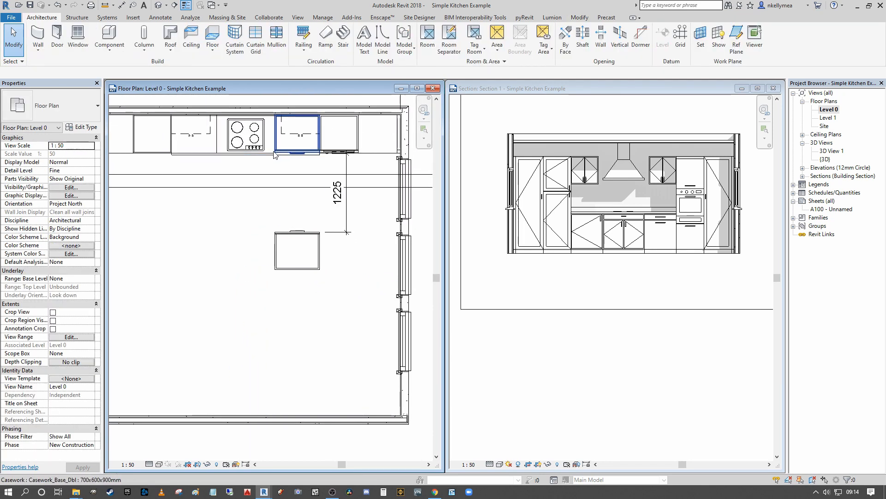
# Copy the 900x600x860mm base unit under the hob about 1740 mm straight out, next to the island drawer unit.
pyautogui.scroll(2, 274, 154)
pyautogui.click(274, 155)
pyautogui.scroll(-2, 275, 155)
pyautogui.moveTo(287, 163); pyautogui.dragTo(245, 160, button='middle')
pyautogui.scroll(2, 309, 172)
pyautogui.click(187, 48)
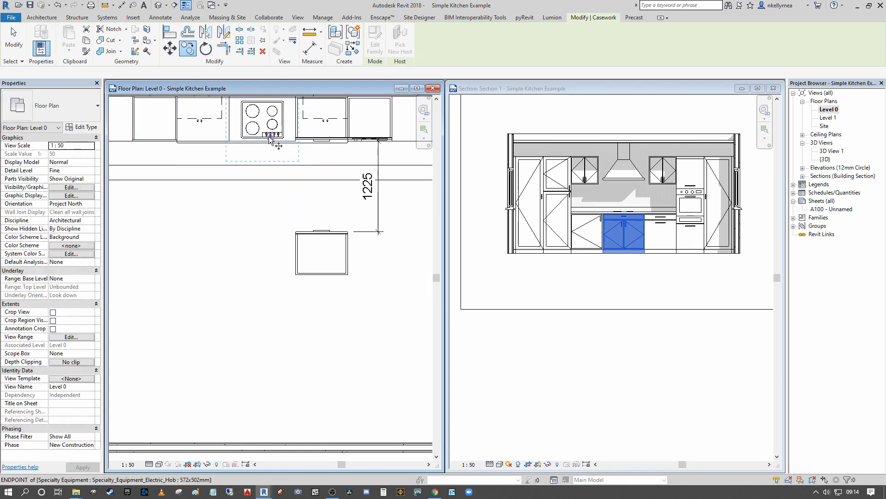
pyautogui.click(263, 146)
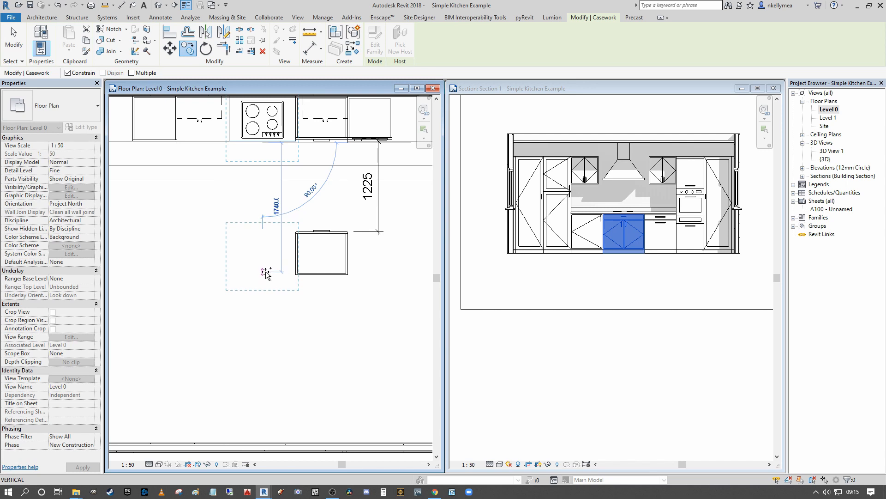
pyautogui.click(265, 271)
pyautogui.moveTo(296, 221); pyautogui.dragTo(308, 218, button='middle')
# Rotate the copied 900 mm base unit 180° to face the kitchen run.
pyautogui.click(206, 49)
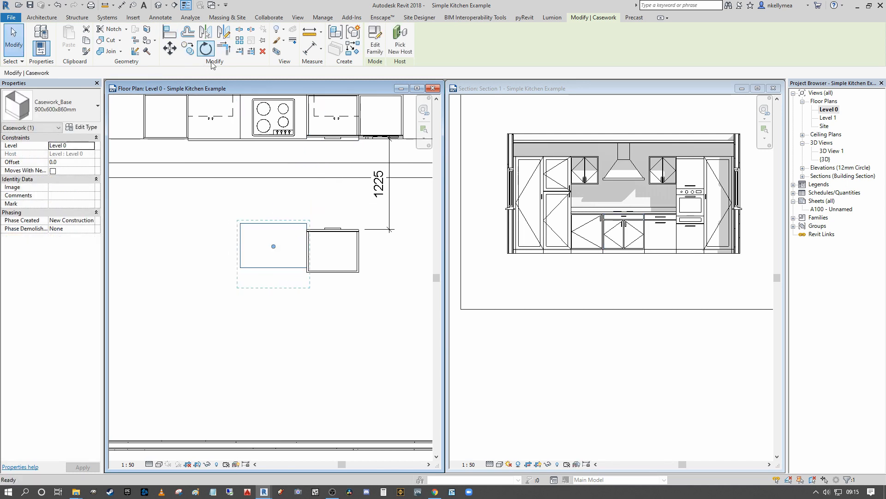
pyautogui.click(285, 183)
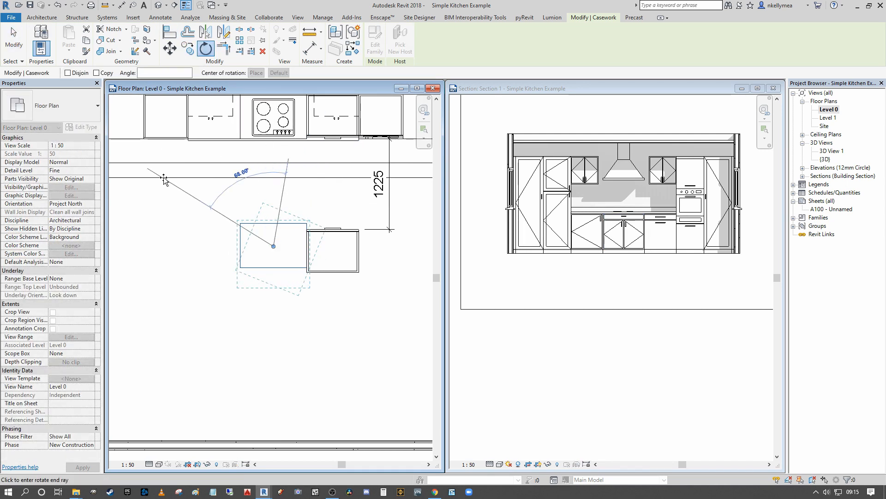
pyautogui.write('180')
pyautogui.press('Return')
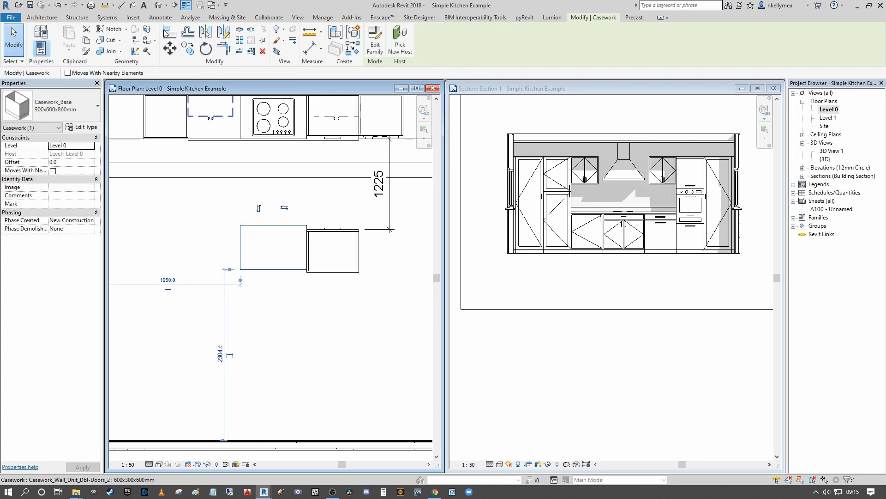
# Align the back of the 900 mm island unit with the back of the adjacent drawer unit.
pyautogui.click(166, 32)
pyautogui.scroll(3, 370, 272)
pyautogui.click(296, 276)
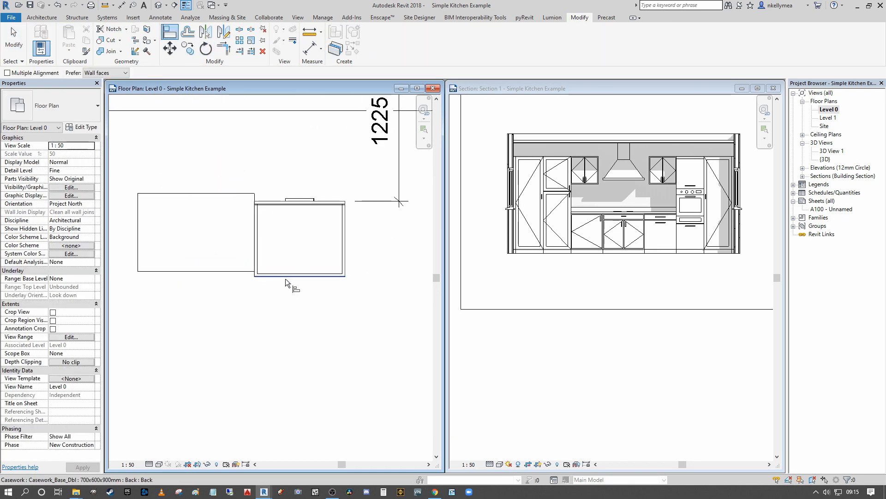
pyautogui.click(227, 271)
pyautogui.scroll(-3, 258, 268)
pyautogui.press('Escape')
pyautogui.press('Escape')
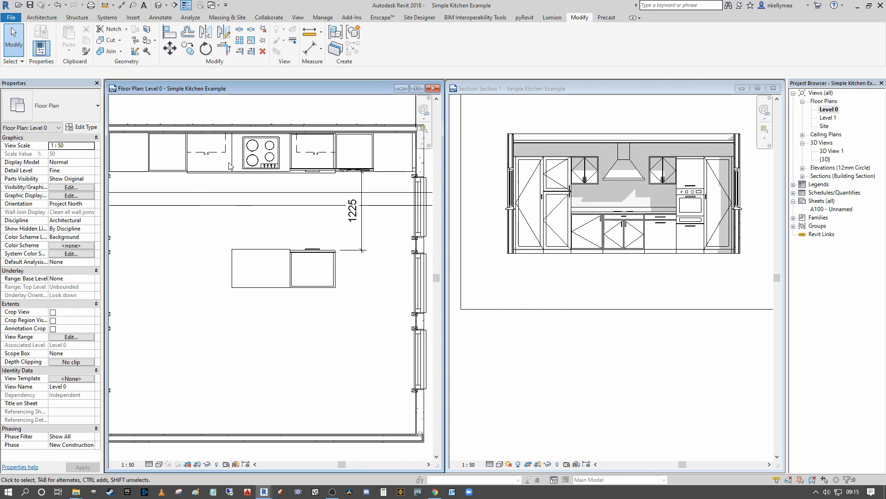
# Match the island drawer unit's type to the run's single-door base unit, removing the gap dimension's invalid reference.
pyautogui.click(462, 240)
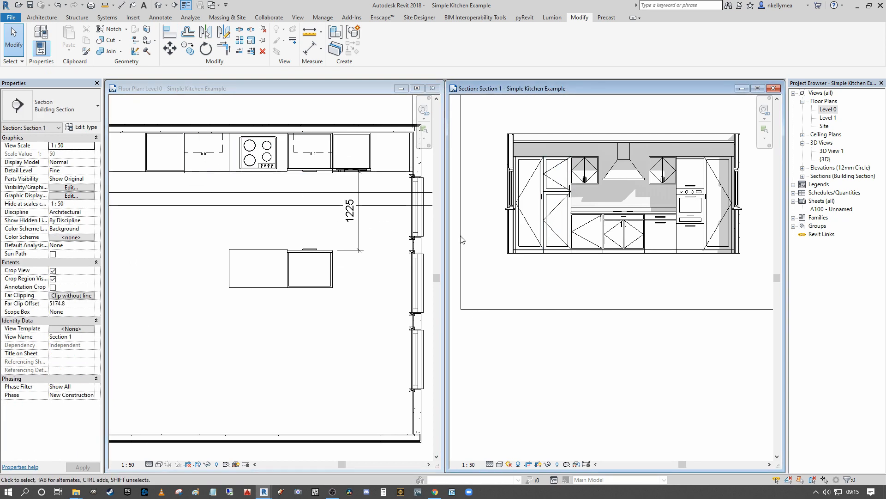
pyautogui.scroll(1, 291, 272)
pyautogui.scroll(-4, 260, 240)
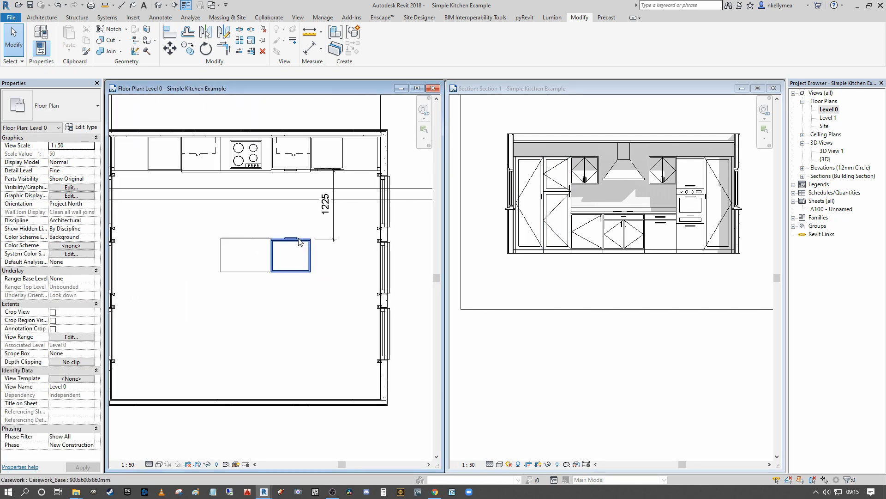
pyautogui.scroll(3, 291, 227)
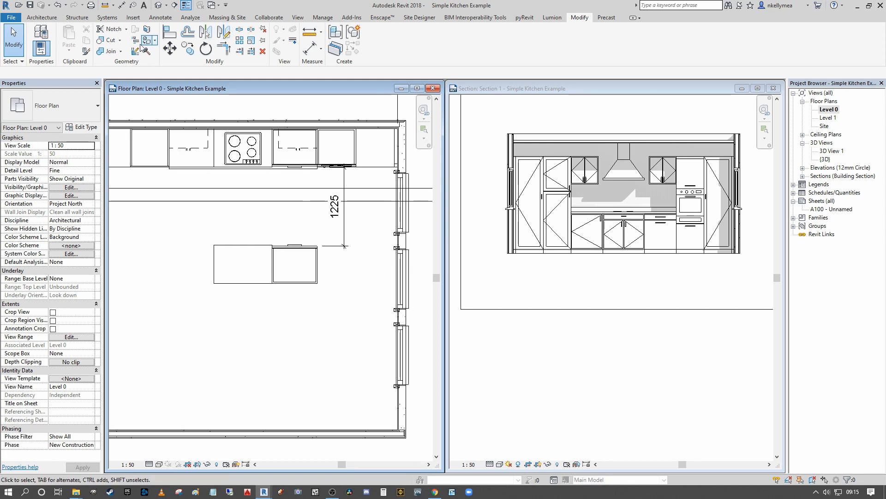
pyautogui.click(87, 51)
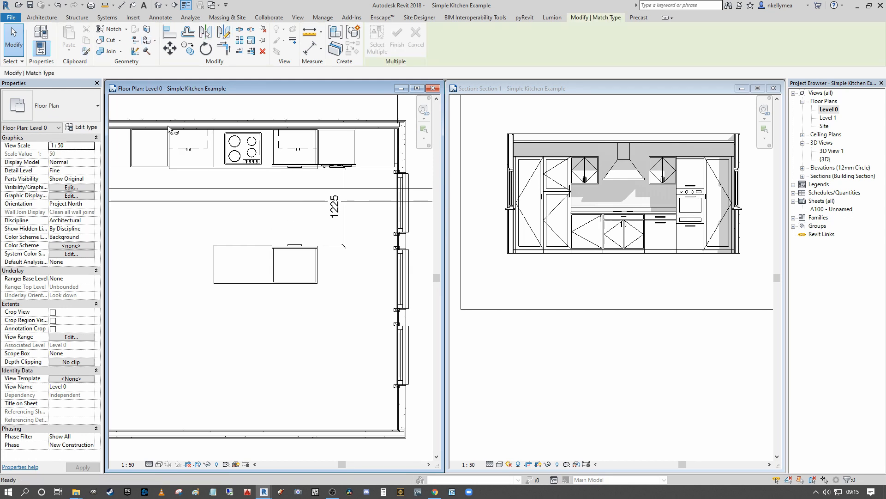
pyautogui.click(212, 158)
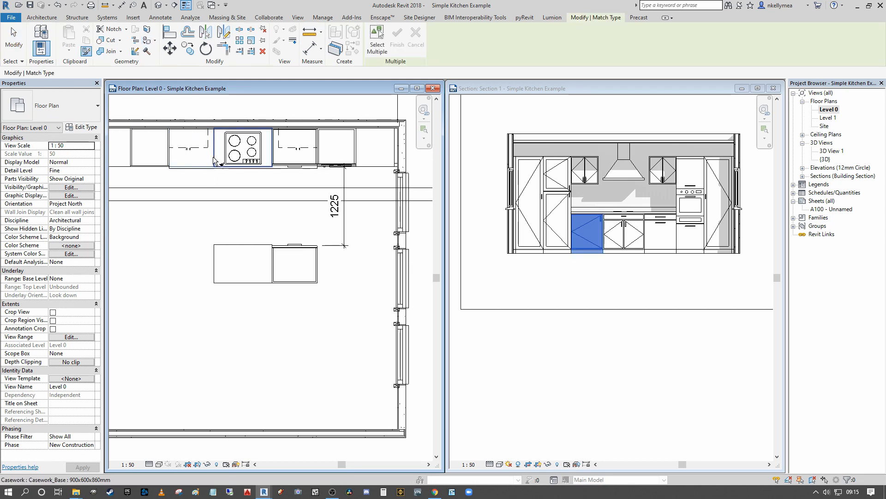
pyautogui.click(294, 247)
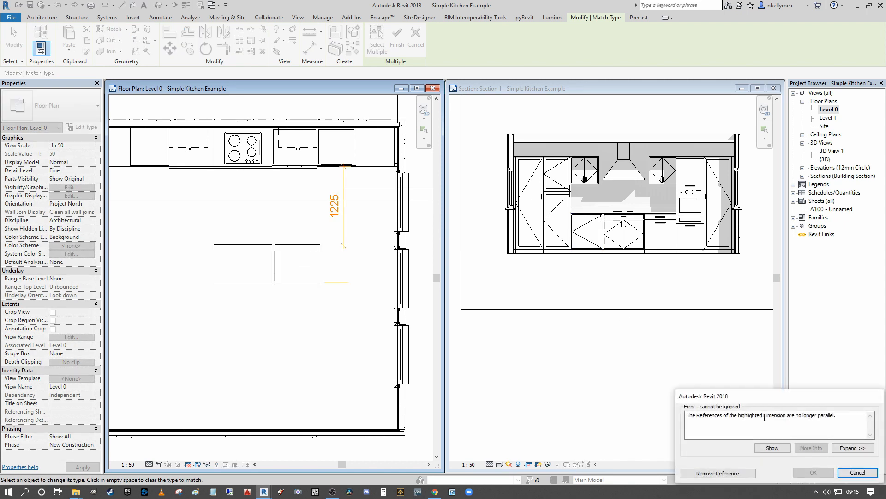
pyautogui.click(740, 474)
pyautogui.scroll(-3, 409, 307)
pyautogui.press('Escape')
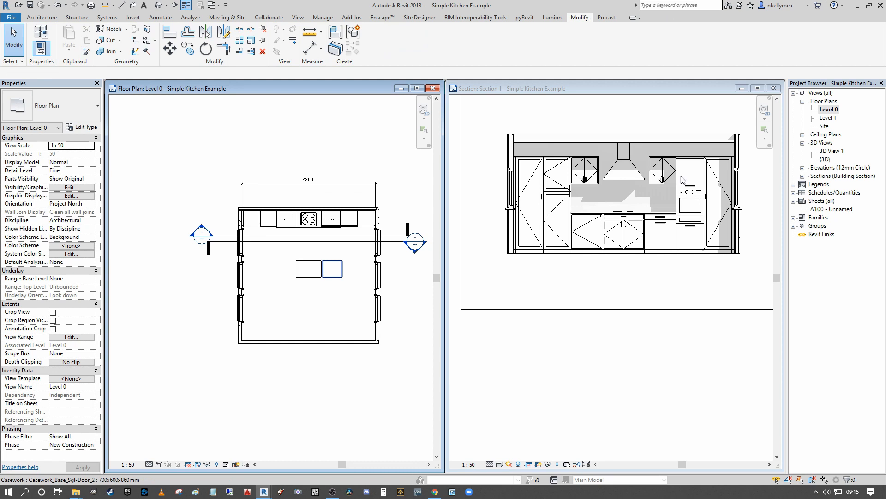
# Close Section 1, open Section 2 and tile it beside the Level 0 plan, framing the island units.
pyautogui.click(647, 127)
pyautogui.moveTo(639, 127); pyautogui.dragTo(617, 179, button='middle')
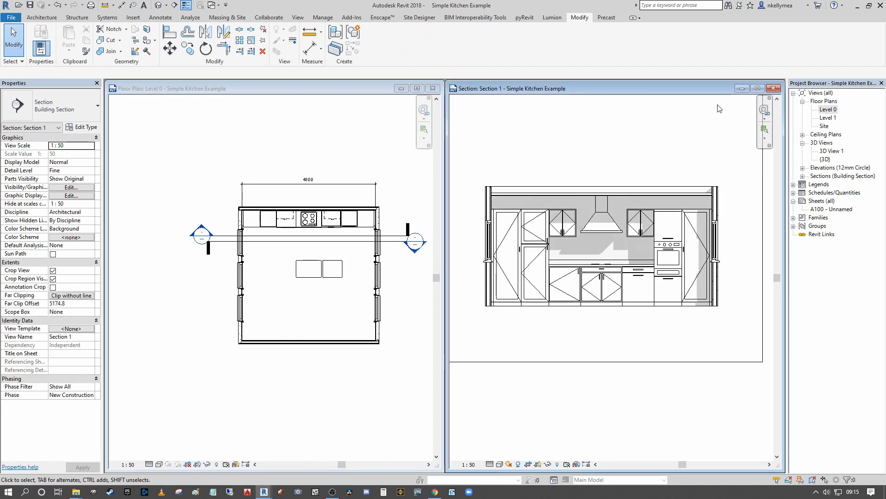
pyautogui.click(771, 89)
pyautogui.doubleClick(416, 244)
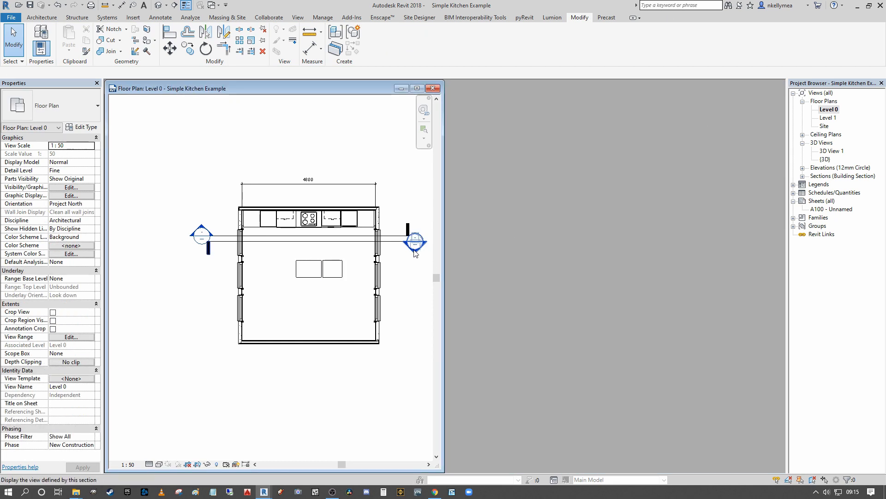
pyautogui.click(304, 103)
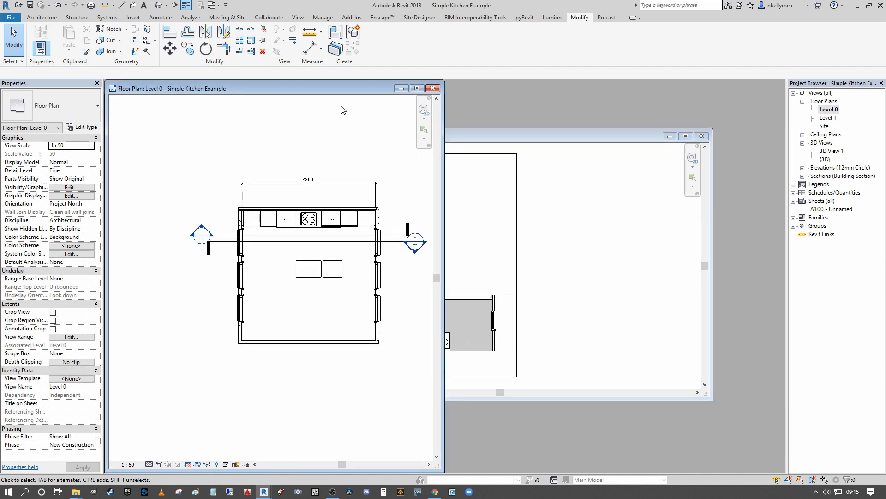
pyautogui.press('t')
pyautogui.moveTo(689, 286); pyautogui.dragTo(600, 262, button='middle')
pyautogui.scroll(5, 632, 286)
pyautogui.scroll(2, 545, 283)
pyautogui.scroll(-2, 545, 283)
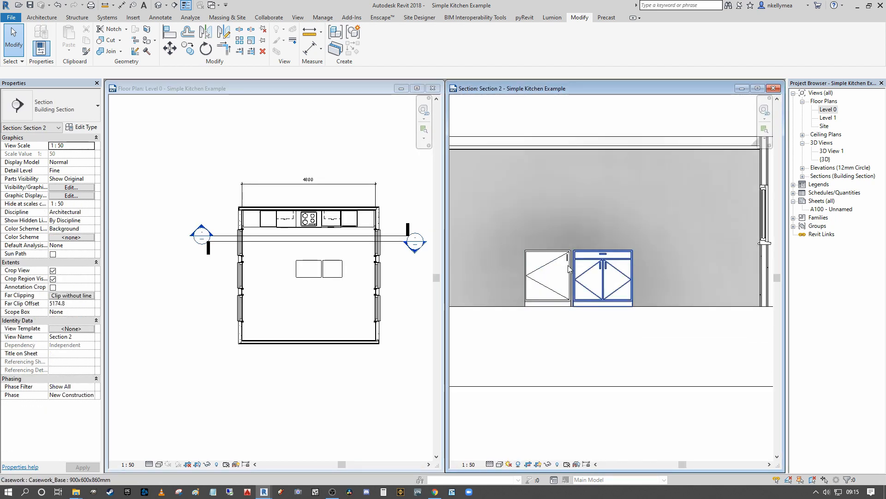
pyautogui.click(571, 269)
pyautogui.scroll(2, 571, 269)
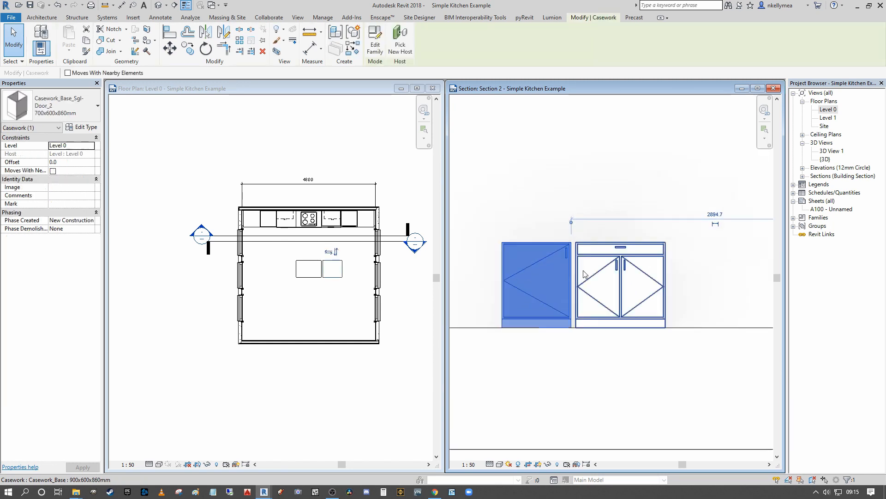
pyautogui.scroll(-2, 658, 279)
pyautogui.moveTo(659, 279); pyautogui.dragTo(644, 269, button='middle')
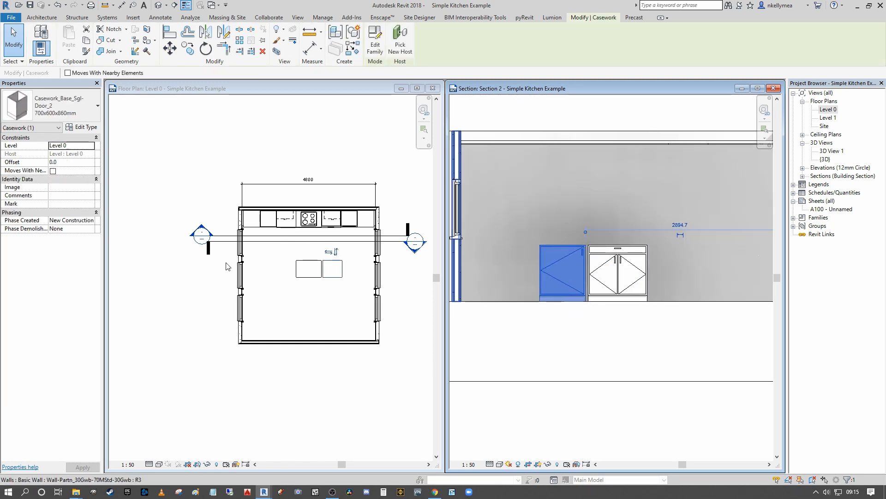
pyautogui.scroll(1, 319, 249)
pyautogui.press('Escape')
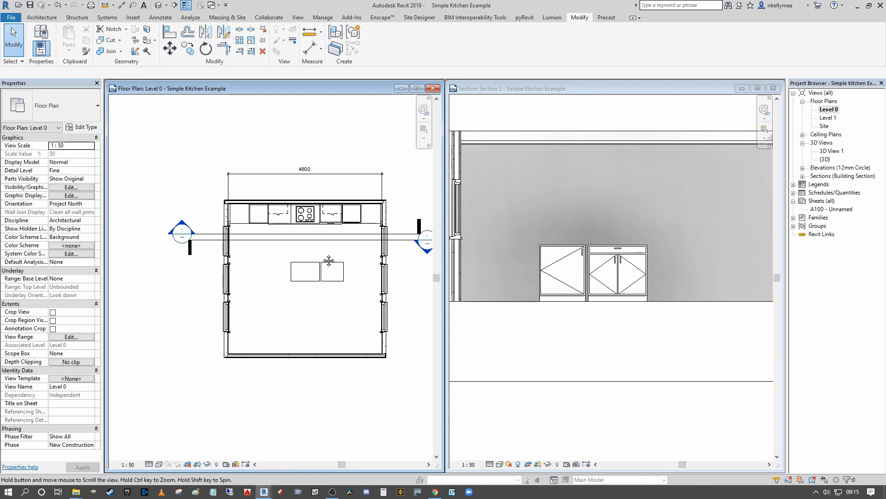
# Mirror both island base units, without keeping a copy, about the 900 mm unit's side that faces the gap.
pyautogui.scroll(3, 304, 276)
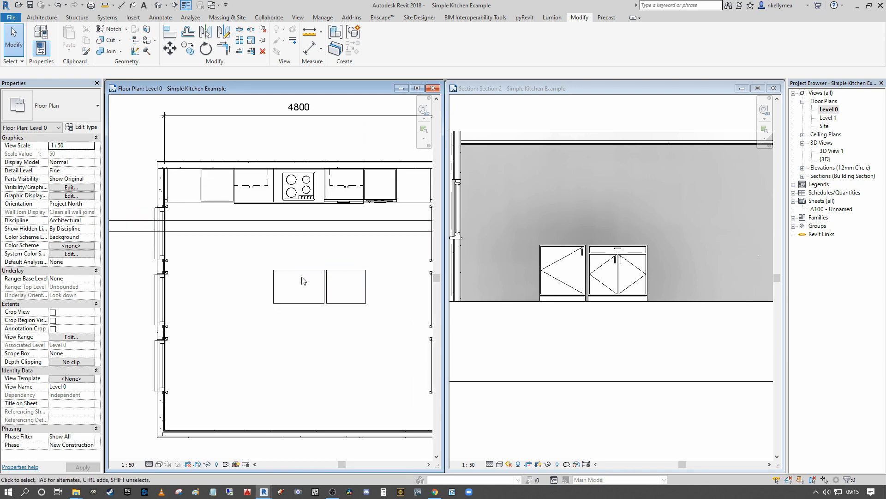
pyautogui.click(699, 244)
pyautogui.moveTo(243, 258); pyautogui.dragTo(389, 324)
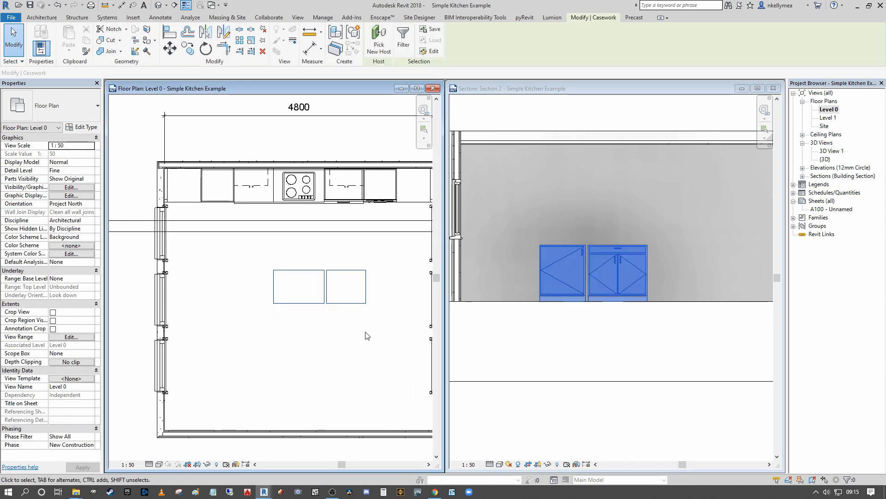
pyautogui.click(207, 32)
pyautogui.scroll(2, 327, 277)
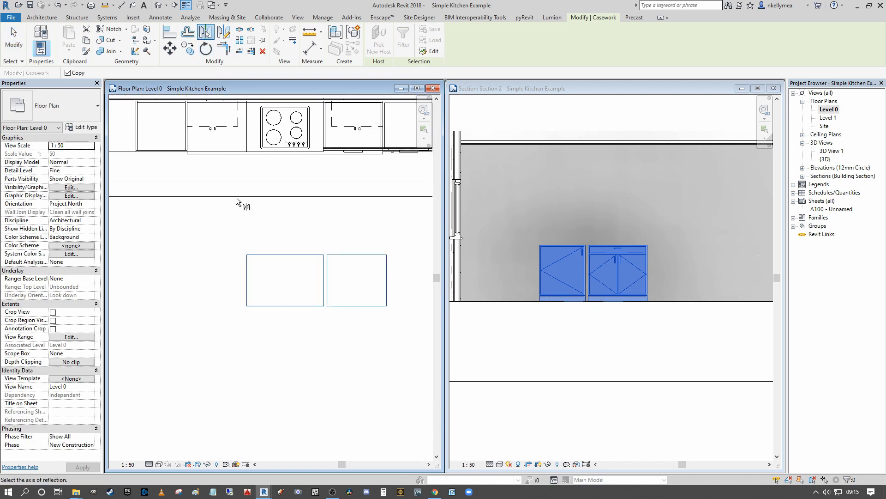
pyautogui.scroll(1, 326, 267)
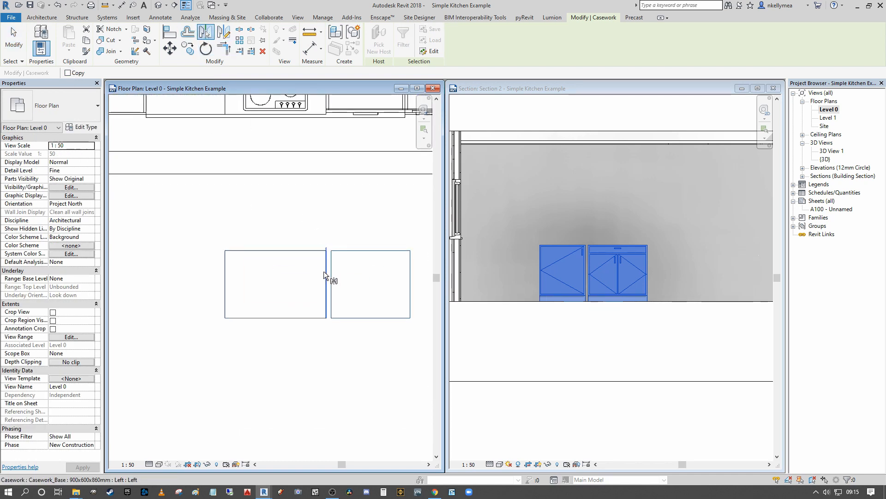
pyautogui.click(321, 270)
pyautogui.scroll(-2, 339, 266)
pyautogui.click(341, 221)
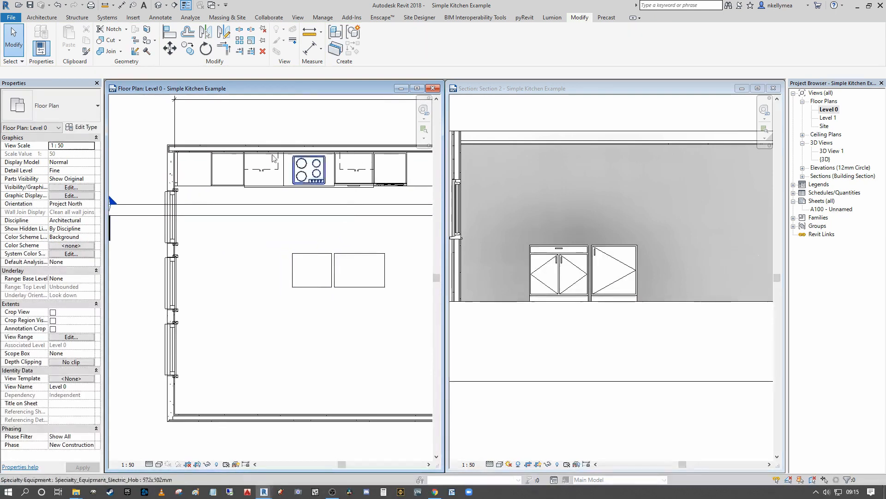
# Align the outer side of the 900 mm island unit with the joint between the run's oven tower and its adjacent base unit.
pyautogui.click(170, 32)
pyautogui.scroll(4, 365, 179)
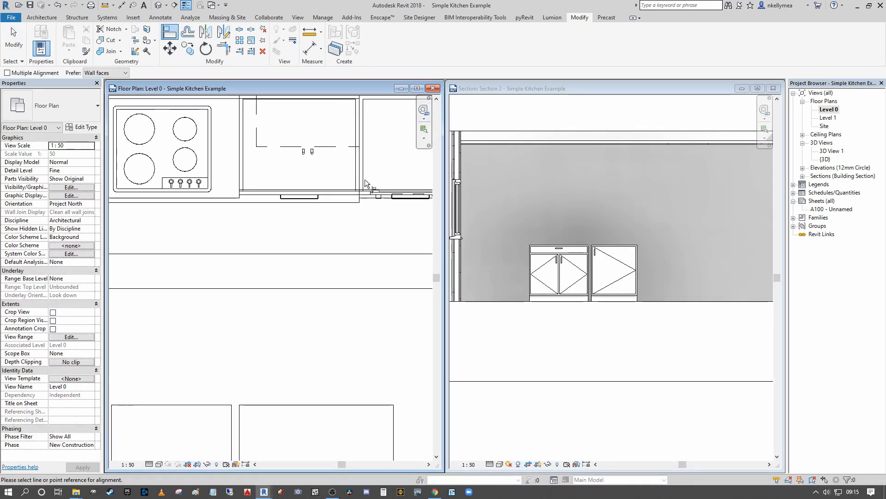
pyautogui.scroll(-4, 360, 183)
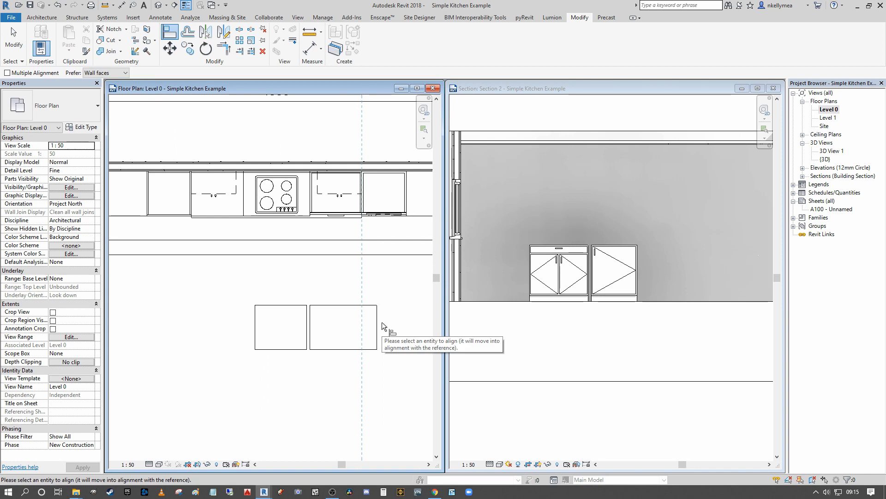
pyautogui.click(378, 322)
pyautogui.moveTo(378, 322); pyautogui.dragTo(369, 310, button='middle')
# Align the adjoining side of the 700 mm island unit with the inner side of the 900 mm unit.
pyautogui.scroll(2, 326, 304)
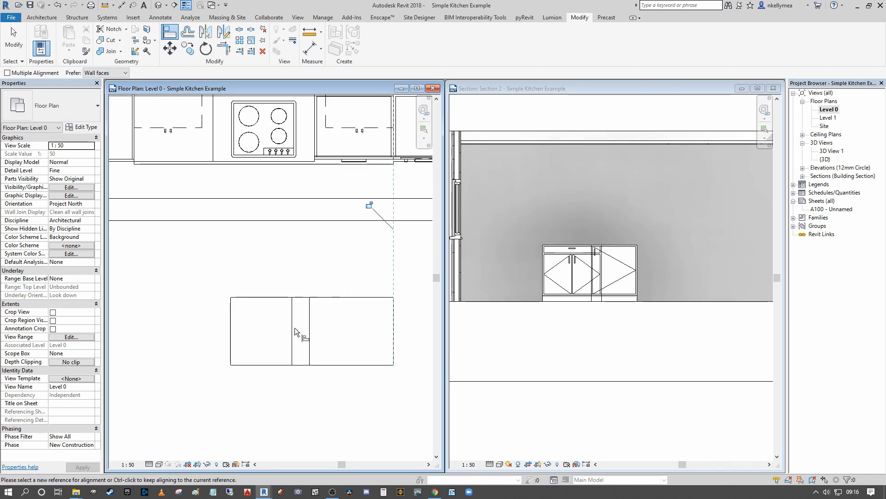
pyautogui.click(293, 332)
pyautogui.click(309, 325)
pyautogui.scroll(-2, 309, 329)
pyautogui.press('Escape')
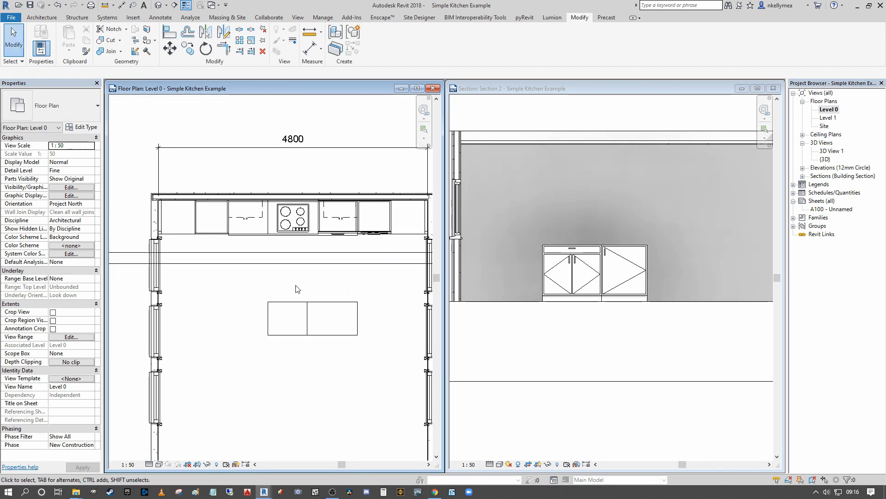
# Examine in plan how the two island units line up with the base units on either side of the hob.
pyautogui.click(269, 226)
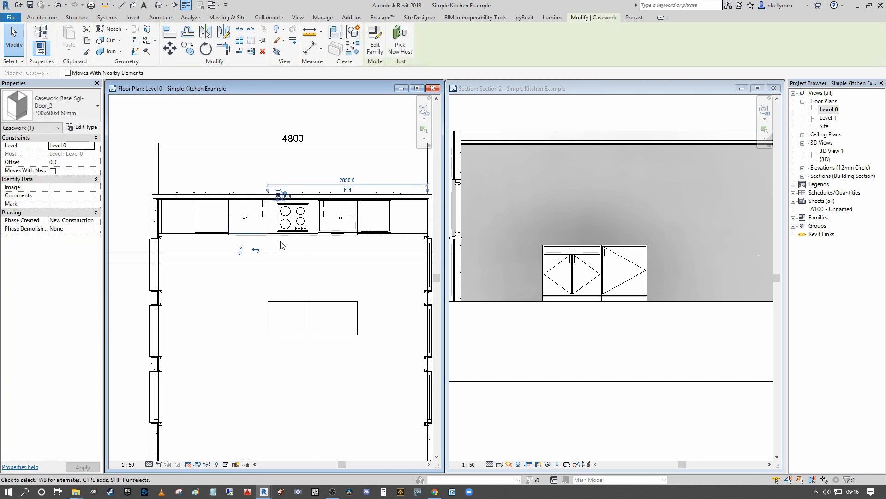
pyautogui.moveTo(294, 251); pyautogui.dragTo(333, 234, button='middle')
pyautogui.scroll(1, 306, 252)
pyautogui.press('Escape')
pyautogui.click(362, 223)
pyautogui.press('Escape')
pyautogui.scroll(1, 334, 256)
pyautogui.scroll(-2, 323, 265)
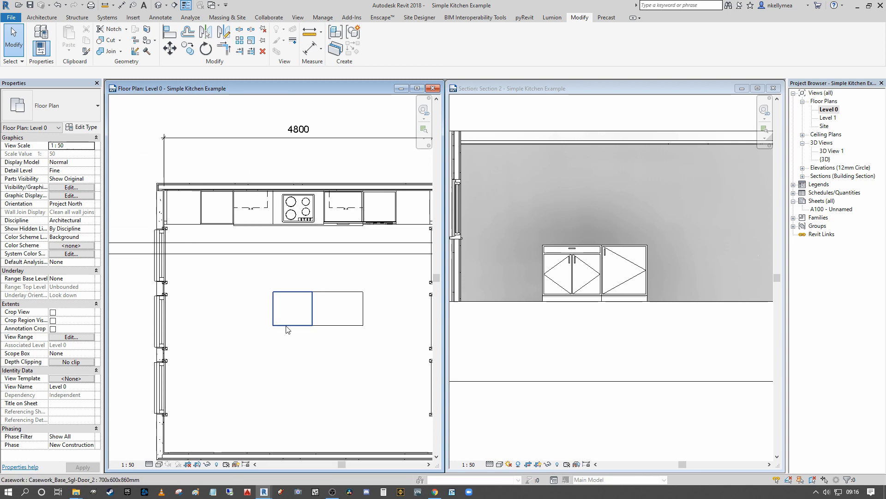
pyautogui.scroll(3, 286, 304)
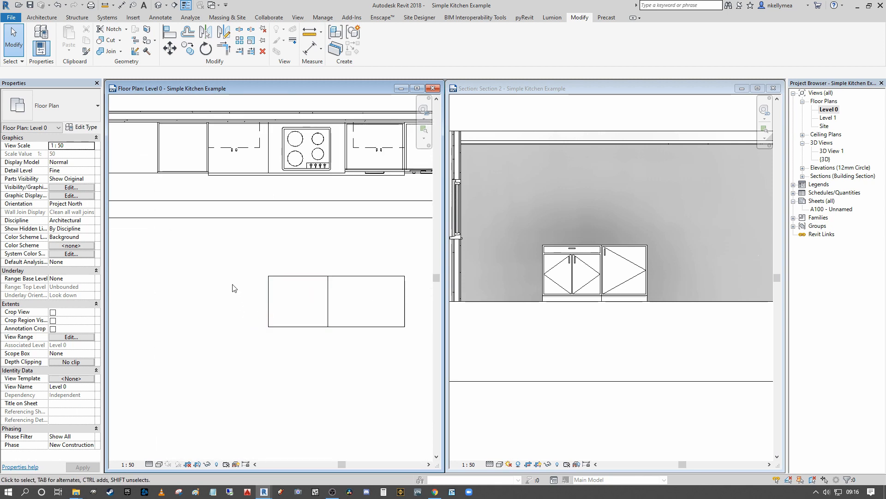
pyautogui.scroll(-4, 293, 246)
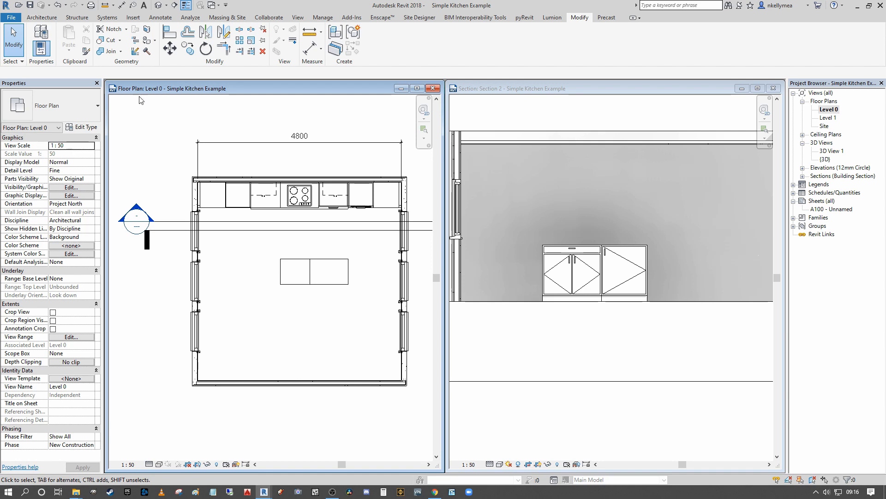
pyautogui.scroll(3, 273, 268)
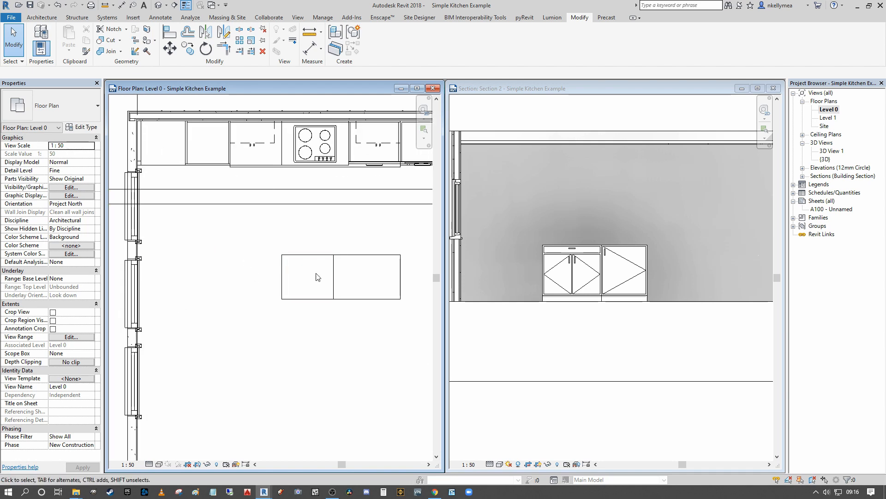
pyautogui.scroll(-1, 306, 277)
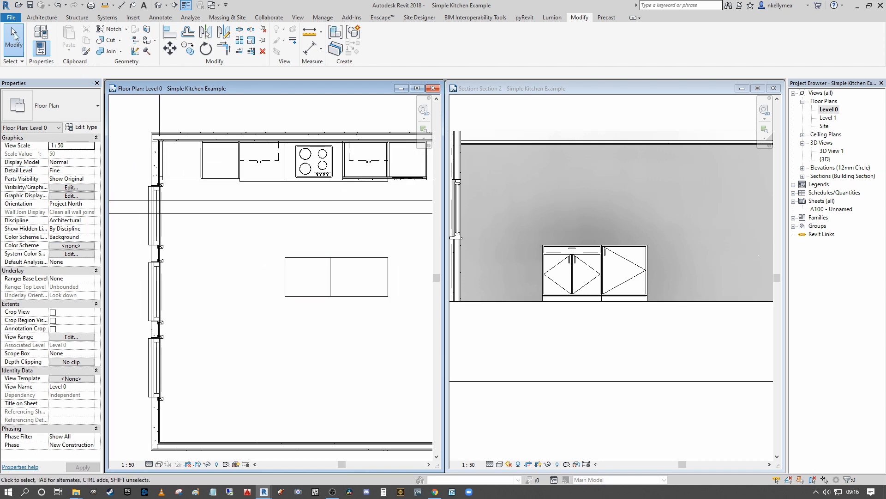
# Place a 580x600x850mm Specialty_Equipment_Dishwasher against the free end of the 700 mm island unit.
pyautogui.click(42, 17)
pyautogui.click(109, 39)
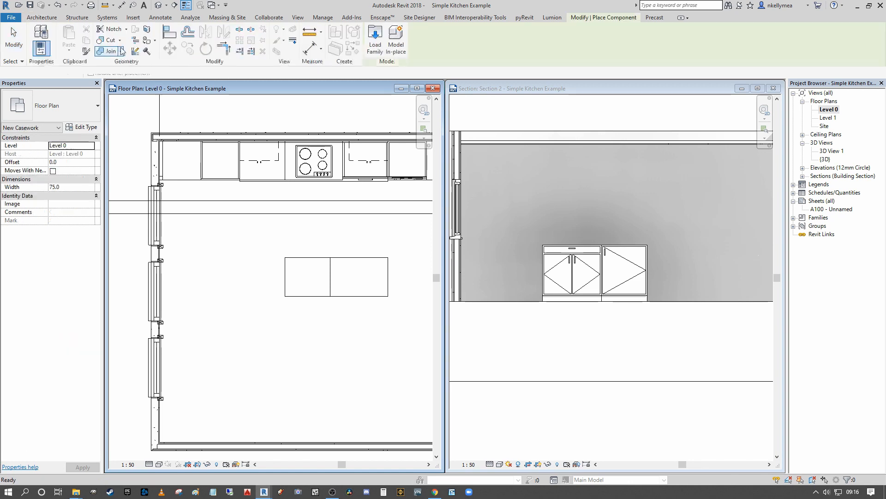
pyautogui.click(71, 102)
pyautogui.scroll(-10, 115, 230)
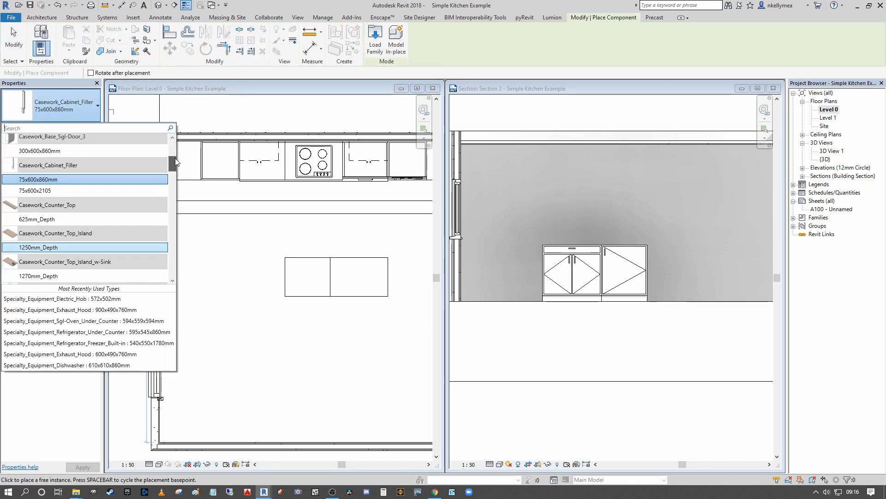
pyautogui.moveTo(175, 276); pyautogui.dragTo(167, 247)
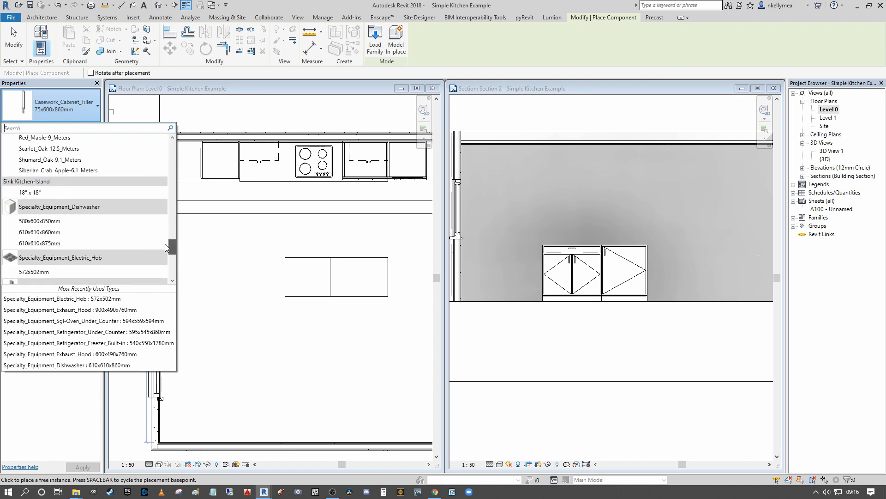
pyautogui.click(40, 221)
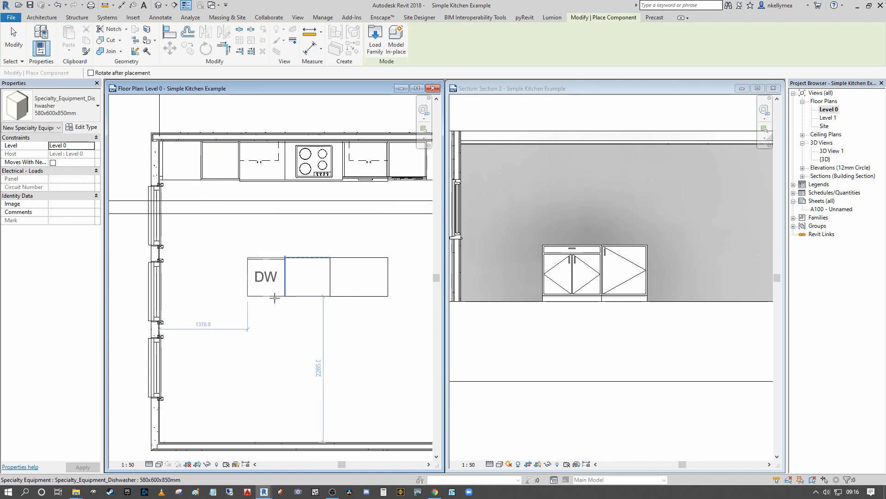
pyautogui.click(287, 259)
pyautogui.press('Escape')
pyautogui.press('Escape')
pyautogui.scroll(-2, 249, 265)
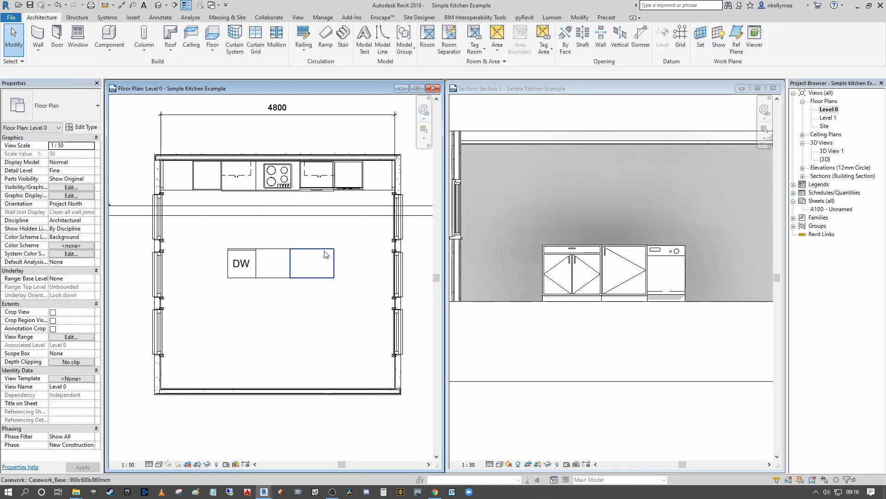
# Place a Casework_Counter_Top_Island_w-Sink of type 1270mm_Depth over the island units, with its end flush with the 900 mm unit's outer side.
pyautogui.scroll(1, 325, 250)
pyautogui.moveTo(327, 243); pyautogui.dragTo(336, 197, button='middle')
pyautogui.scroll(-1, 341, 231)
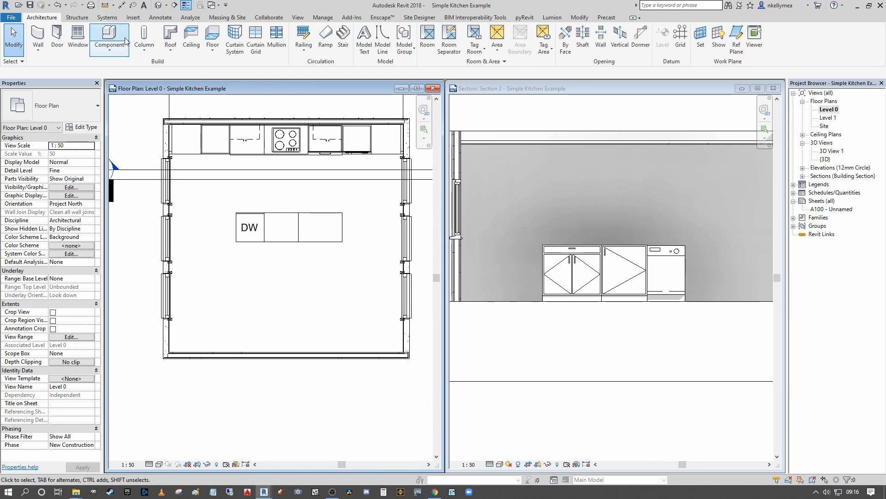
pyautogui.click(109, 35)
pyautogui.click(95, 107)
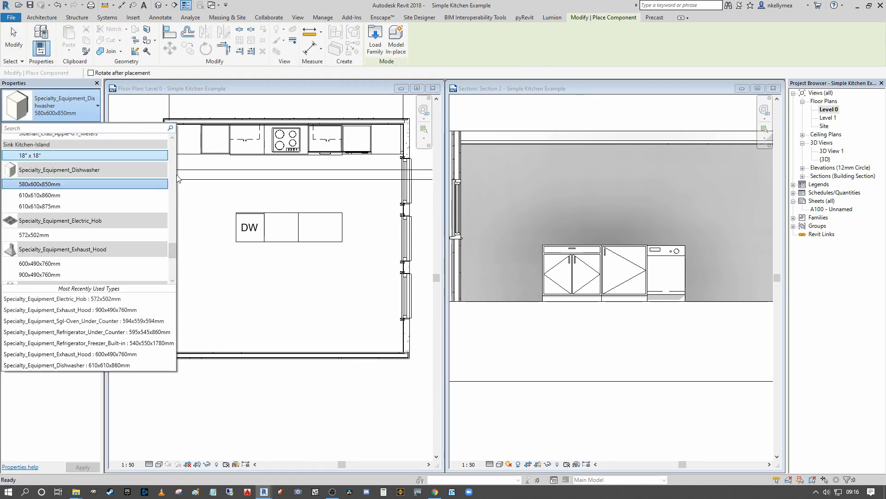
pyautogui.moveTo(172, 249); pyautogui.dragTo(191, 170)
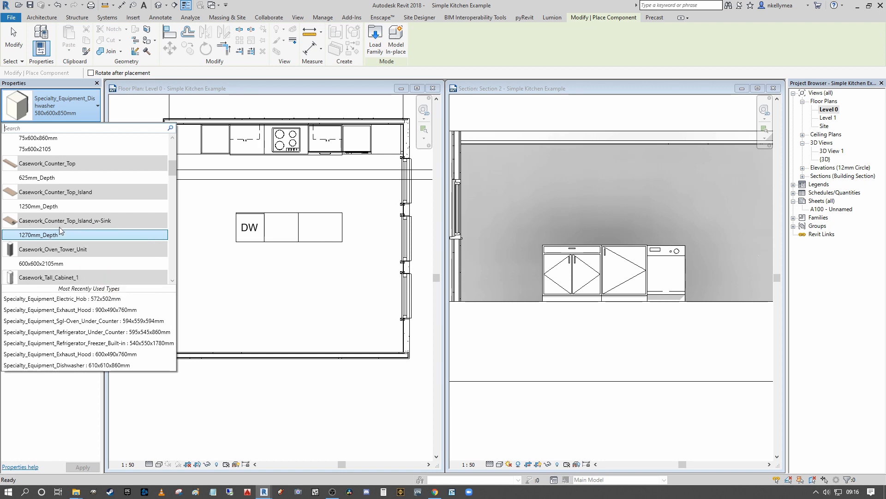
pyautogui.click(38, 235)
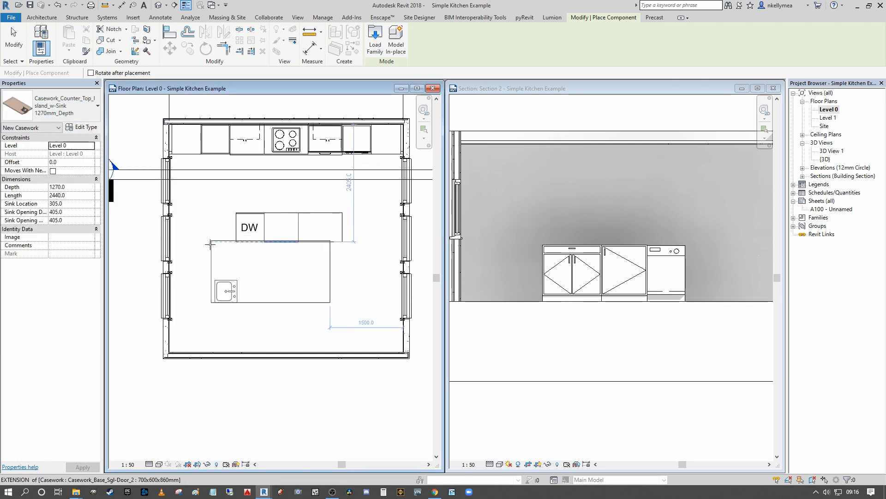
pyautogui.click(223, 207)
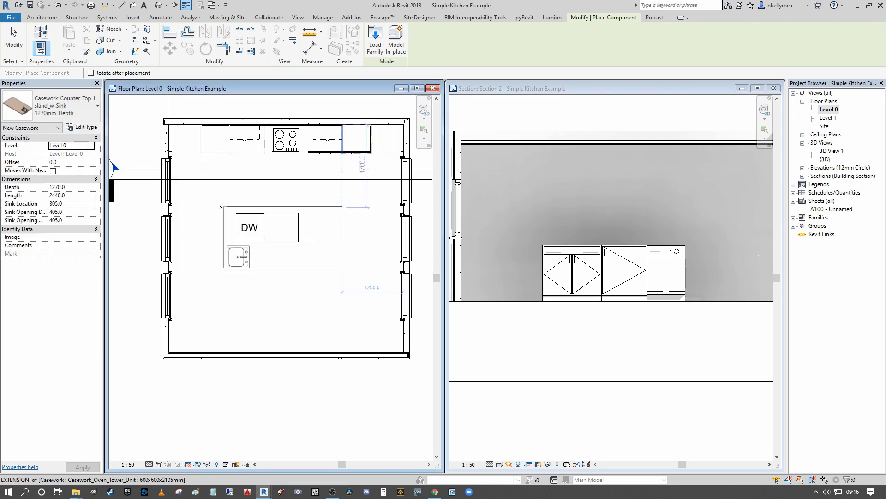
pyautogui.scroll(3, 260, 289)
pyautogui.press('Escape')
pyautogui.press('Escape')
# Rotate the island countertop with sink 90° clockwise about its centre in the Level 0 plan.
pyautogui.scroll(-2, 260, 297)
pyautogui.moveTo(260, 305); pyautogui.dragTo(240, 339, button='middle')
pyautogui.scroll(1, 230, 295)
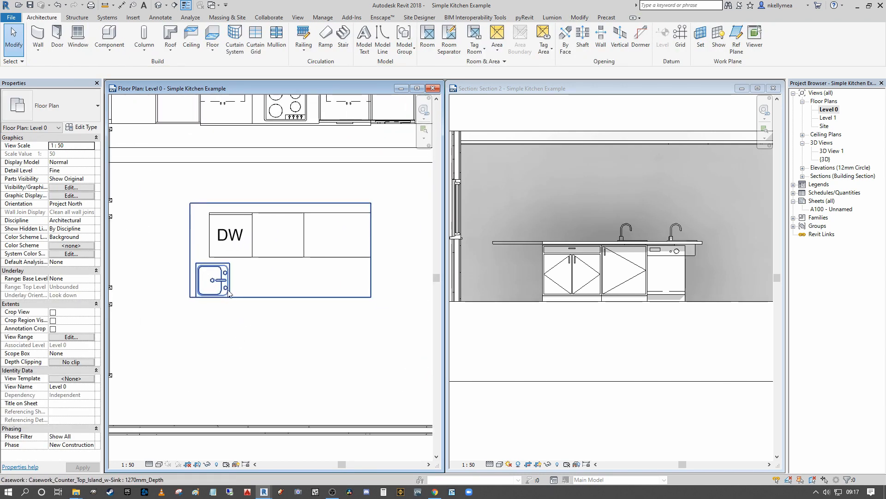
pyautogui.scroll(-1, 230, 295)
pyautogui.scroll(-1, 217, 316)
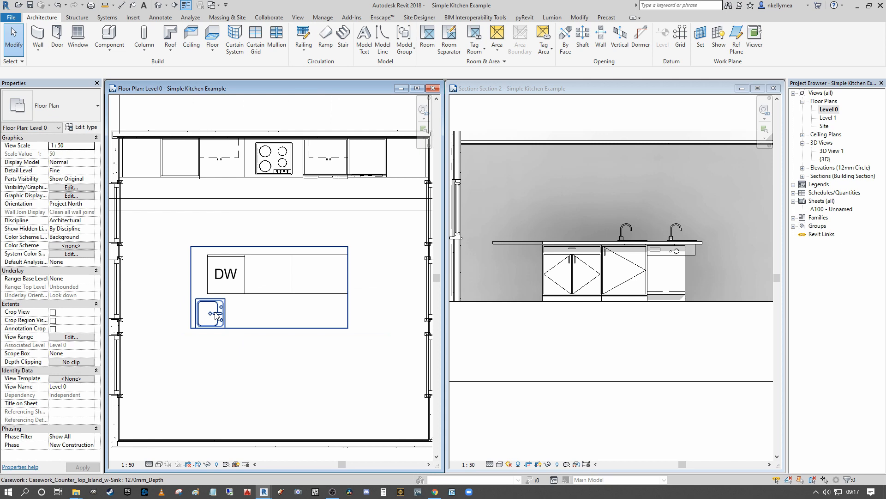
pyautogui.click(331, 329)
pyautogui.click(204, 49)
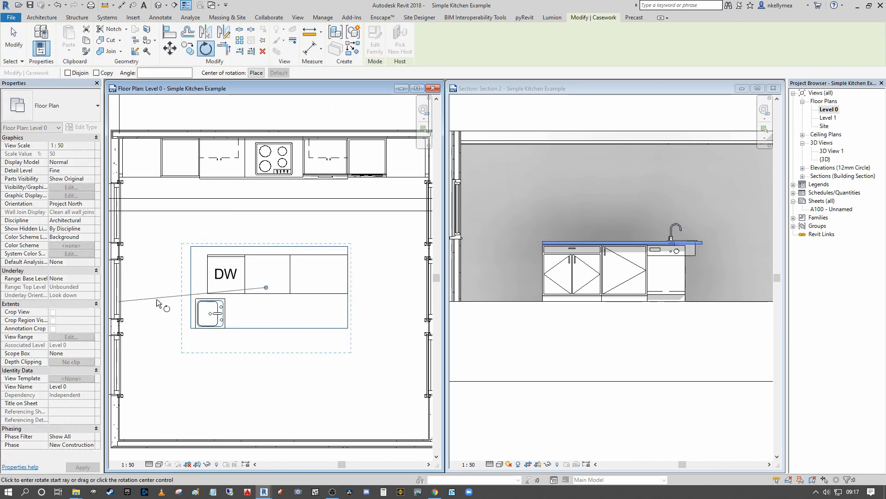
pyautogui.click(159, 286)
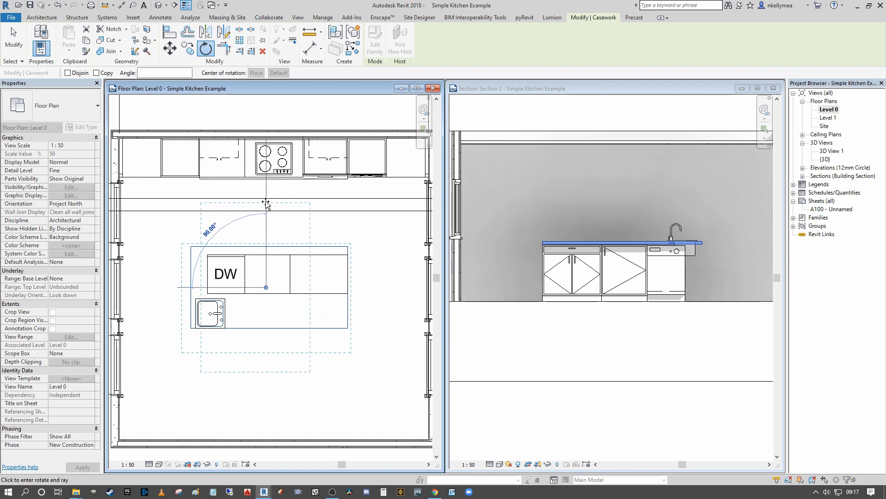
pyautogui.click(265, 203)
# Shorten the rotated countertop to about 1268 mm and move it so its edge nearest the run is flush with the island units.
pyautogui.moveTo(287, 300); pyautogui.dragTo(268, 339)
pyautogui.moveTo(271, 299); pyautogui.dragTo(271, 291)
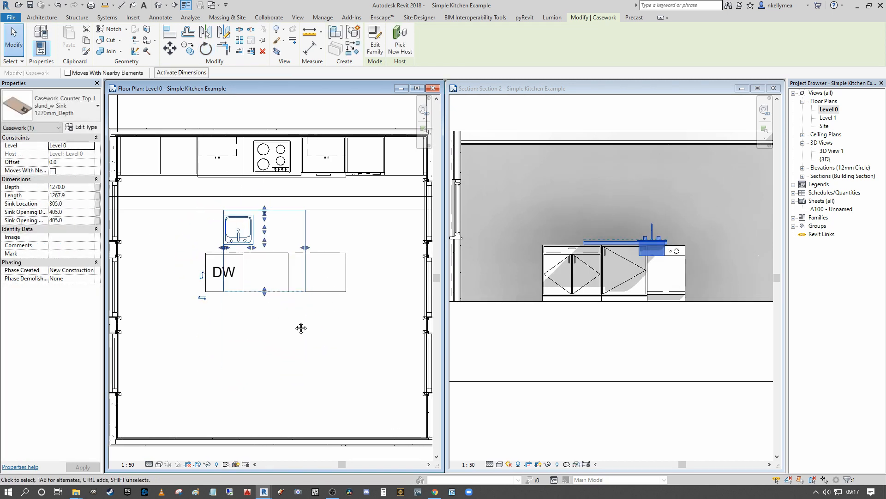
pyautogui.scroll(2, 286, 332)
pyautogui.press('m')
pyautogui.press('v')
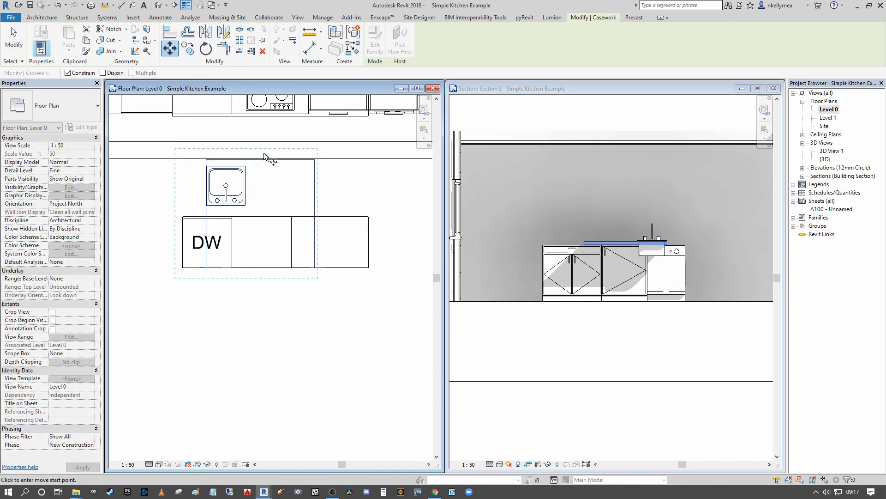
pyautogui.click(261, 159)
pyautogui.click(258, 216)
pyautogui.scroll(1, 336, 249)
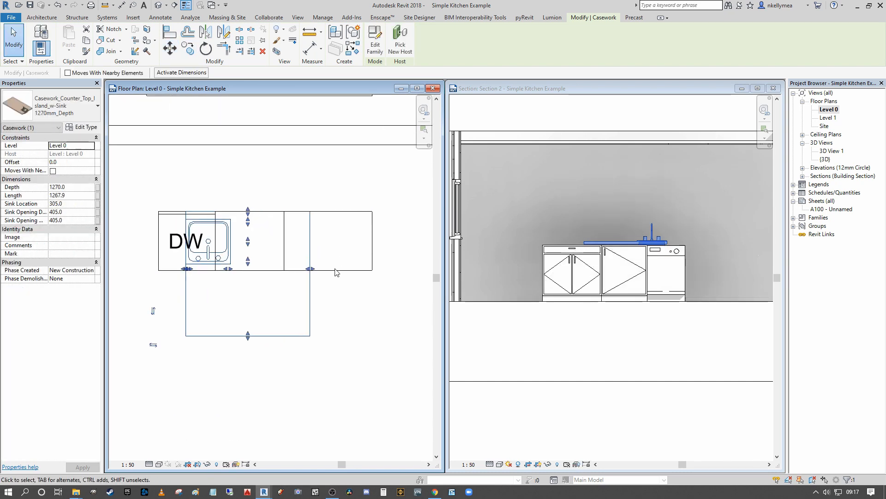
# Stretch both ends of the island countertop until it spans the dishwasher and both base units, about 2180 mm in total.
pyautogui.moveTo(372, 262); pyautogui.dragTo(372, 262)
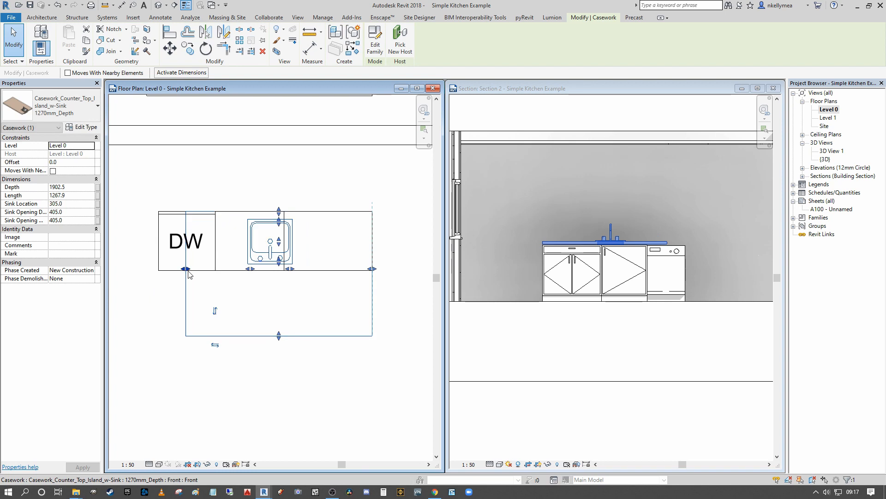
pyautogui.moveTo(186, 269); pyautogui.dragTo(162, 269)
pyautogui.moveTo(221, 263); pyautogui.dragTo(229, 259, button='middle')
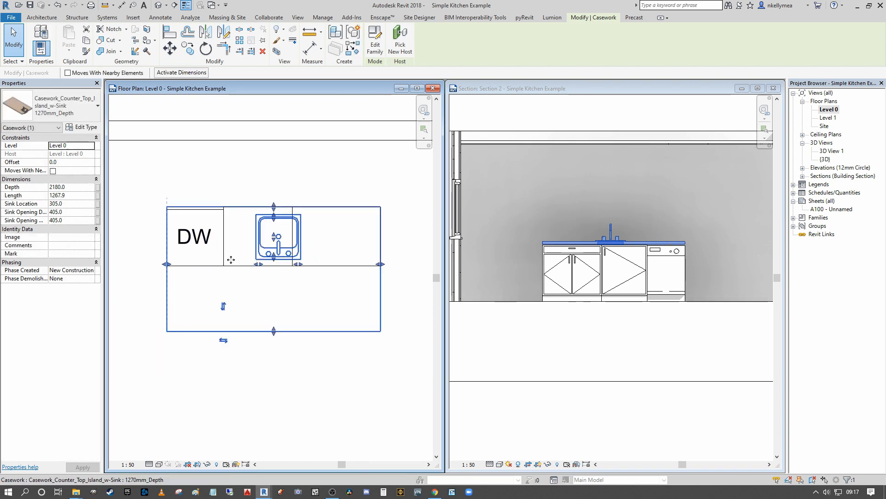
# Dimension the countertop's overhang from the back of the island units to its outer edge in the Level 0 plan.
pyautogui.click(261, 307)
pyautogui.press('i')
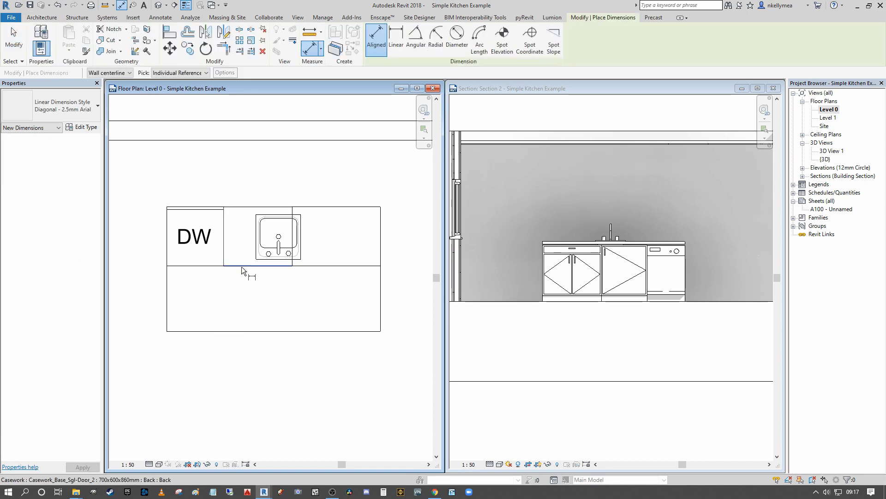
pyautogui.click(242, 266)
pyautogui.click(241, 331)
pyautogui.click(152, 311)
pyautogui.scroll(-3, 153, 312)
pyautogui.press('Escape')
pyautogui.press('Escape')
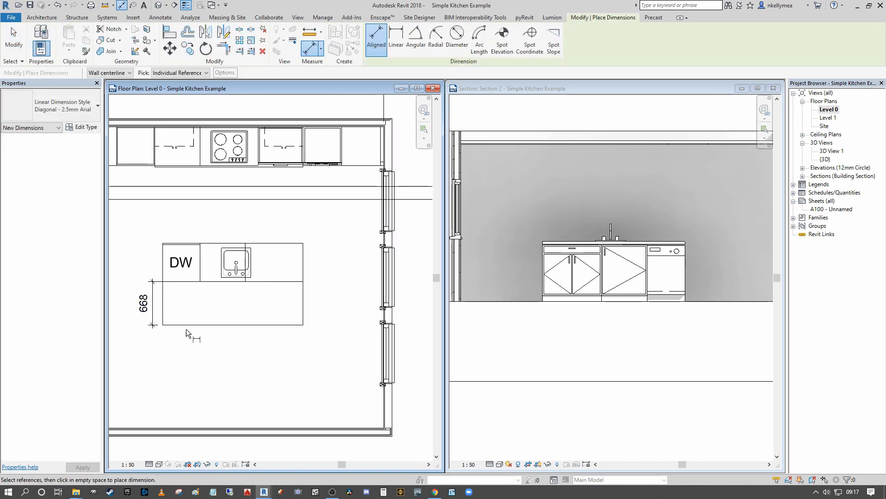
# Pull in the countertop's seating-side edge so the overhang beyond the island units is about 360 mm.
pyautogui.click(235, 324)
pyautogui.scroll(4, 232, 334)
pyautogui.moveTo(233, 334); pyautogui.dragTo(344, 325, button='middle')
pyautogui.click(348, 301)
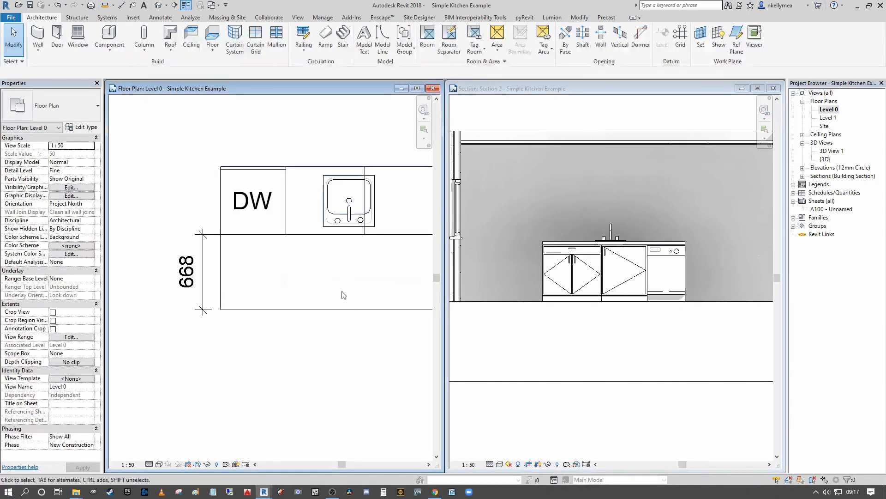
pyautogui.click(328, 308)
pyautogui.scroll(-2, 329, 307)
pyautogui.moveTo(338, 309); pyautogui.dragTo(331, 286)
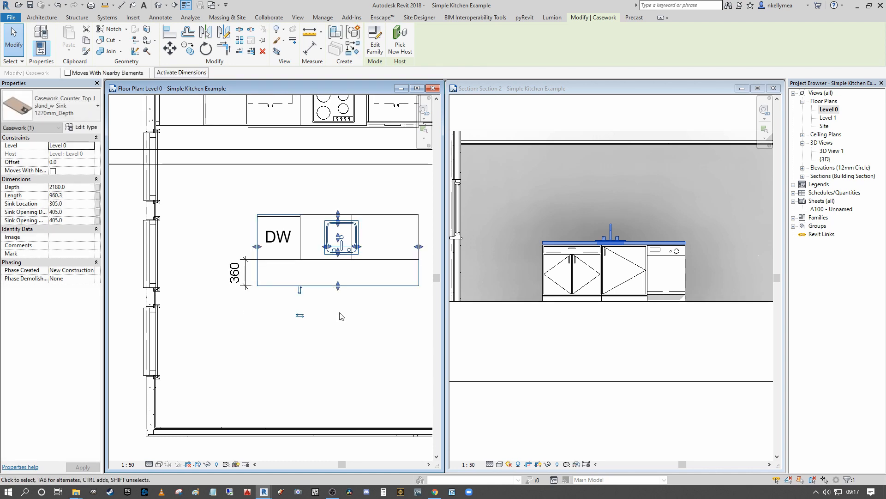
pyautogui.moveTo(350, 335); pyautogui.dragTo(335, 352, button='middle')
pyautogui.click(309, 336)
# Set the Sink Location To Edge of the island countertop's 1270mm_Depth type to 1250.
pyautogui.scroll(2, 346, 337)
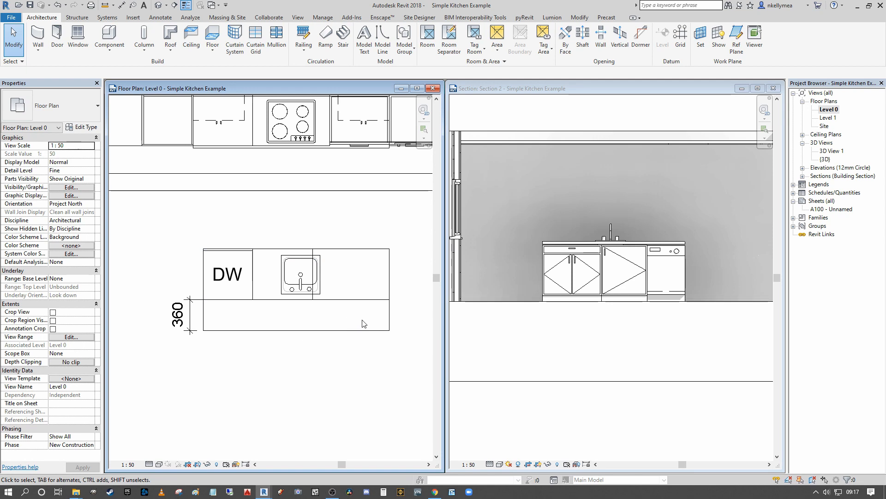
pyautogui.click(297, 290)
pyautogui.scroll(3, 297, 286)
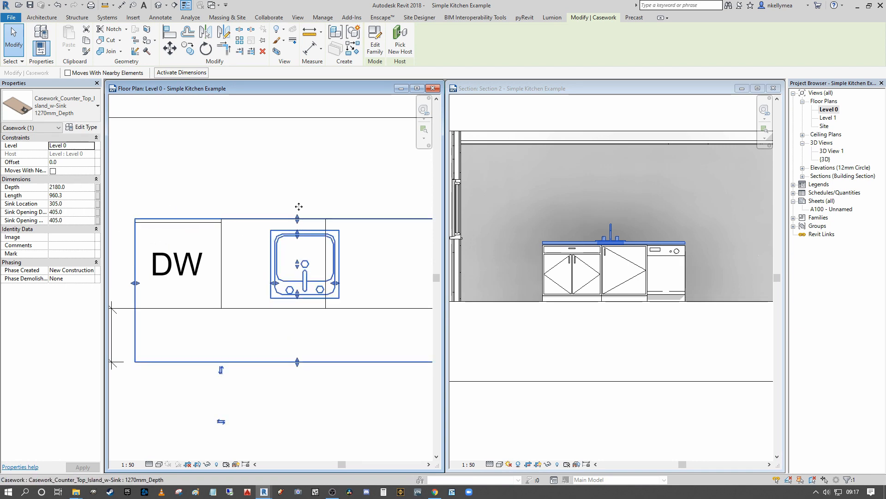
pyautogui.scroll(-1, 325, 179)
pyautogui.click(81, 127)
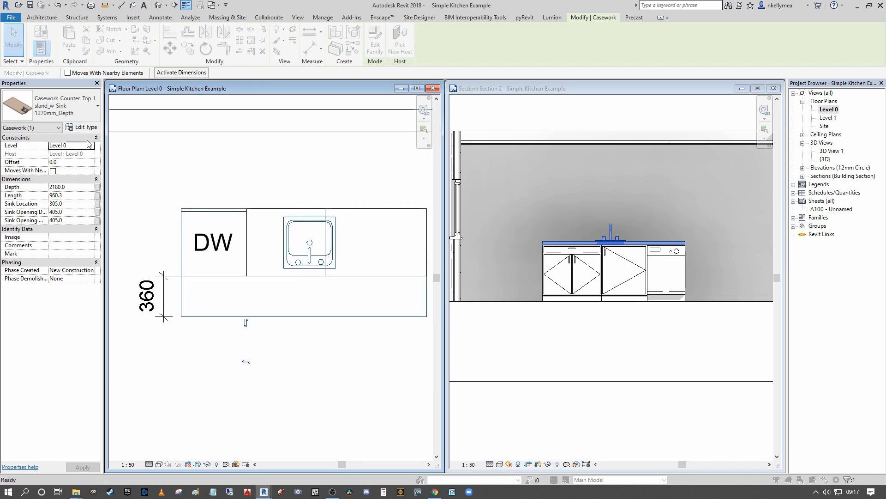
pyautogui.moveTo(303, 119); pyautogui.dragTo(613, 132)
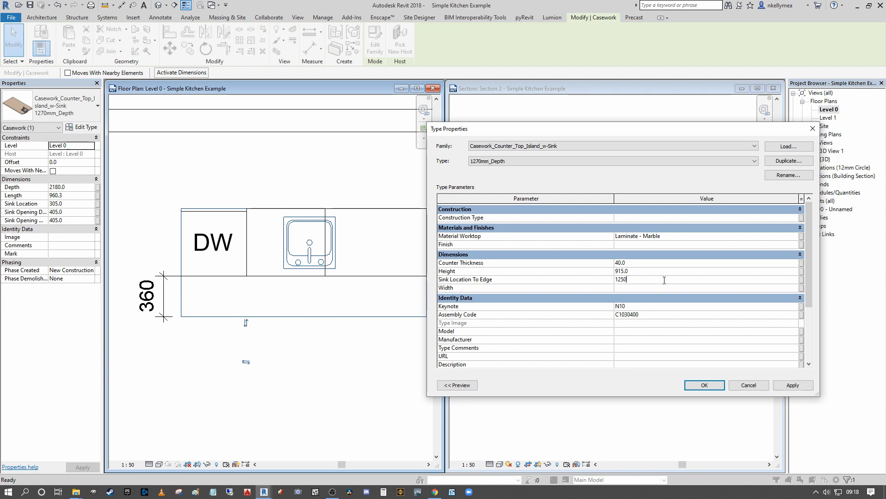
pyautogui.click(793, 385)
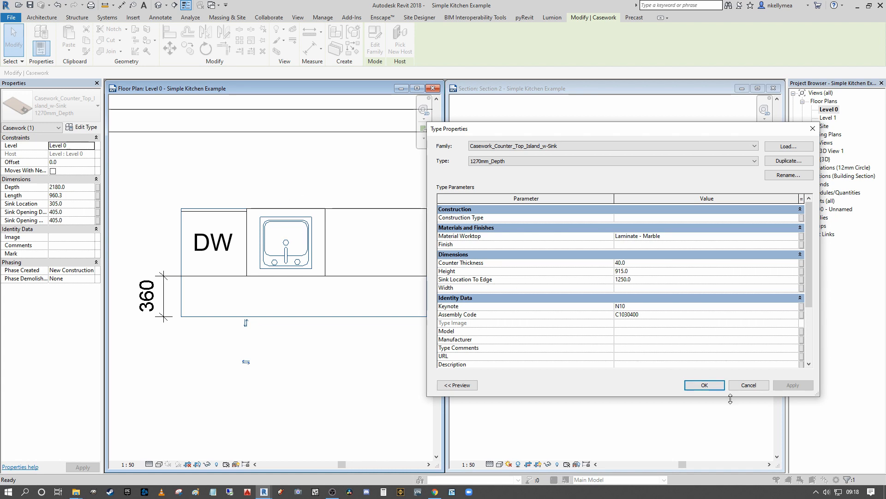
pyautogui.click(704, 385)
pyautogui.click(274, 359)
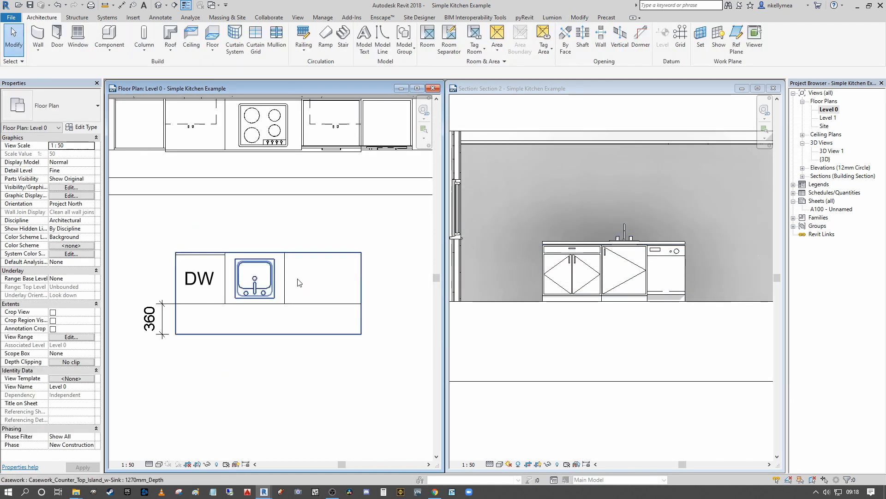
# Examine the sink's position over the island units and the island's placement in the room in the Level 0 plan.
pyautogui.scroll(2, 284, 266)
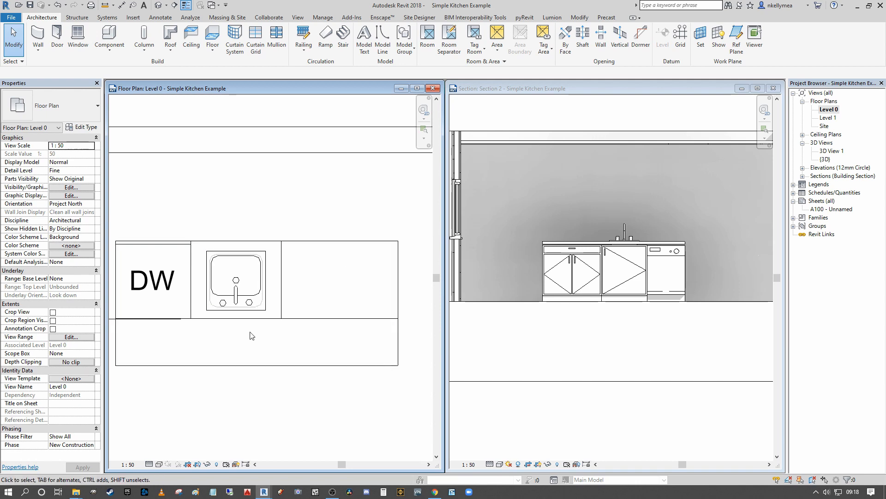
pyautogui.scroll(2, 229, 269)
pyautogui.scroll(-2, 249, 248)
pyautogui.scroll(3, 285, 247)
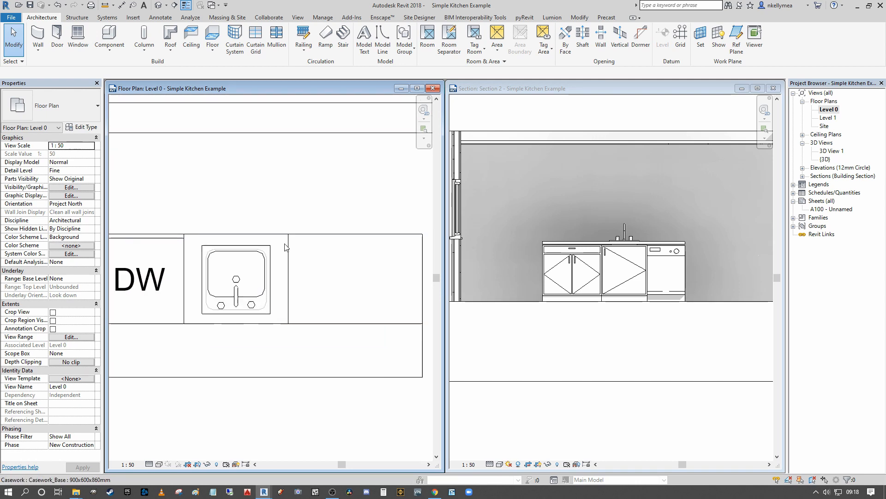
pyautogui.scroll(-2, 252, 300)
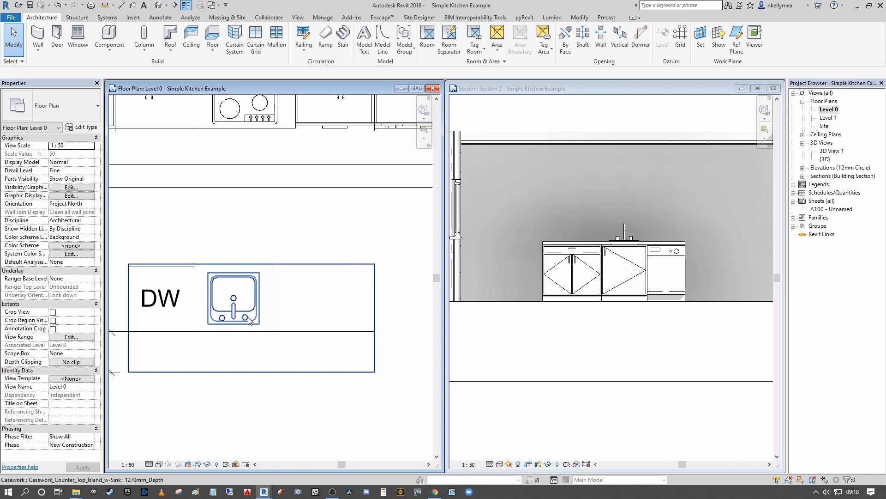
pyautogui.scroll(-2, 303, 273)
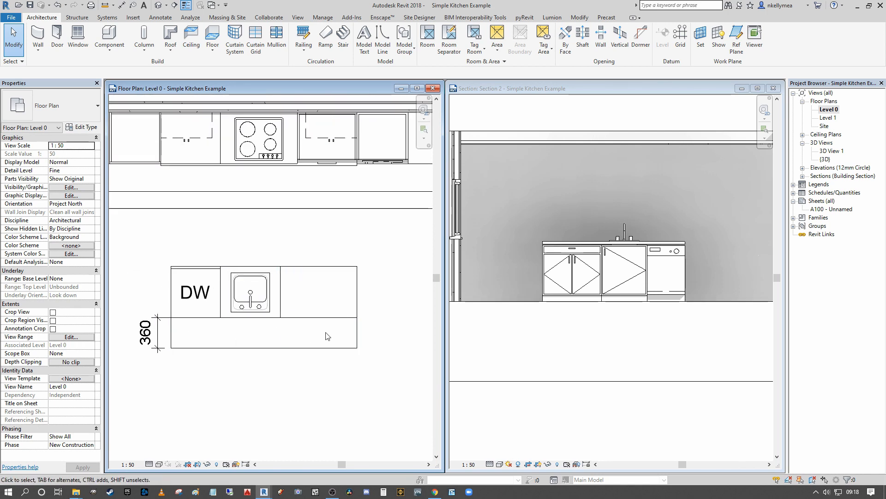
pyautogui.scroll(2, 360, 297)
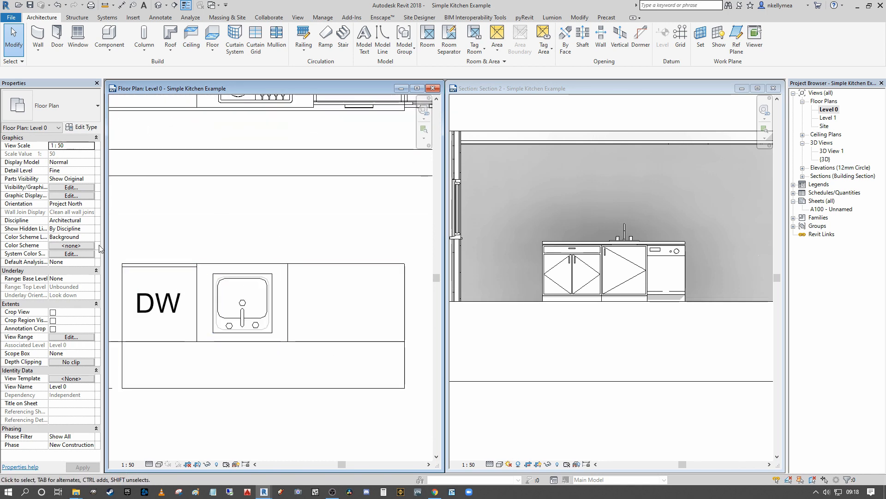
pyautogui.scroll(-4, 311, 302)
pyautogui.moveTo(330, 278); pyautogui.dragTo(408, 255, button='middle')
pyautogui.scroll(1, 300, 294)
pyautogui.moveTo(293, 296); pyautogui.dragTo(114, 316, button='middle')
pyautogui.moveTo(261, 262); pyautogui.dragTo(315, 278, button='middle')
pyautogui.scroll(-1, 323, 272)
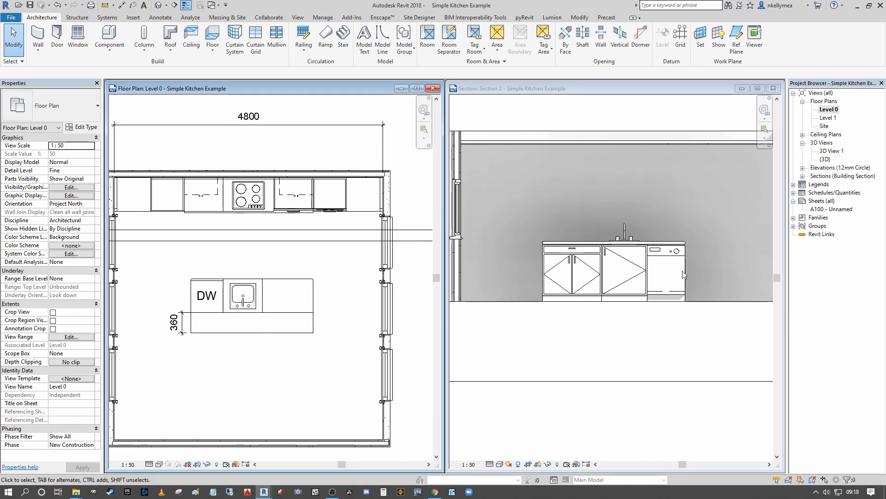
# Place a Furniture_Stool_Lab of type 175x175x850mm at the midpoint of the countertop's overhanging edge.
pyautogui.click(109, 36)
pyautogui.click(97, 108)
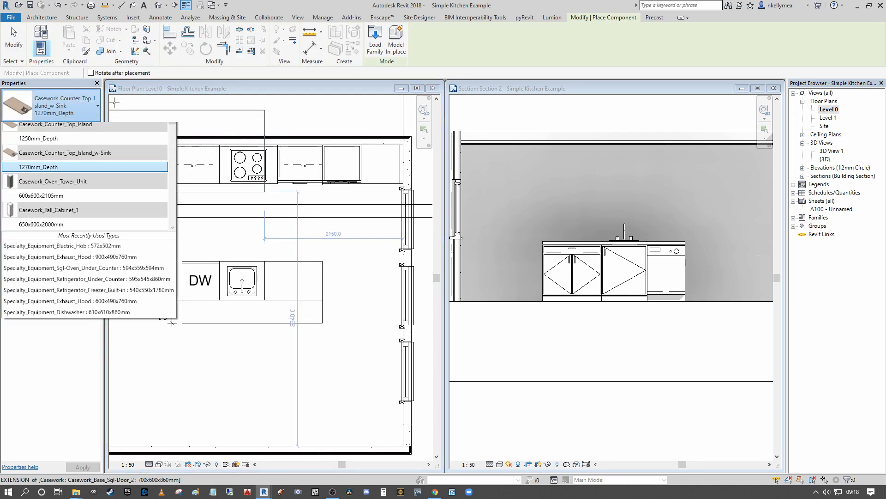
pyautogui.moveTo(174, 171); pyautogui.dragTo(175, 203)
pyautogui.click(60, 264)
pyautogui.scroll(2, 282, 369)
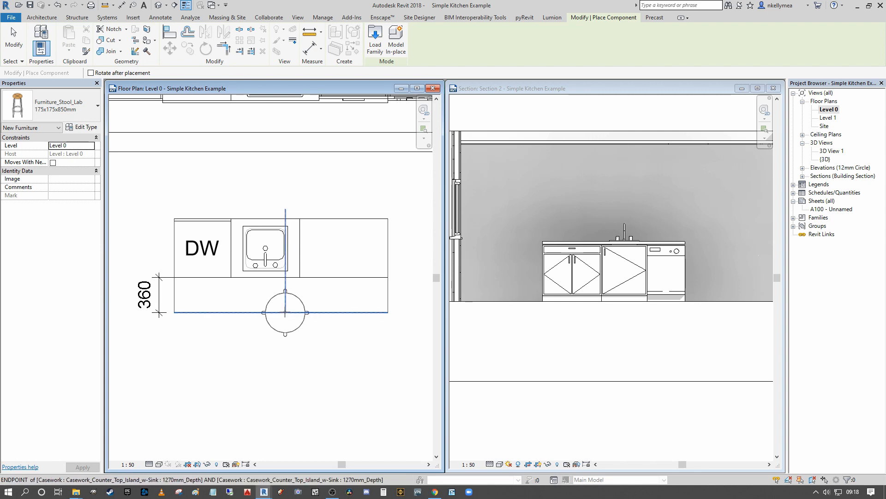
pyautogui.click(287, 313)
pyautogui.press('Escape')
# Copy the stool about 640 mm along the countertop edge, away from the dishwasher end.
pyautogui.click(292, 332)
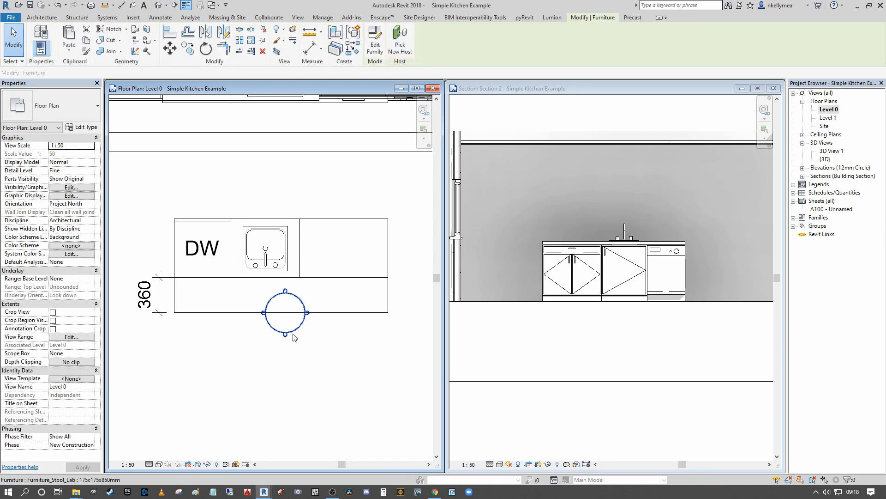
pyautogui.moveTo(293, 336); pyautogui.dragTo(282, 303, button='middle')
pyautogui.click(188, 49)
pyautogui.click(253, 318)
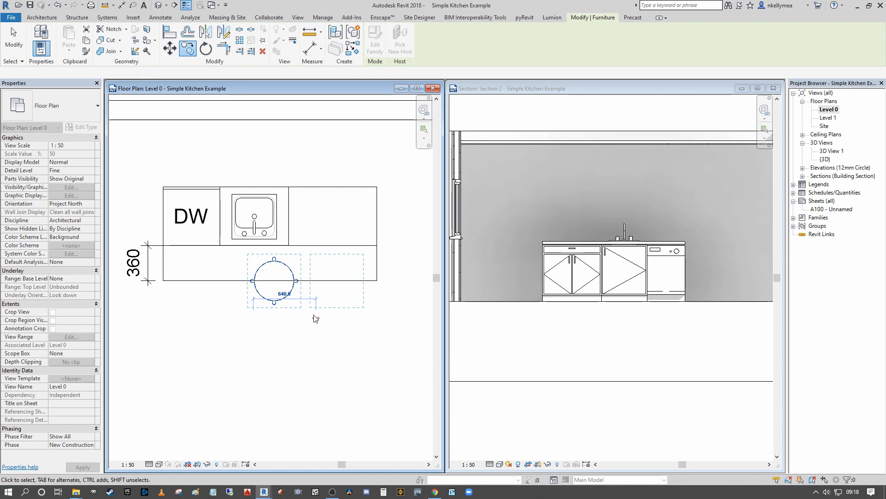
pyautogui.click(317, 316)
# Mirror the copied stool about the first stool's centre to seat a third one near the dishwasher end.
pyautogui.click(323, 102)
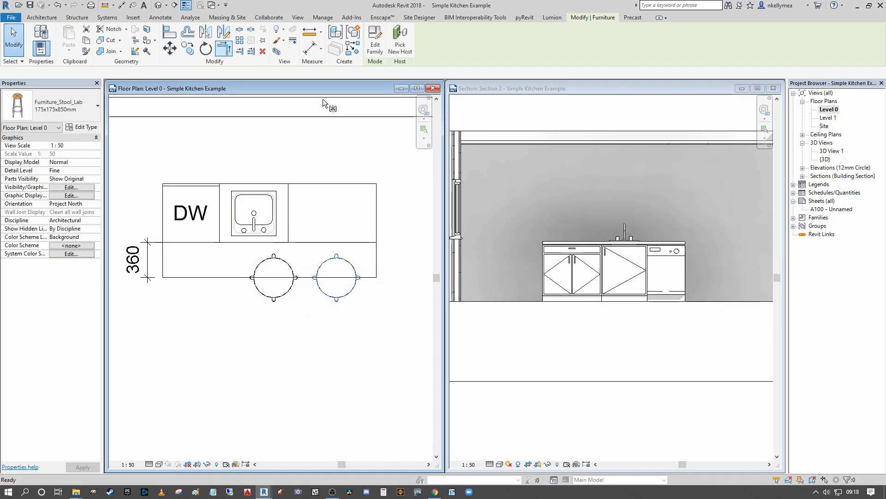
pyautogui.click(274, 266)
pyautogui.scroll(-3, 287, 262)
pyautogui.click(338, 301)
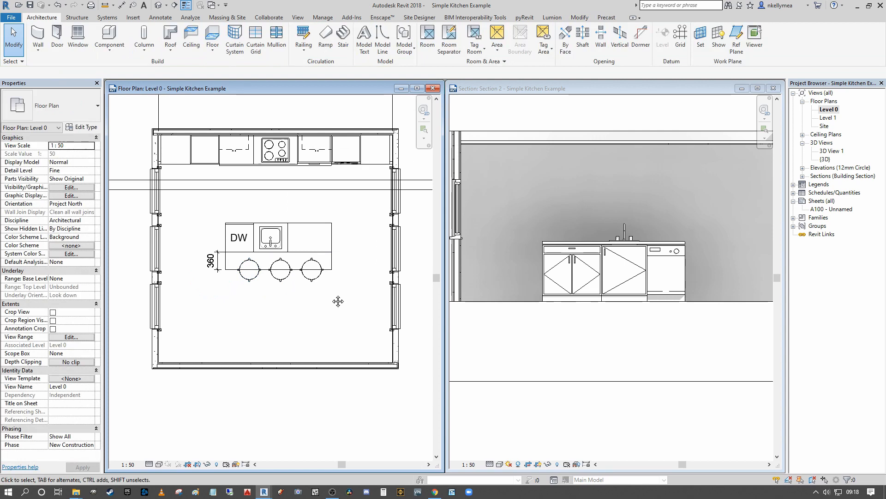
# Delete the dimension of the countertop overhang from the Level 0 plan.
pyautogui.moveTo(338, 301); pyautogui.dragTo(293, 315, button='middle')
pyautogui.click(181, 267)
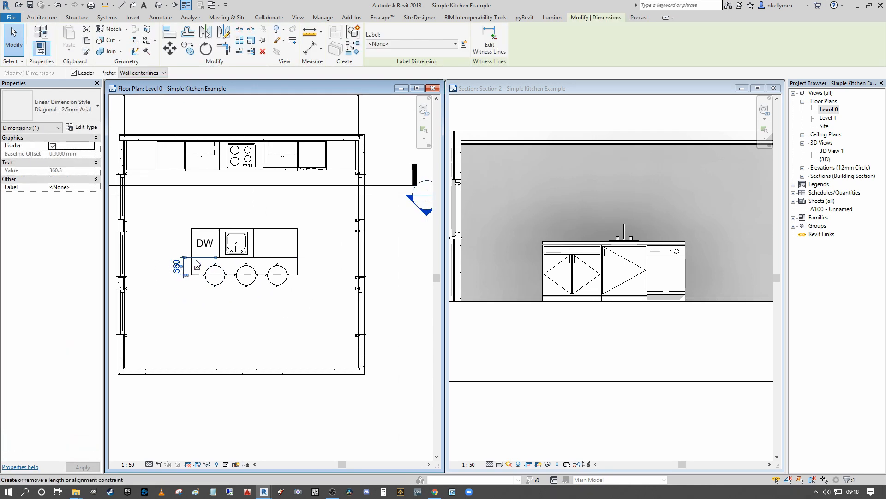
pyautogui.press('Delete')
# Open the 3D View 1 perspective in a maximised window and examine the finished kitchen run, island and stools.
pyautogui.click(615, 352)
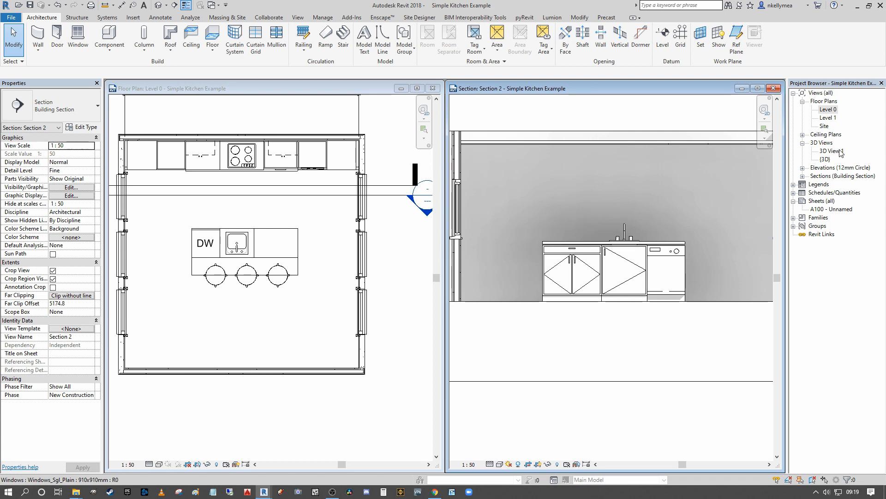
pyautogui.doubleClick(831, 151)
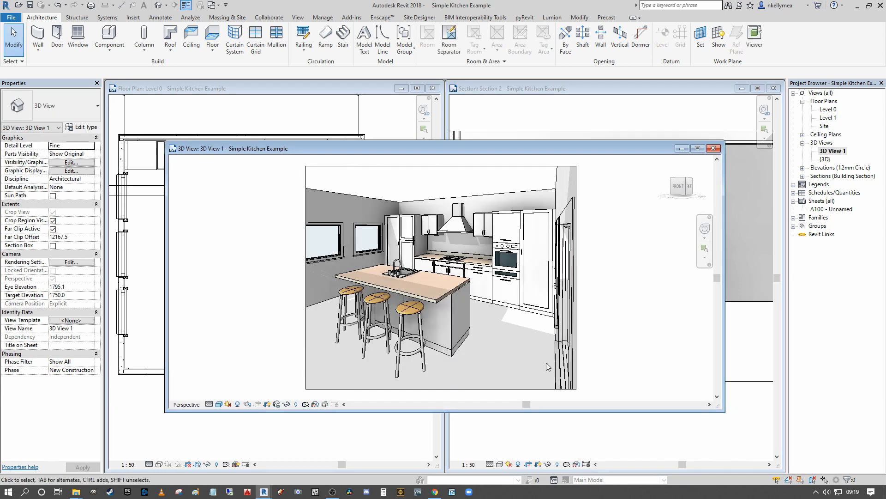
pyautogui.click(697, 148)
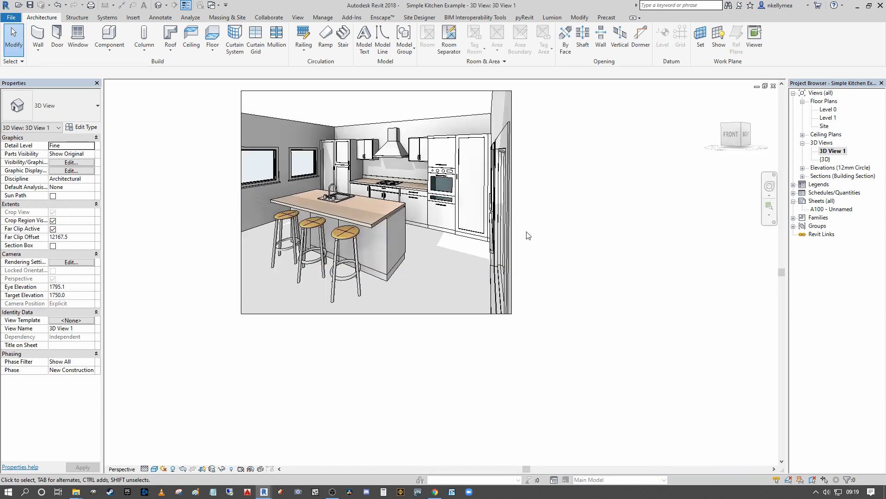
pyautogui.scroll(3, 546, 227)
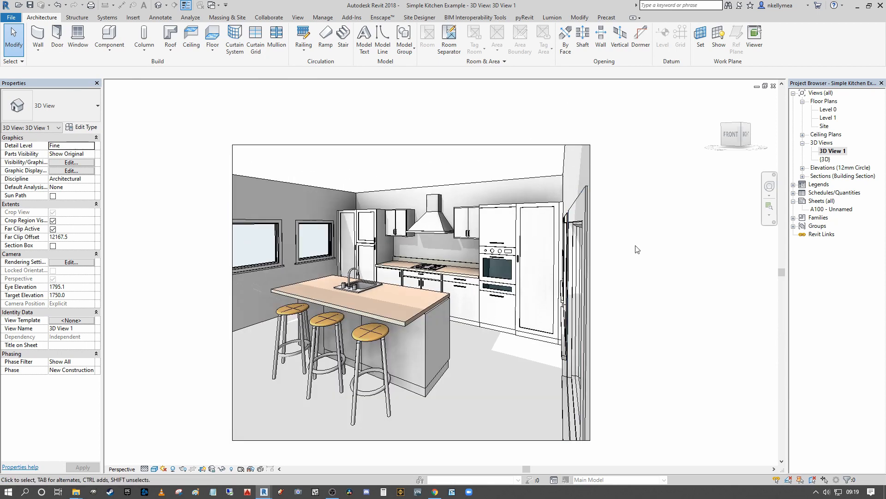
pyautogui.scroll(2, 630, 261)
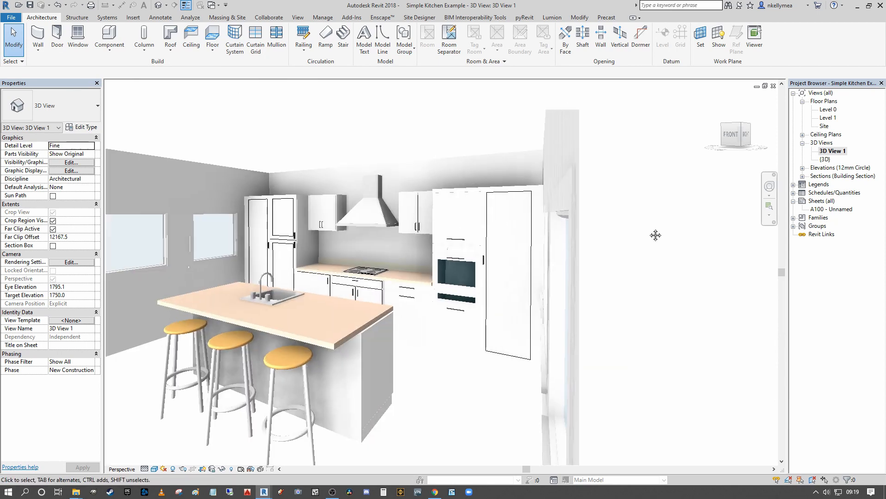
pyautogui.moveTo(702, 194); pyautogui.dragTo(705, 195, button='middle')
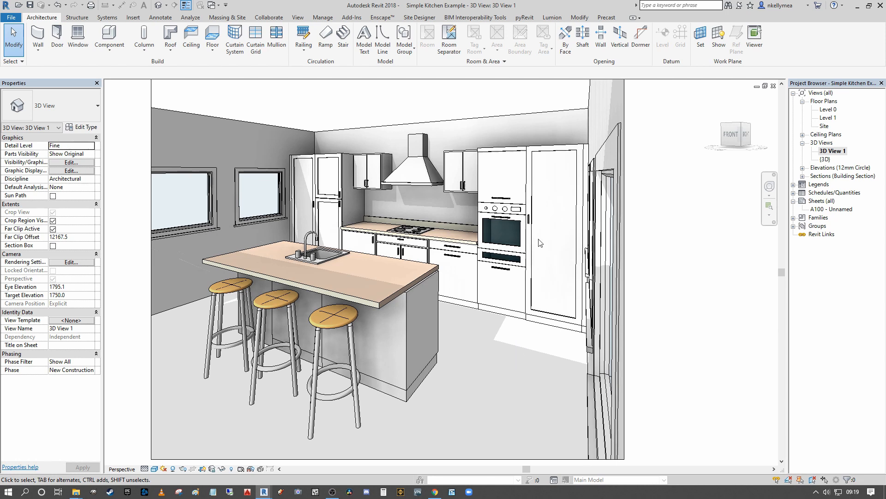
pyautogui.scroll(5, 530, 328)
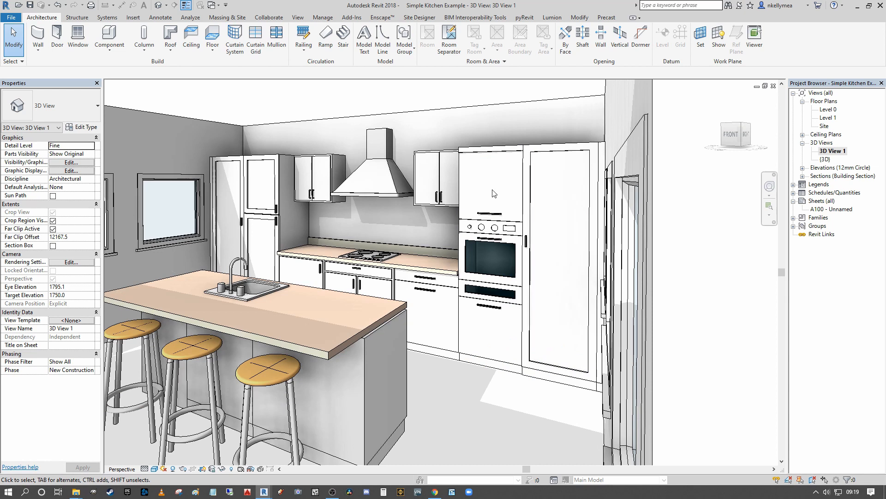
# Open the 600x600x2105mm tall cabinet beside the oven unit in the family editor and inspect its door-front line and frame extrusion.
pyautogui.click(535, 179)
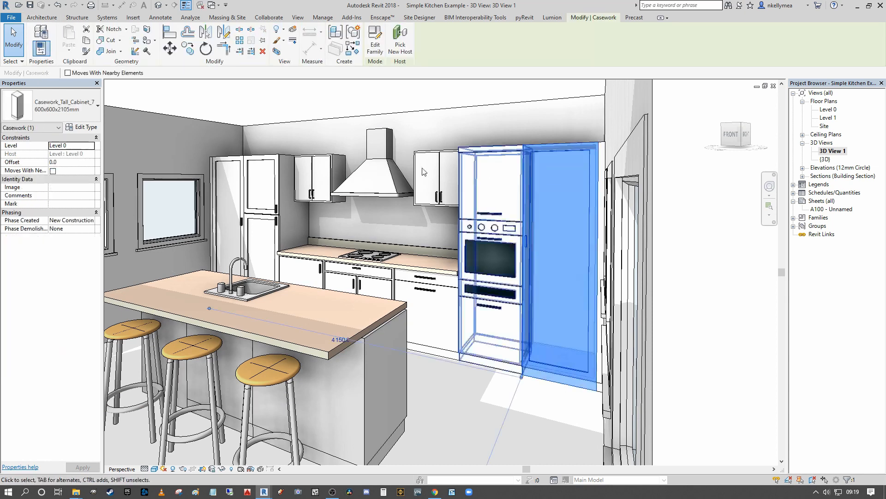
pyautogui.click(375, 41)
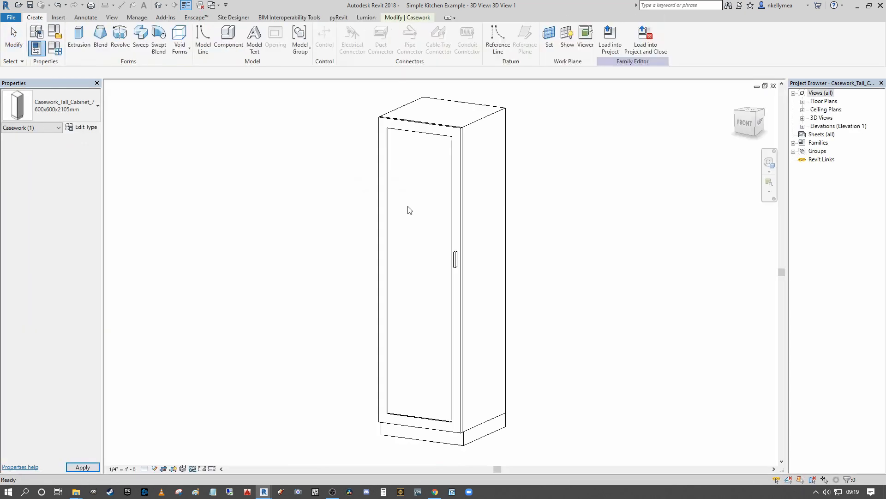
pyautogui.click(451, 152)
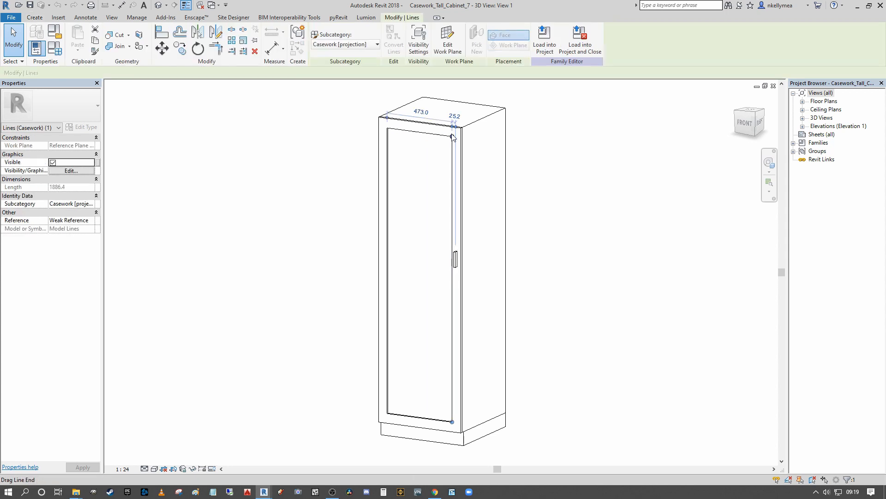
pyautogui.press('Escape')
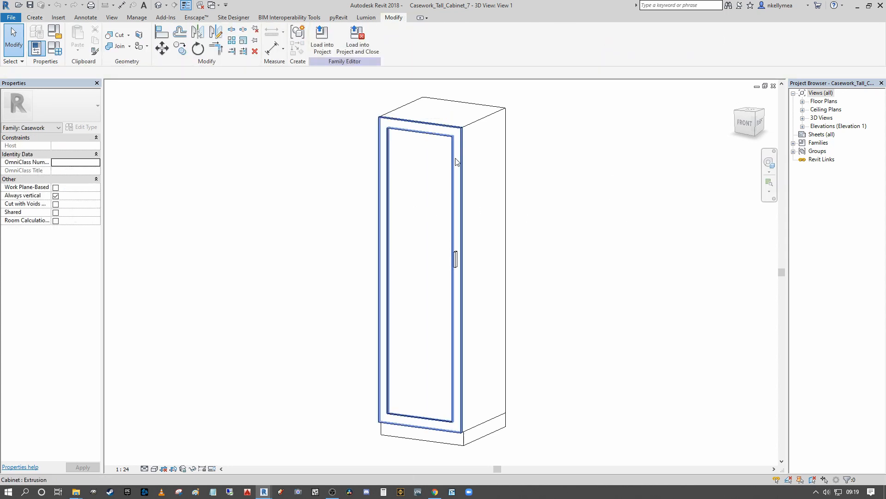
pyautogui.click(464, 179)
pyautogui.scroll(1, 467, 178)
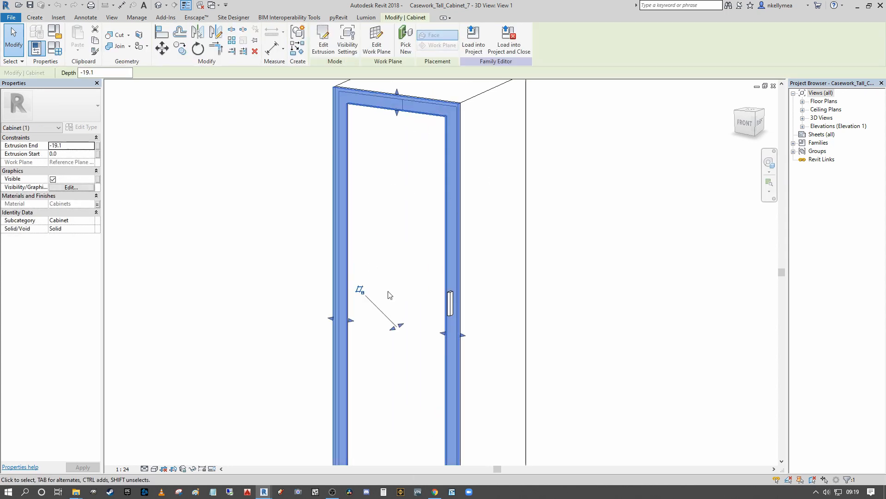
pyautogui.scroll(-2, 397, 210)
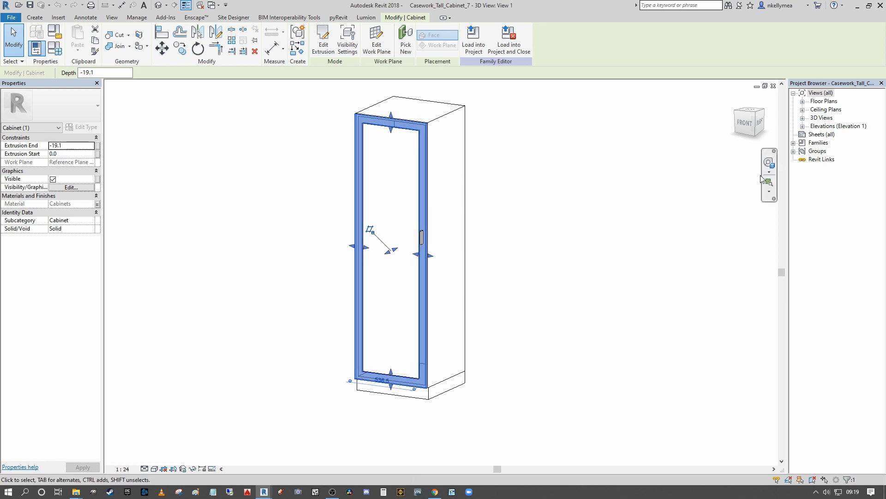
# Close the tall cabinet family and return to the kitchen's 3D View 1 in a maximised window.
pyautogui.click(766, 87)
pyautogui.click(727, 160)
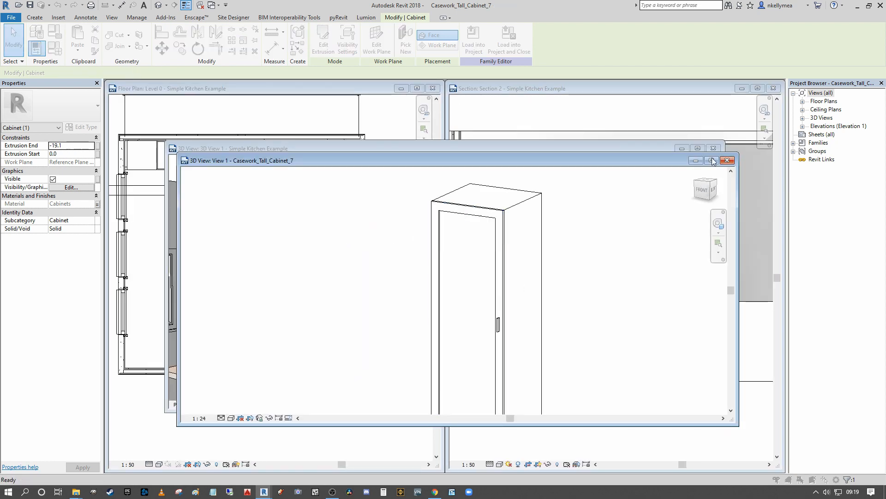
pyautogui.click(462, 252)
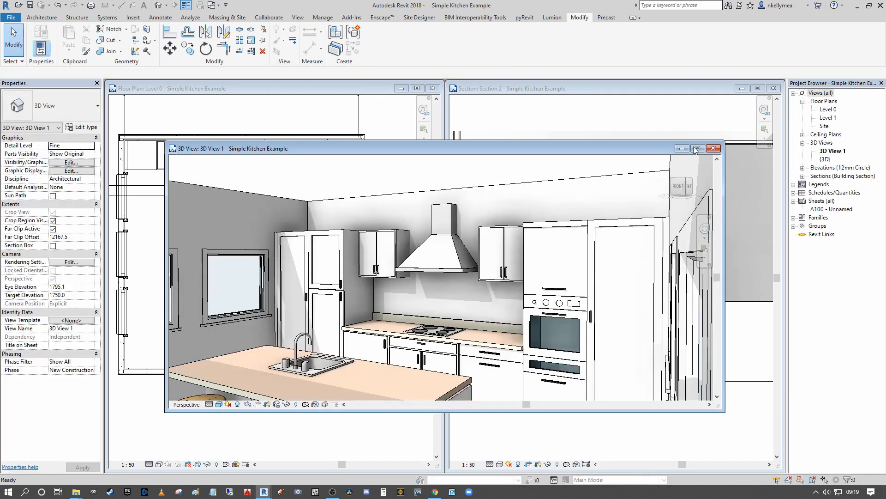
pyautogui.click(698, 149)
# Inspect the island countertop's instance properties, clear the selection and review the whole kitchen in the 3D View 1 perspective.
pyautogui.scroll(-2, 510, 222)
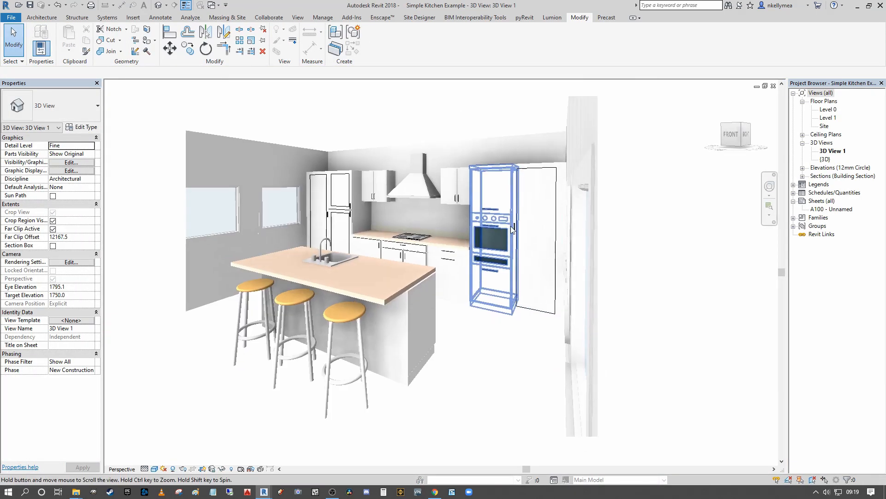
pyautogui.scroll(2, 495, 296)
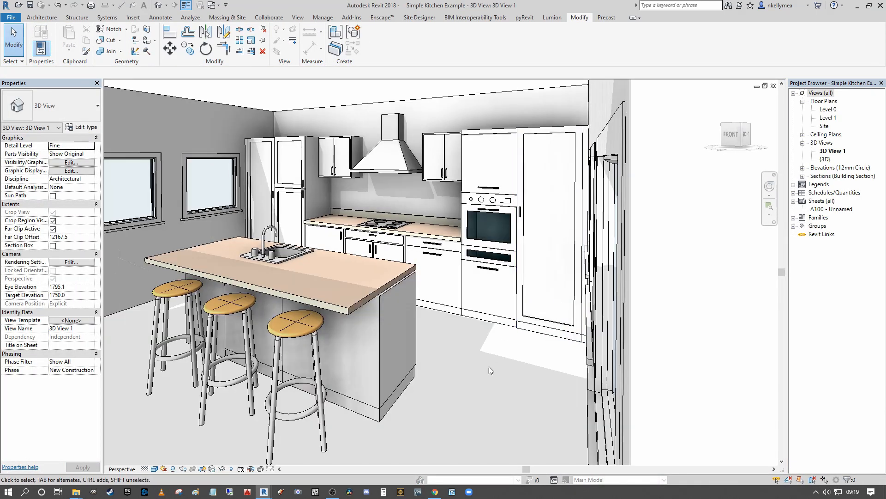
pyautogui.scroll(-3, 489, 365)
pyautogui.click(380, 313)
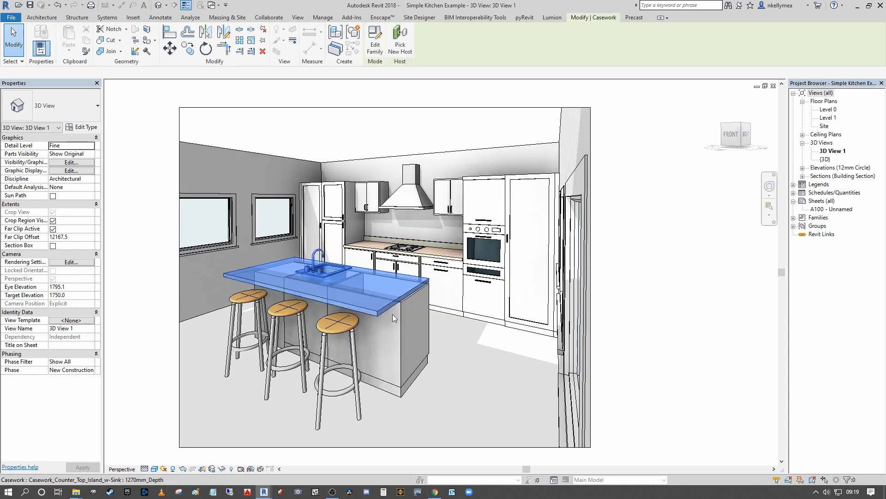
pyautogui.scroll(2, 396, 315)
pyautogui.scroll(-2, 389, 305)
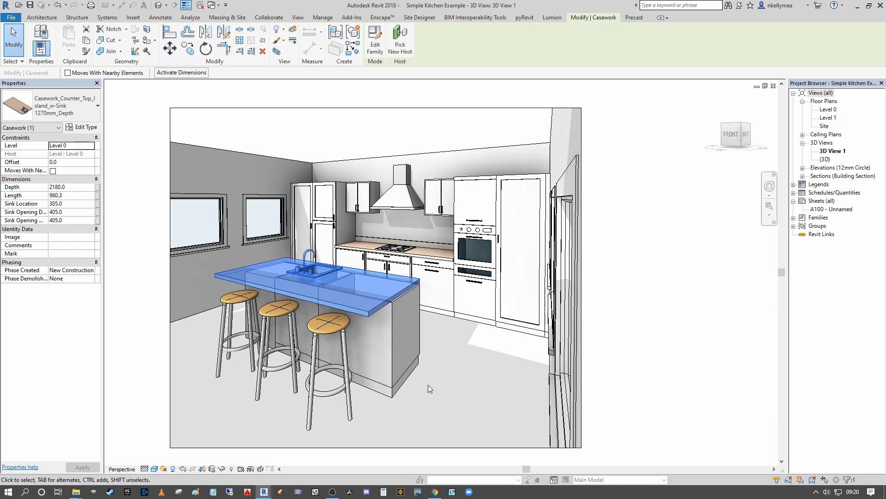
pyautogui.click(461, 376)
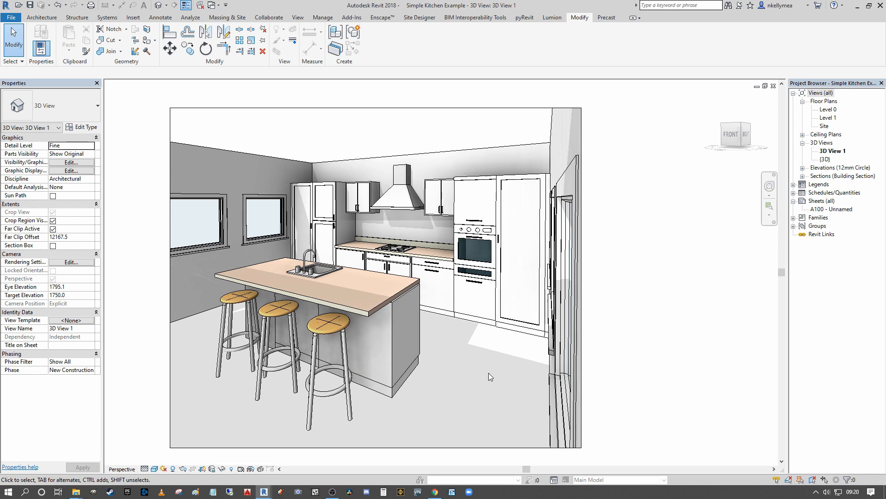
pyautogui.moveTo(489, 373); pyautogui.dragTo(525, 370, button='middle')
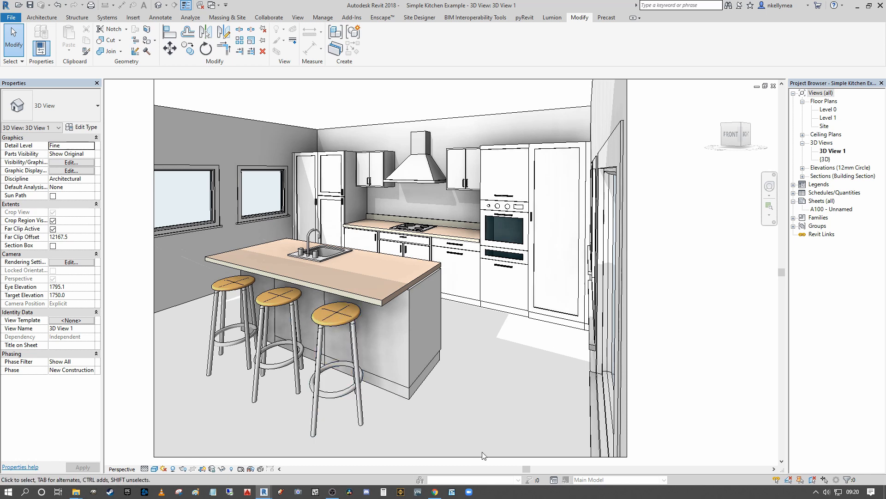
pyautogui.moveTo(483, 455); pyautogui.dragTo(517, 424, button='middle')
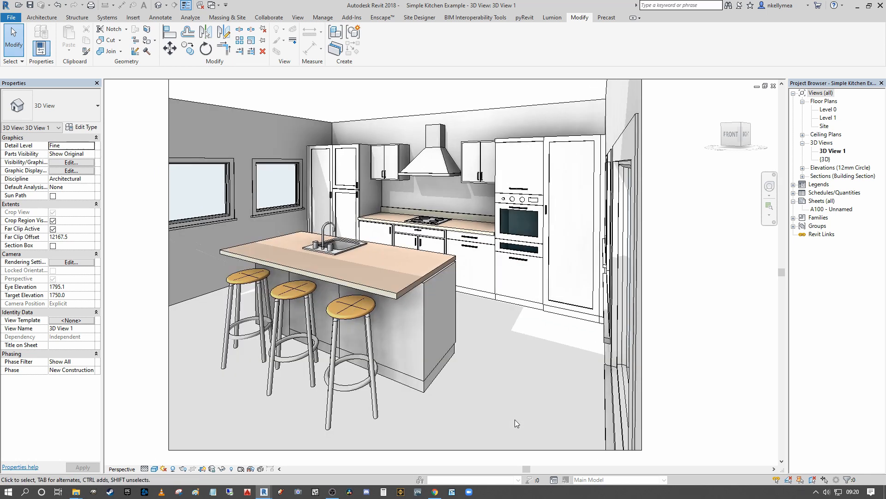